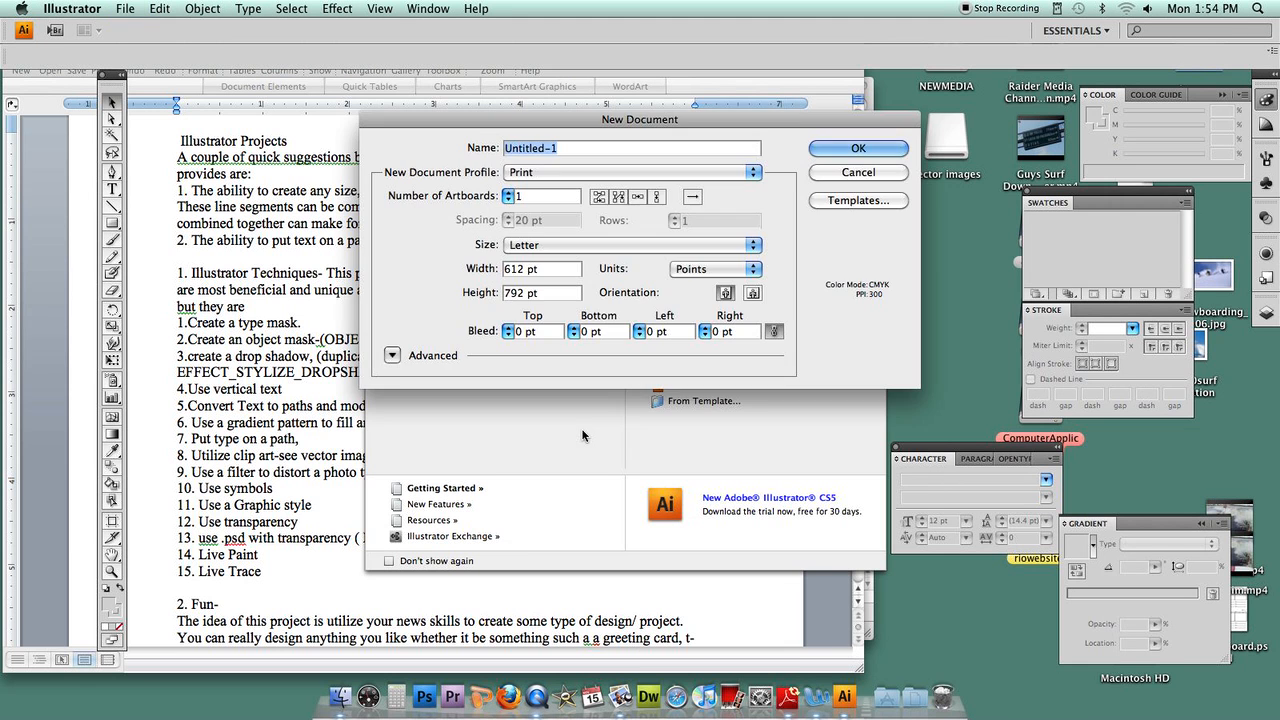
Step: Create a Letter-size Print document, and in Finder open the General folder inside Computers on the vector images volume
{"action": "key", "text": "Return"}
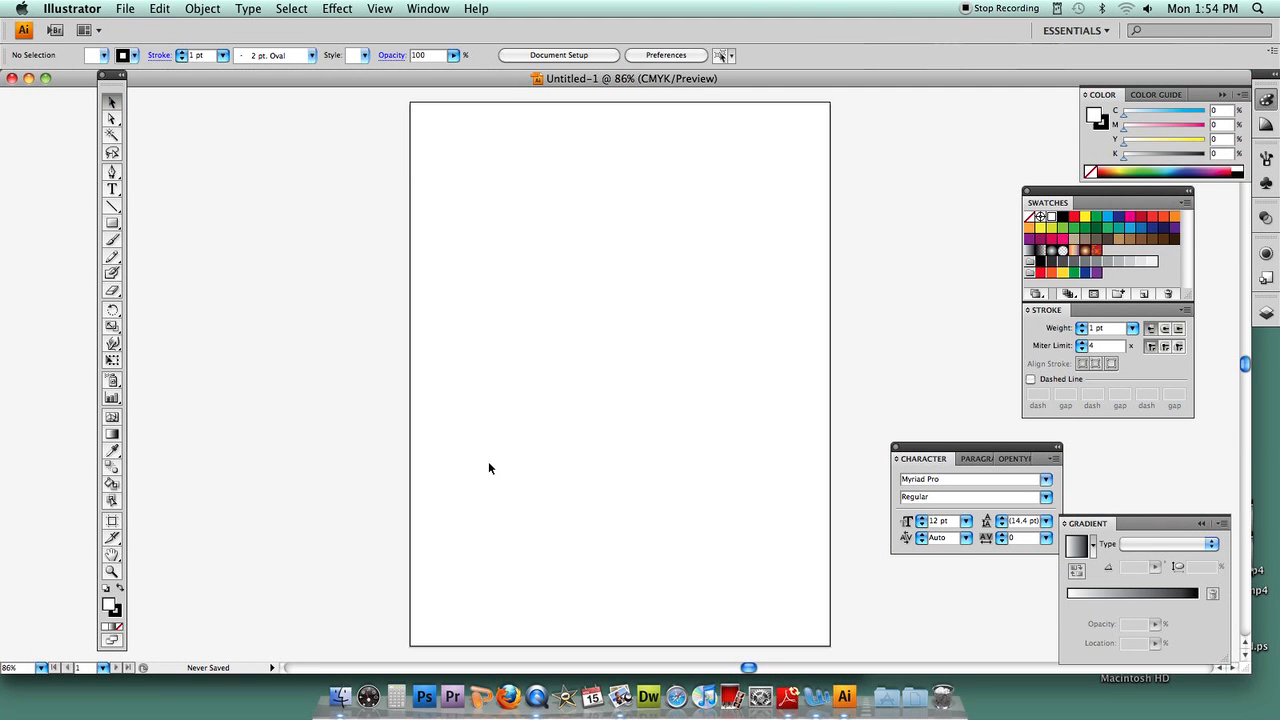
{"action": "left_click", "coordinate": [342, 695]}
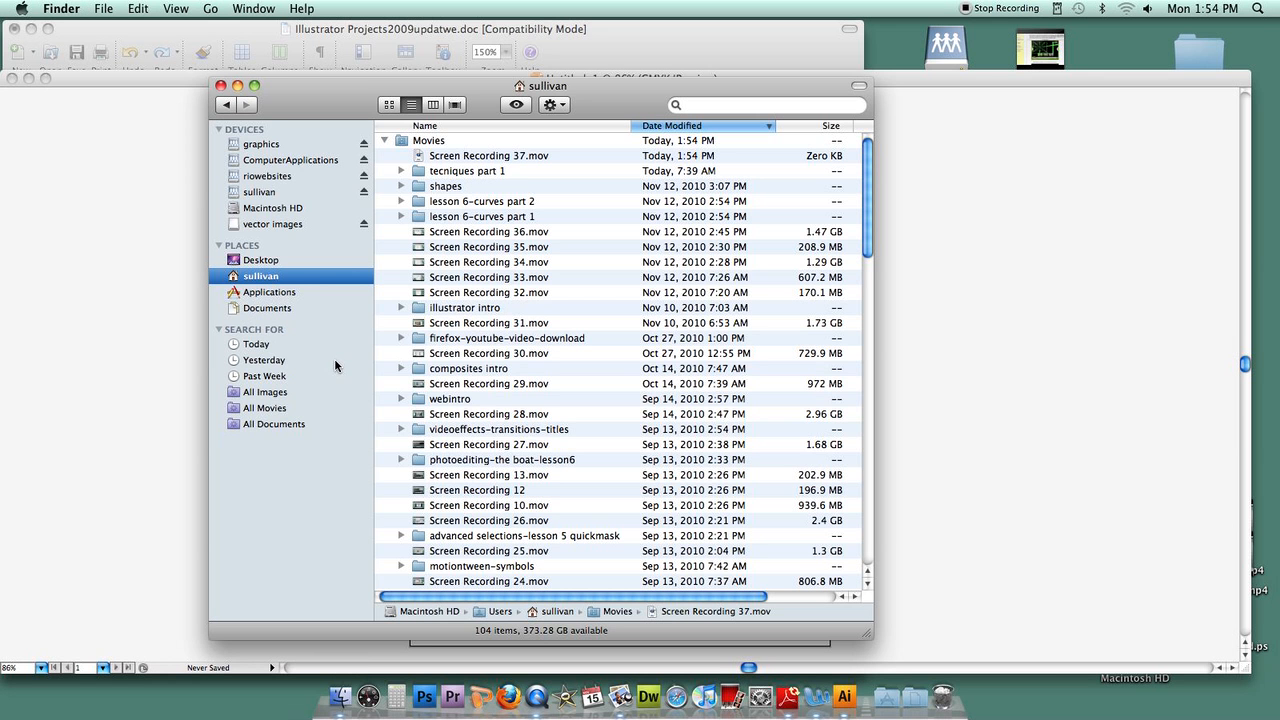
{"action": "left_click", "coordinate": [262, 146]}
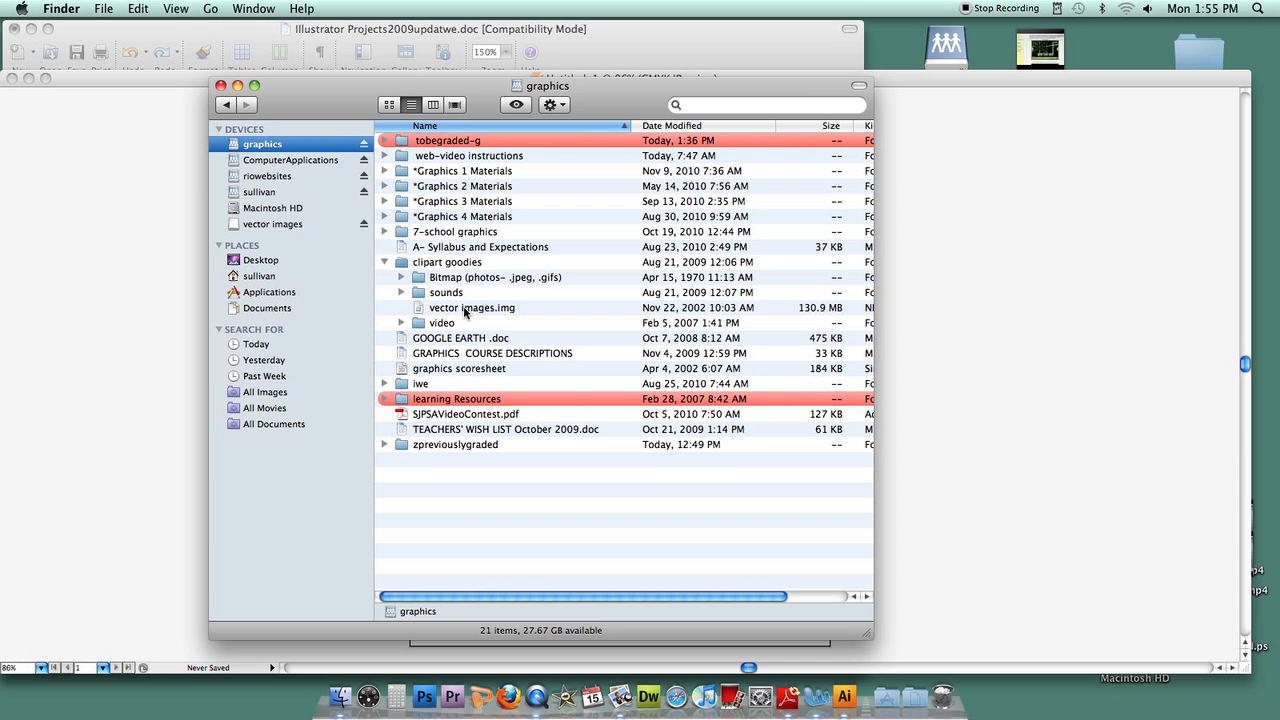
{"action": "left_click", "coordinate": [281, 224]}
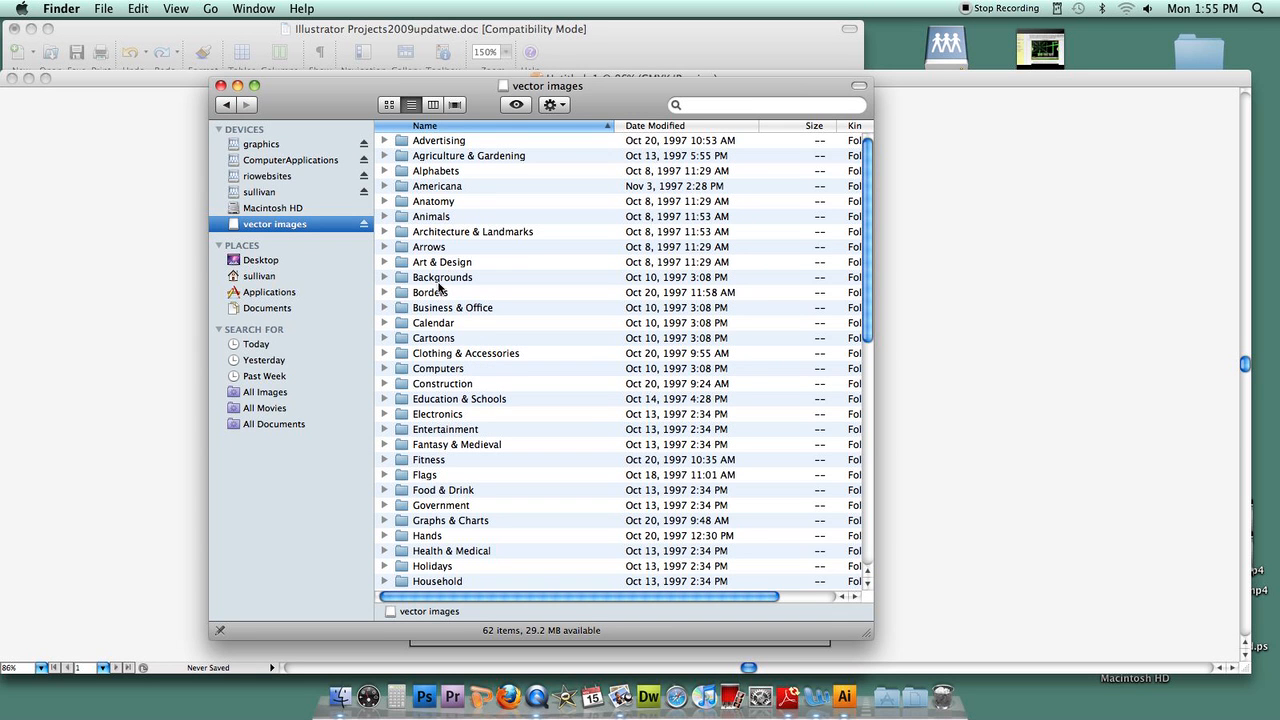
{"action": "double_click", "coordinate": [436, 369]}
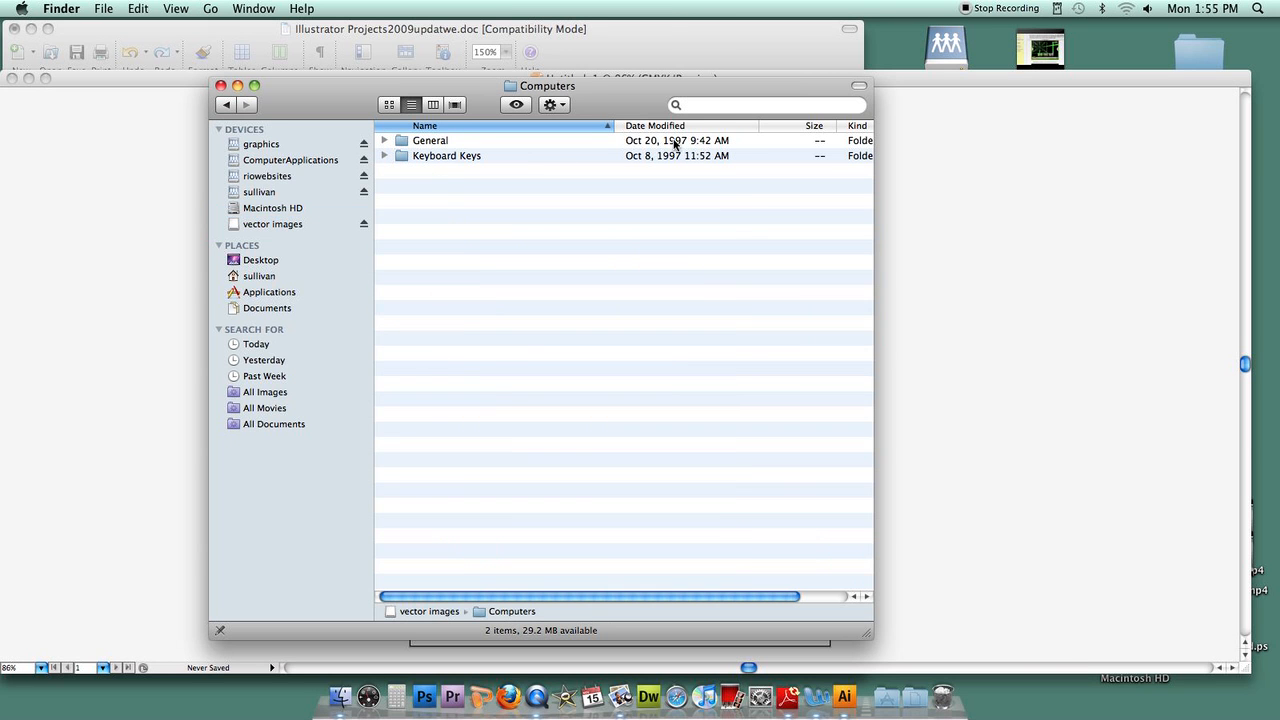
{"action": "double_click", "coordinate": [438, 145]}
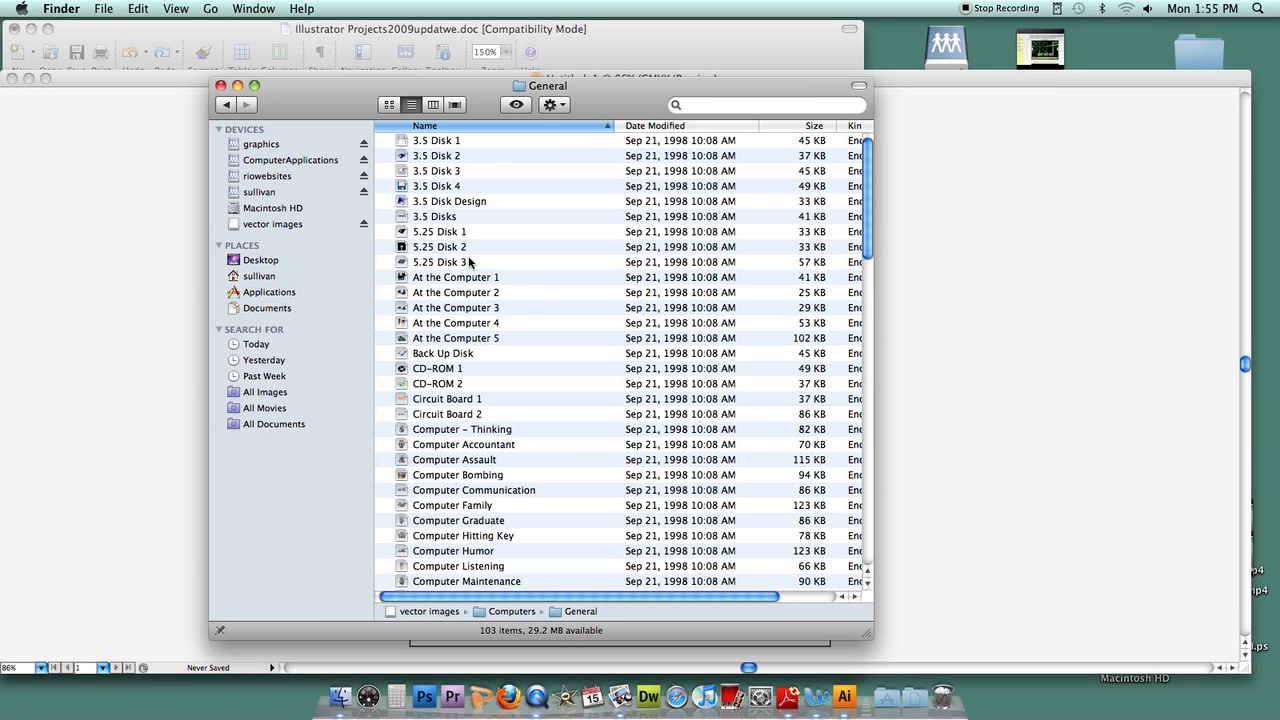
Step: Open the "3.5 Disk 4" clip art file with Adobe Illustrator CS4
{"action": "right_click", "coordinate": [443, 187]}
{"action": "mouse_move", "coordinate": [467, 208]}
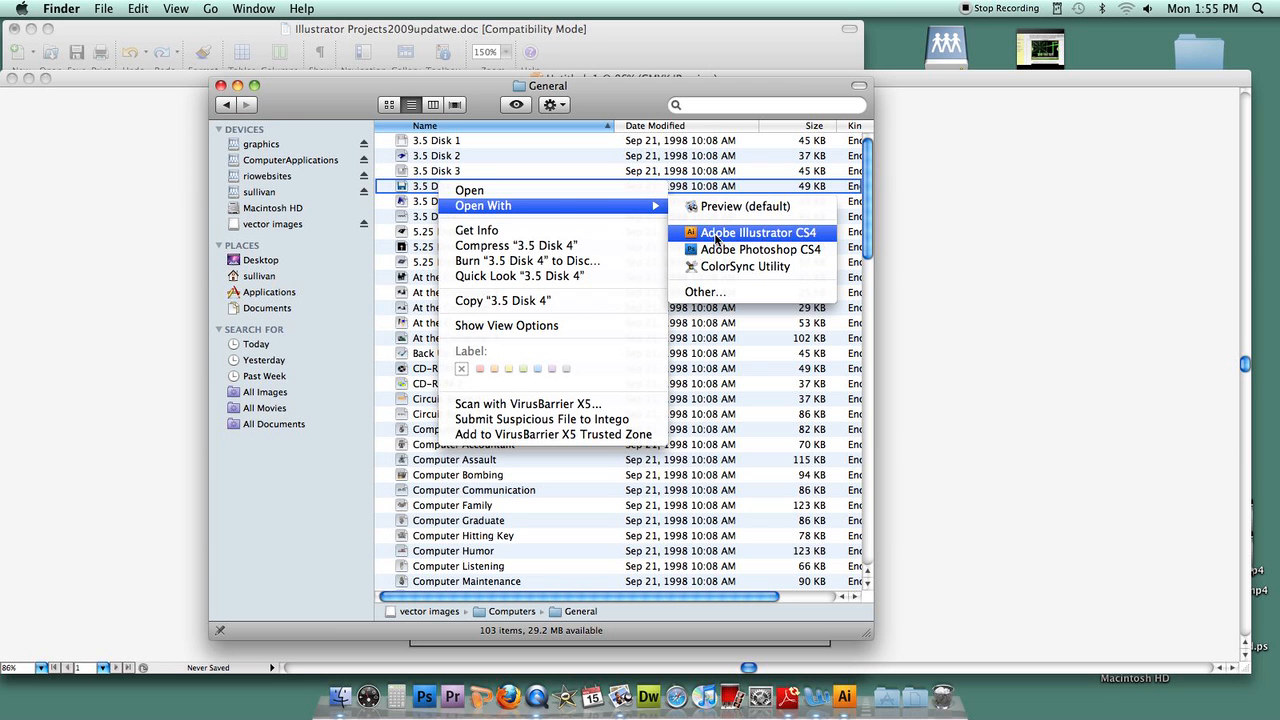
{"action": "left_click", "coordinate": [757, 232]}
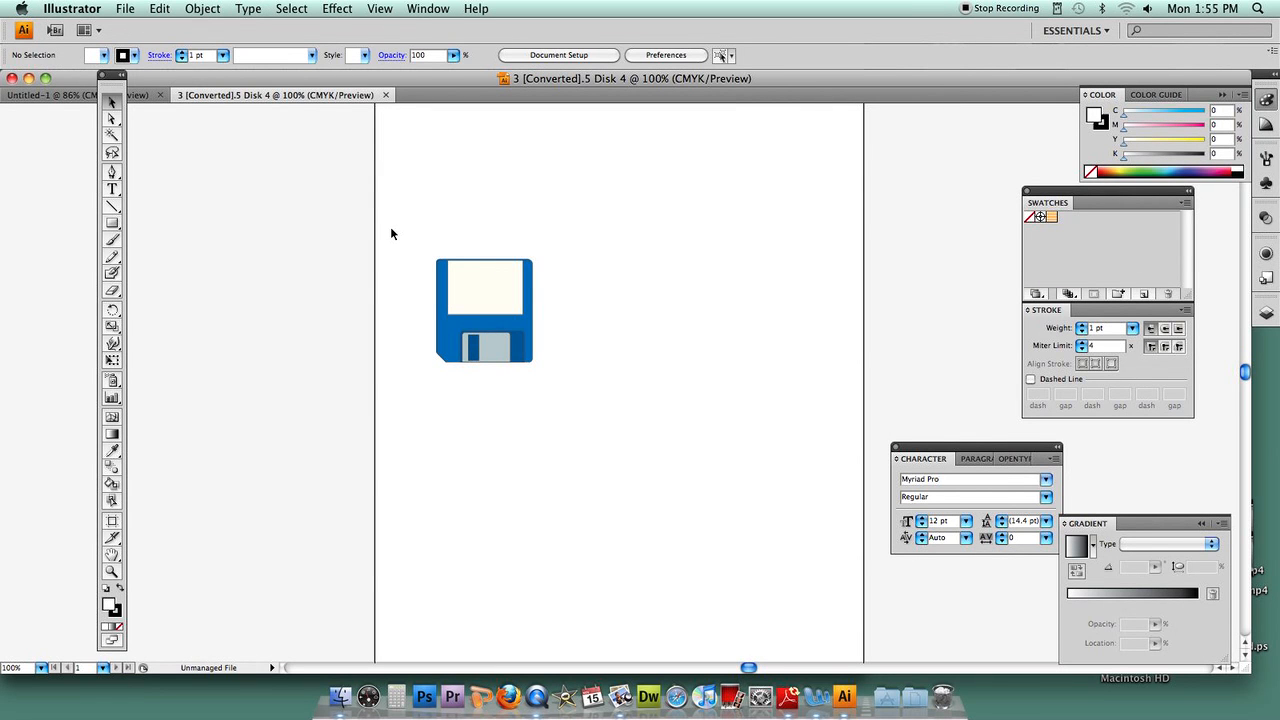
Step: Move the floppy disk's cream label above the body and its grey shutter beside it, and undo both moves
{"action": "left_click", "coordinate": [116, 122]}
{"action": "left_click", "coordinate": [487, 290]}
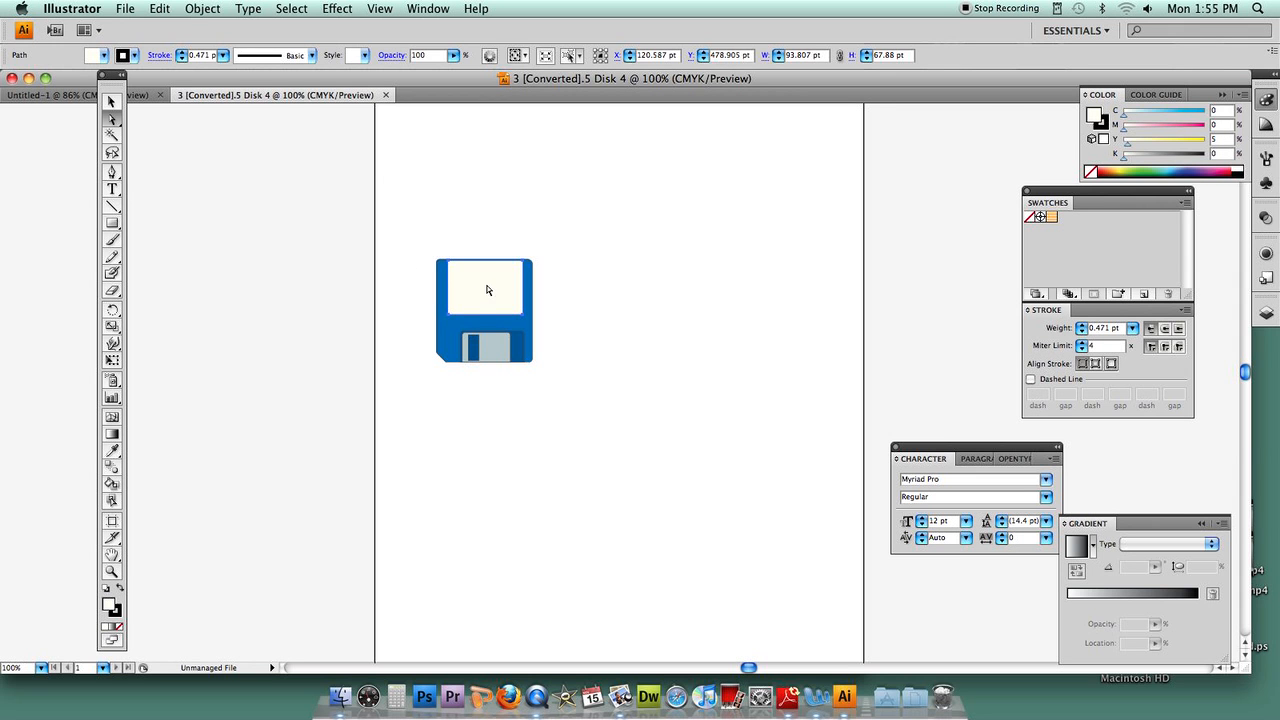
{"action": "left_click", "coordinate": [120, 589]}
{"action": "left_click", "coordinate": [120, 589]}
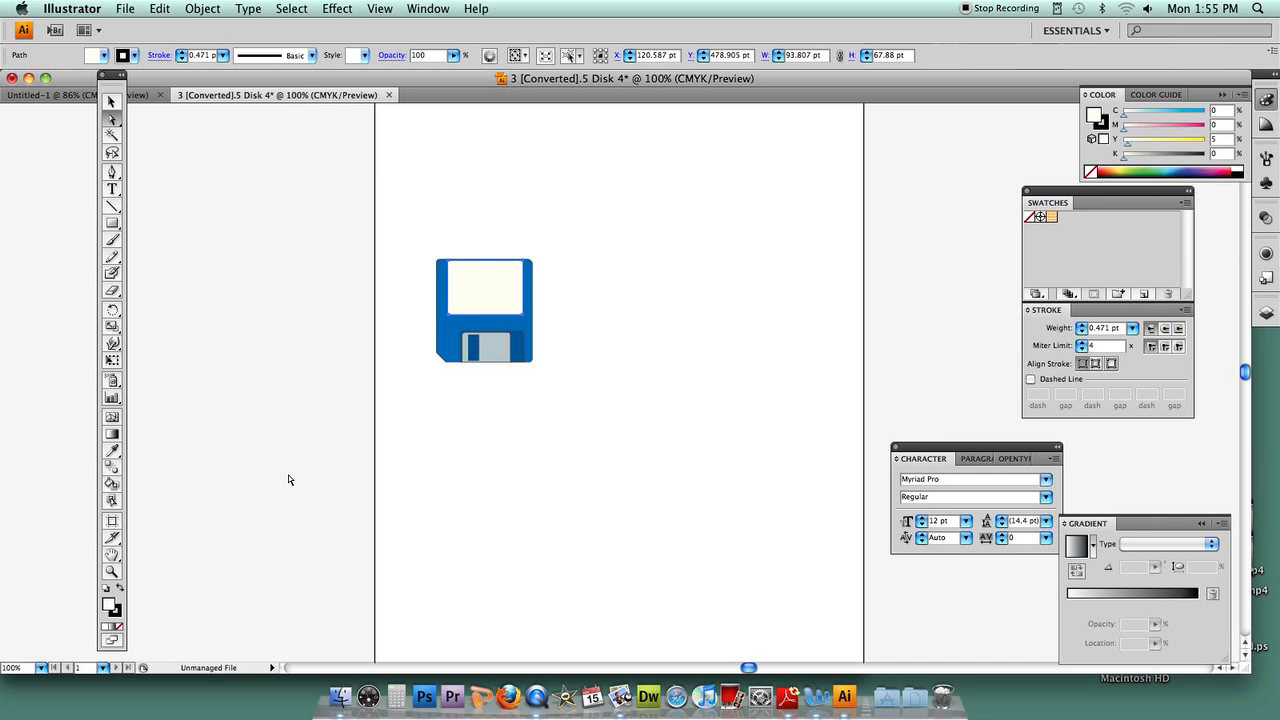
{"action": "left_click_drag", "start_coordinate": [478, 311], "coordinate": [501, 245]}
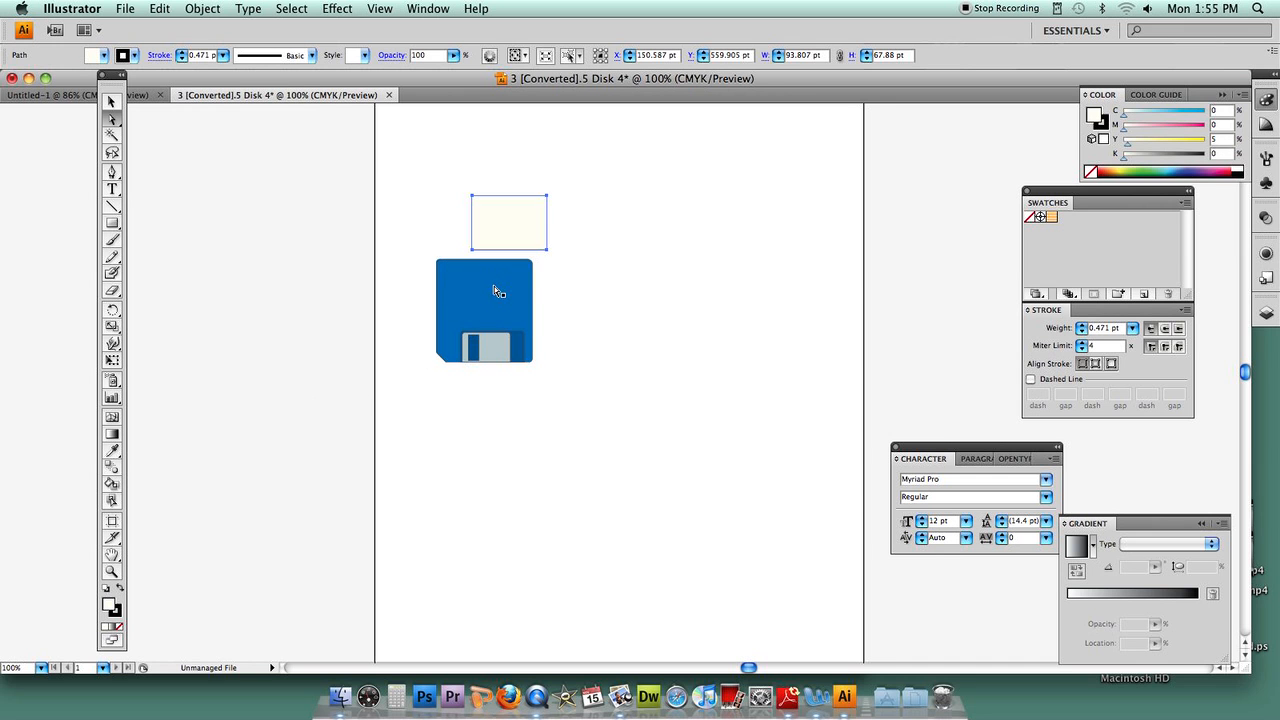
{"action": "left_click", "coordinate": [493, 286]}
{"action": "left_click", "coordinate": [492, 344]}
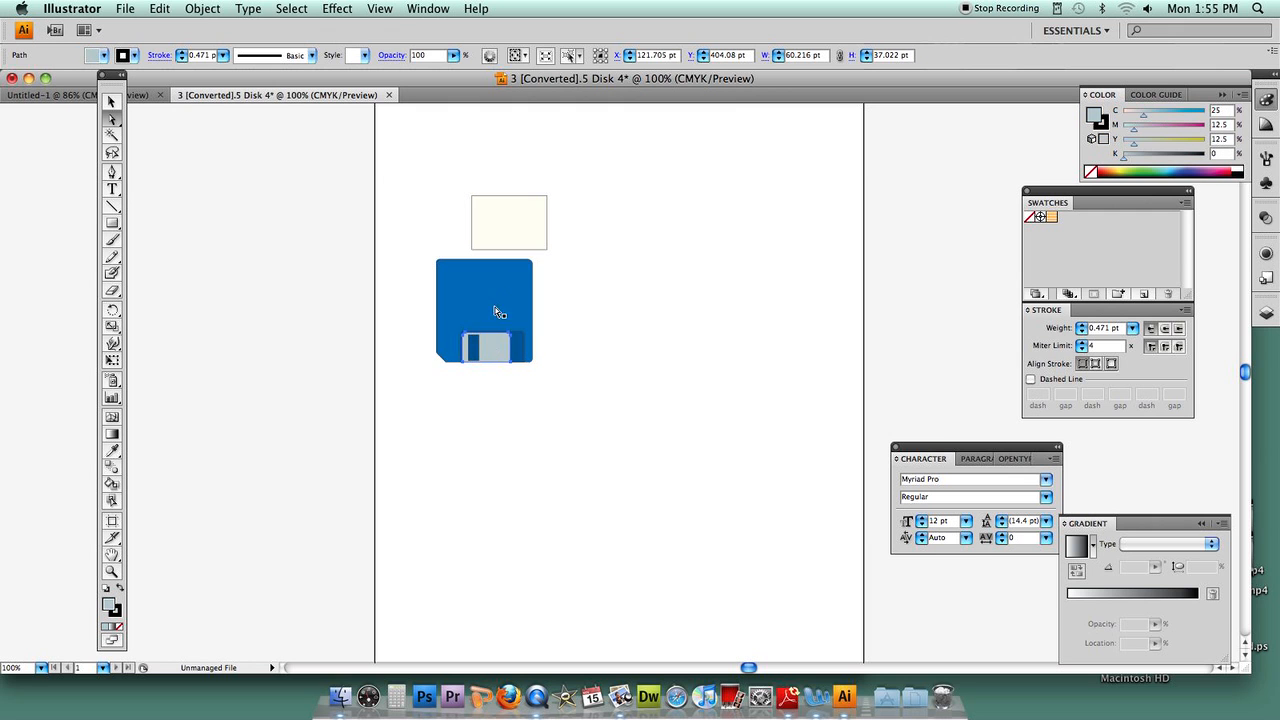
{"action": "left_click_drag", "start_coordinate": [494, 344], "coordinate": [567, 325]}
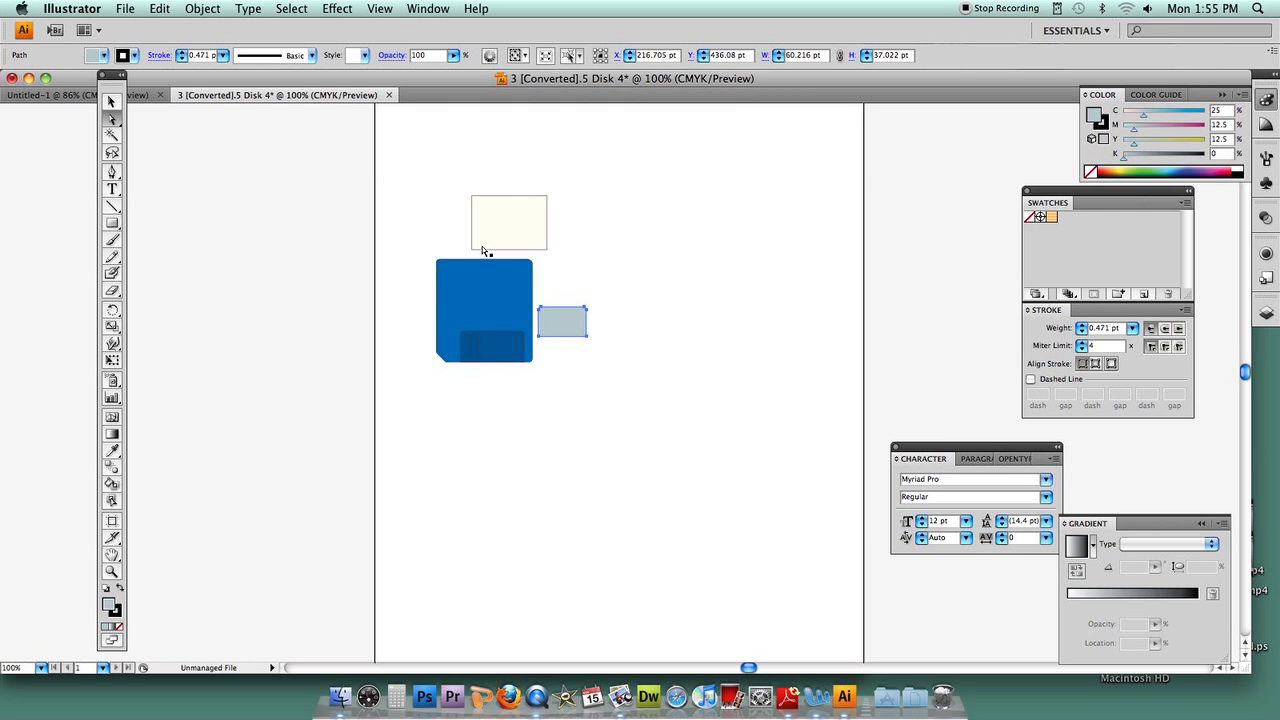
{"action": "key", "text": "super+z"}
{"action": "key", "text": "super+z"}
Step: Select all parts of the floppy disk artwork, copy them into the Untitled-1 document, and deselect everything
{"action": "left_click_drag", "start_coordinate": [420, 226], "coordinate": [582, 400]}
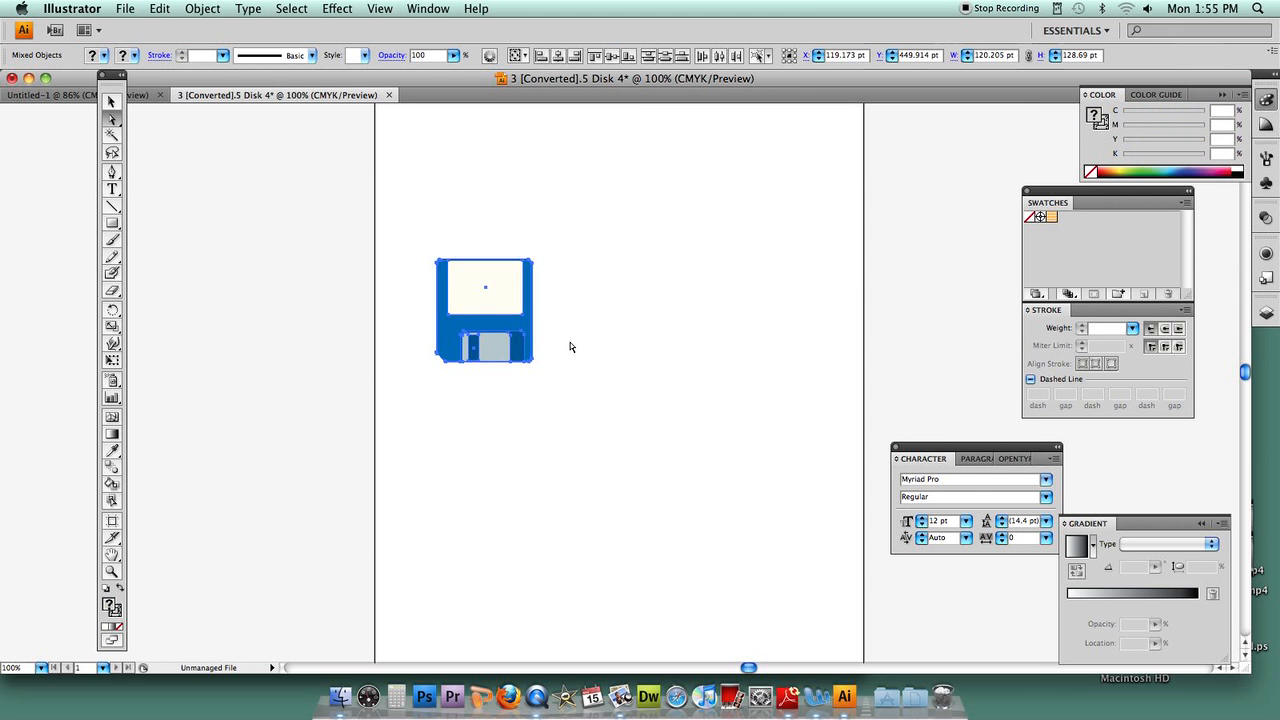
{"action": "key", "text": "v"}
{"action": "key", "text": "super+c"}
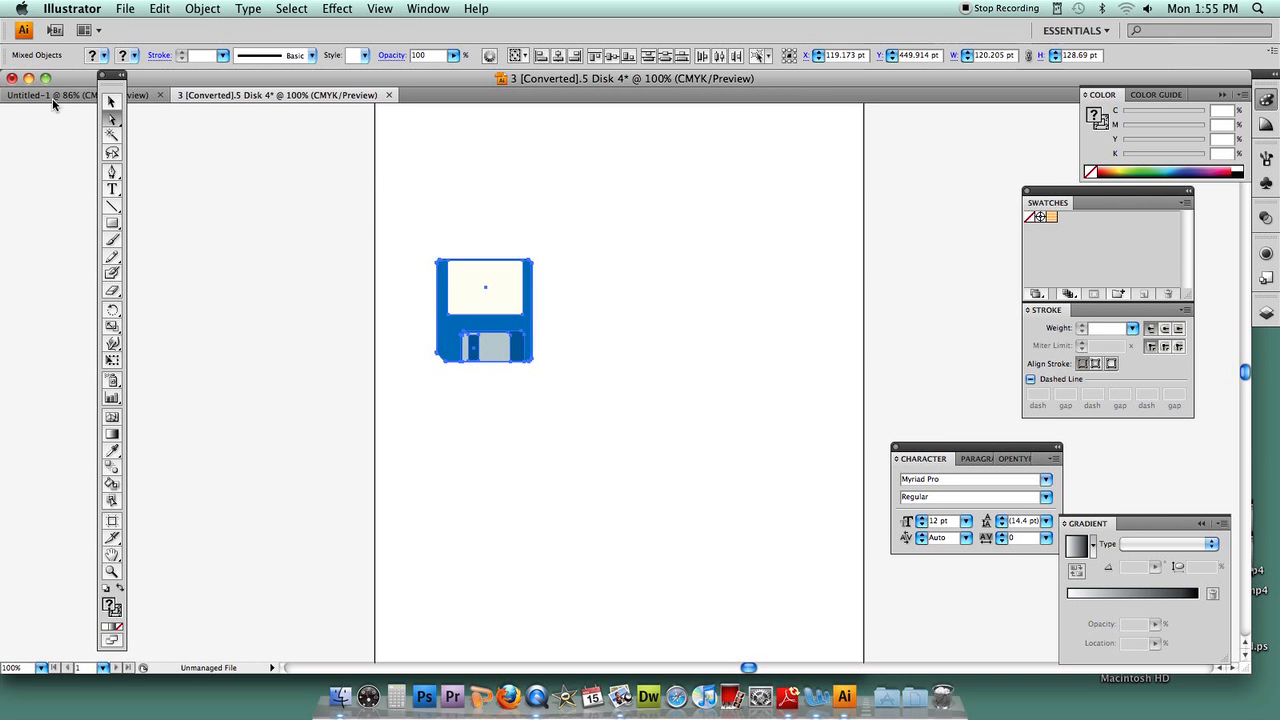
{"action": "left_click", "coordinate": [70, 95]}
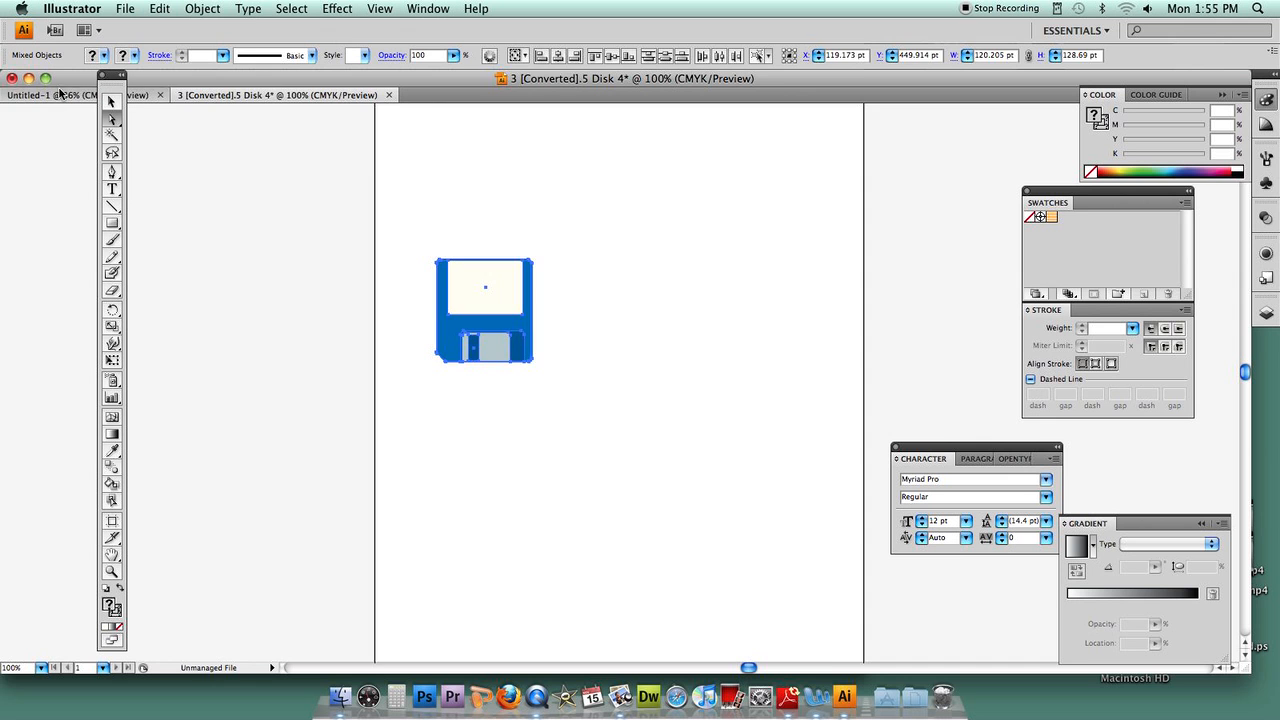
{"action": "key", "text": "super+v"}
{"action": "key", "text": "v"}
{"action": "left_click", "coordinate": [322, 198]}
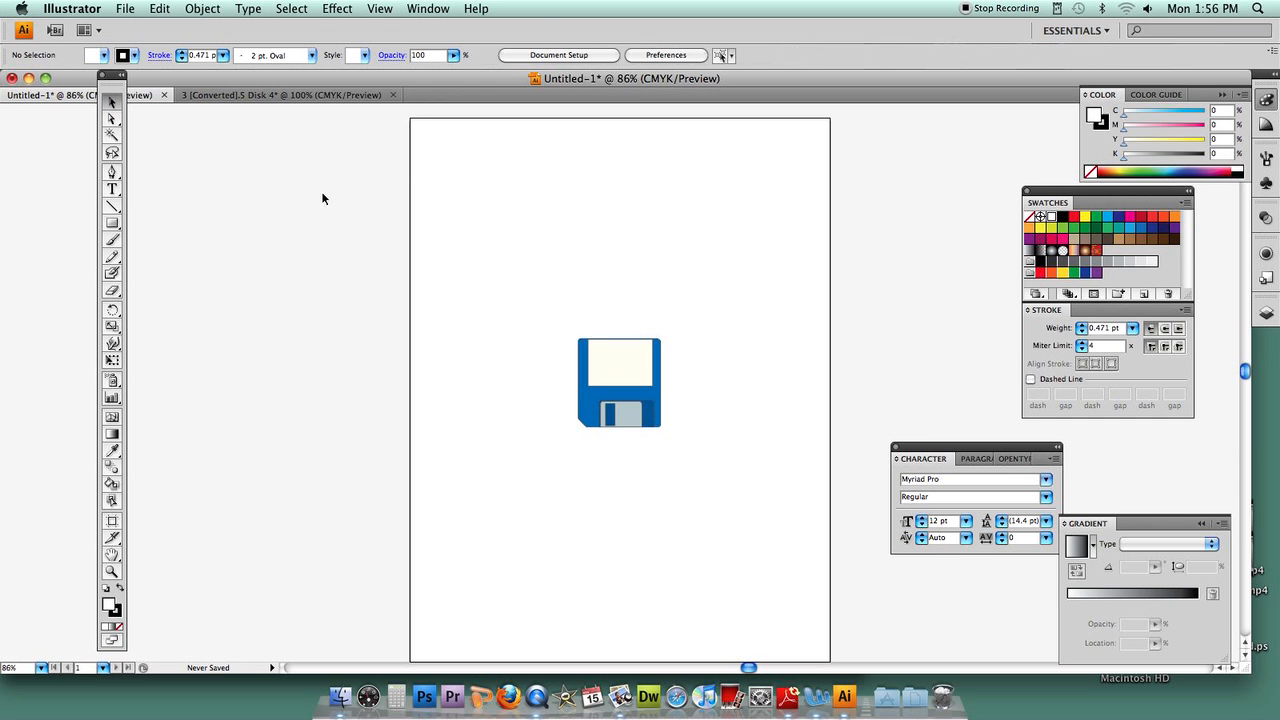
Step: Fill the pasted disk's blue body with pure yellow and close Untitled-1 without saving
{"action": "left_click", "coordinate": [615, 363]}
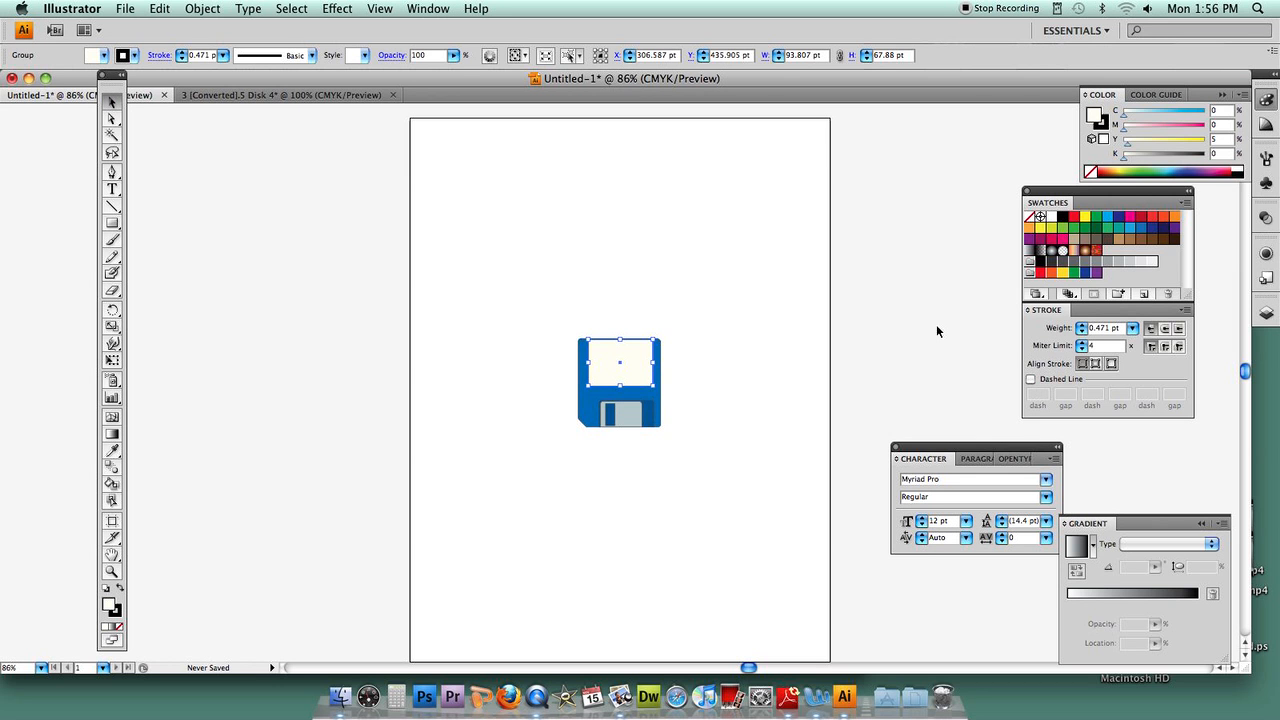
{"action": "left_click", "coordinate": [581, 408]}
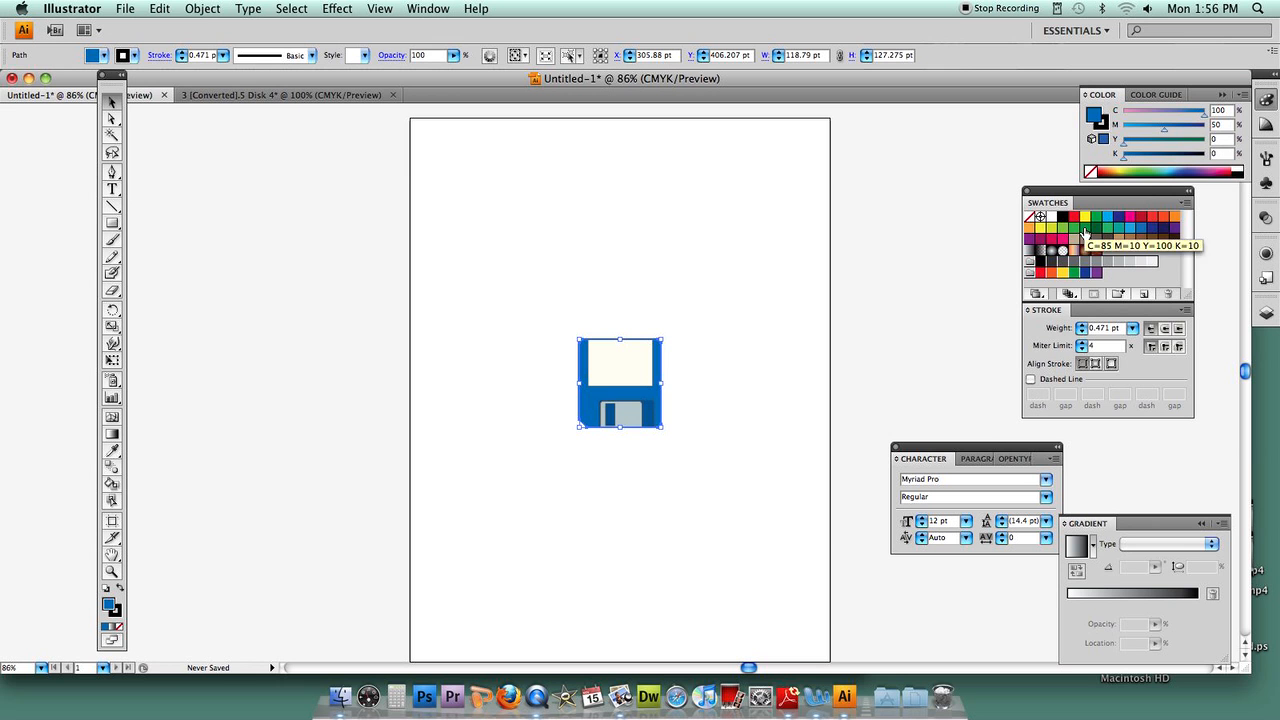
{"action": "left_click", "coordinate": [1090, 225]}
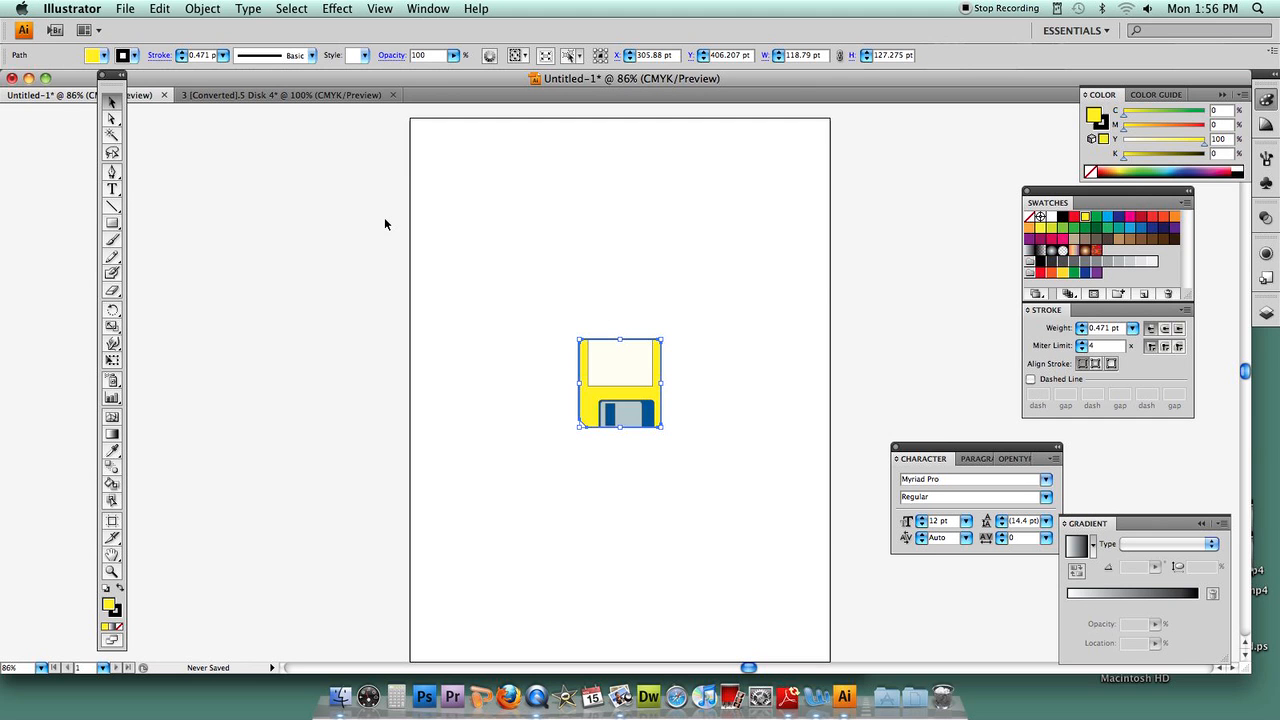
{"action": "key", "text": "super+w"}
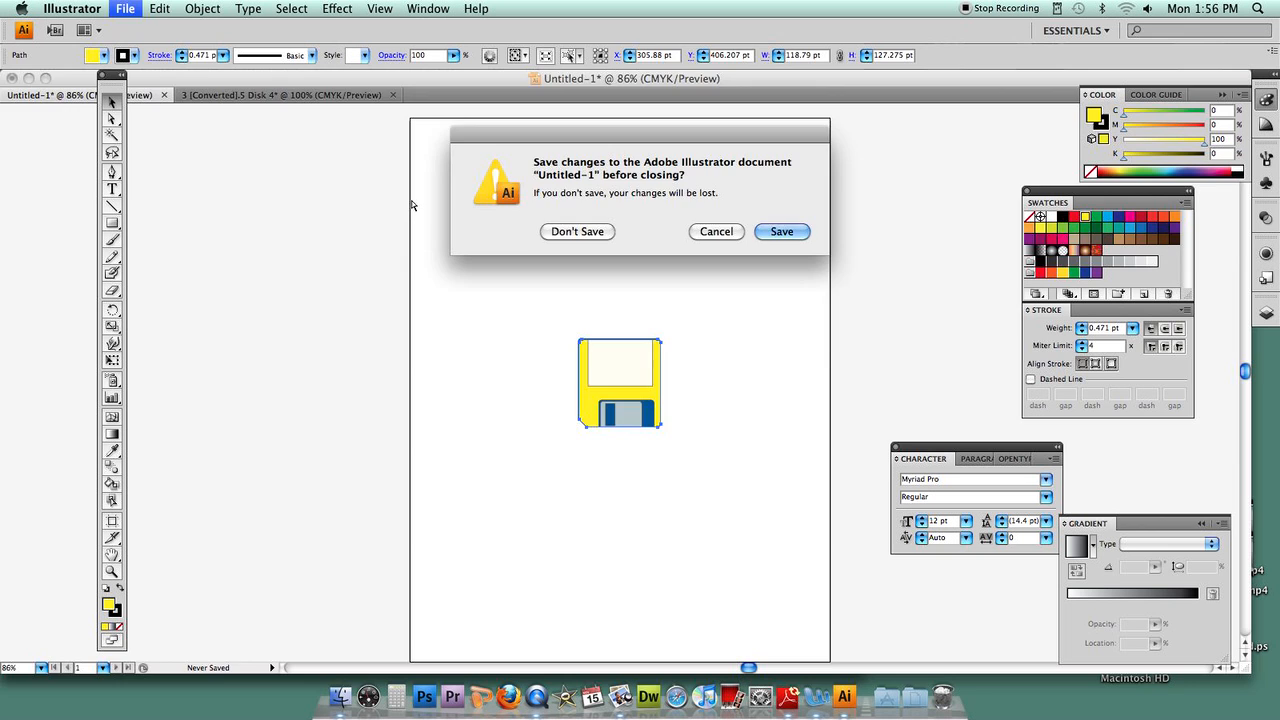
{"action": "left_click", "coordinate": [585, 228]}
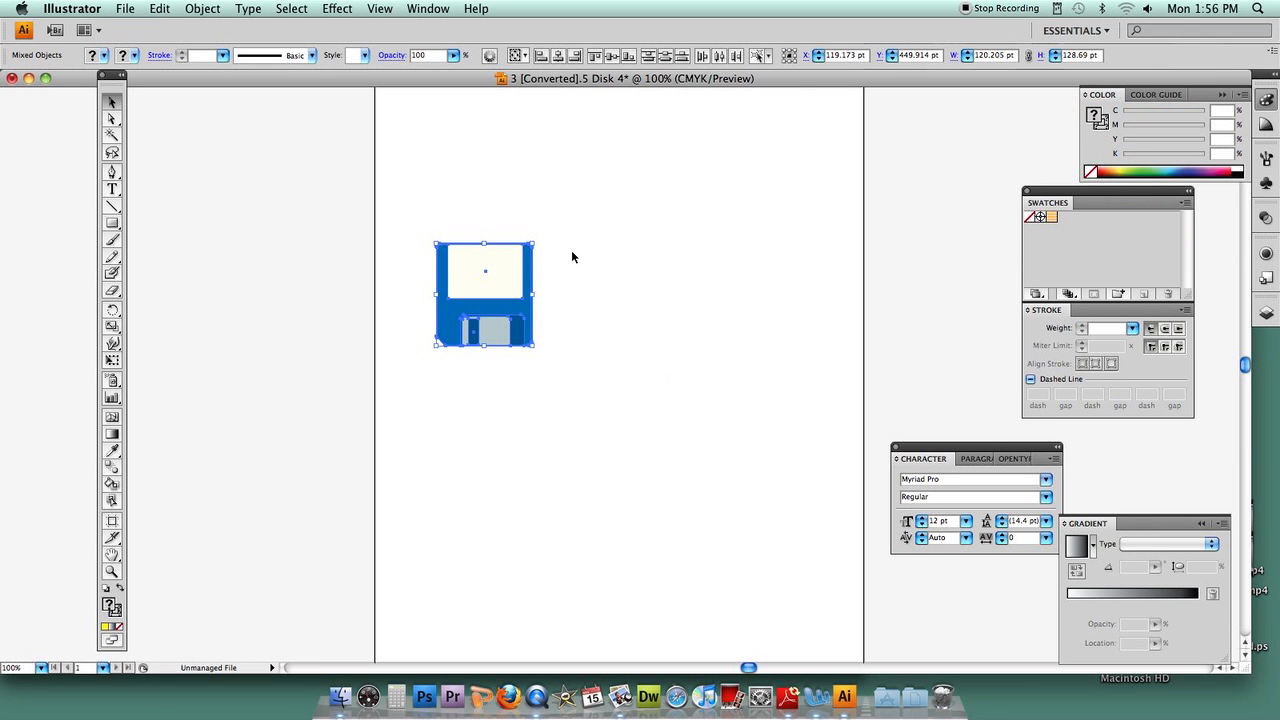
Step: Shift the document window off the screen's edge and move the disk artwork up to about X 93 pt, Y 601 pt
{"action": "left_click_drag", "start_coordinate": [343, 84], "coordinate": [440, 116]}
{"action": "left_click_drag", "start_coordinate": [483, 237], "coordinate": [607, 383]}
{"action": "left_click_drag", "start_coordinate": [510, 330], "coordinate": [488, 208]}
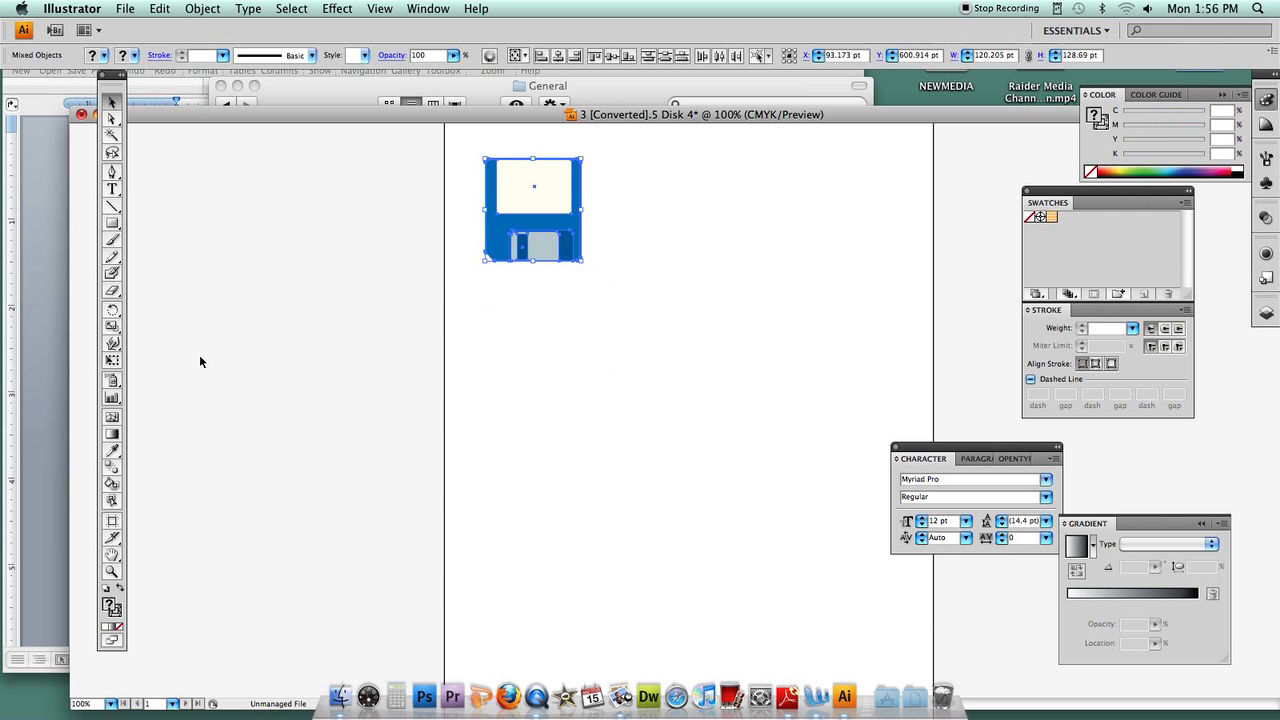
Step: Check the techniques list in the Word document, and search Google Images for "surf" in Firefox
{"action": "left_click", "coordinate": [56, 484]}
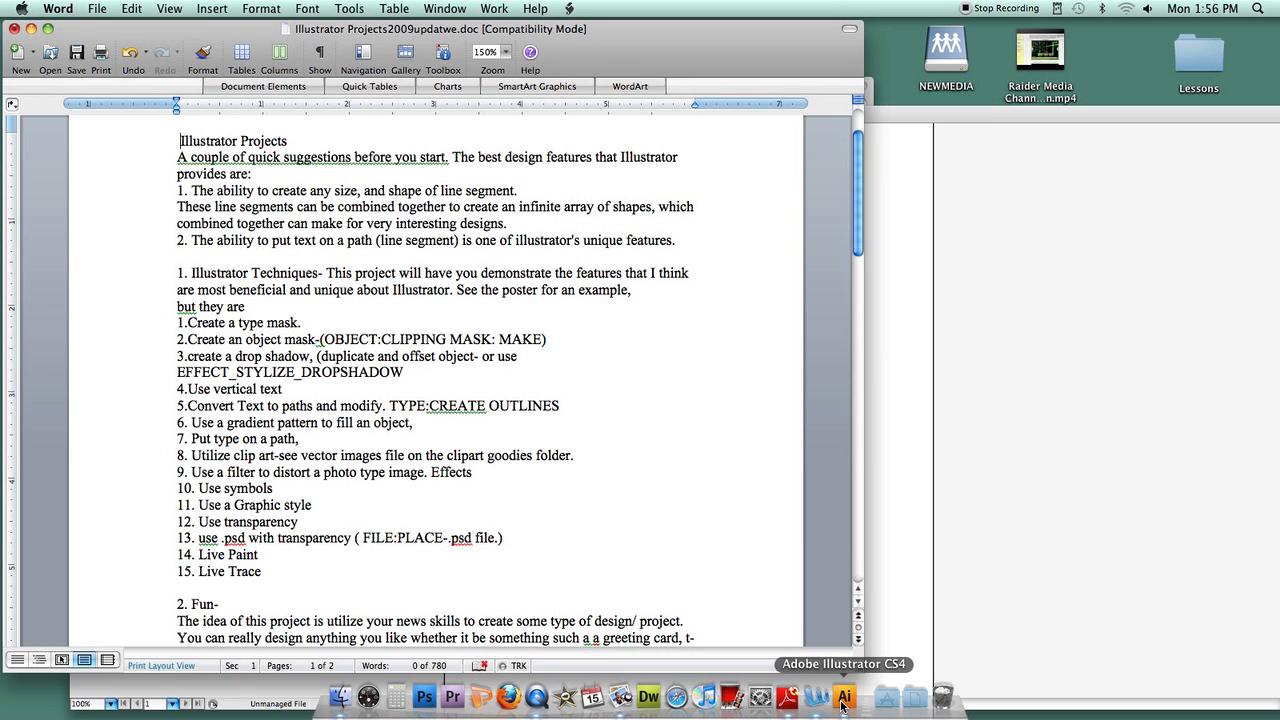
{"action": "left_click", "coordinate": [508, 697]}
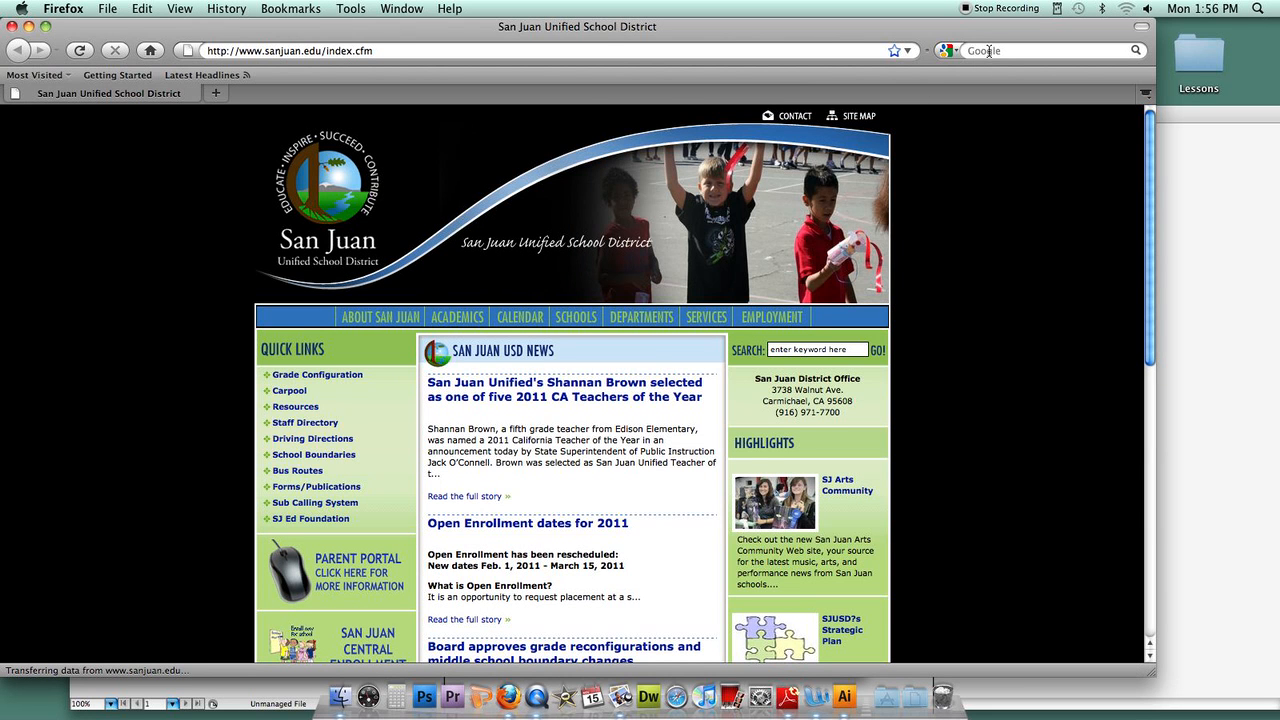
{"action": "left_click", "coordinate": [988, 51]}
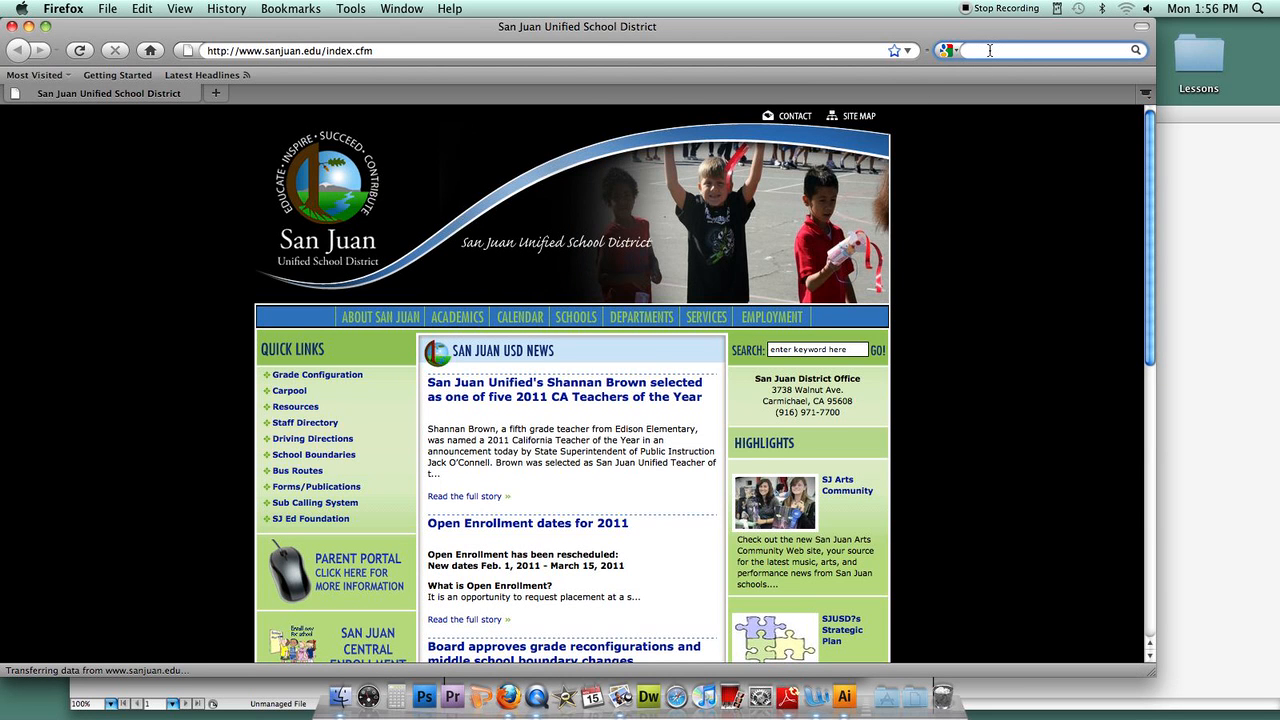
{"action": "type", "text": "surf"}
{"action": "key", "text": "Return"}
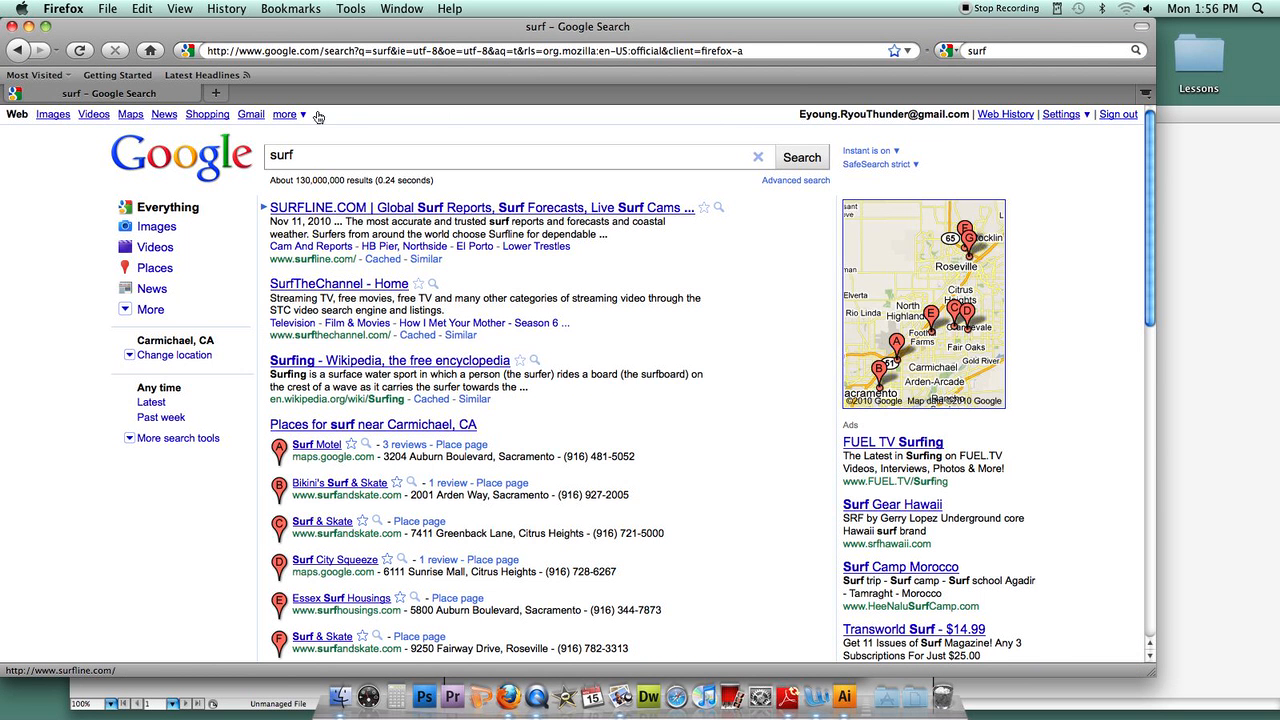
{"action": "left_click", "coordinate": [53, 114]}
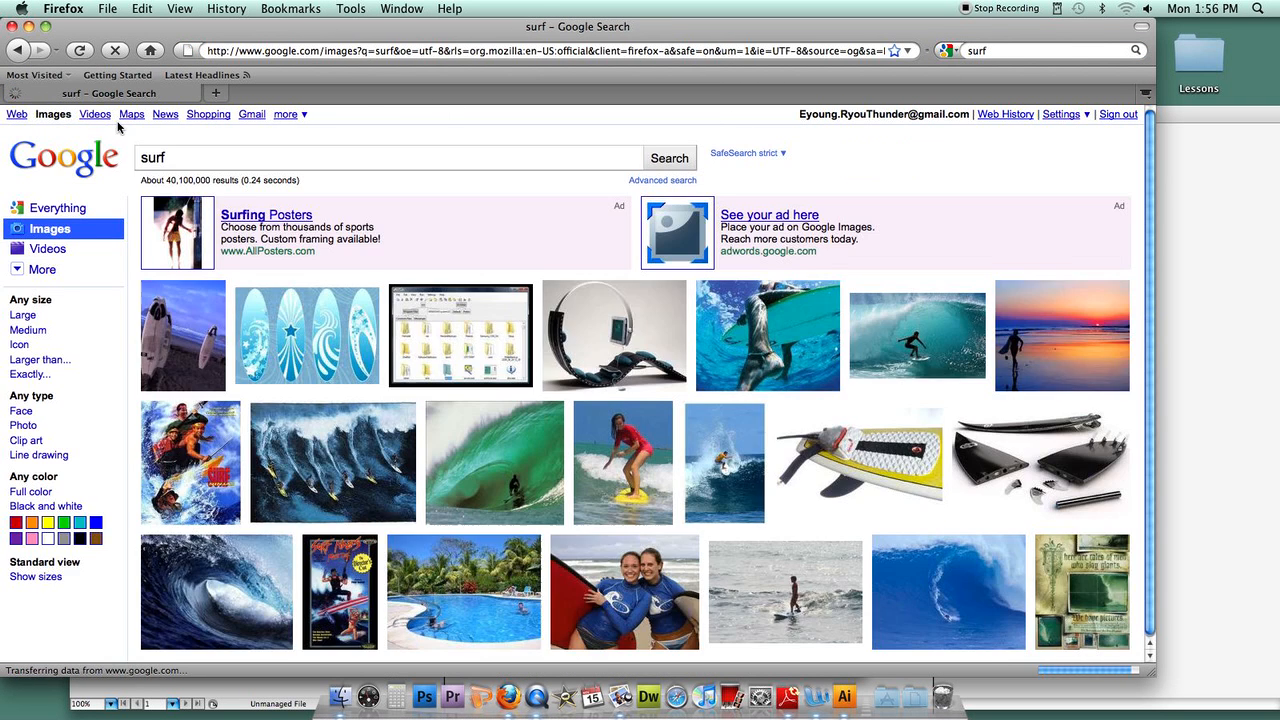
Step: Open the blue curling wave picture JLM-surf 01.jpg from the image results and copy the image
{"action": "mouse_move", "coordinate": [443, 332]}
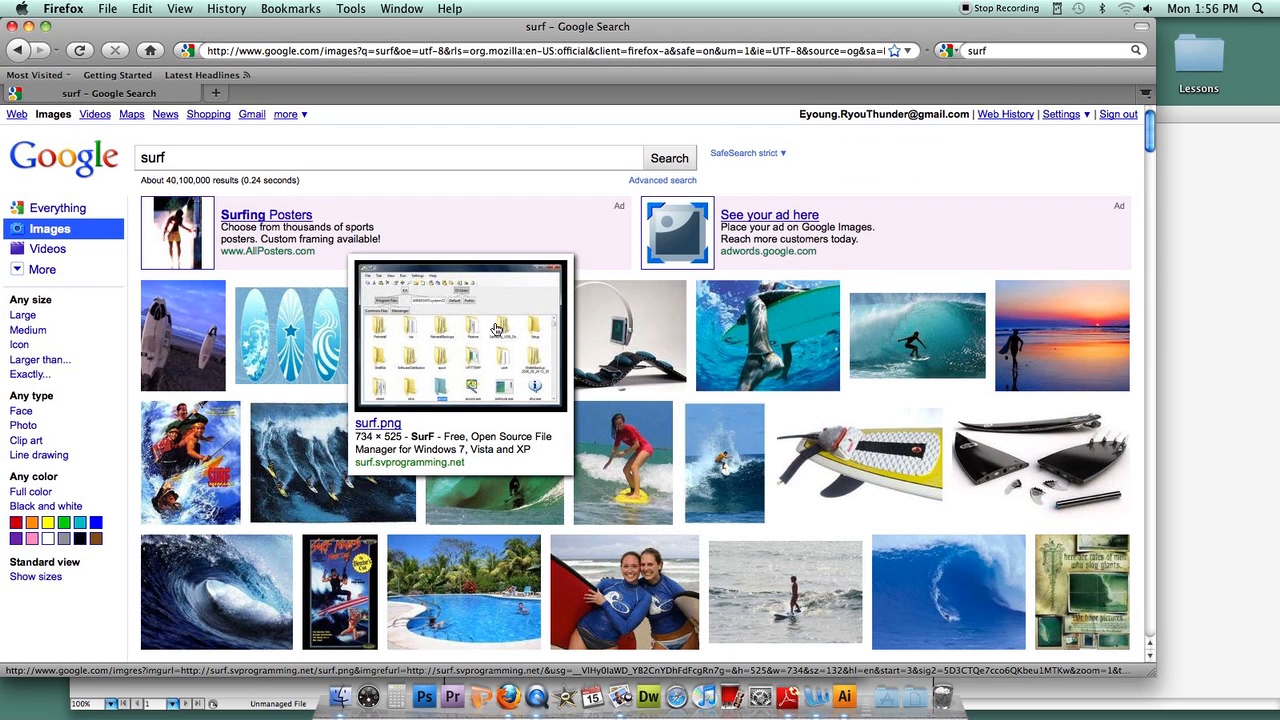
{"action": "mouse_move", "coordinate": [248, 572]}
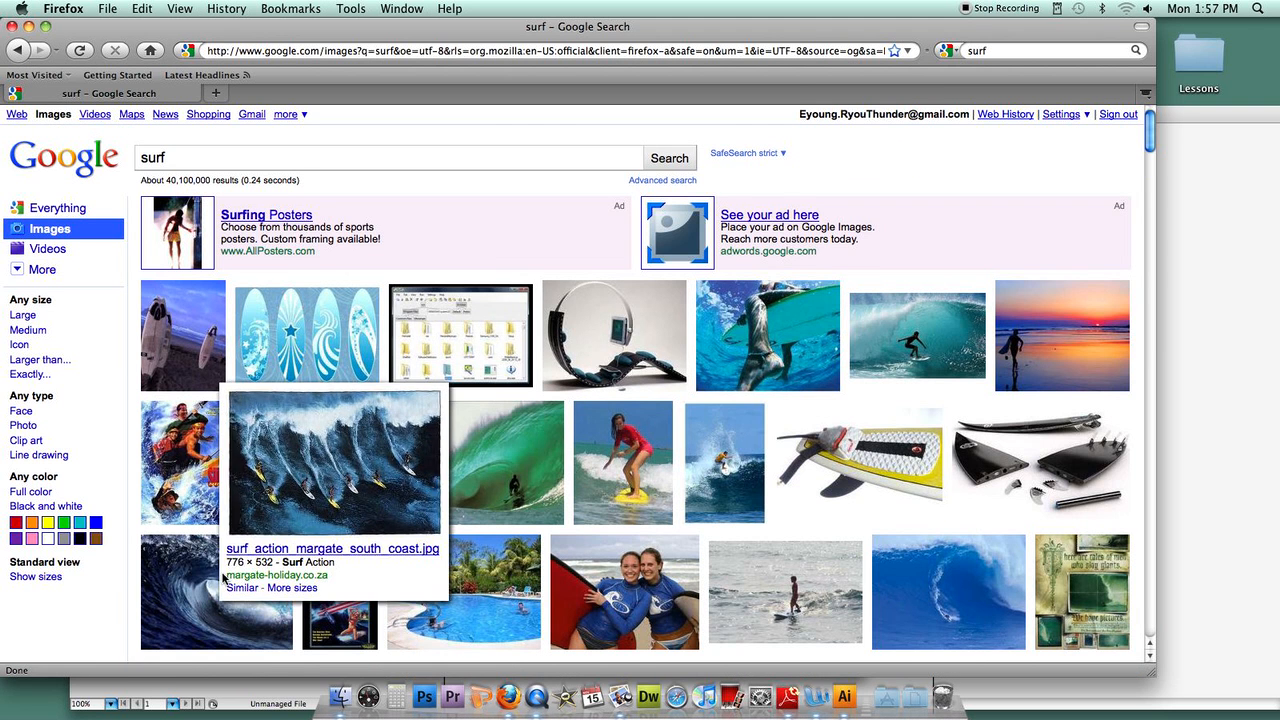
{"action": "right_click", "coordinate": [218, 590]}
{"action": "left_click", "coordinate": [162, 516]}
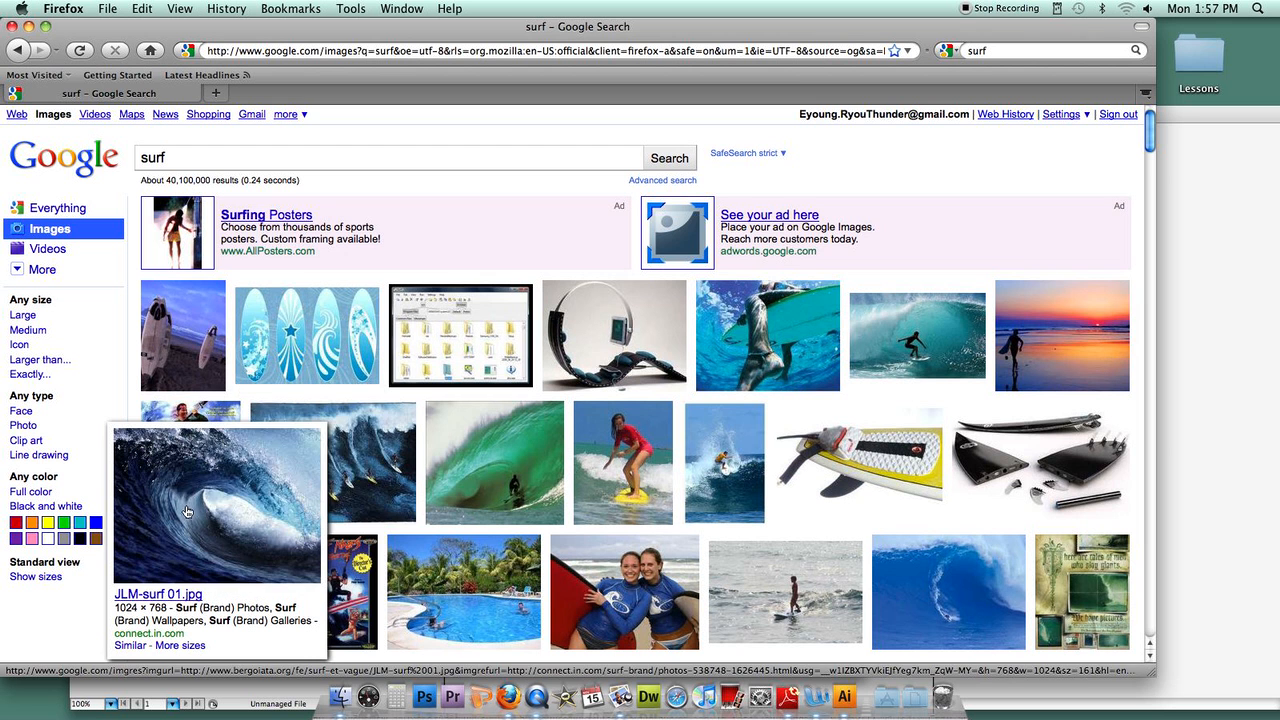
{"action": "right_click", "coordinate": [186, 512]}
{"action": "left_click", "coordinate": [214, 380]}
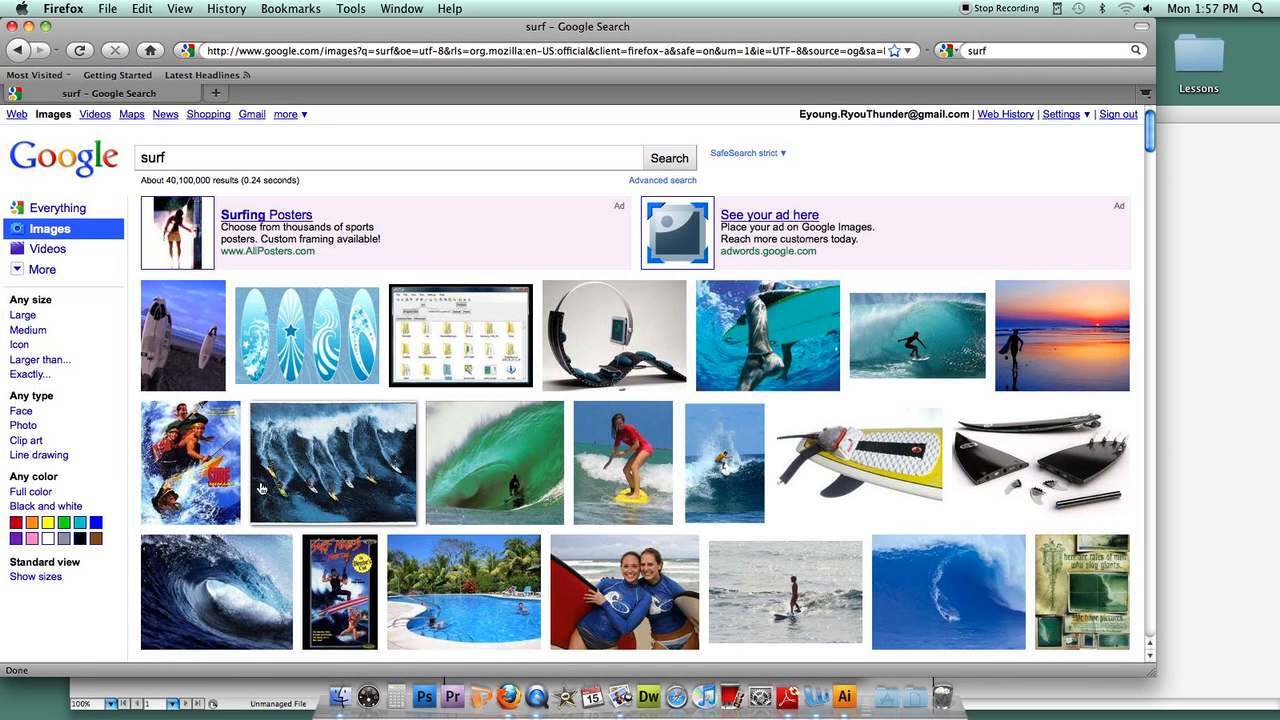
{"action": "left_click", "coordinate": [238, 565]}
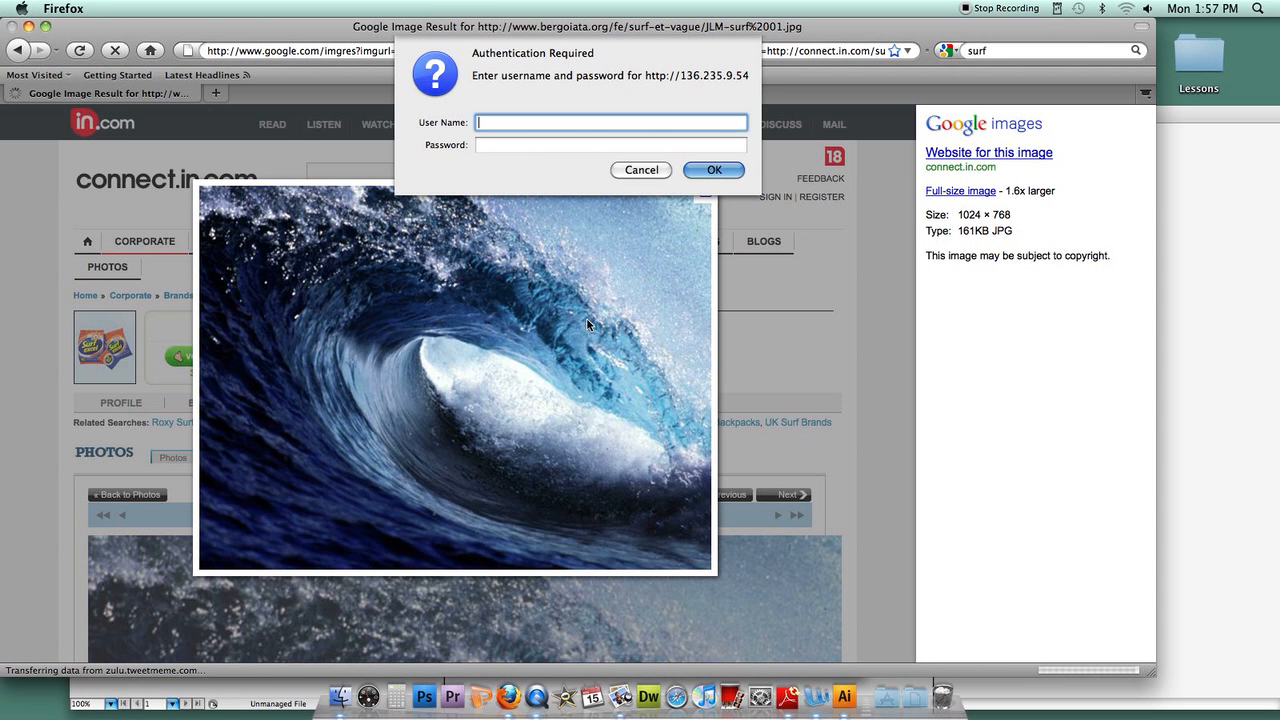
{"action": "right_click", "coordinate": [451, 338]}
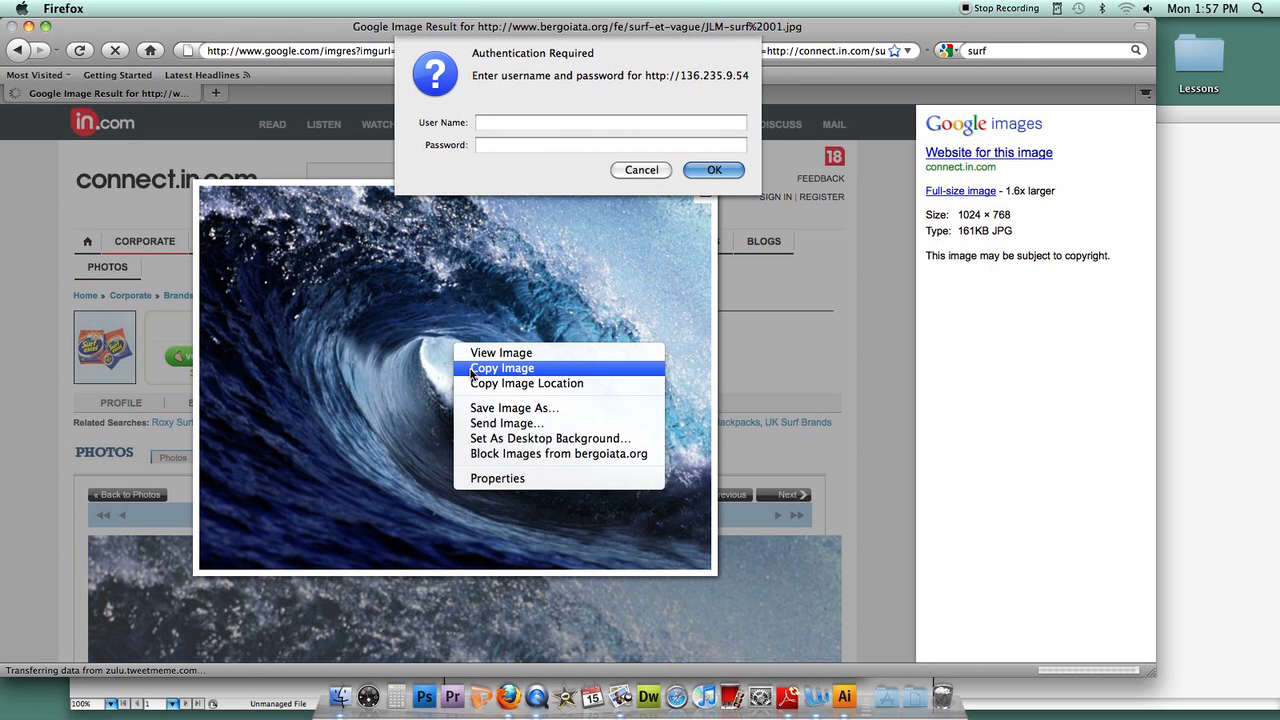
{"action": "left_click", "coordinate": [472, 373]}
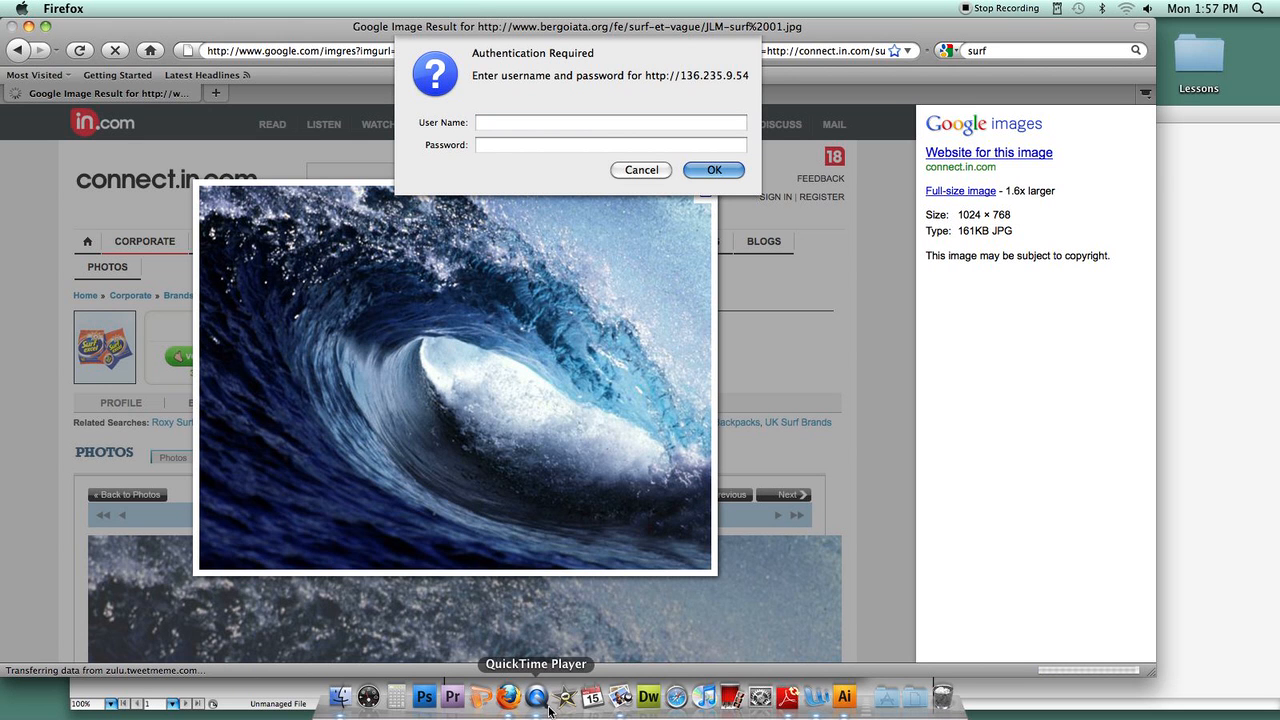
Step: Switch to Illustrator, paste the copied wave picture, scale it to about 238 × 178.5 pt and place it right of the disk
{"action": "left_click", "coordinate": [845, 697]}
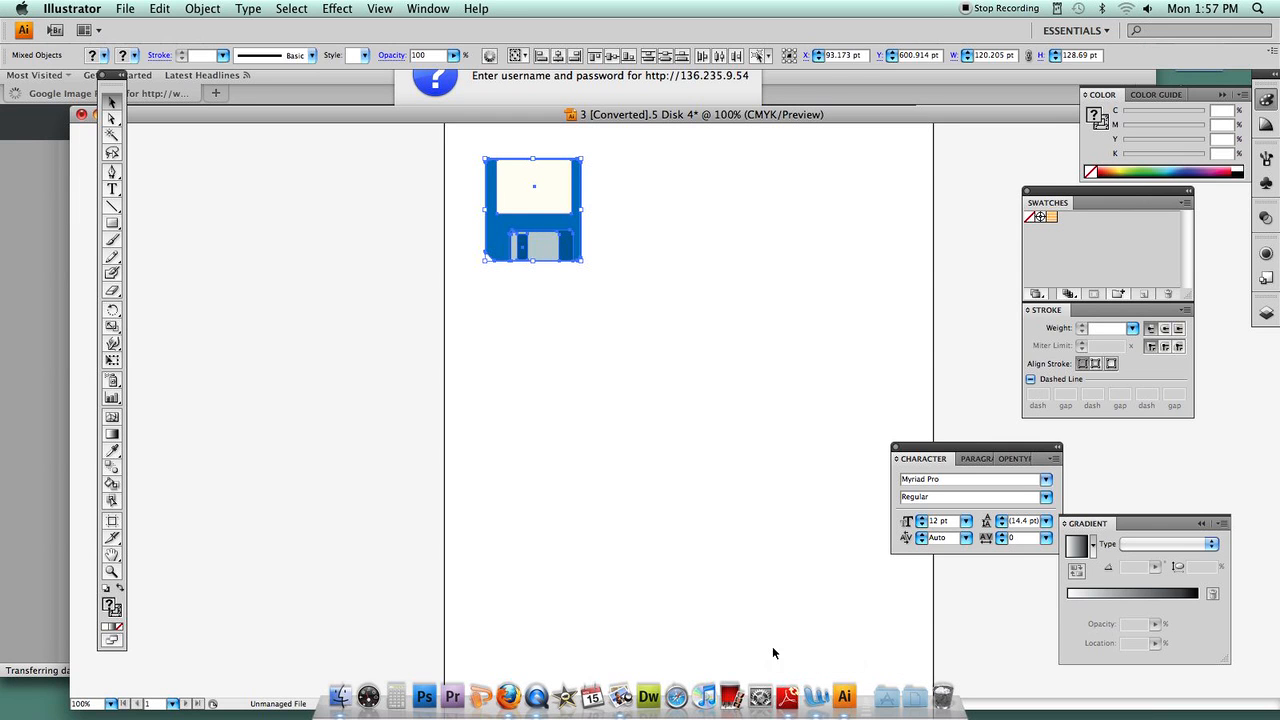
{"action": "left_click", "coordinate": [631, 542]}
{"action": "key", "text": "super+v"}
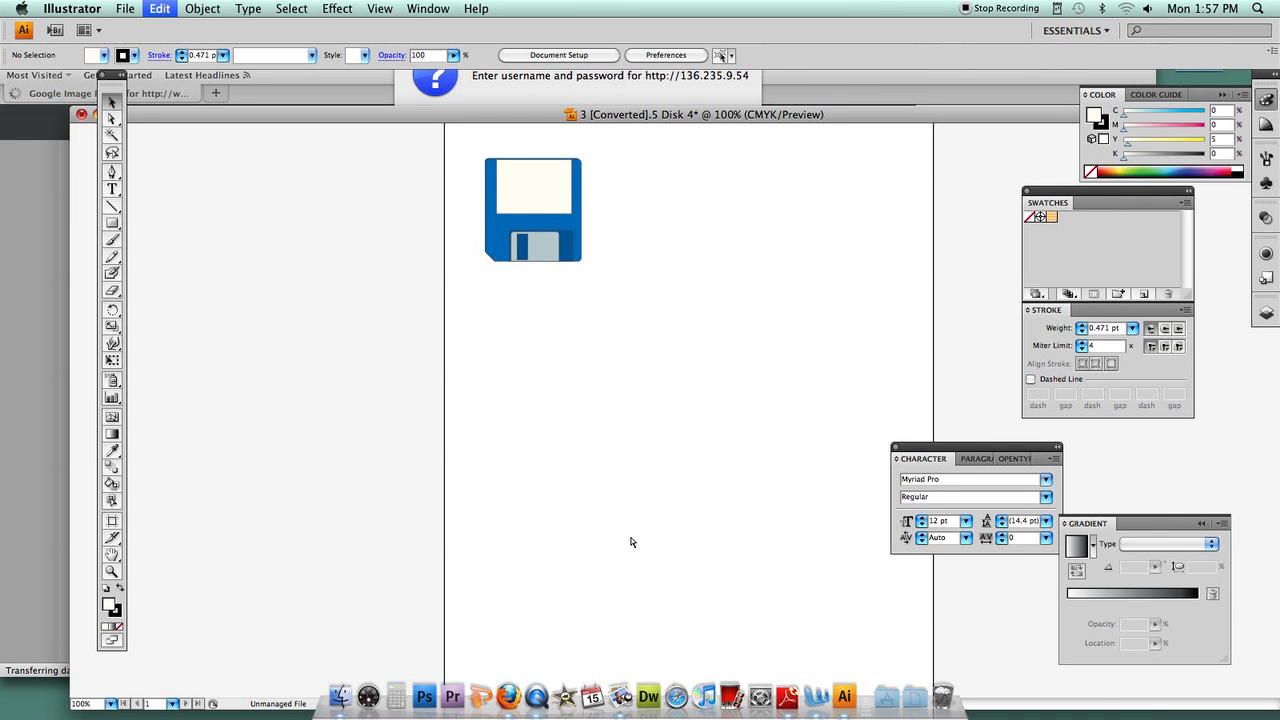
{"action": "left_click_drag", "start_coordinate": [473, 369], "coordinate": [517, 458]}
{"action": "left_click_drag", "start_coordinate": [323, 192], "coordinate": [728, 442]}
{"action": "left_click_drag", "start_coordinate": [750, 525], "coordinate": [556, 386]}
{"action": "left_click_drag", "start_coordinate": [614, 440], "coordinate": [723, 237]}
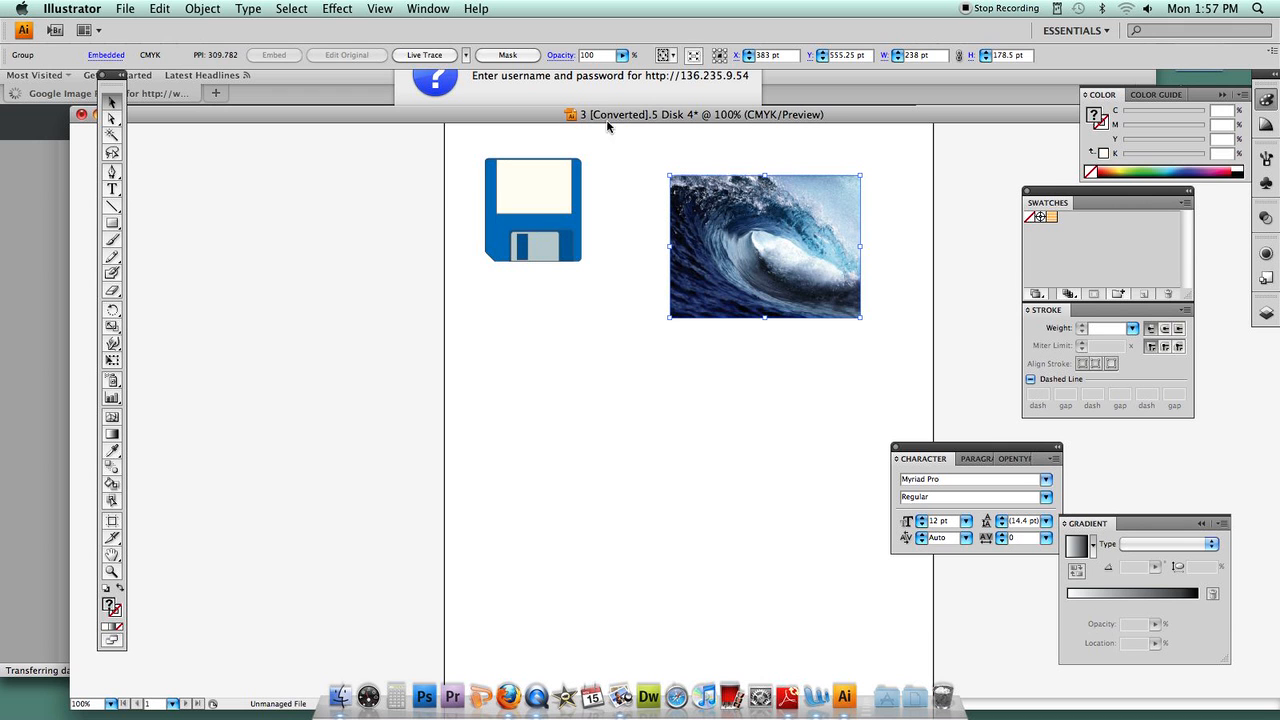
Step: Apply the Fresco effect with brush size 2, detail 8 and texture 1 to the wave picture, and enlarge it to about 251 × 198 pt
{"action": "left_click", "coordinate": [338, 8]}
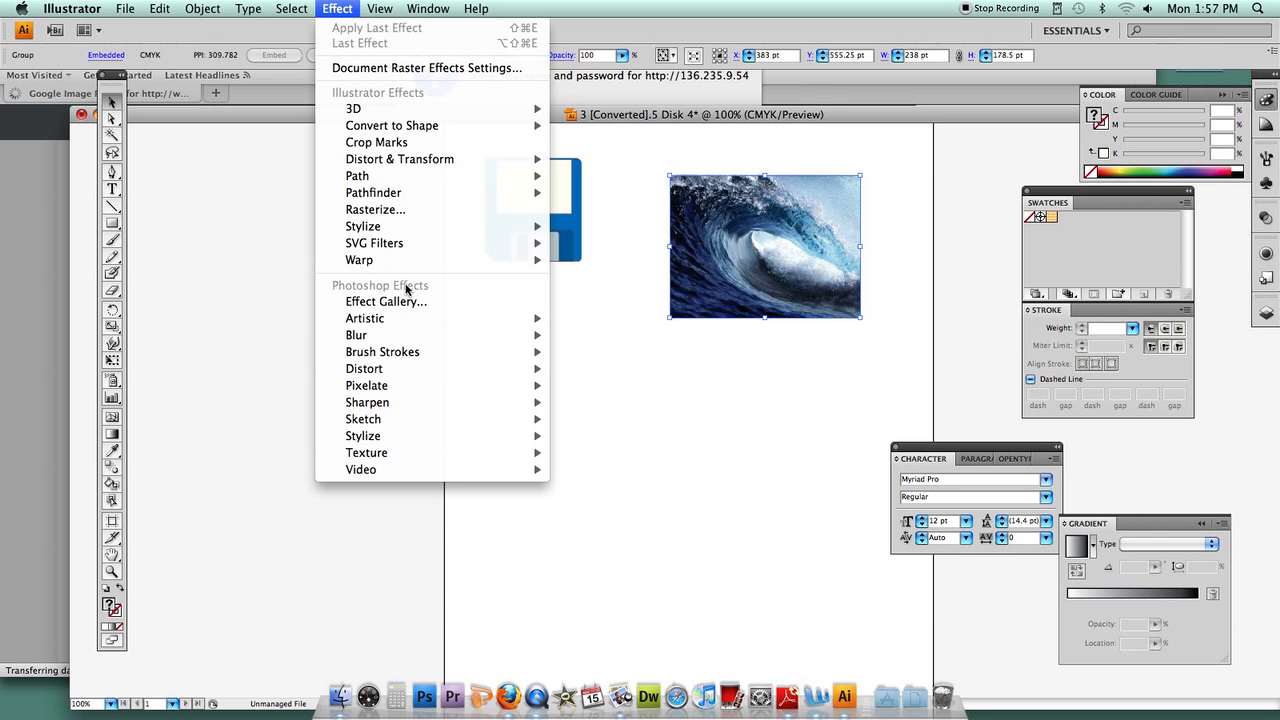
{"action": "mouse_move", "coordinate": [390, 320]}
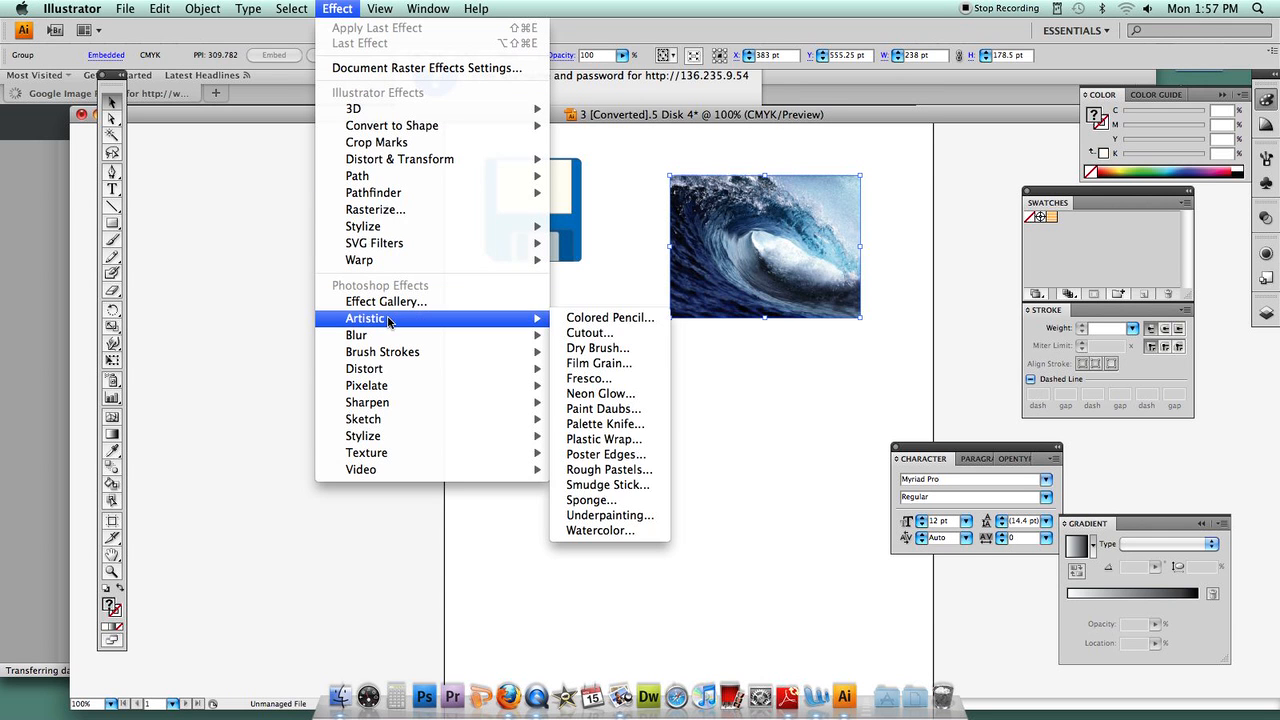
{"action": "left_click", "coordinate": [600, 318]}
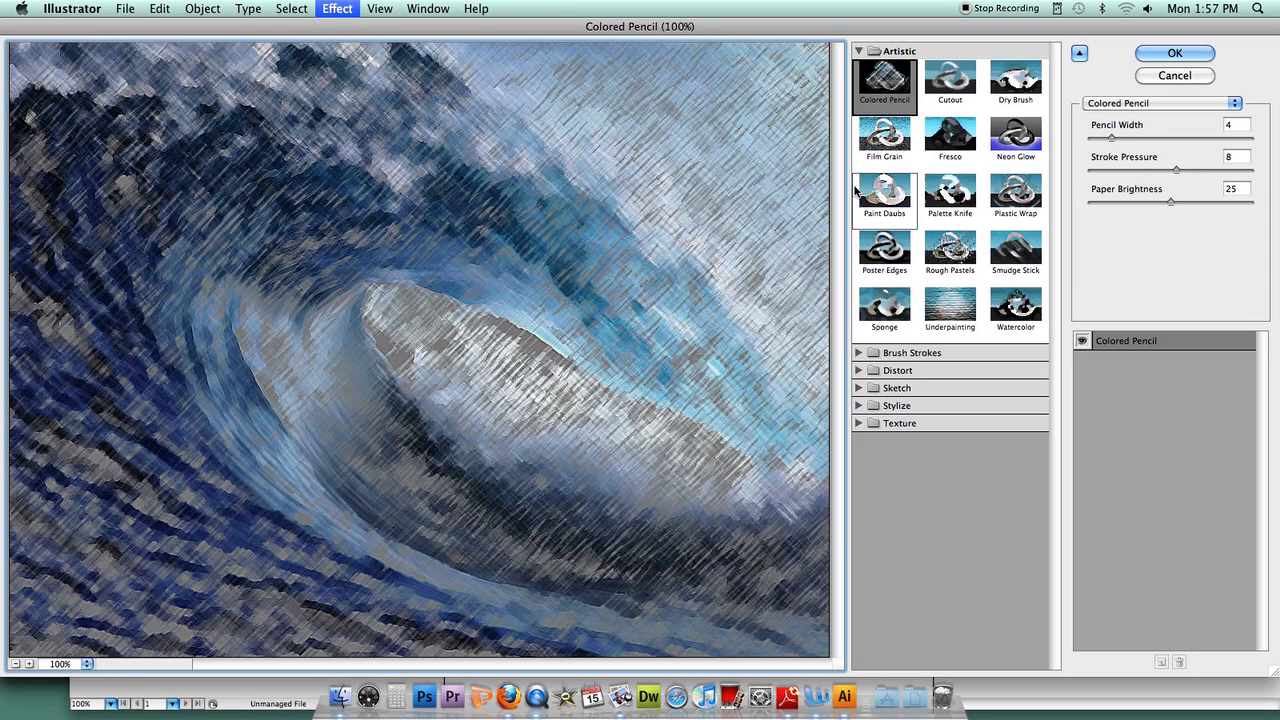
{"action": "left_click", "coordinate": [943, 147]}
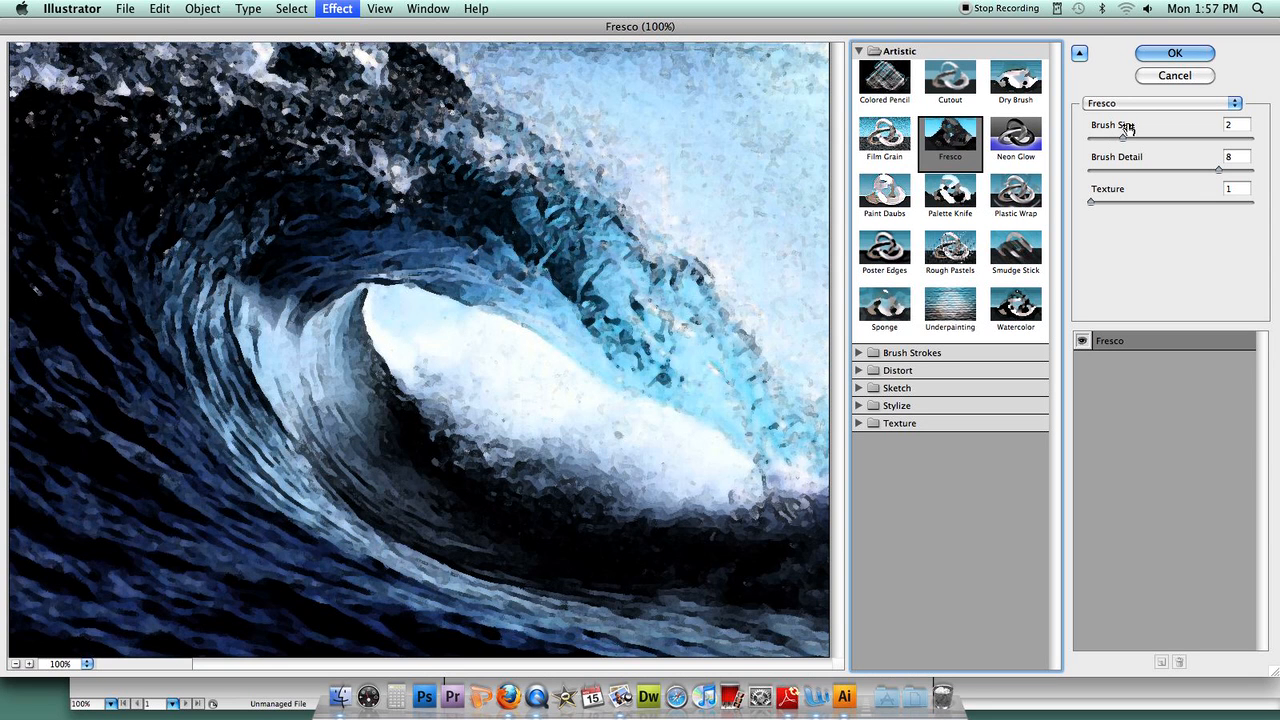
{"action": "left_click_drag", "start_coordinate": [1126, 138], "coordinate": [1129, 134]}
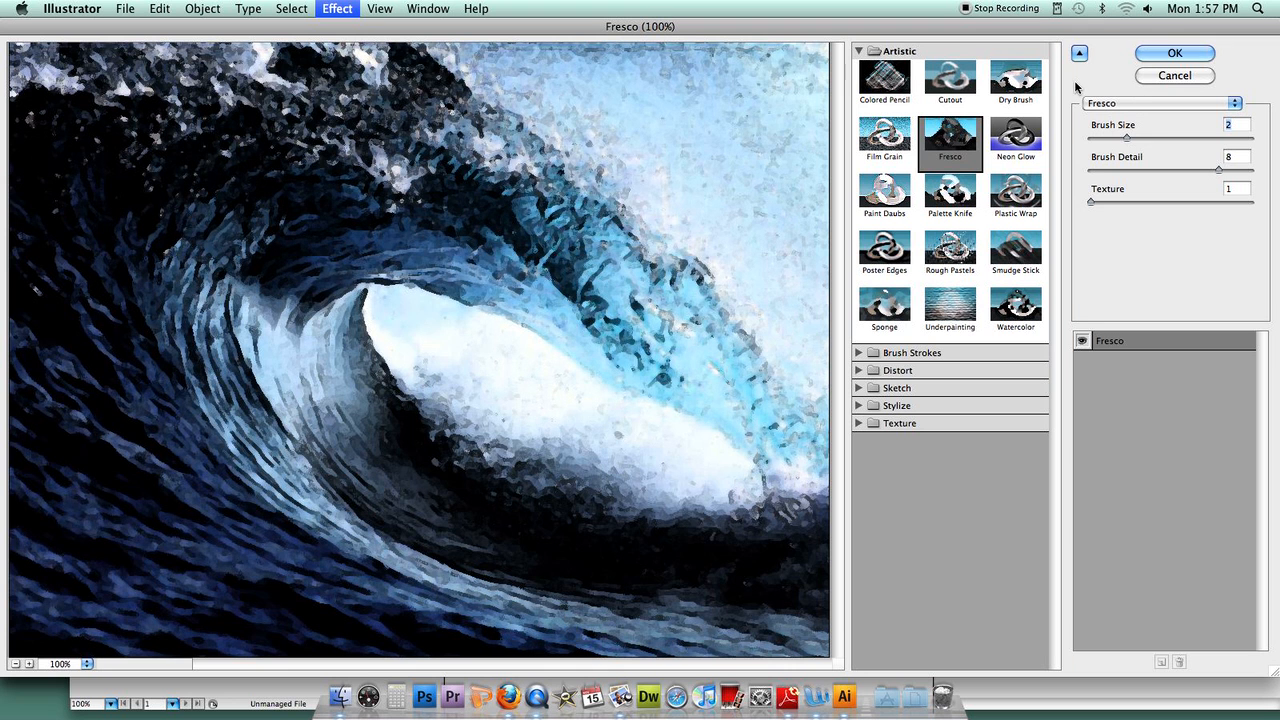
{"action": "left_click", "coordinate": [1158, 53]}
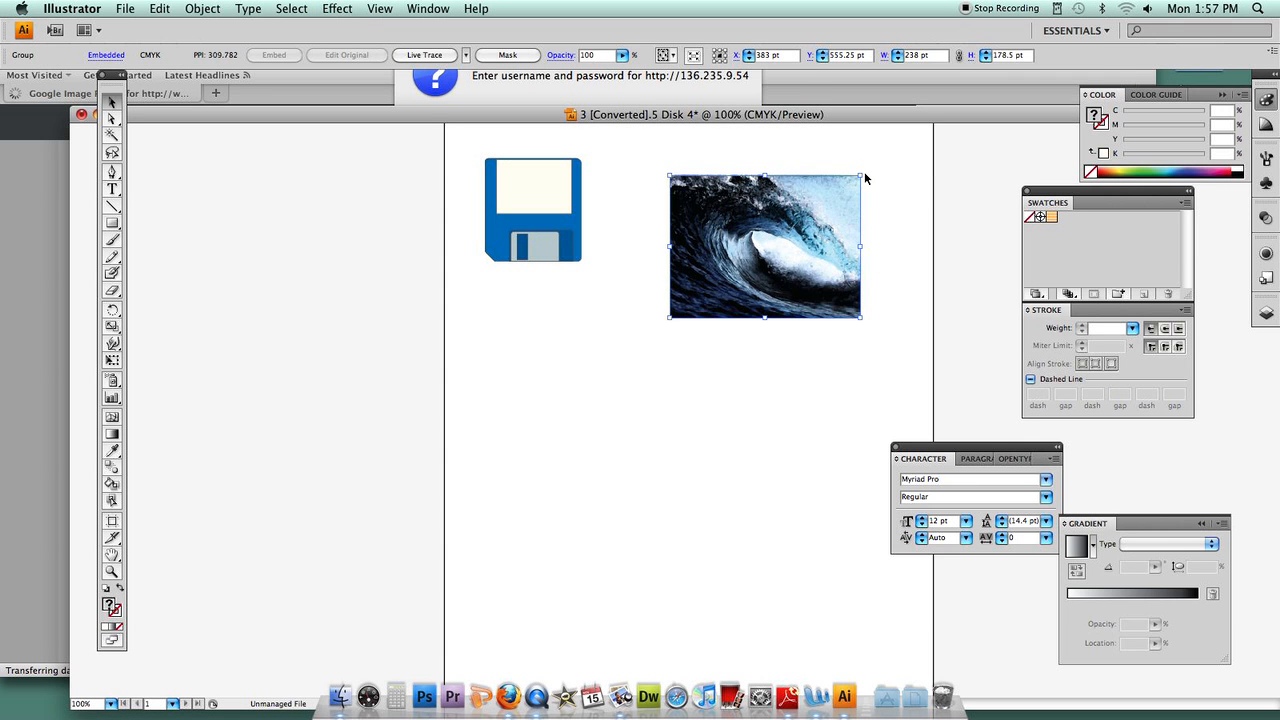
{"action": "left_click_drag", "start_coordinate": [861, 176], "coordinate": [871, 158]}
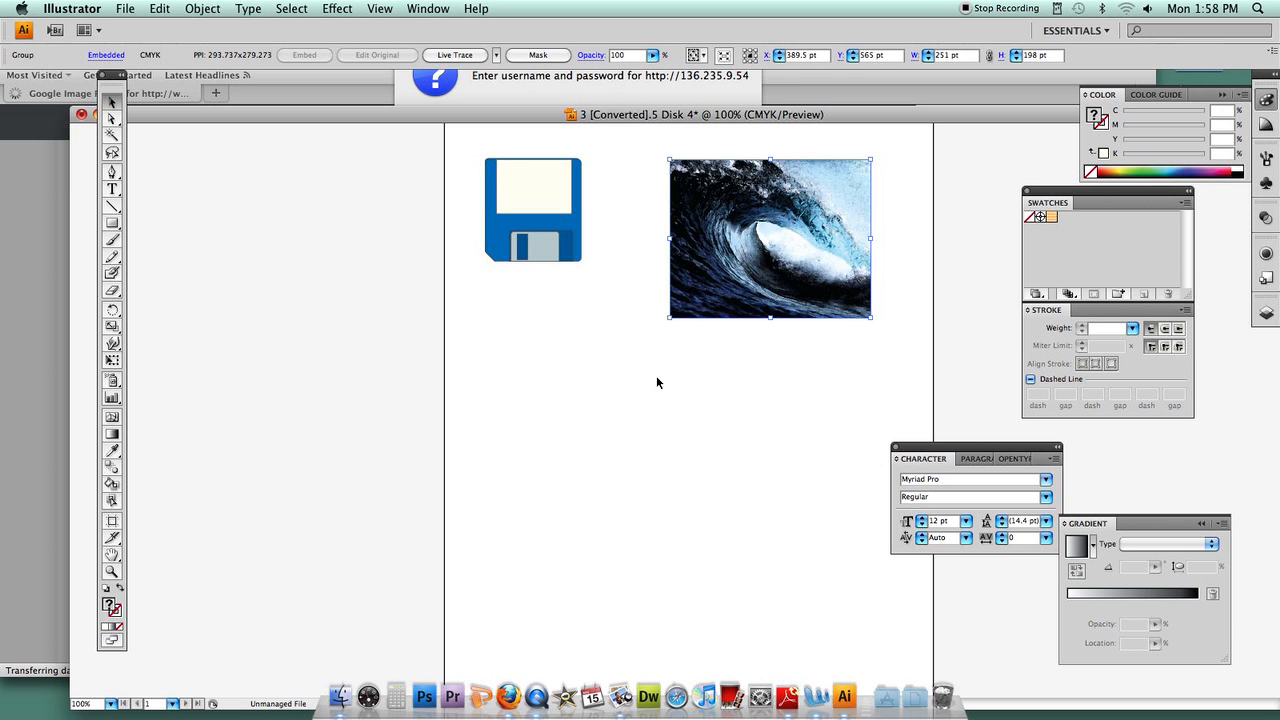
Step: Check the techniques list in the Word document, and display the Symbols panel in Illustrator
{"action": "left_click", "coordinate": [831, 706]}
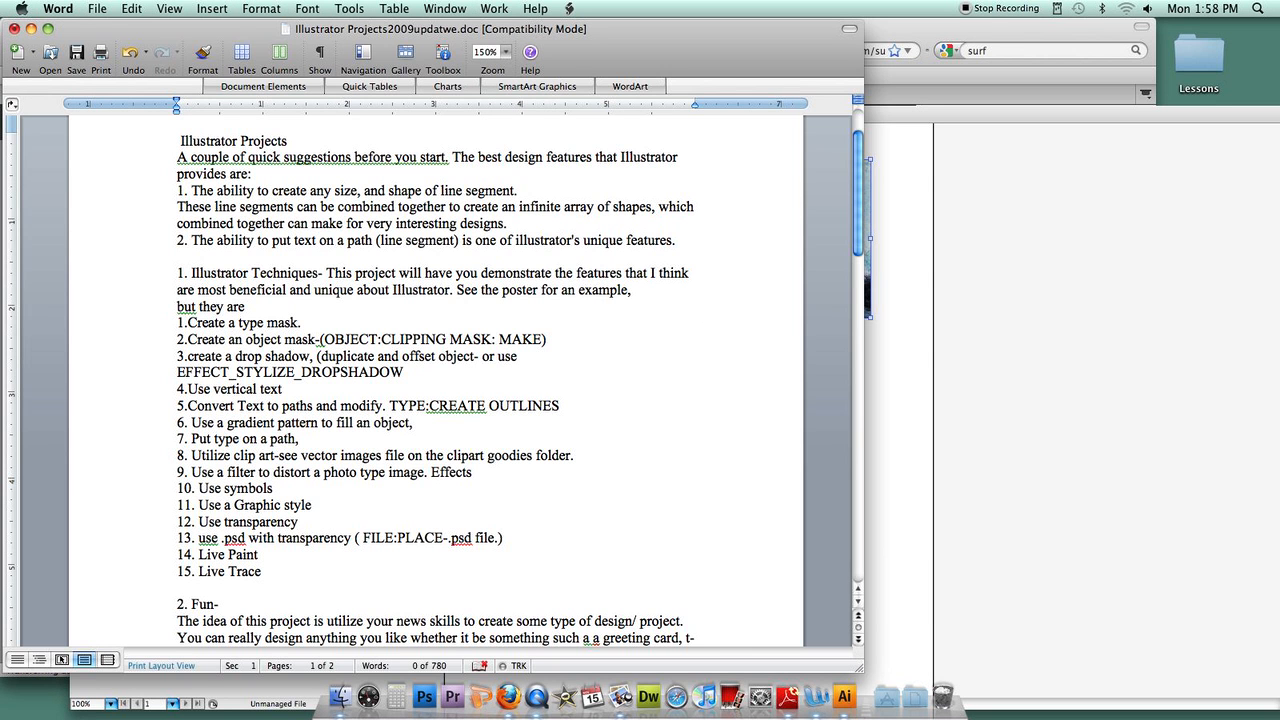
{"action": "left_click", "coordinate": [868, 460]}
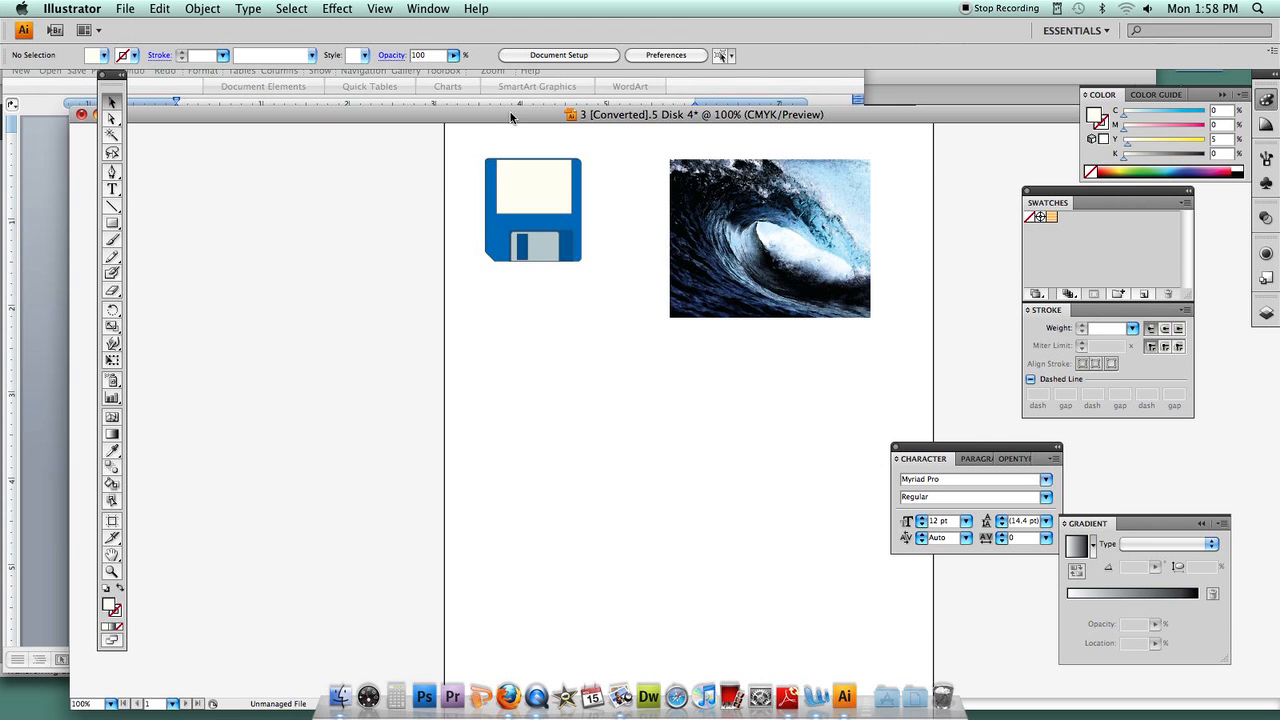
{"action": "left_click", "coordinate": [431, 9]}
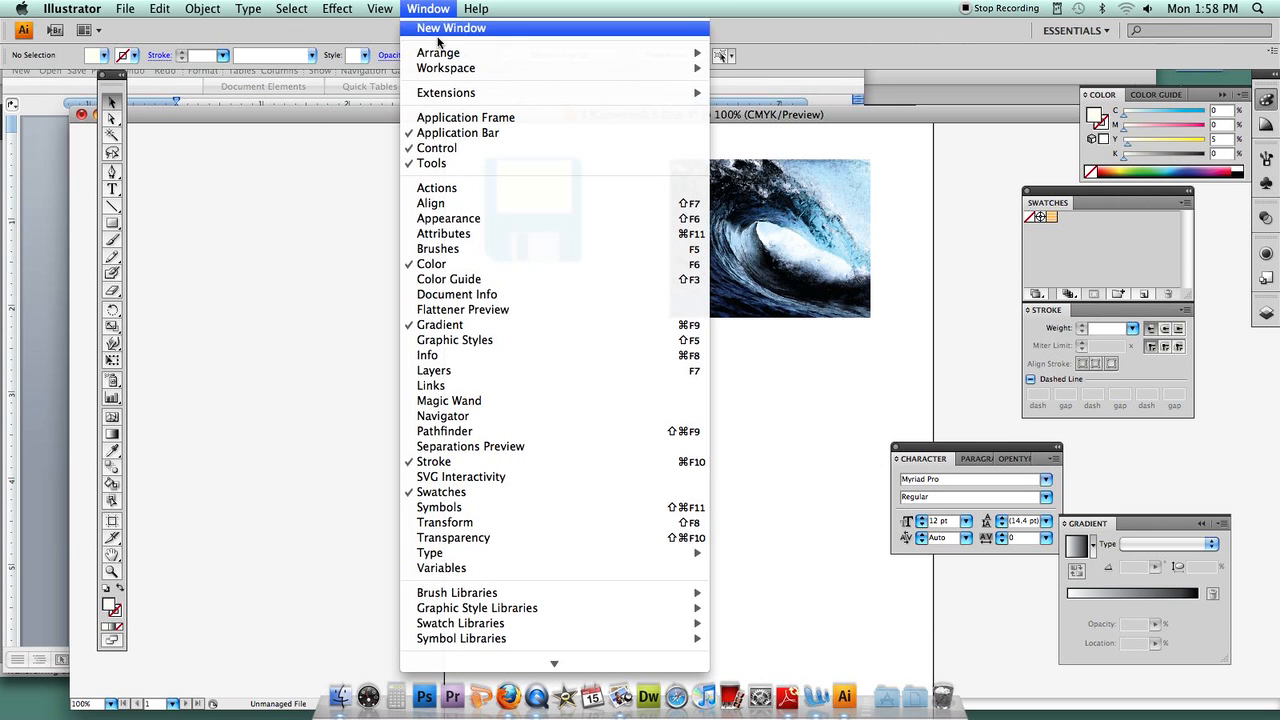
{"action": "left_click", "coordinate": [465, 510]}
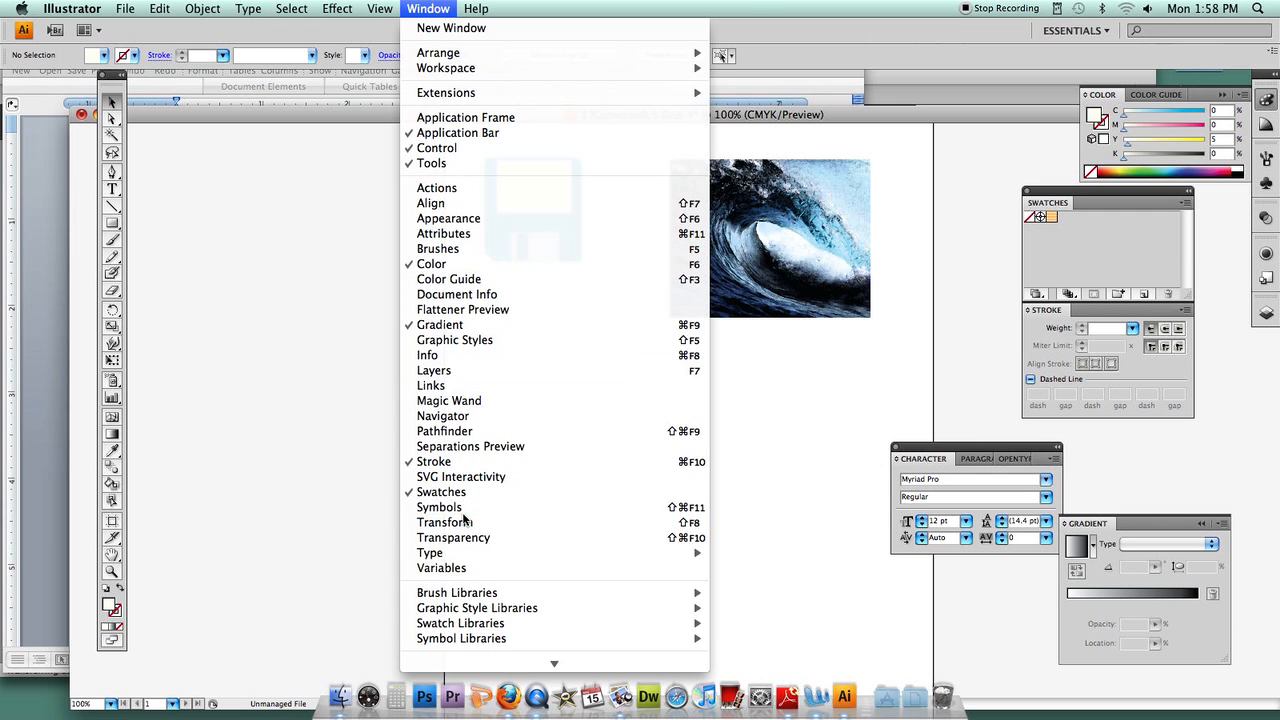
{"action": "mouse_move", "coordinate": [1137, 154]}
{"action": "left_mouse_down"}
{"action": "mouse_move", "coordinate": [985, 160]}
{"action": "mouse_move", "coordinate": [912, 145]}
{"action": "left_mouse_up"}
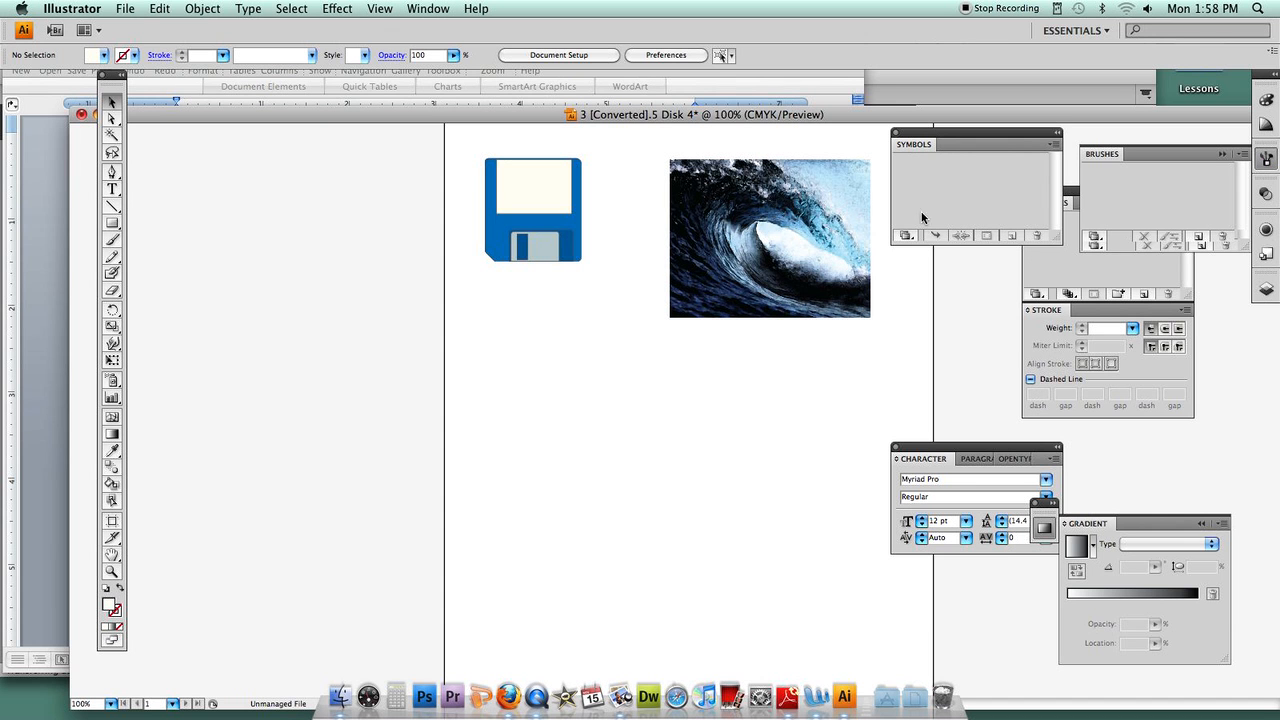
Step: Open the Artistic Textures symbol library and look through its symbols
{"action": "left_click", "coordinate": [1054, 144]}
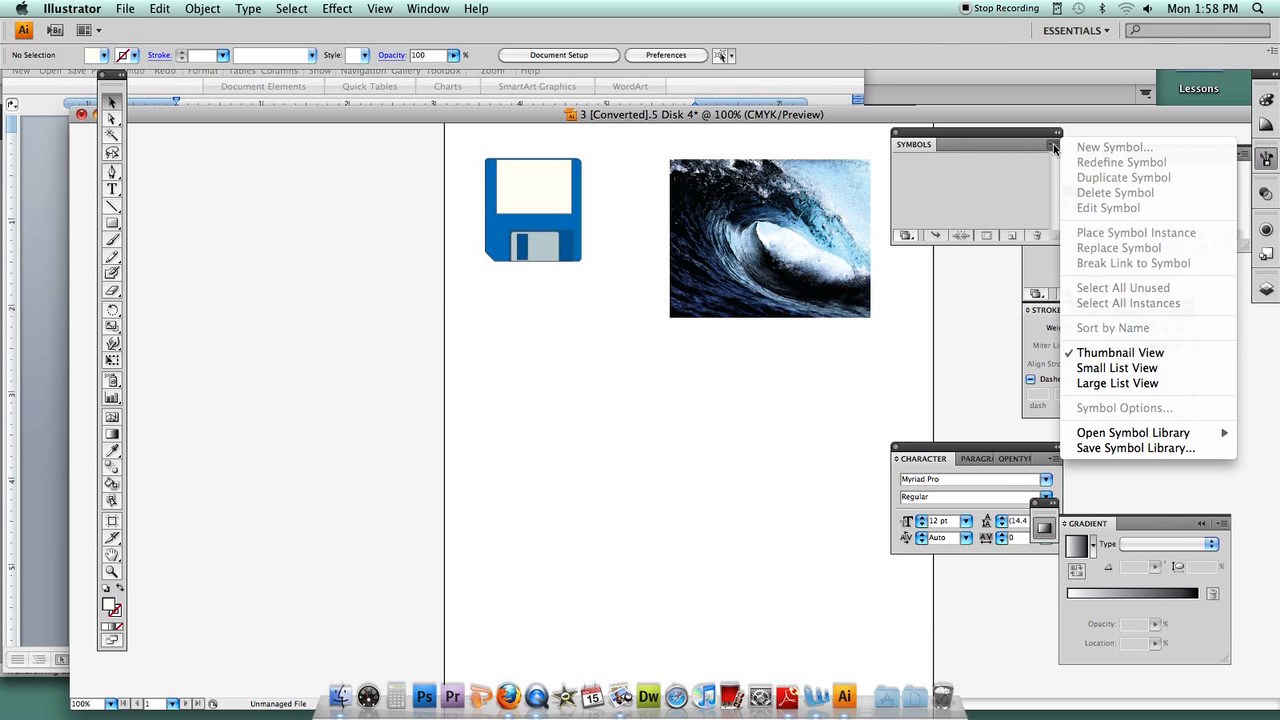
{"action": "mouse_move", "coordinate": [1124, 436]}
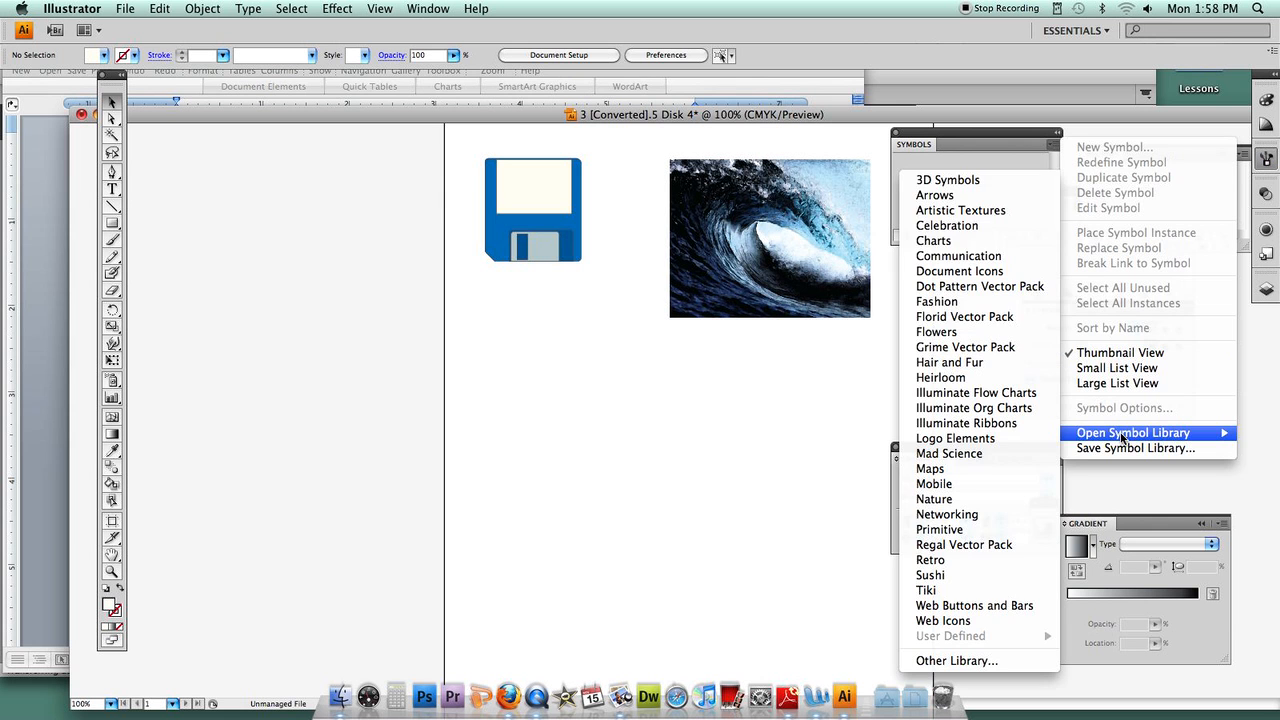
{"action": "left_click", "coordinate": [966, 218]}
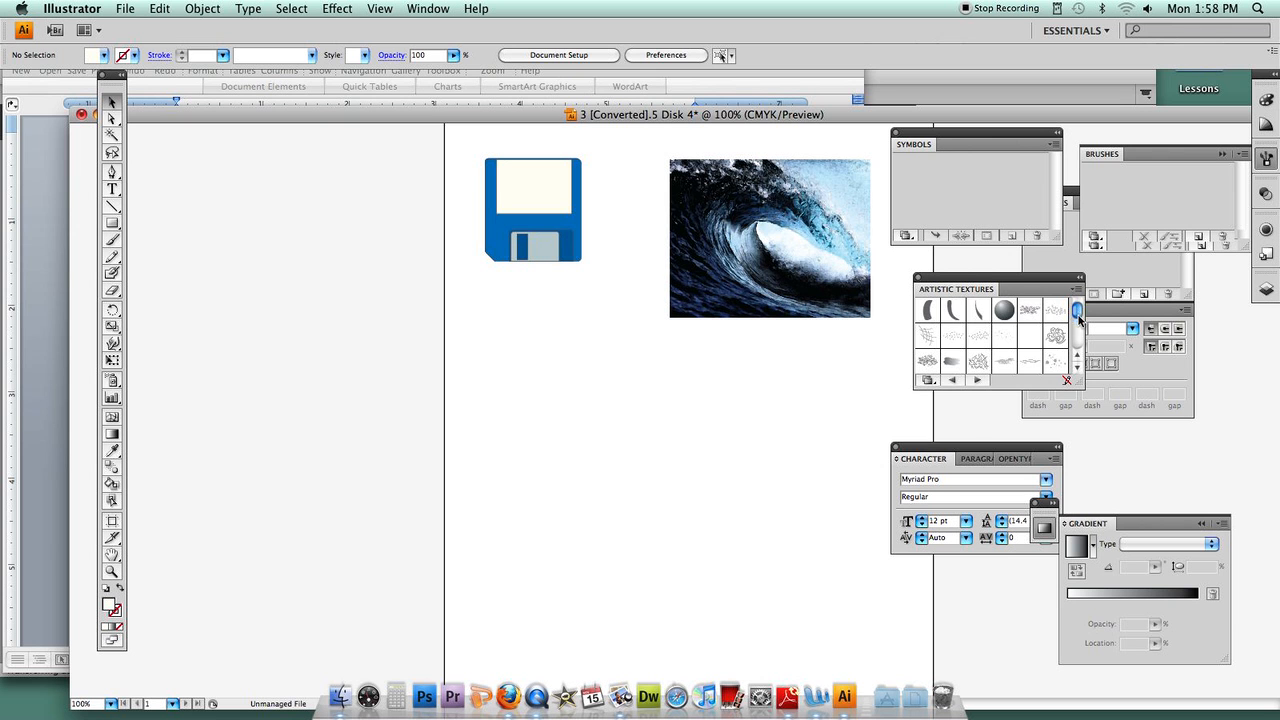
{"action": "scroll", "coordinate": [1078, 318], "scroll_direction": "down", "scroll_amount": 2}
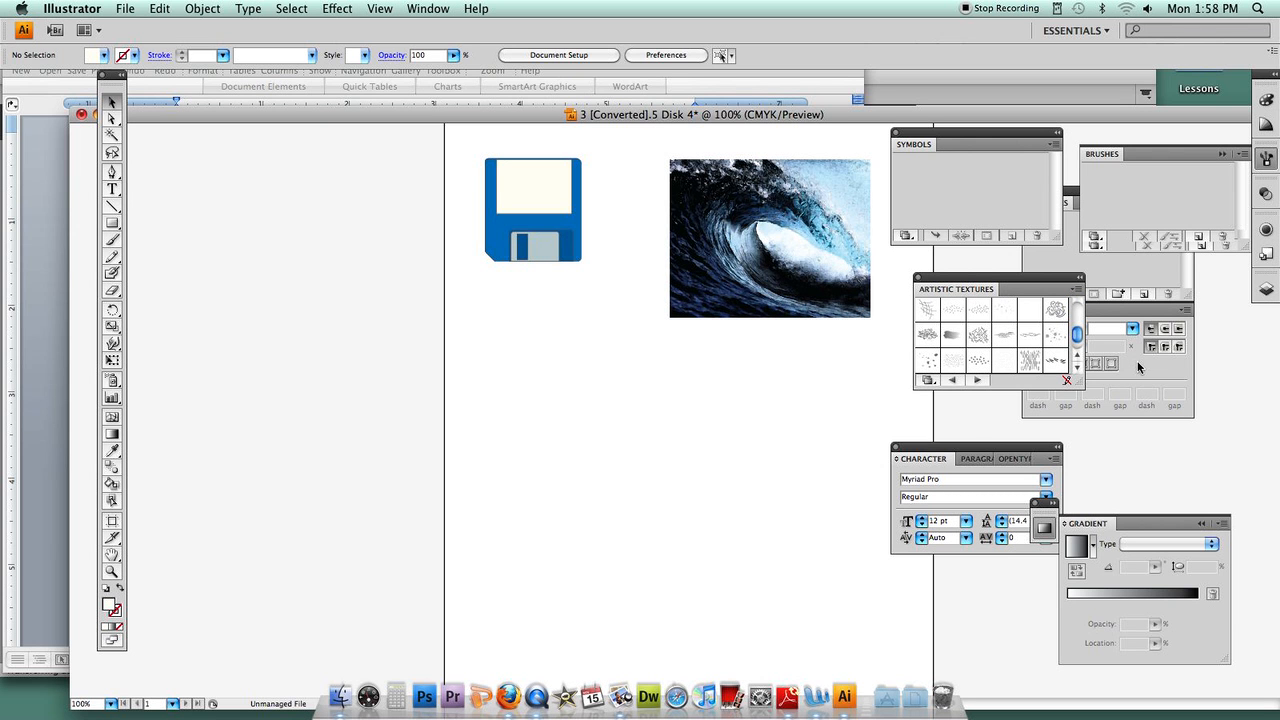
Step: Open the Flowers symbol library and place the blue Aster below the disk at about 217 × 213 pt
{"action": "left_click", "coordinate": [1054, 146]}
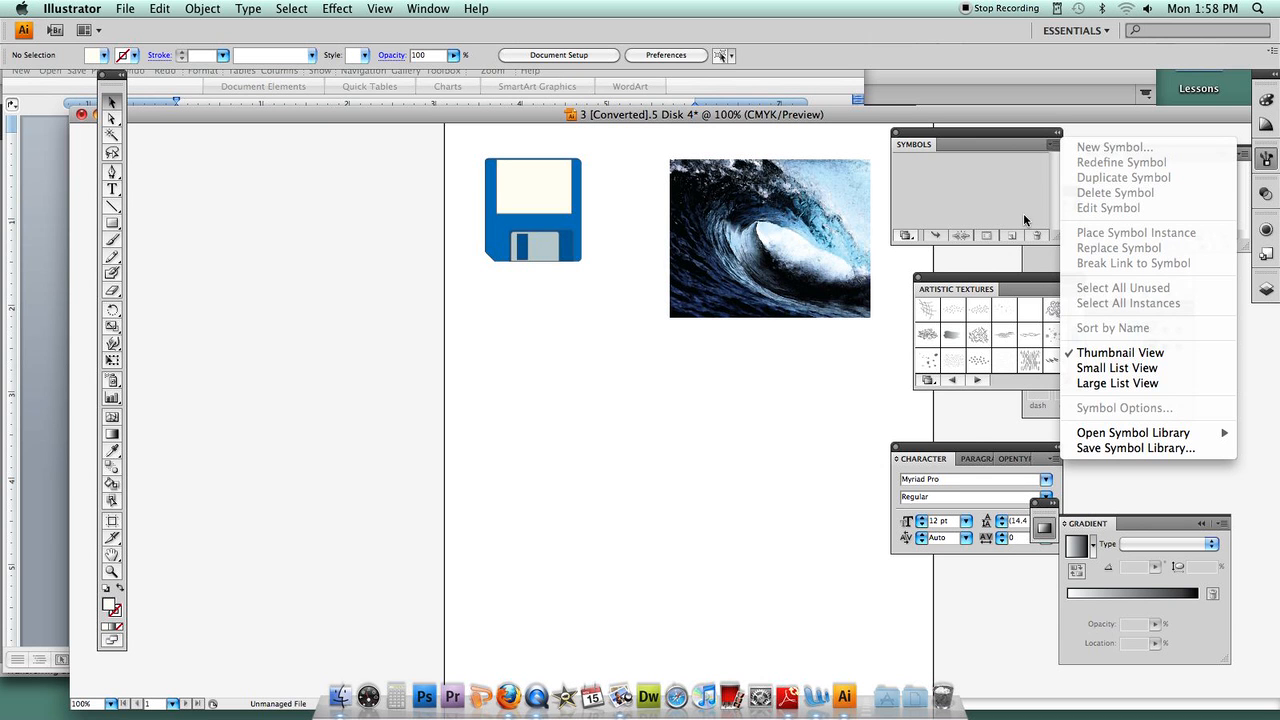
{"action": "mouse_move", "coordinate": [1134, 433]}
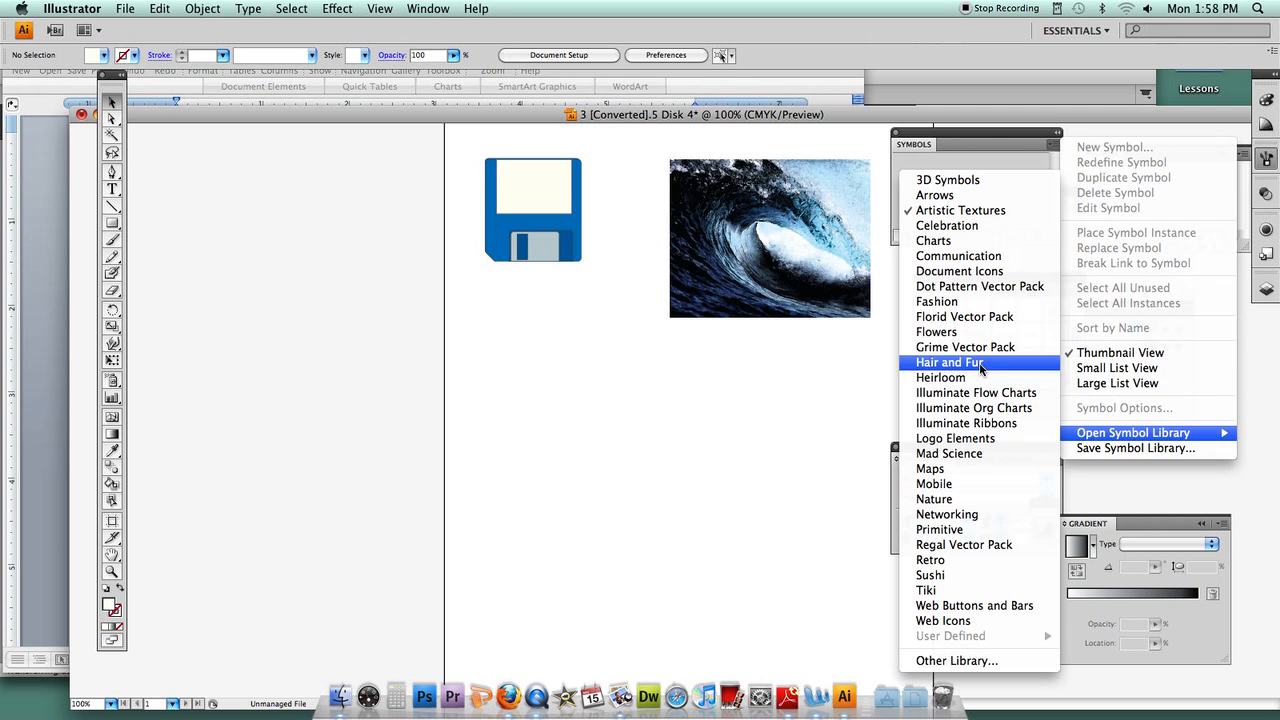
{"action": "left_click", "coordinate": [950, 332]}
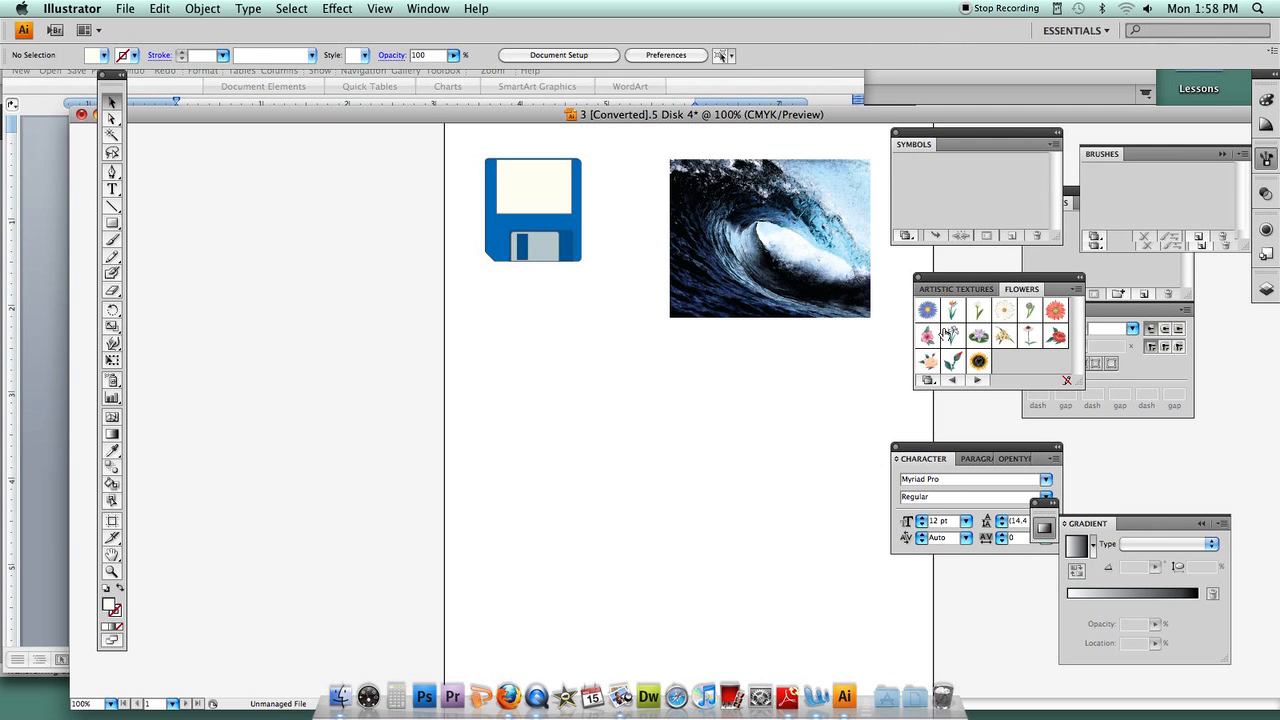
{"action": "left_click_drag", "start_coordinate": [927, 311], "coordinate": [636, 259]}
{"action": "left_click_drag", "start_coordinate": [631, 385], "coordinate": [665, 452]}
{"action": "right_click", "coordinate": [592, 397]}
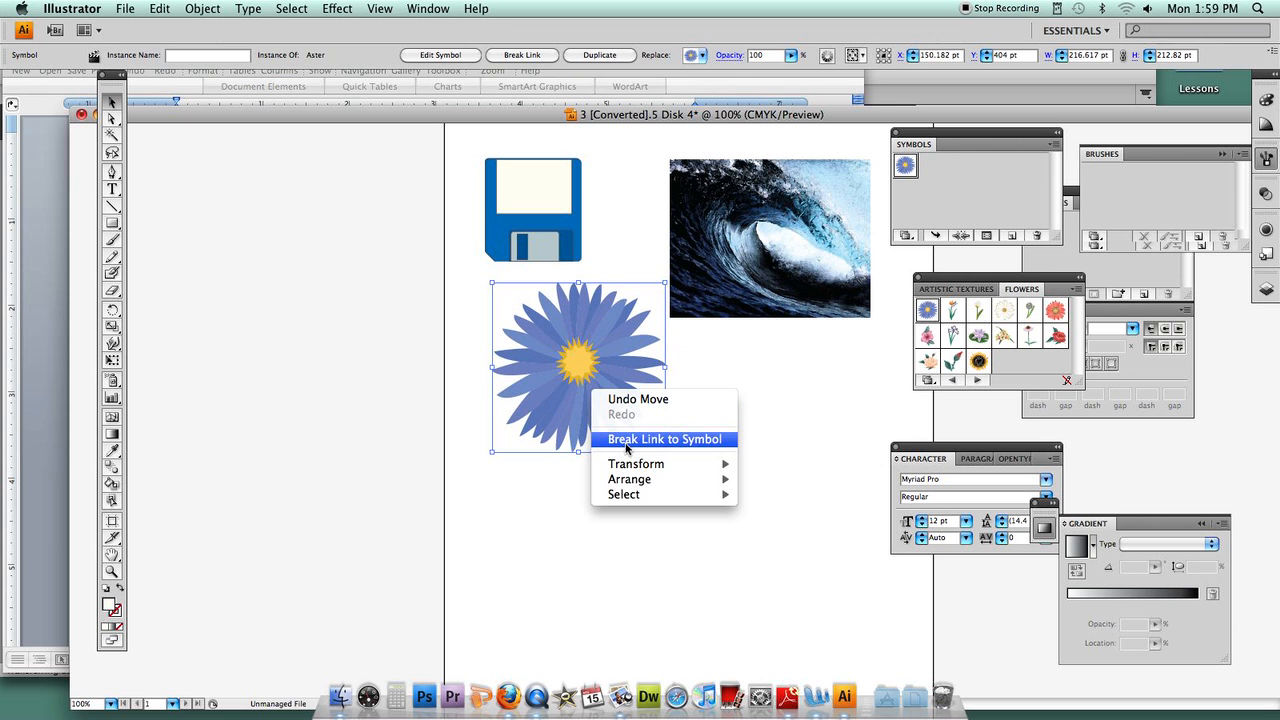
{"action": "left_click", "coordinate": [559, 198]}
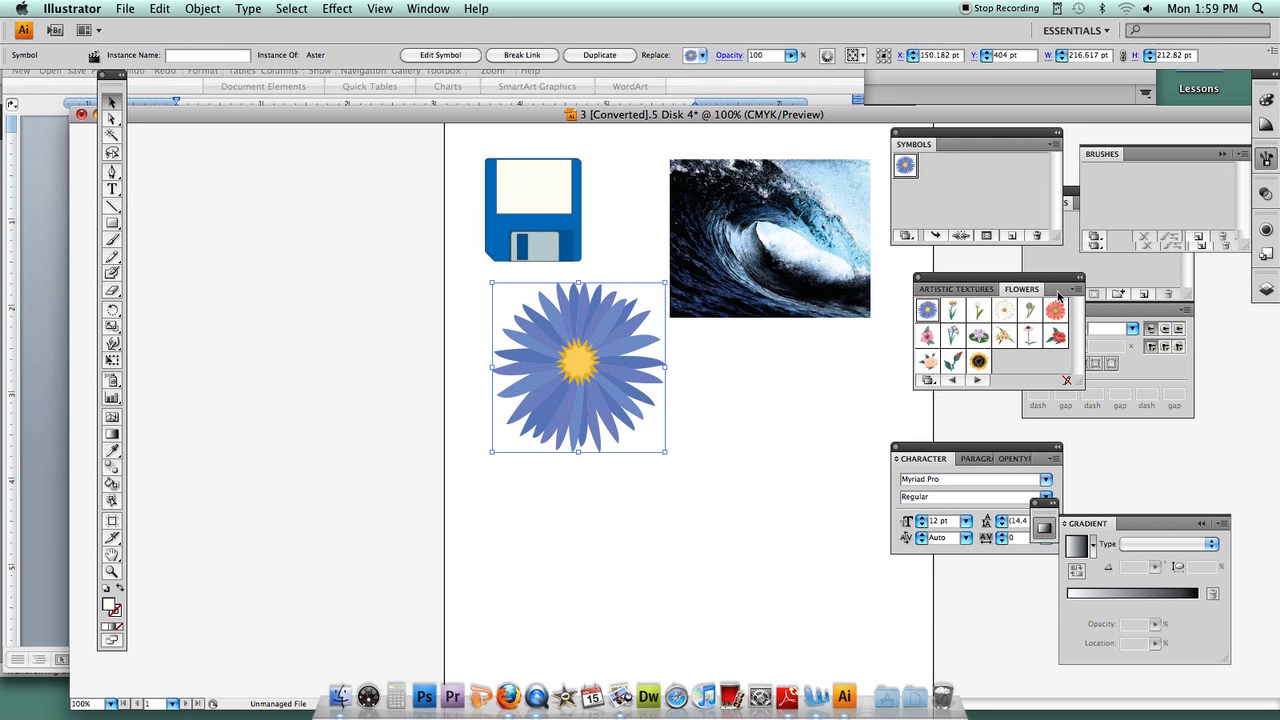
Step: Try out the Futo symbol from the Sushi library at about 204 × 204 pt below the wave picture, and delete it from the artwork
{"action": "left_click", "coordinate": [1053, 144]}
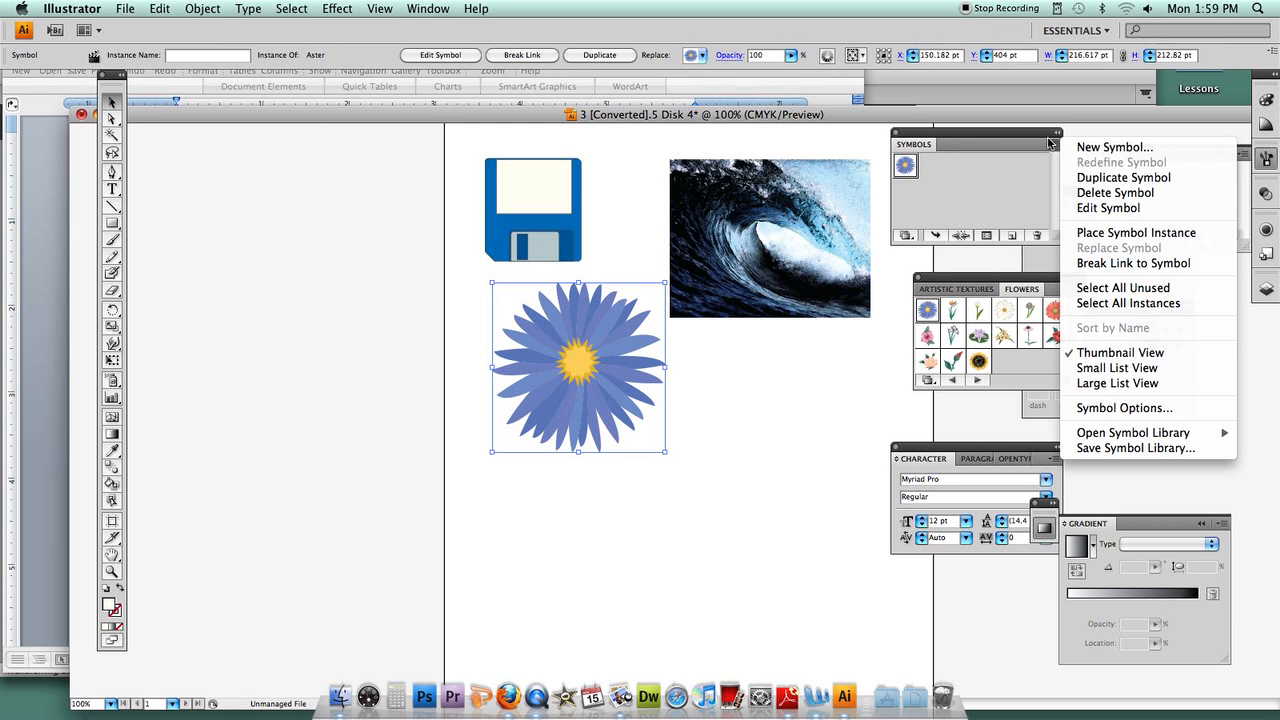
{"action": "mouse_move", "coordinate": [1118, 433]}
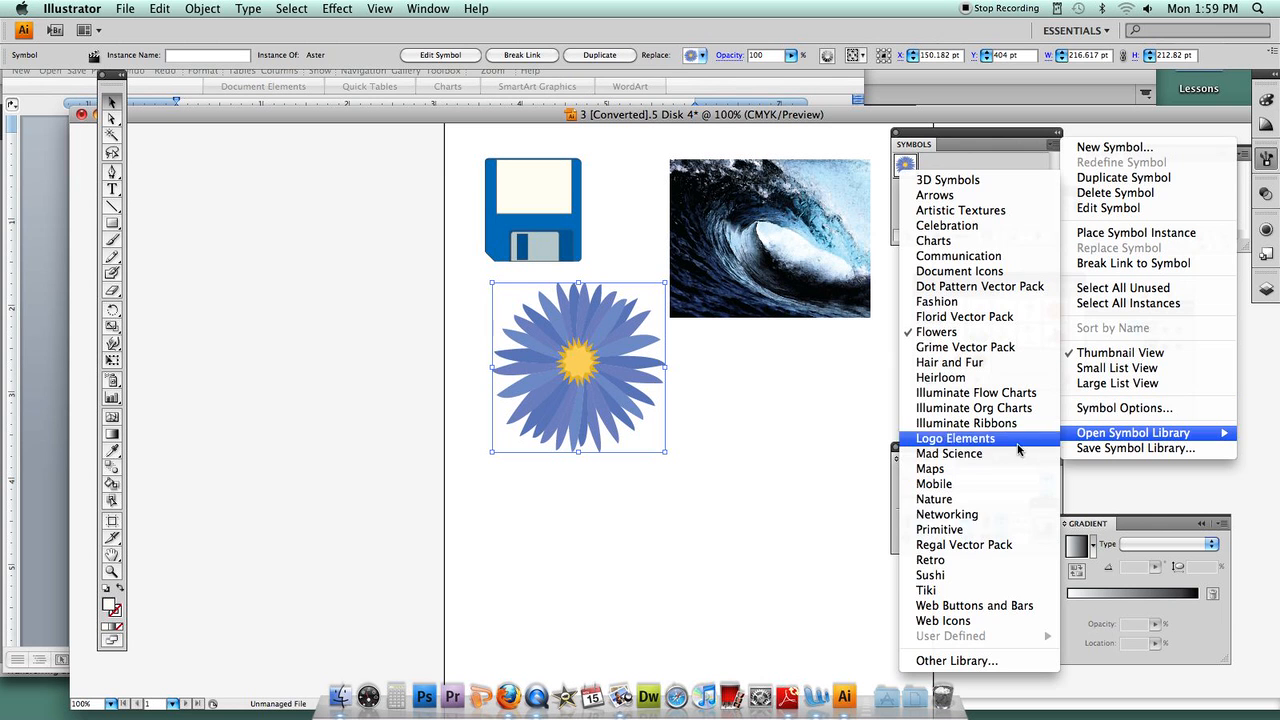
{"action": "left_click", "coordinate": [950, 578]}
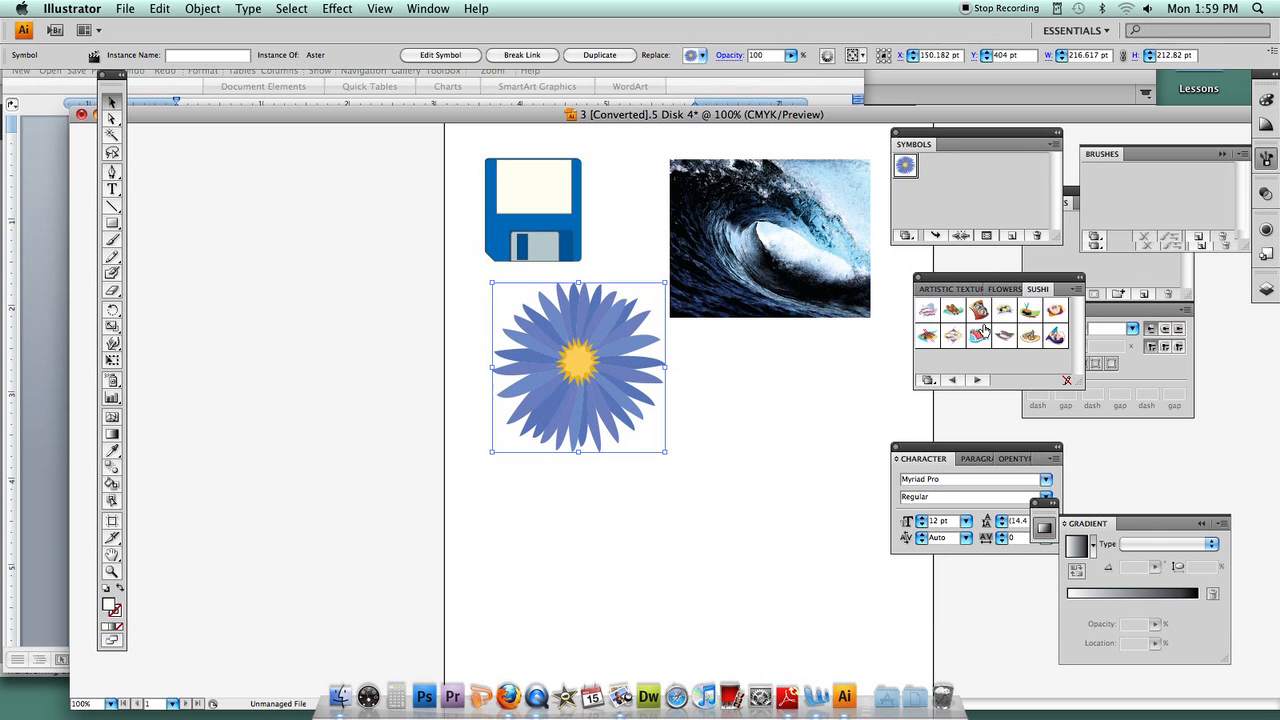
{"action": "left_click_drag", "start_coordinate": [928, 338], "coordinate": [850, 388]}
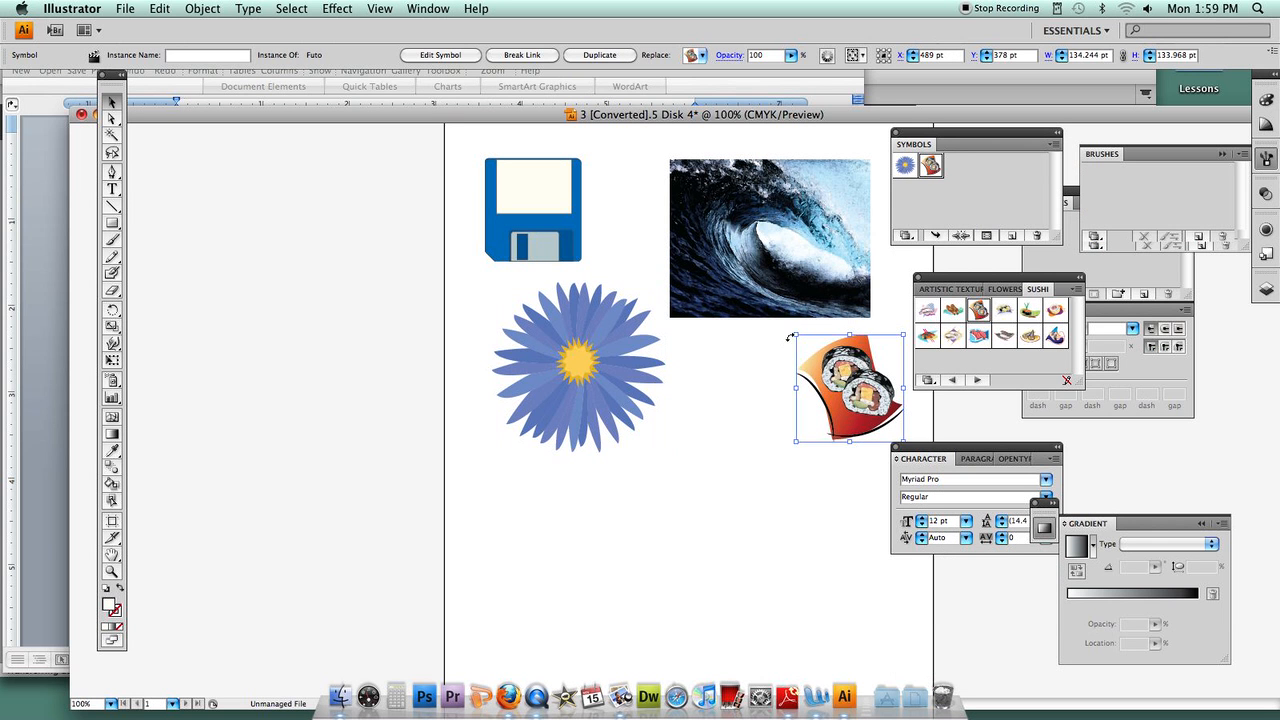
{"action": "left_click_drag", "start_coordinate": [795, 334], "coordinate": [735, 278]}
{"action": "left_click_drag", "start_coordinate": [849, 352], "coordinate": [811, 402]}
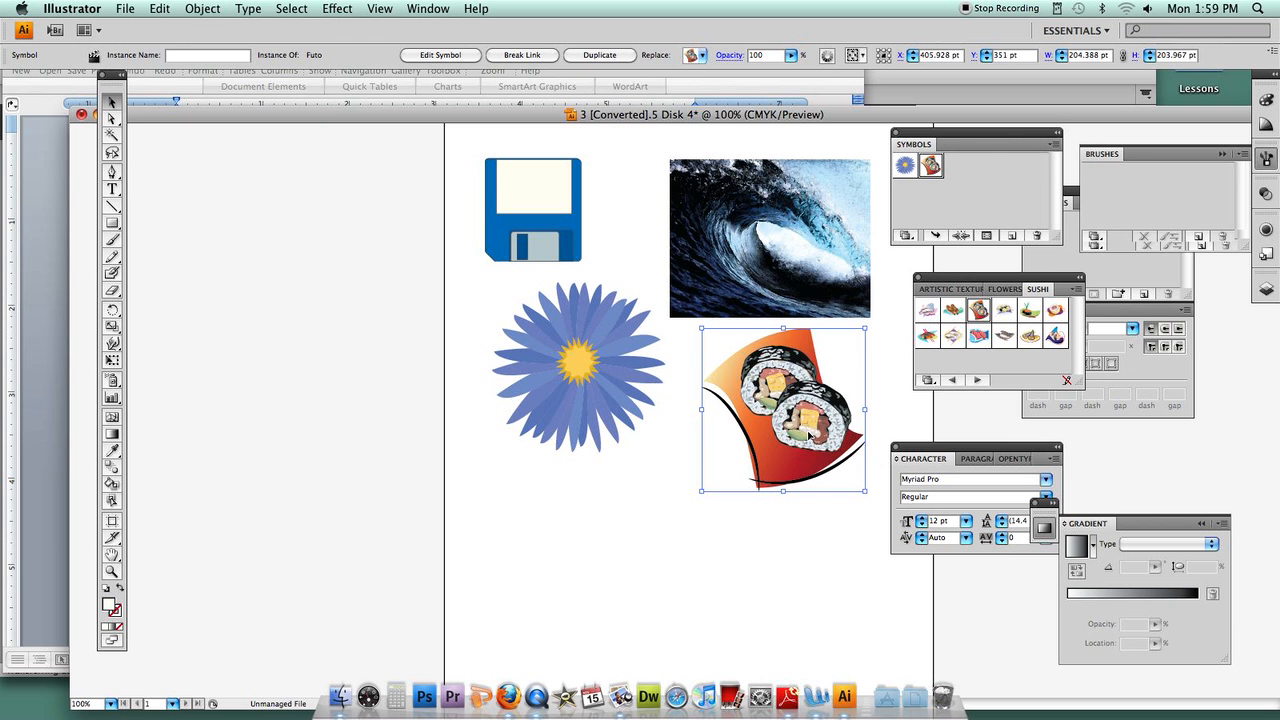
{"action": "key", "text": "Delete"}
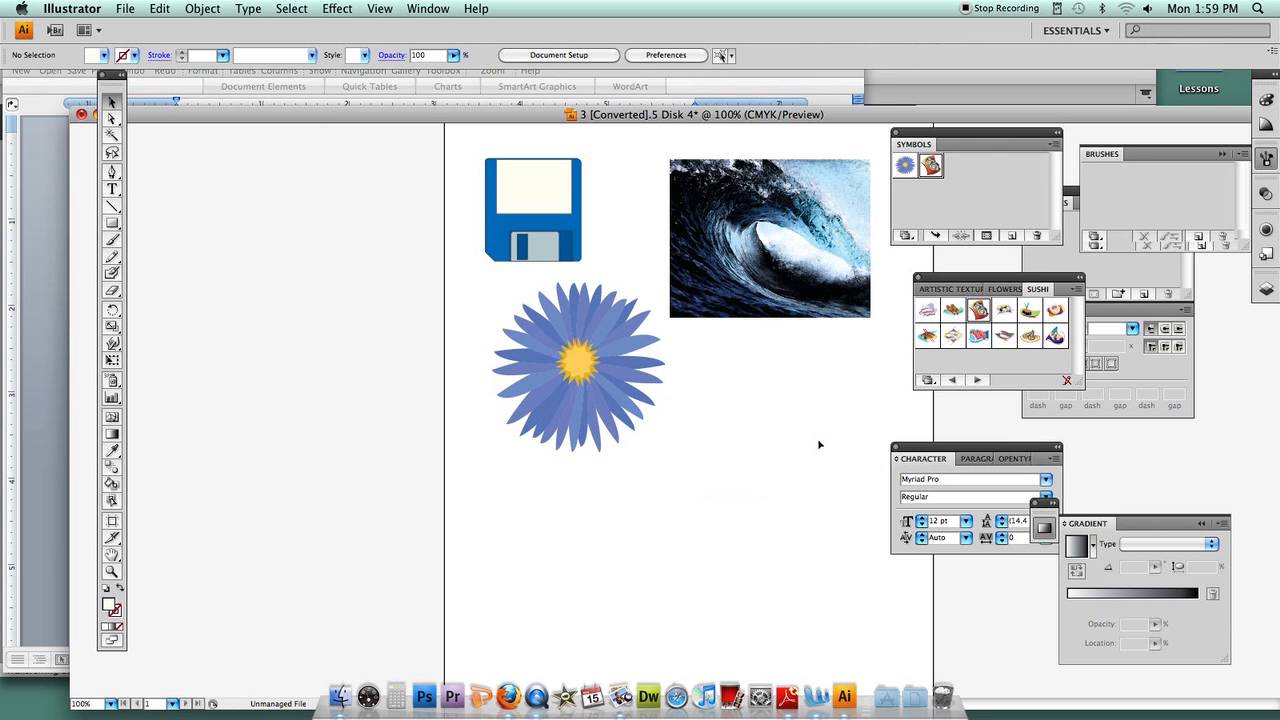
Step: Check the techniques list in the Word document, and draw a rectangle about 166 × 117 pt below the flower in Illustrator
{"action": "left_click", "coordinate": [816, 697]}
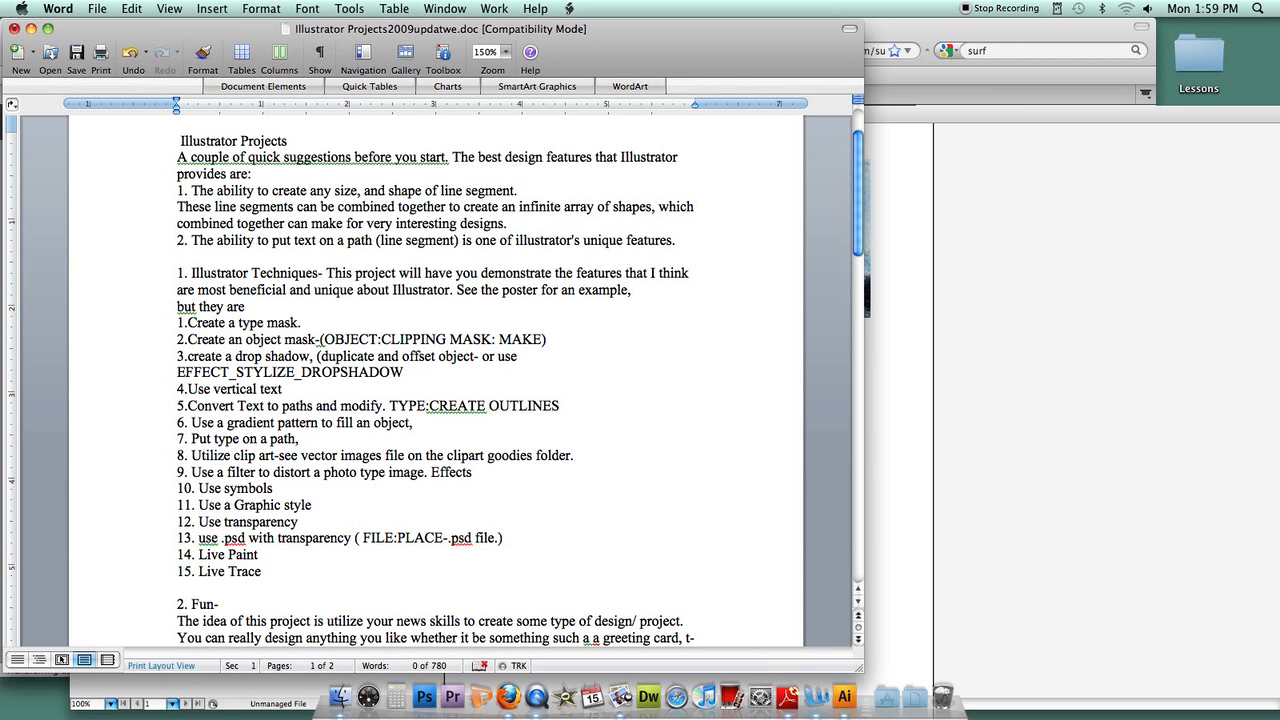
{"action": "left_click", "coordinate": [883, 418]}
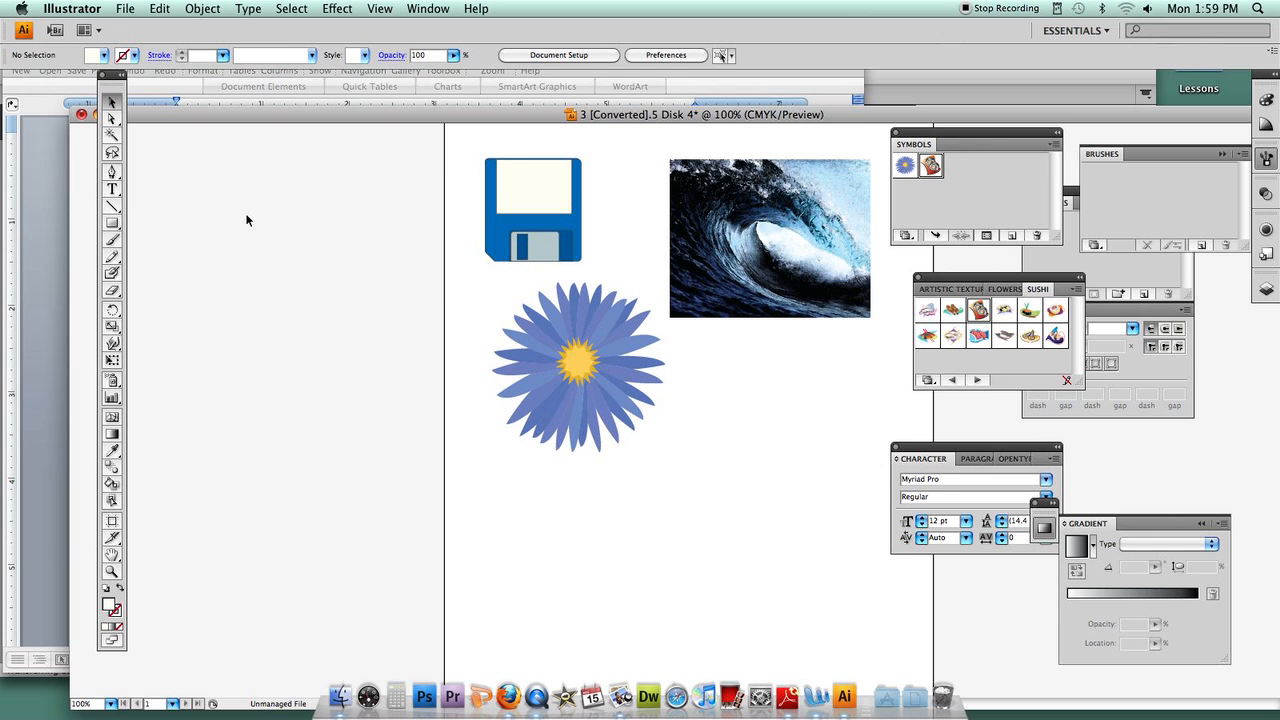
{"action": "left_click", "coordinate": [114, 224]}
{"action": "left_click_drag", "start_coordinate": [527, 500], "coordinate": [658, 592]}
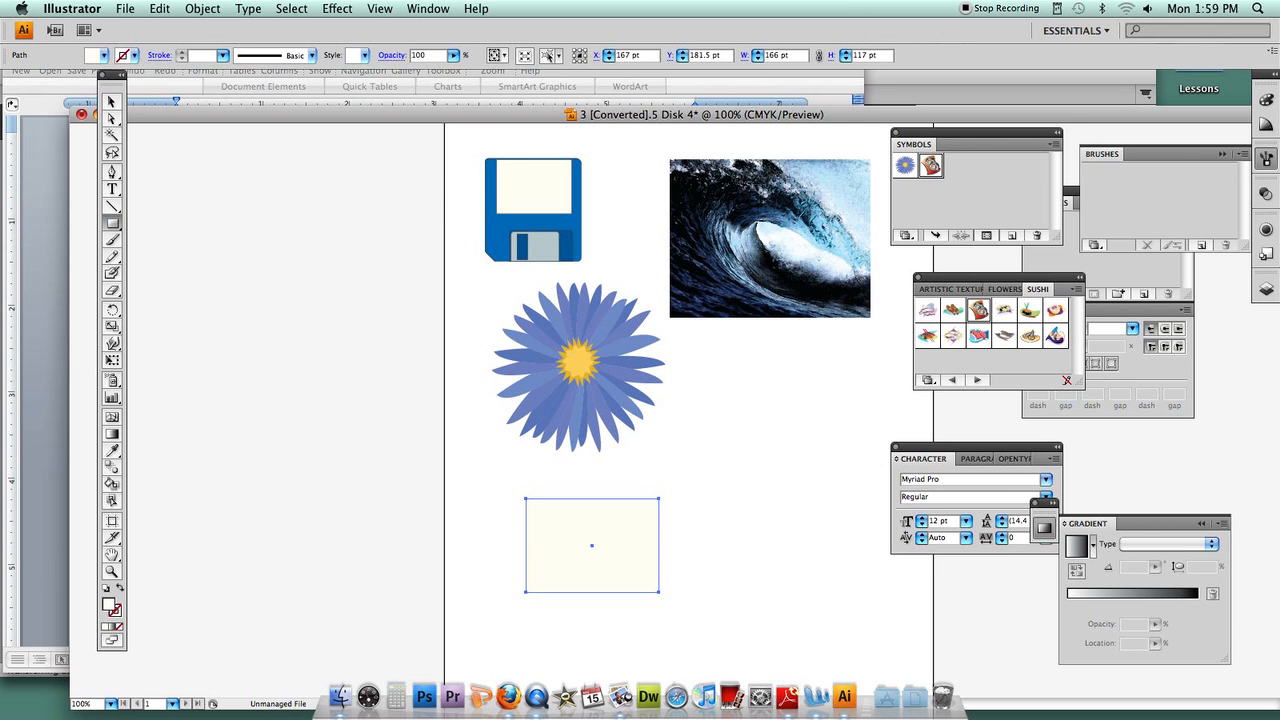
Step: Draw a star about 179 × 174 pt on the empty area beside the artboard, and give it the default white fill and 1 pt black stroke
{"action": "left_click_drag", "start_coordinate": [114, 224], "coordinate": [184, 300]}
{"action": "left_click_drag", "start_coordinate": [297, 421], "coordinate": [345, 478]}
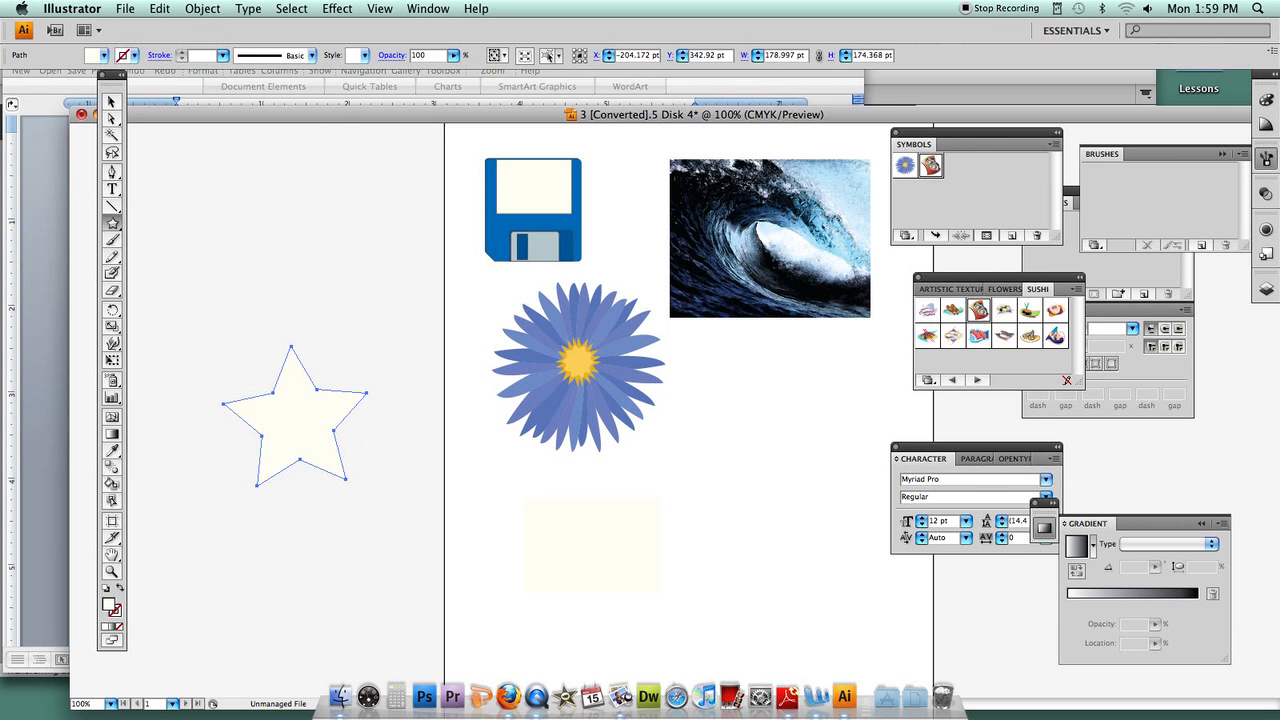
{"action": "left_click", "coordinate": [107, 590]}
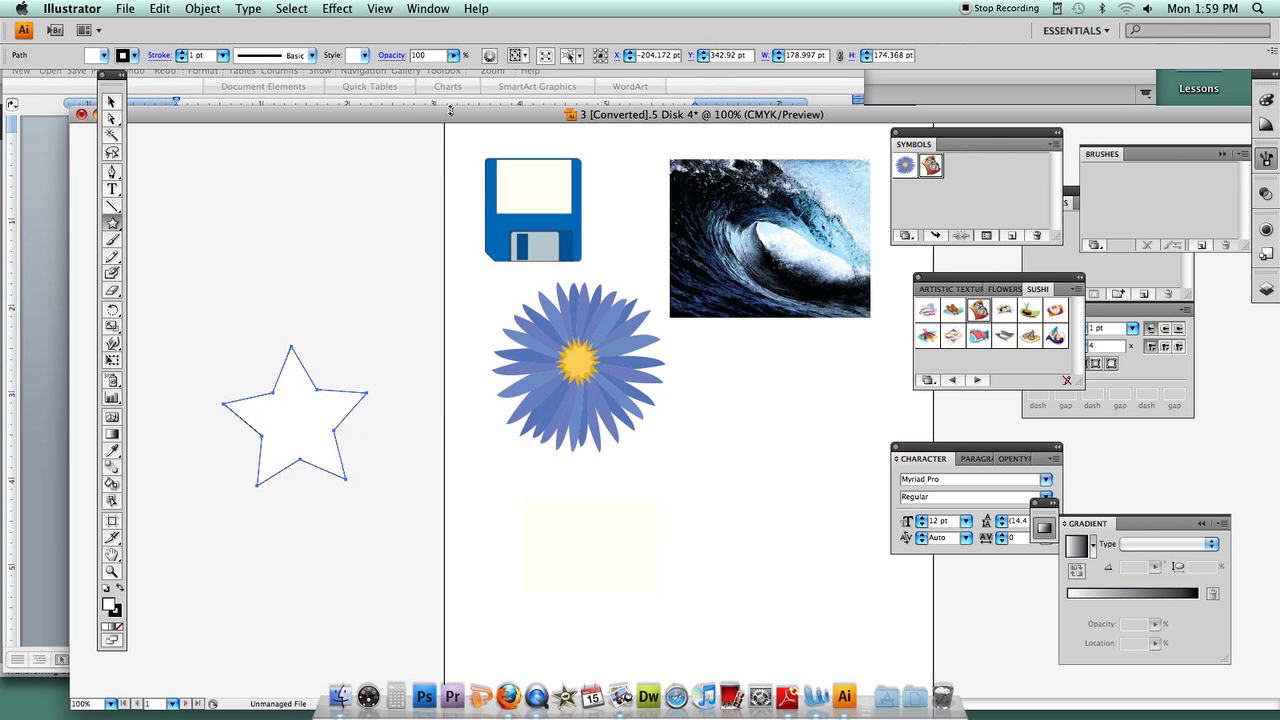
Step: Show the Graphic Styles panel as a separate floating panel and open the Textures graphic style library
{"action": "left_click", "coordinate": [436, 9]}
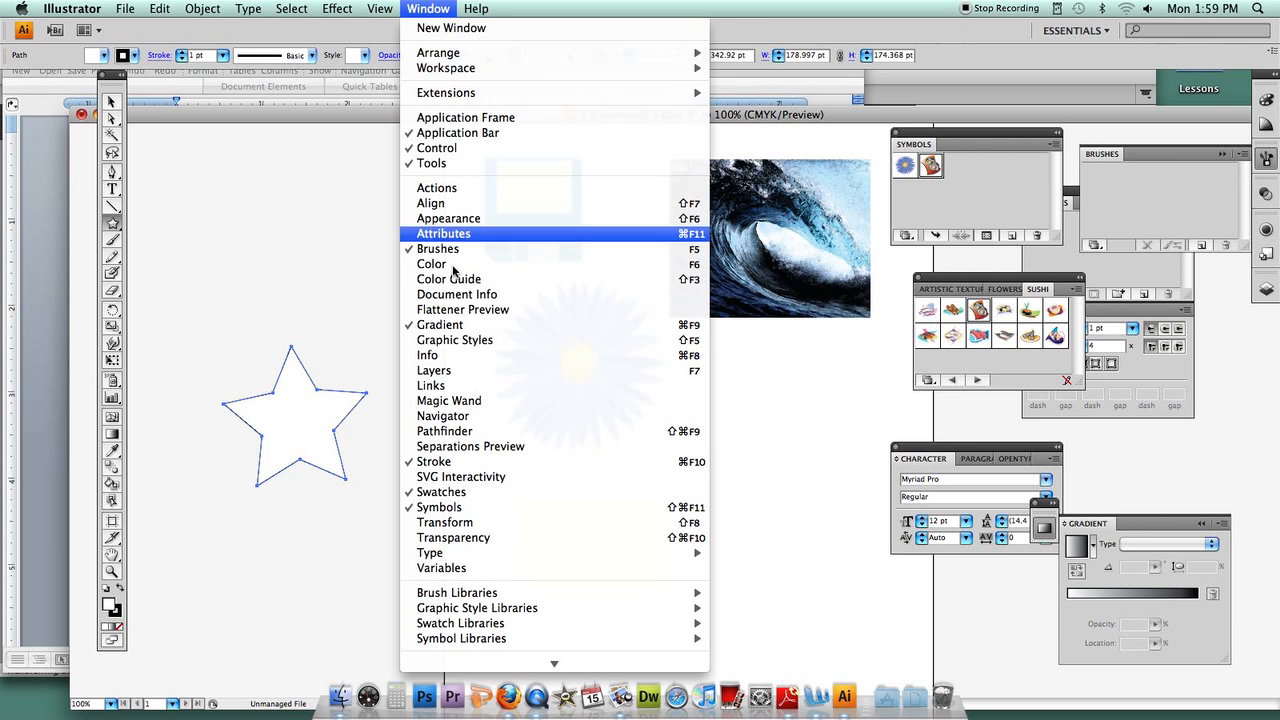
{"action": "left_click", "coordinate": [471, 340]}
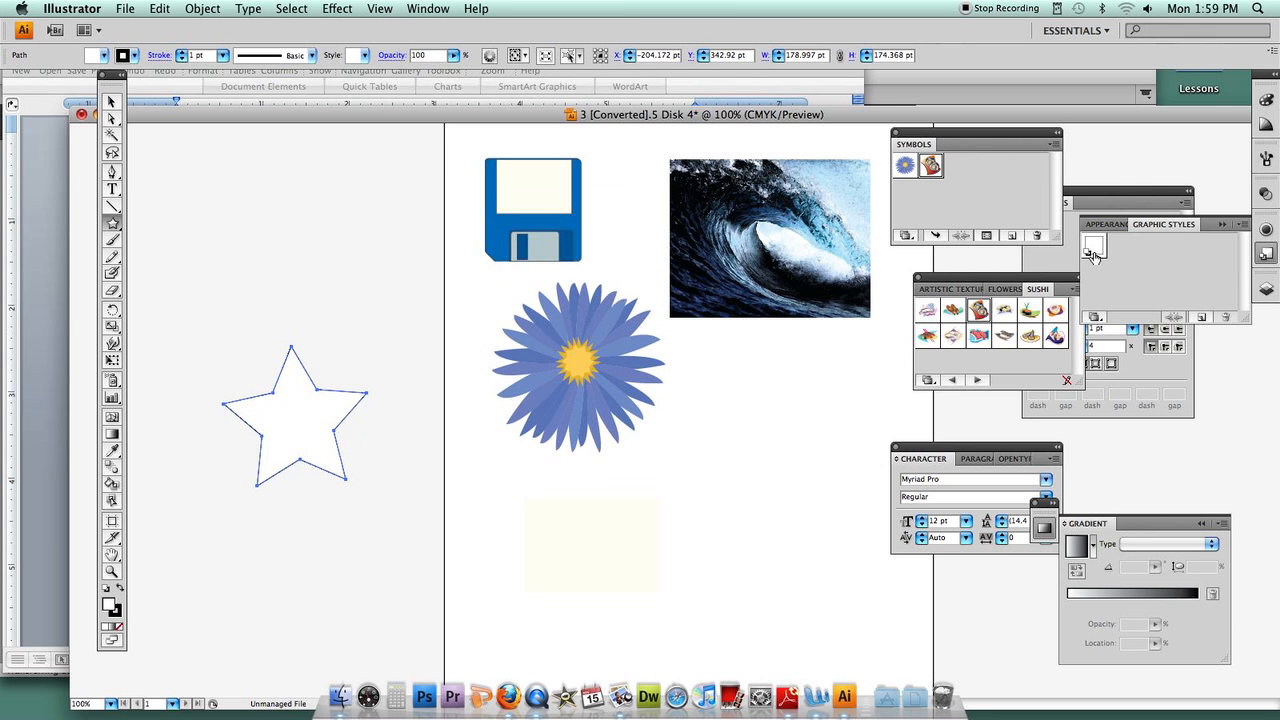
{"action": "left_click_drag", "start_coordinate": [1160, 224], "coordinate": [914, 290]}
{"action": "left_click", "coordinate": [915, 281]}
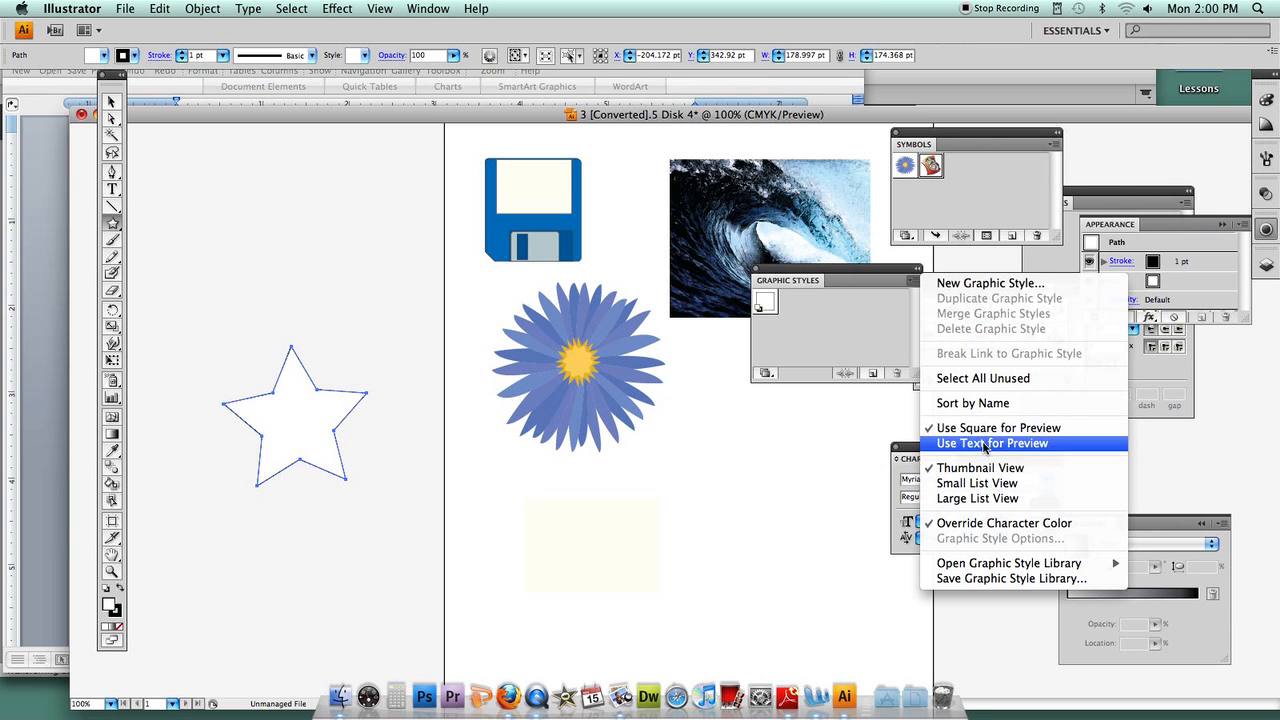
{"action": "mouse_move", "coordinate": [984, 569]}
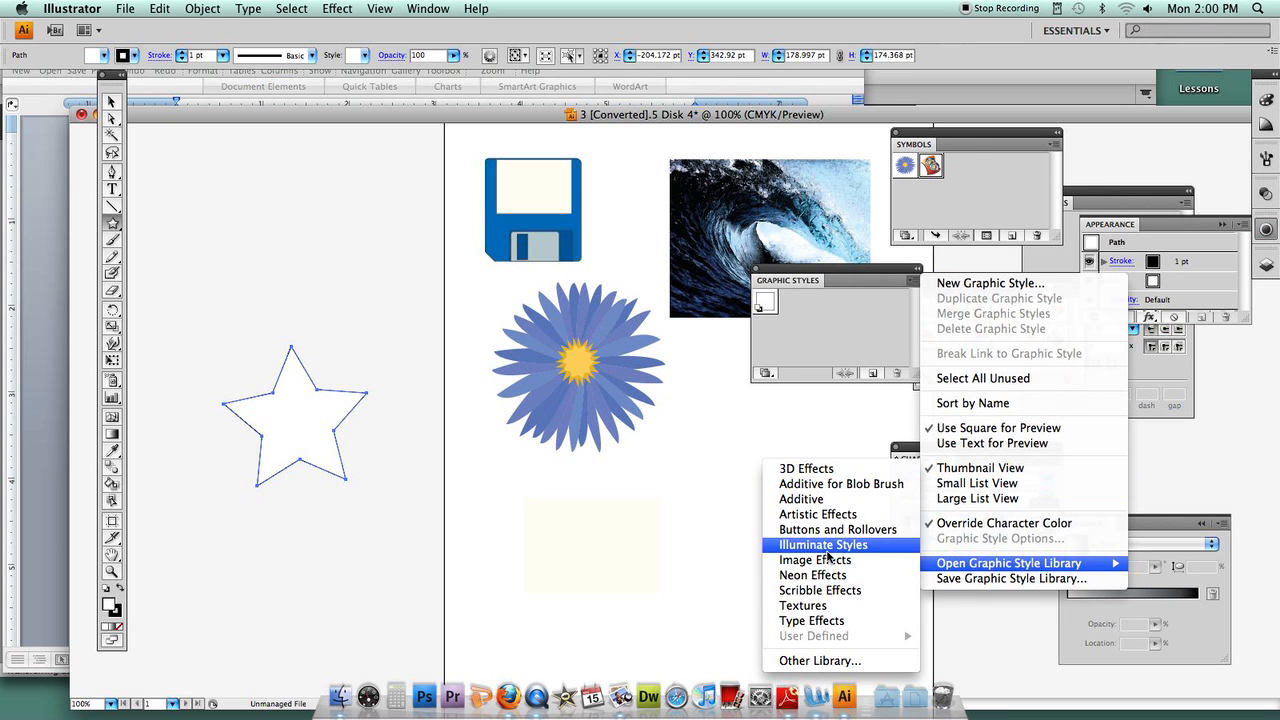
{"action": "left_click", "coordinate": [829, 607]}
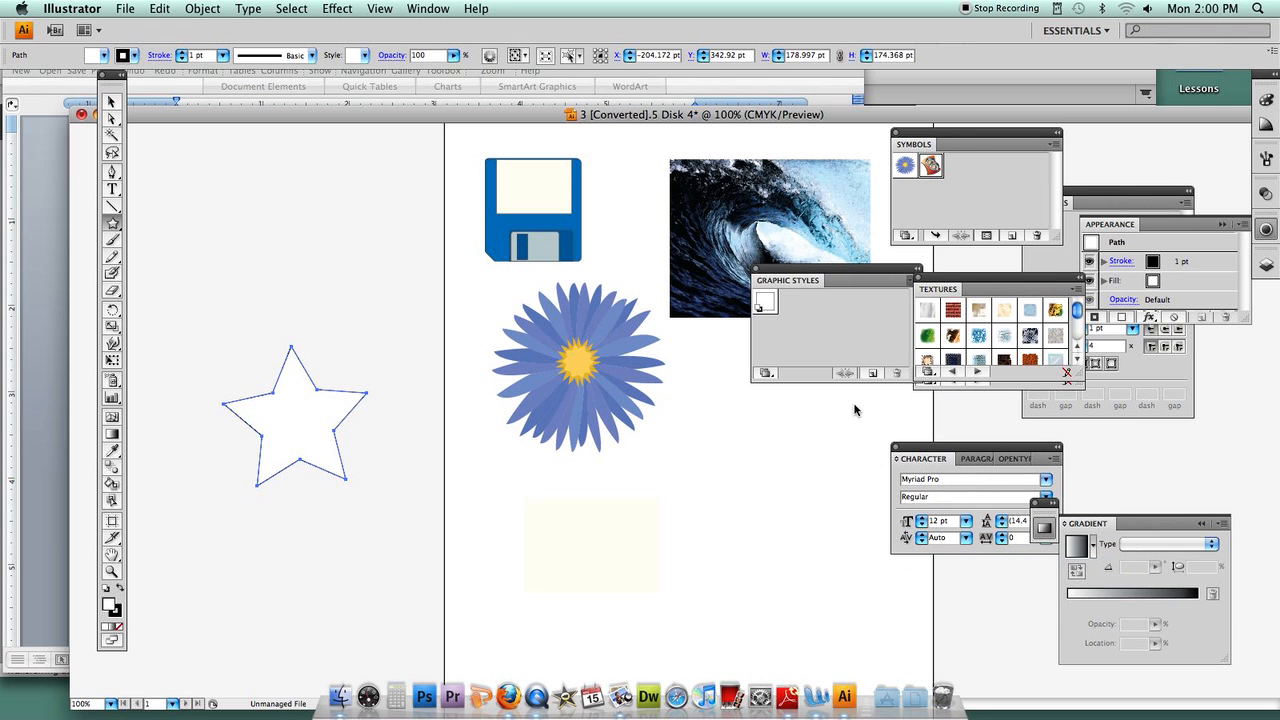
Step: Try the RGB Brick, RGB Burlap and RGB Cobblestone texture styles on the star
{"action": "left_click", "coordinate": [954, 312]}
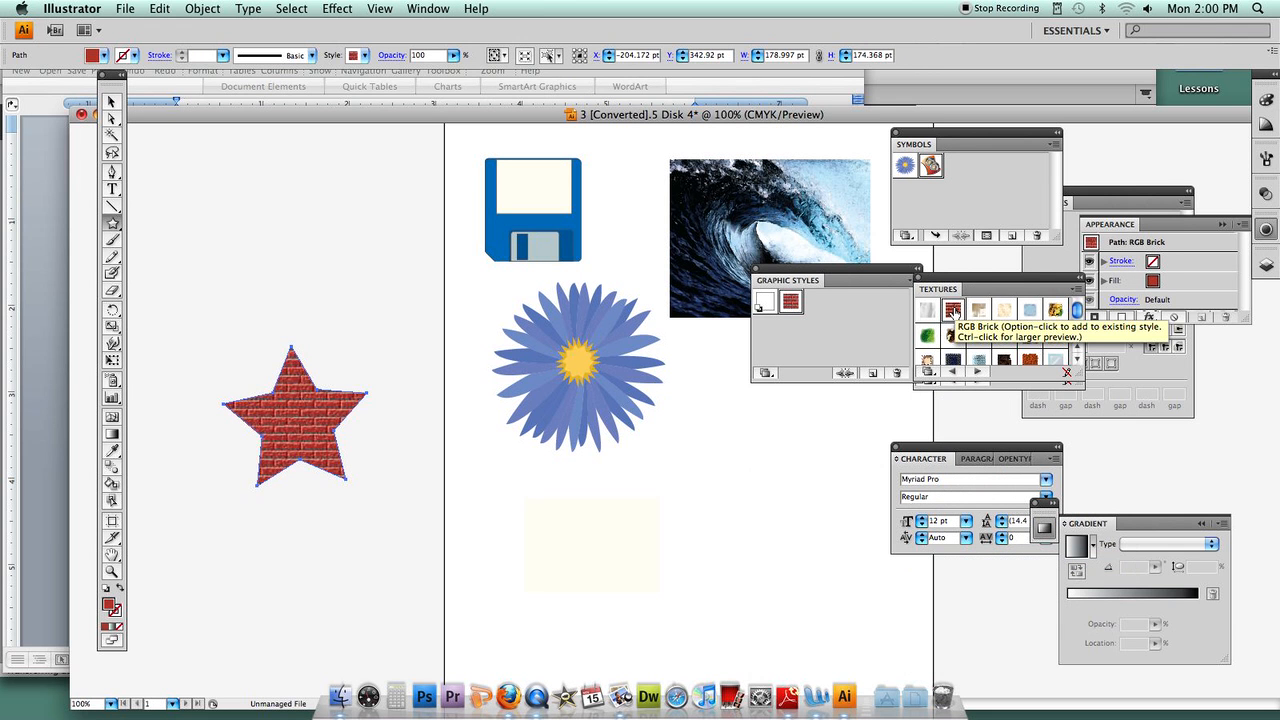
{"action": "left_click", "coordinate": [976, 309]}
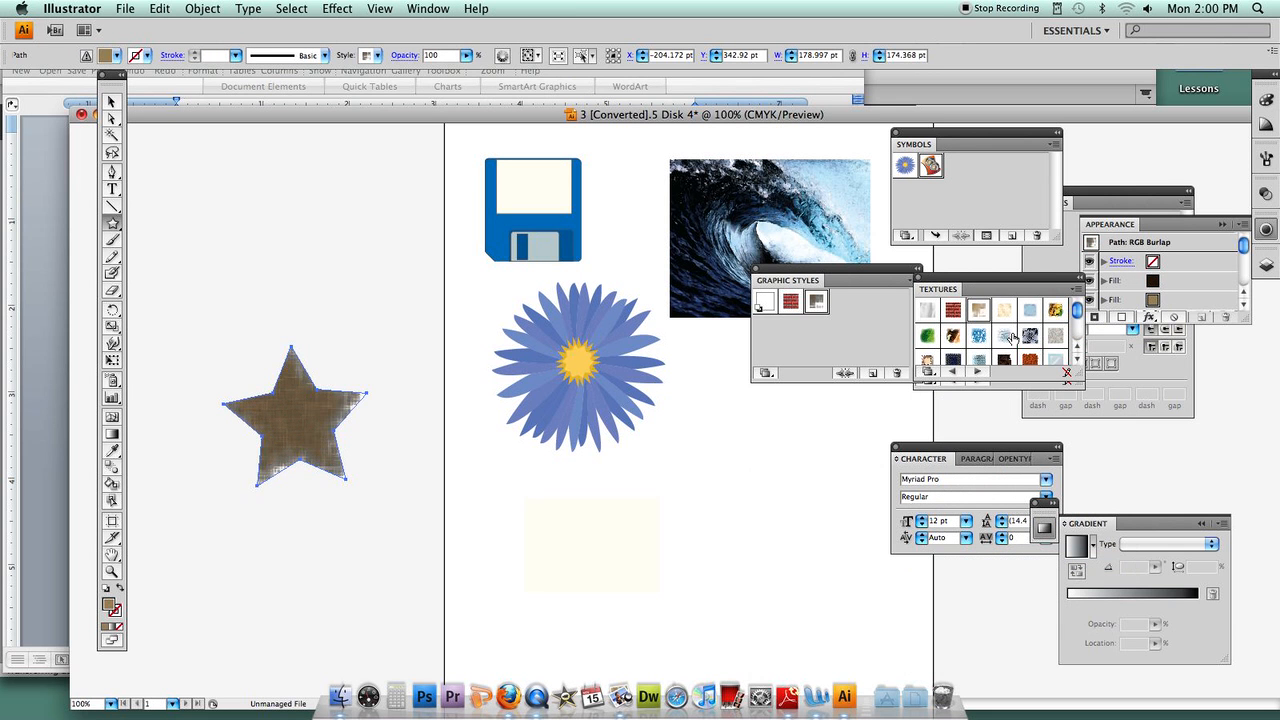
{"action": "left_click", "coordinate": [1030, 335]}
Step: Open the Buttons and Rollovers graphic style library and give the star the Bevel Blue Inset Normal style
{"action": "left_click", "coordinate": [916, 269]}
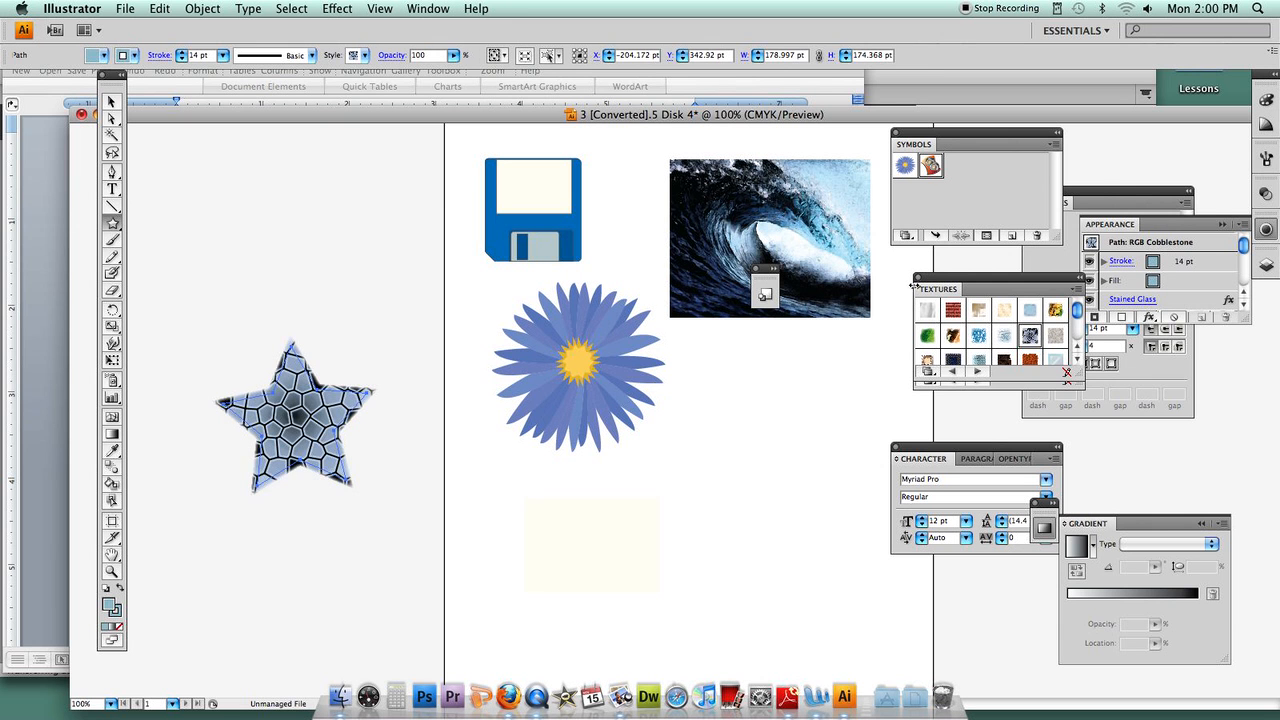
{"action": "left_click", "coordinate": [765, 294]}
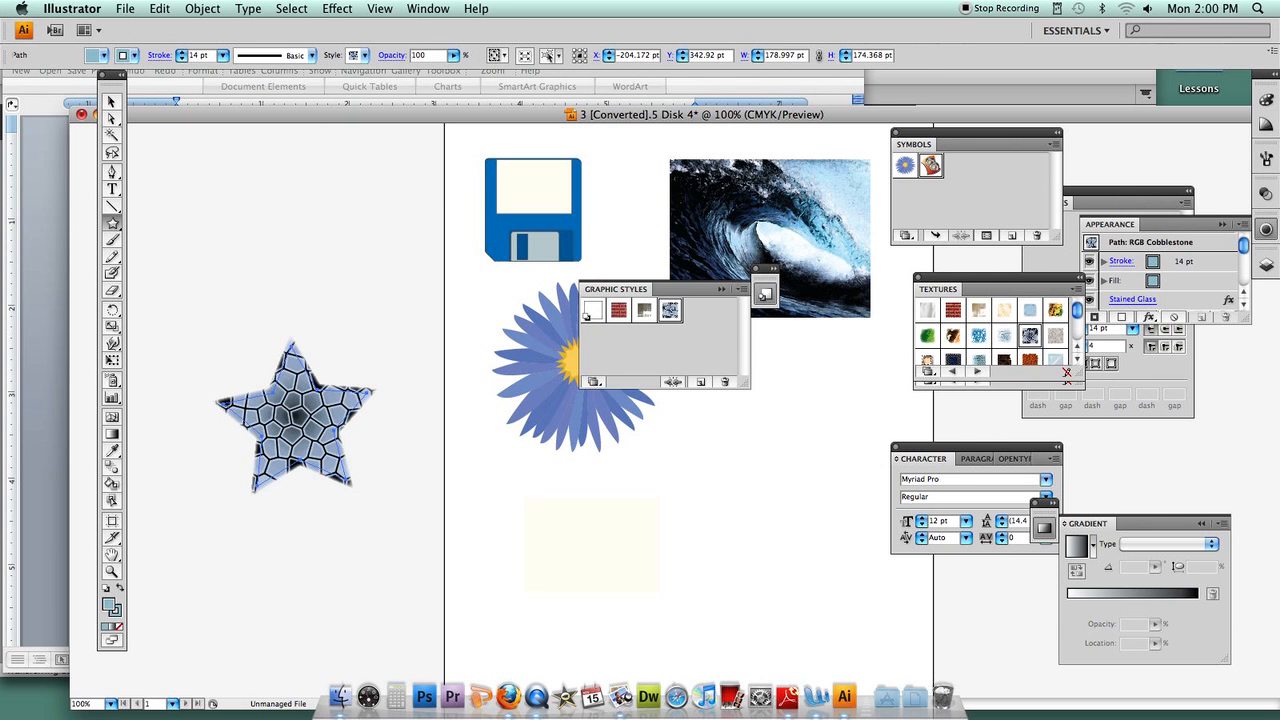
{"action": "left_click", "coordinate": [743, 290]}
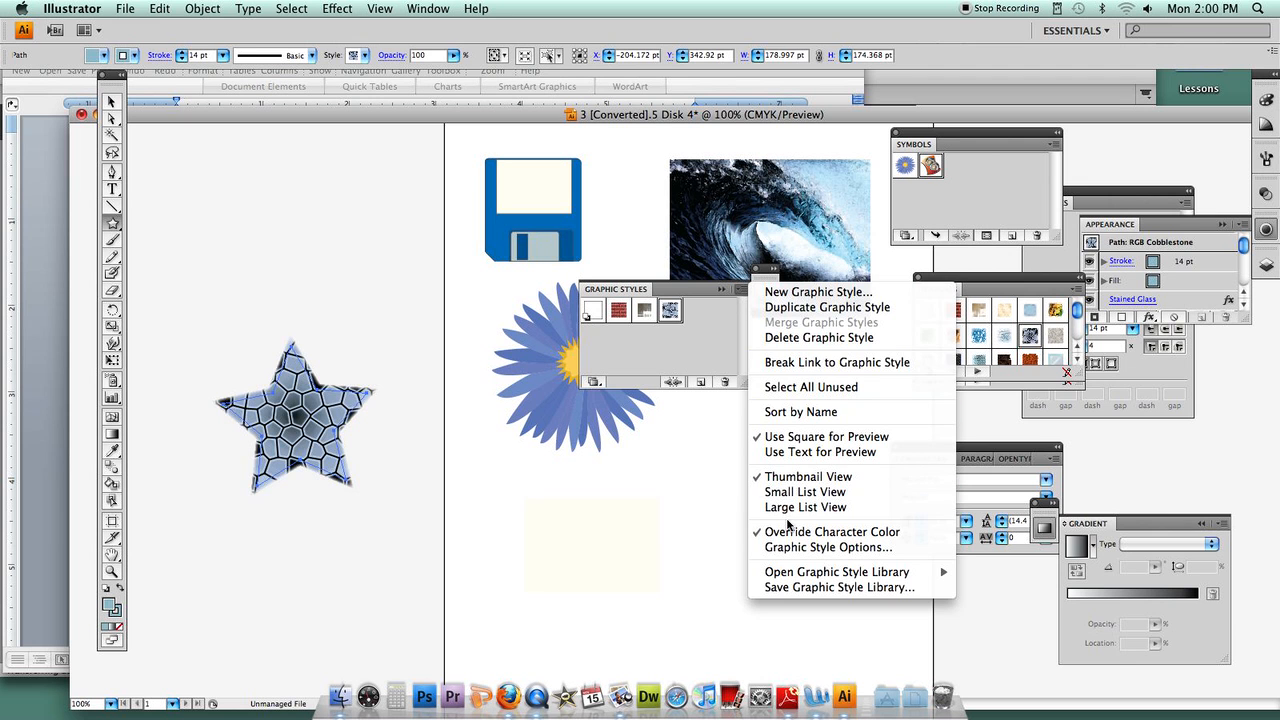
{"action": "mouse_move", "coordinate": [821, 574]}
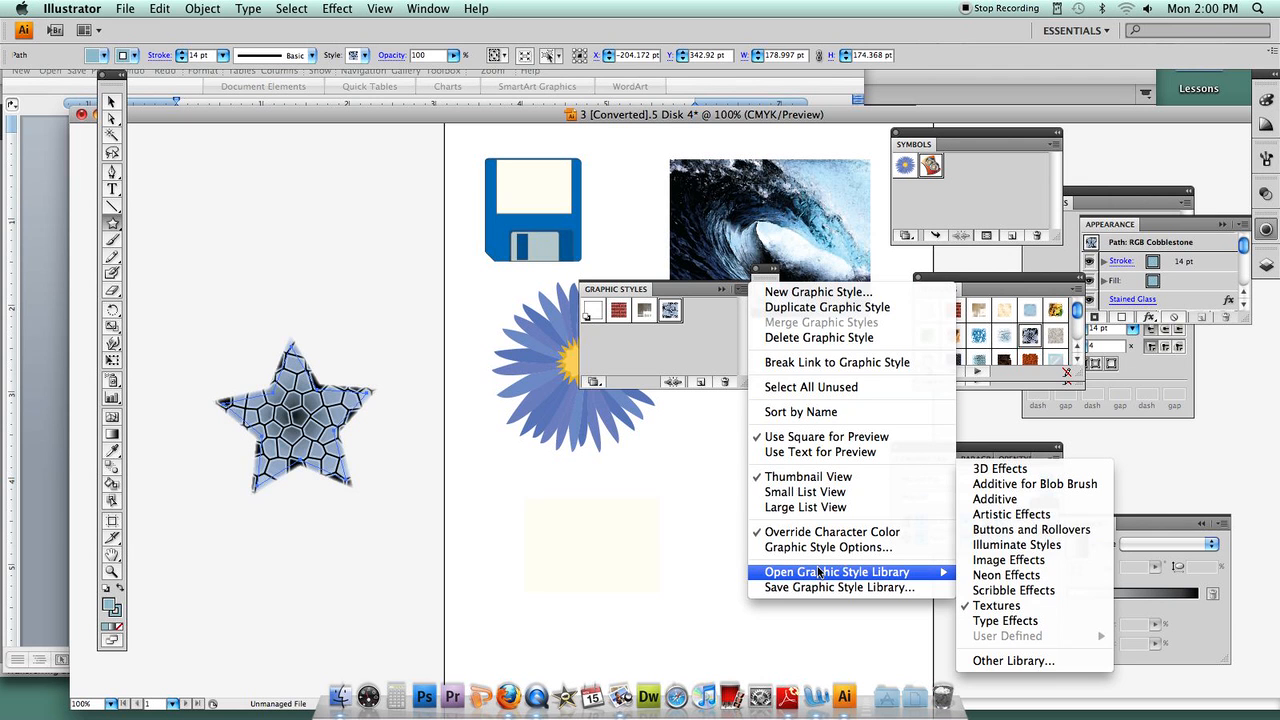
{"action": "left_click", "coordinate": [997, 530]}
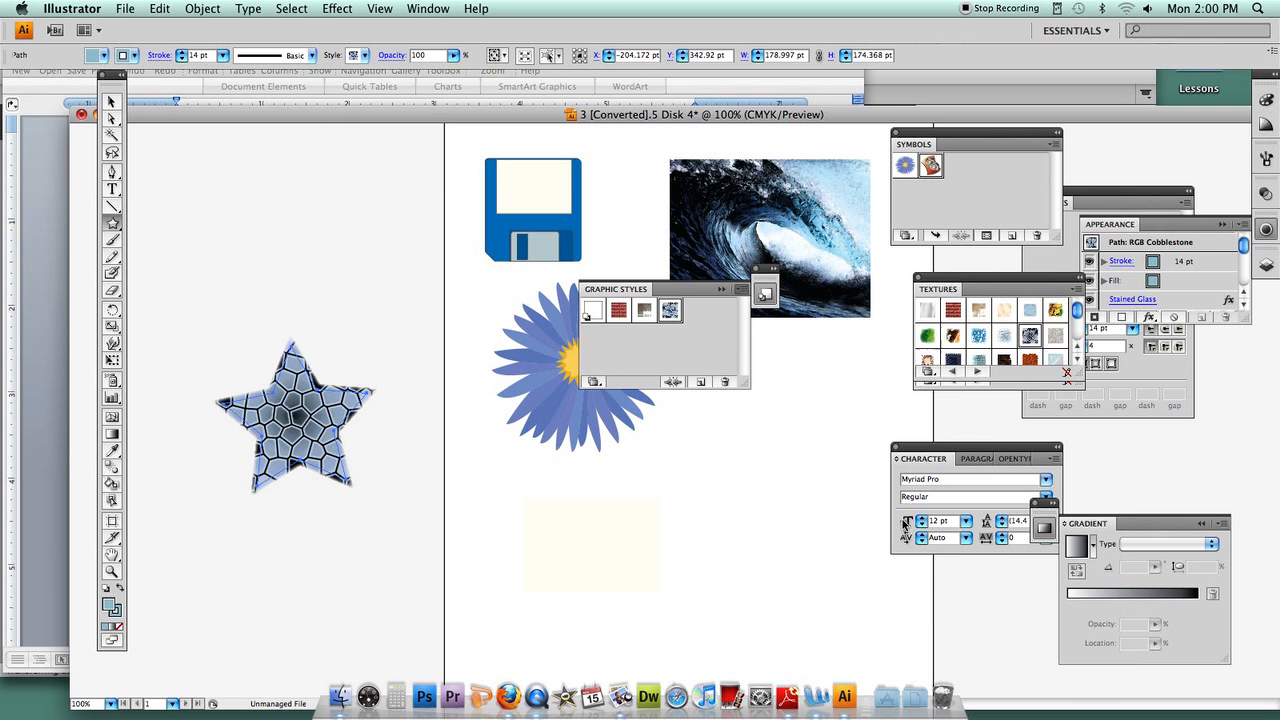
{"action": "left_click", "coordinate": [978, 311]}
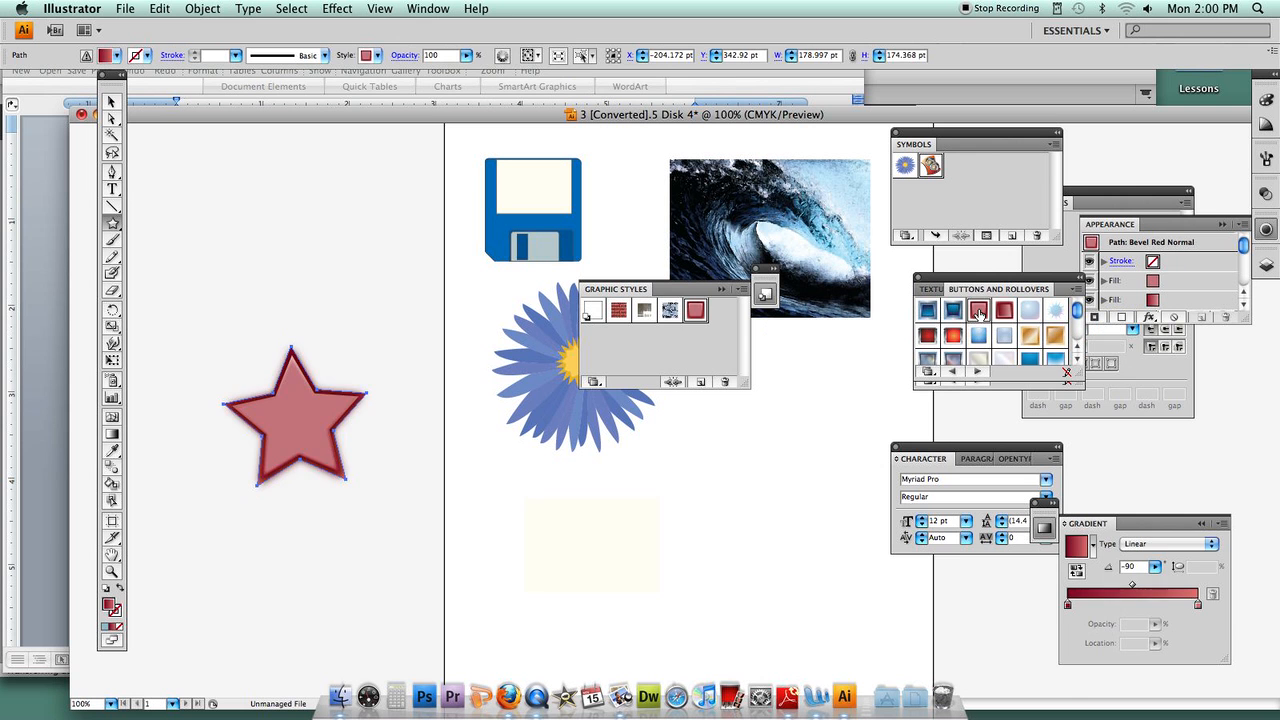
{"action": "left_click", "coordinate": [952, 311]}
{"action": "left_click", "coordinate": [928, 311]}
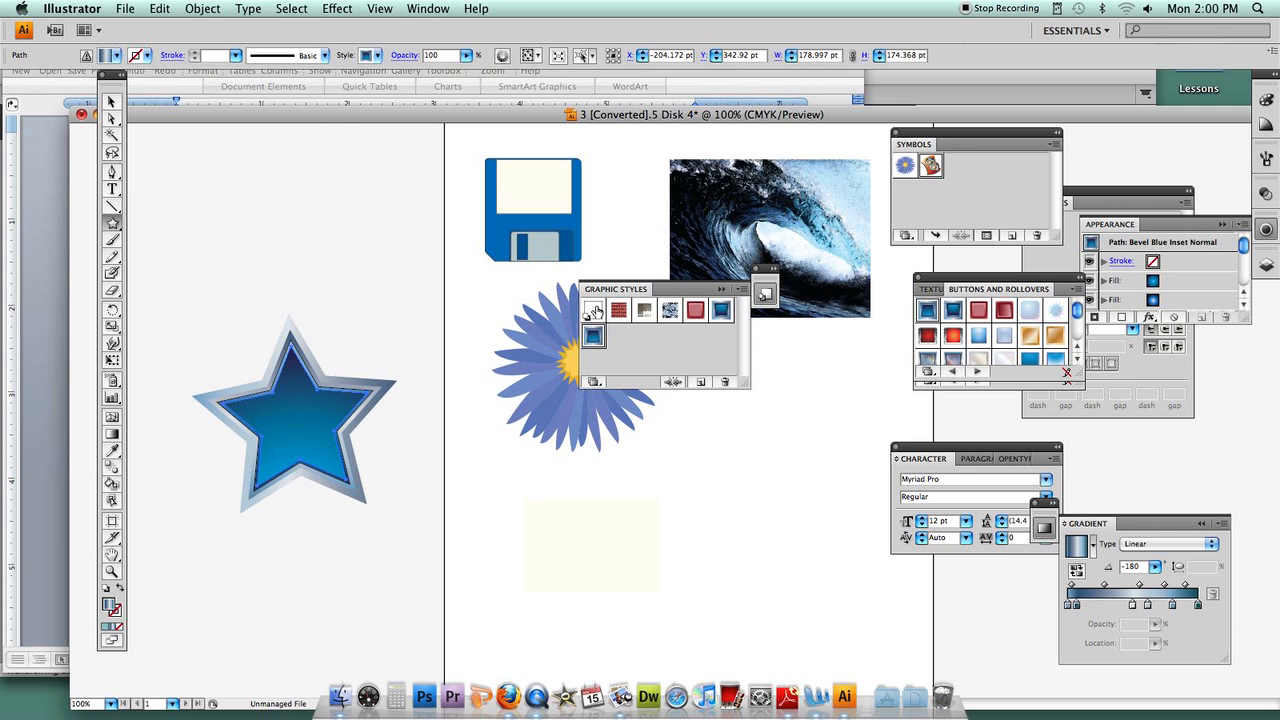
Step: Add the word "text" above the star and stretch it to about 299 × 86 pt
{"action": "left_click", "coordinate": [112, 189]}
{"action": "left_click", "coordinate": [166, 230]}
{"action": "type", "text": "text"}
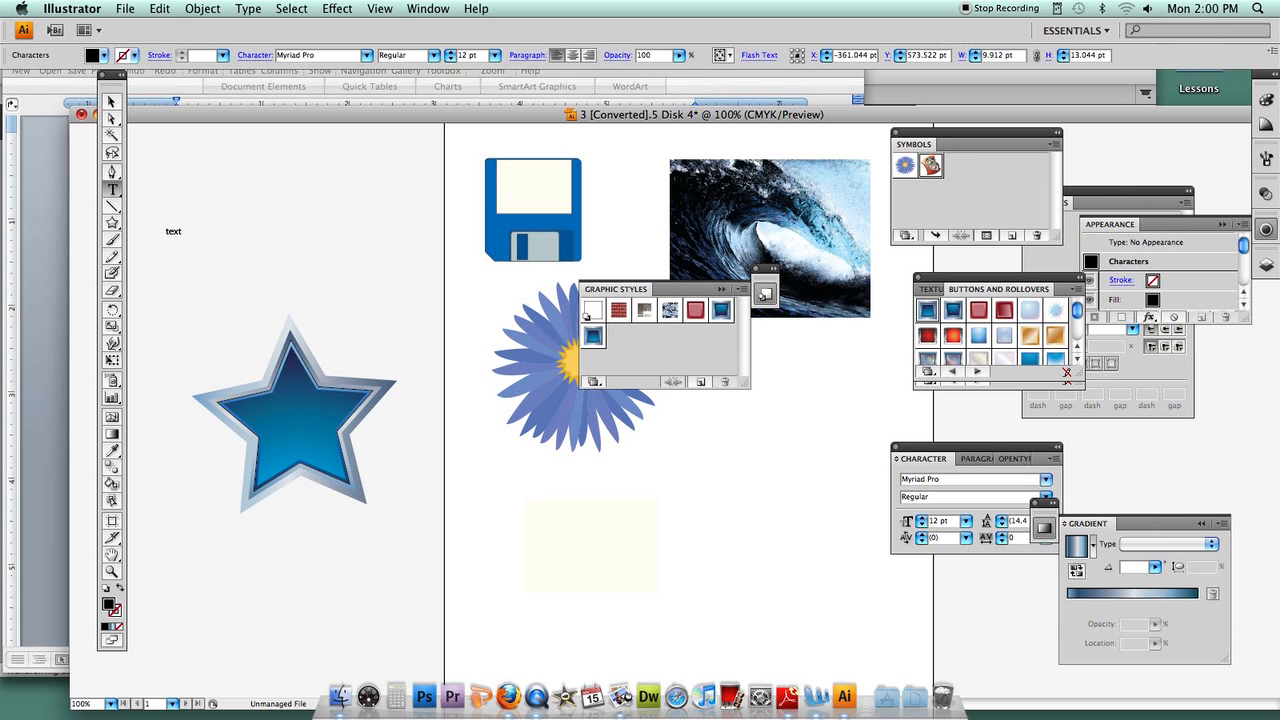
{"action": "left_click", "coordinate": [112, 101]}
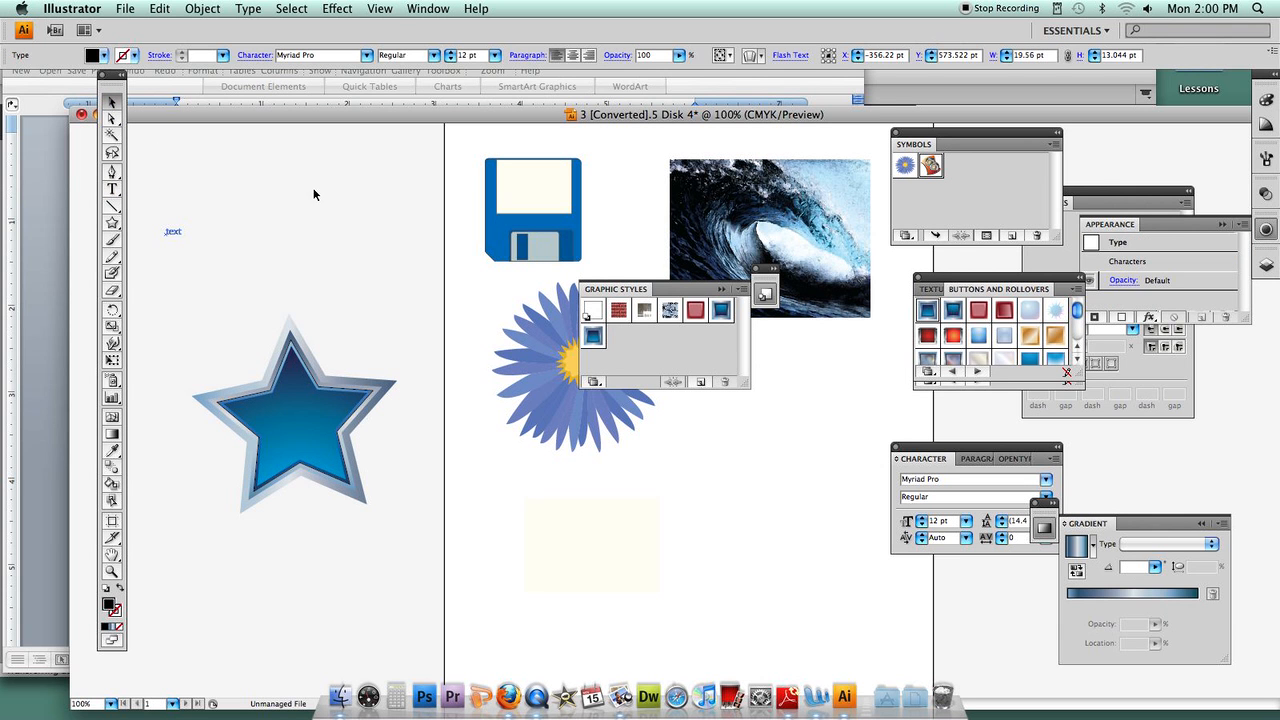
{"action": "left_click", "coordinate": [178, 237]}
{"action": "left_click_drag", "start_coordinate": [185, 221], "coordinate": [405, 161]}
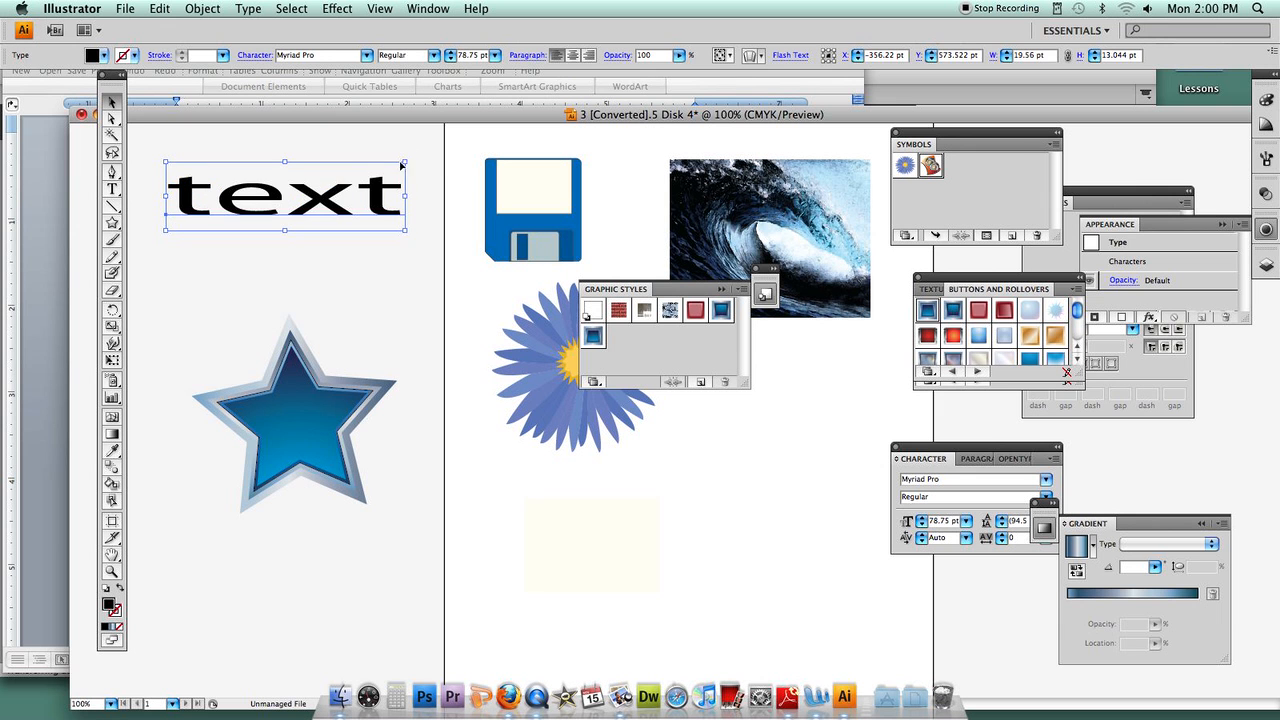
Step: Try several Buttons and Rollovers styles on the word, including Bevel Red and Bubble Aqua, and finish with Red Coils Normal
{"action": "left_click", "coordinate": [979, 311]}
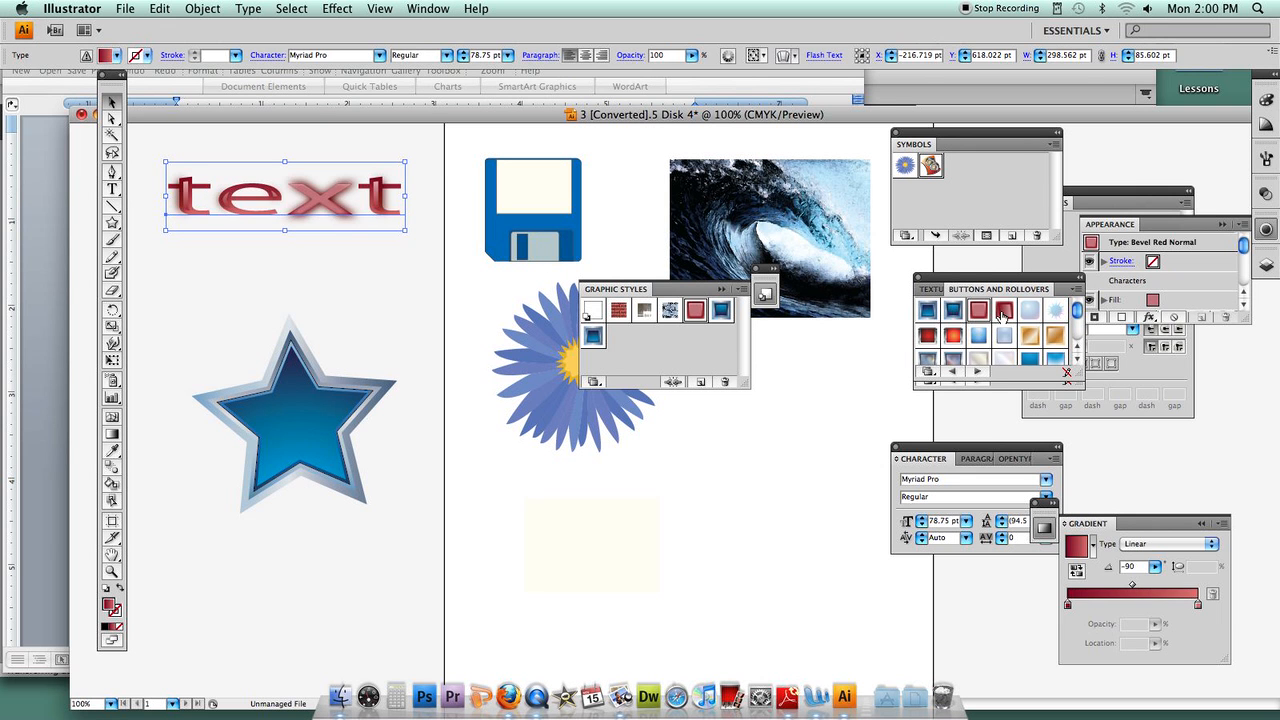
{"action": "left_click", "coordinate": [929, 336]}
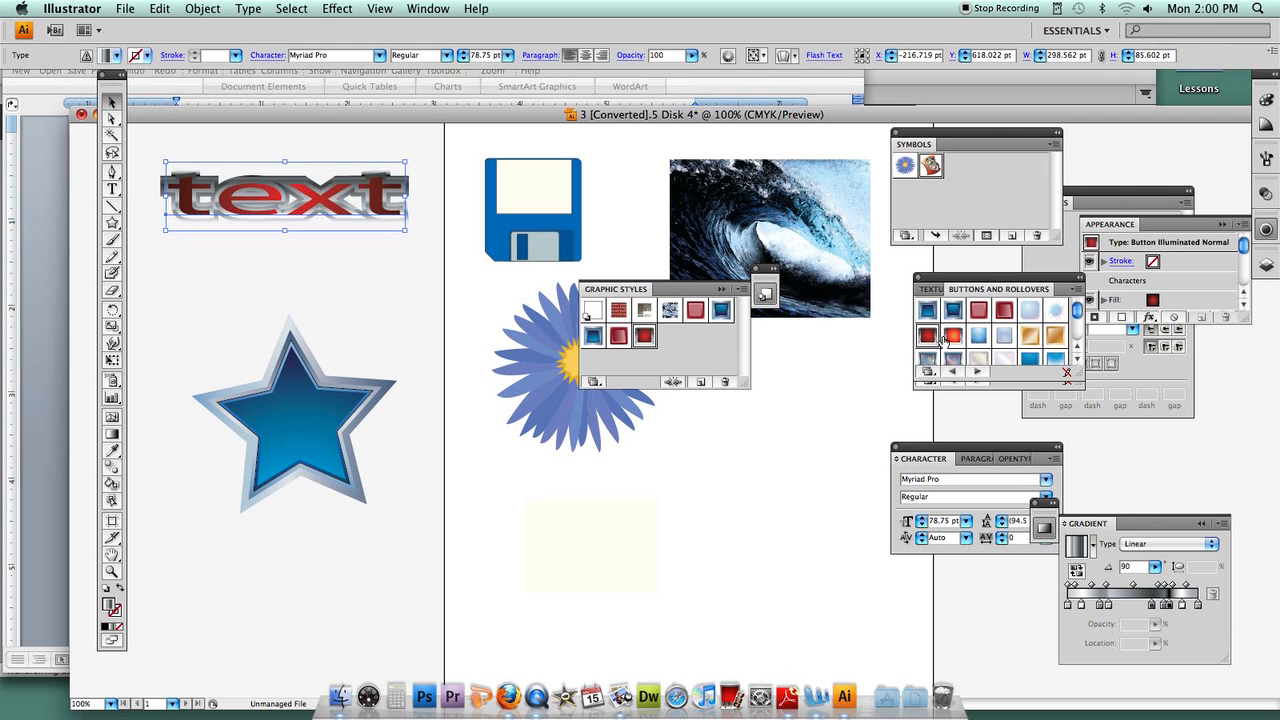
{"action": "left_click", "coordinate": [979, 338]}
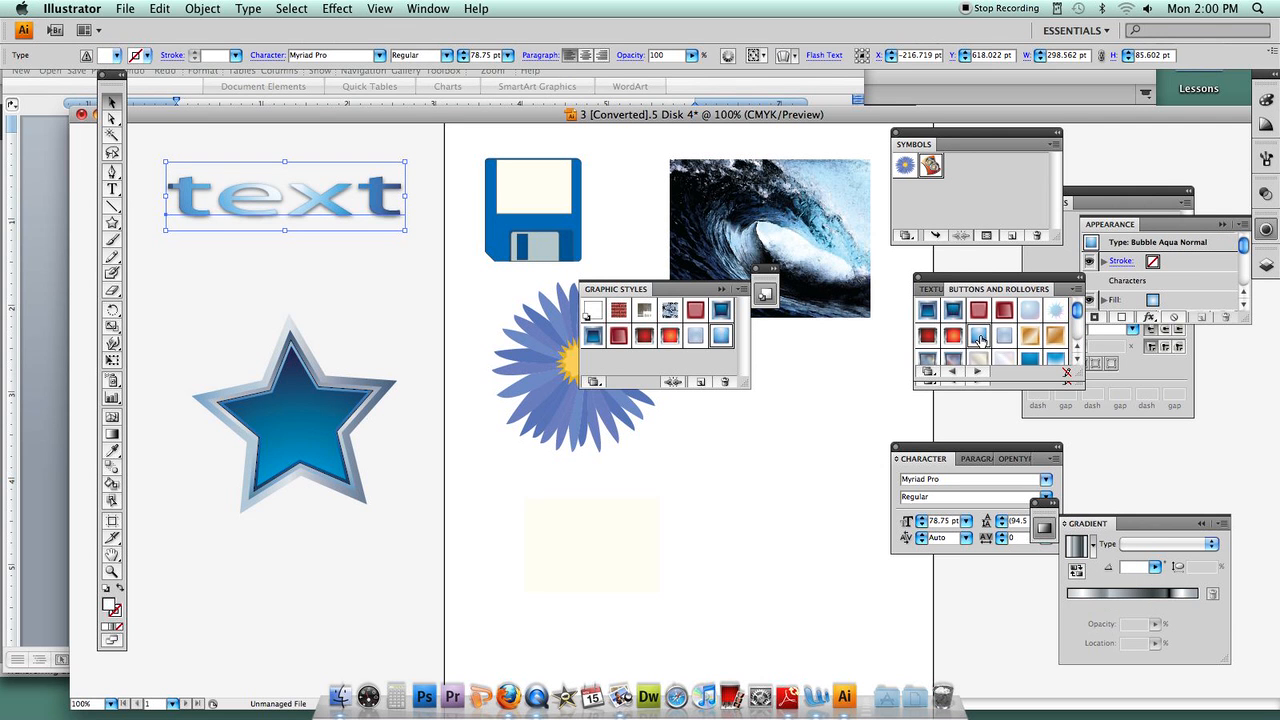
{"action": "left_click_drag", "start_coordinate": [1076, 314], "coordinate": [1079, 331]}
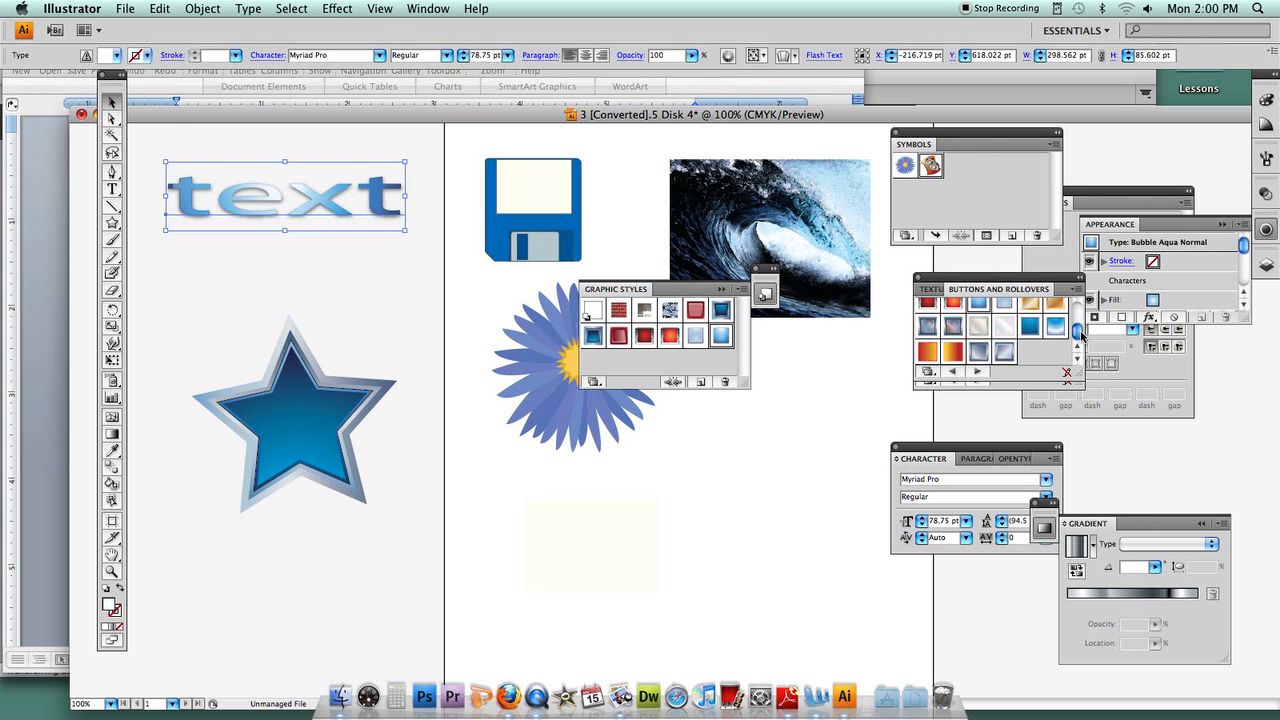
{"action": "left_click", "coordinate": [929, 354]}
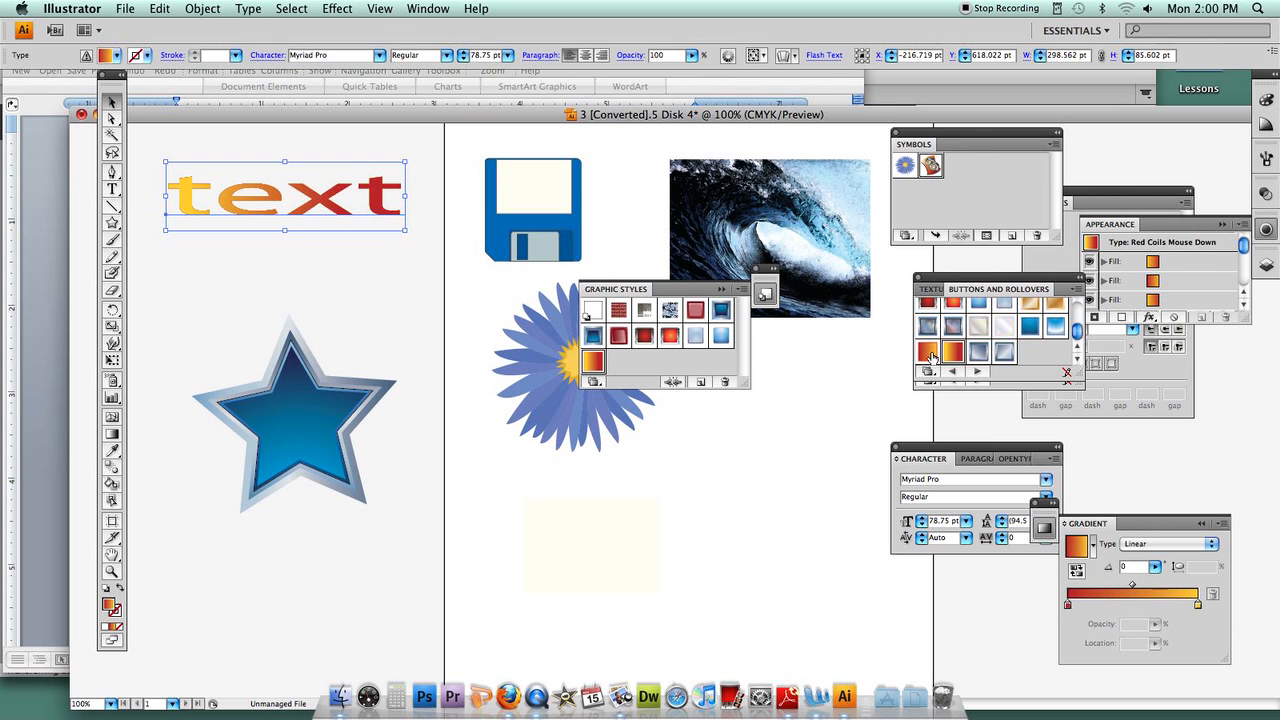
{"action": "left_click", "coordinate": [953, 350]}
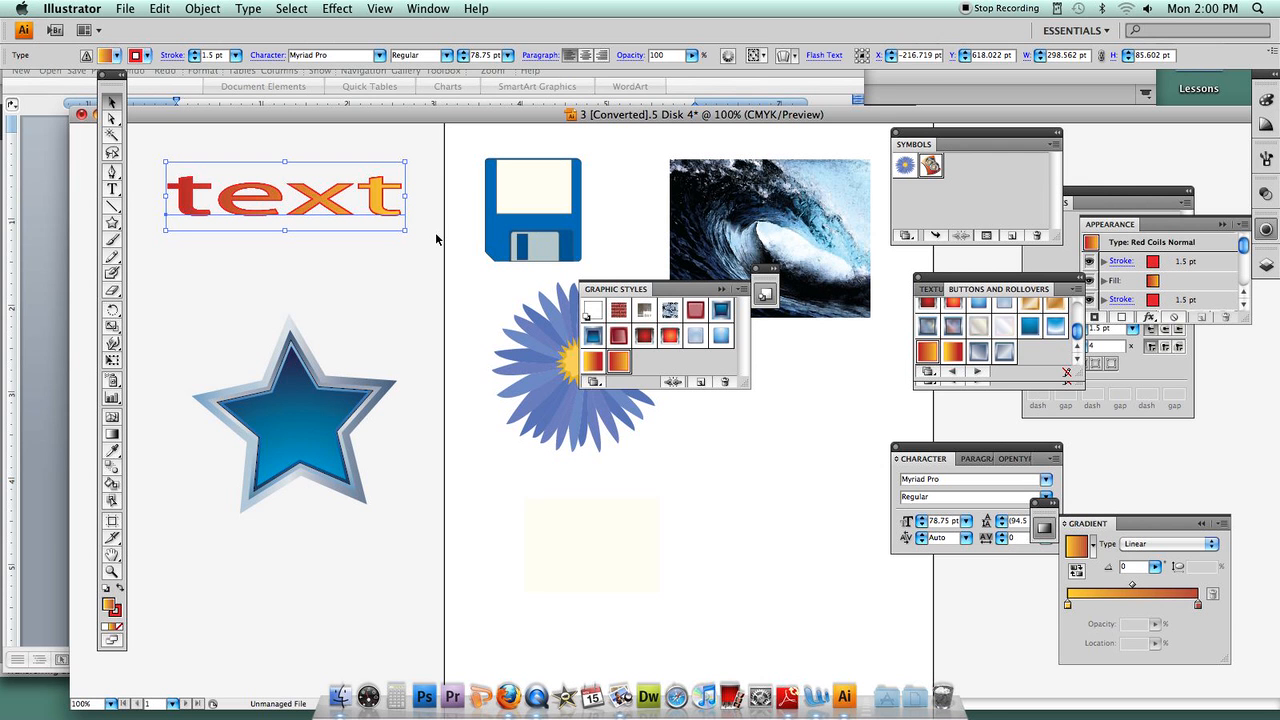
Step: Check the techniques list in the Word document, and move the Graphic Styles panel off the artwork in Illustrator
{"action": "left_click", "coordinate": [818, 697]}
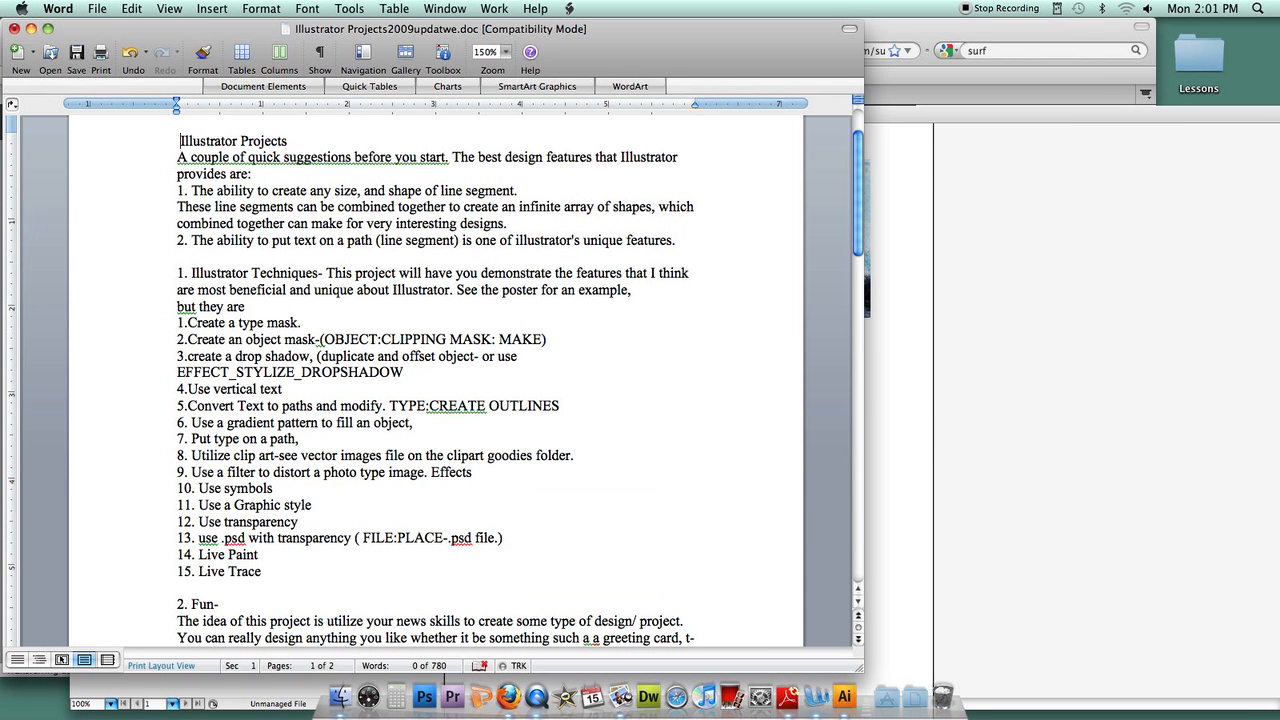
{"action": "left_click", "coordinate": [868, 397]}
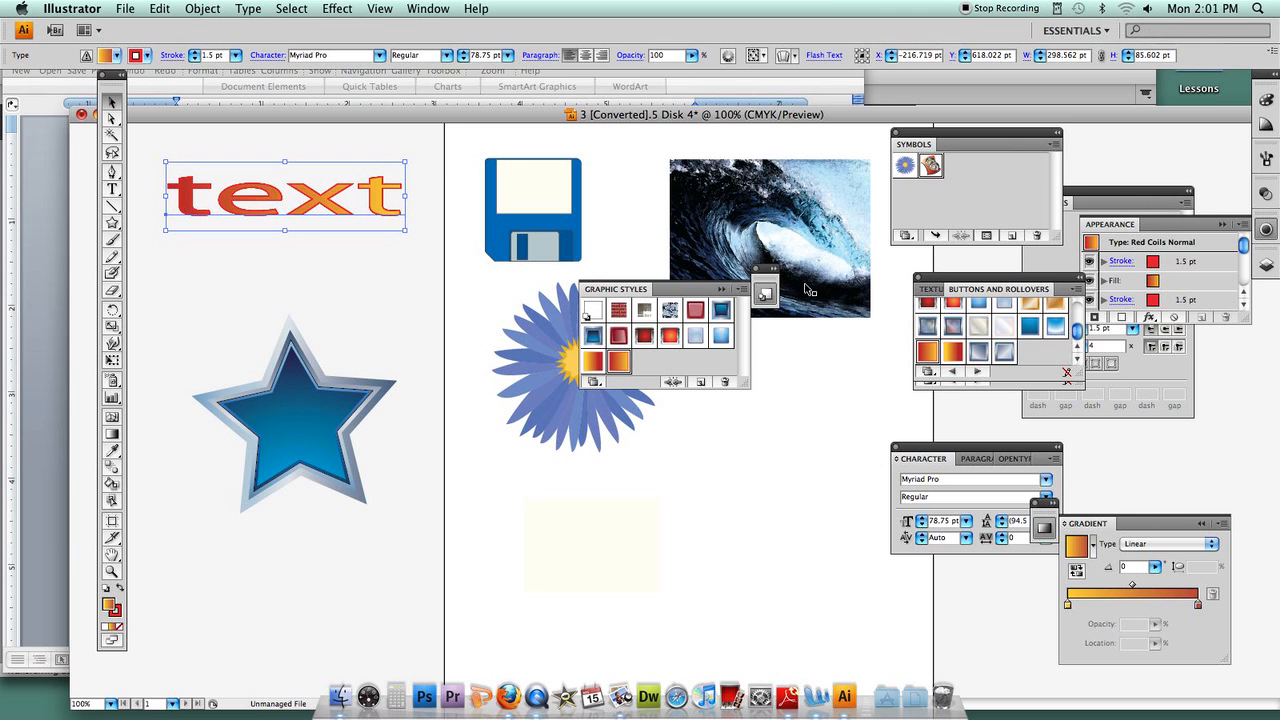
{"action": "mouse_move", "coordinate": [630, 290]}
{"action": "left_mouse_down"}
{"action": "mouse_move", "coordinate": [1043, 338]}
{"action": "mouse_move", "coordinate": [1095, 360]}
{"action": "left_mouse_up"}
Step: Rearrange the artboard with the flower beside the disk and the wave picture below them, deleting the cream rectangle
{"action": "left_click_drag", "start_coordinate": [786, 268], "coordinate": [598, 552]}
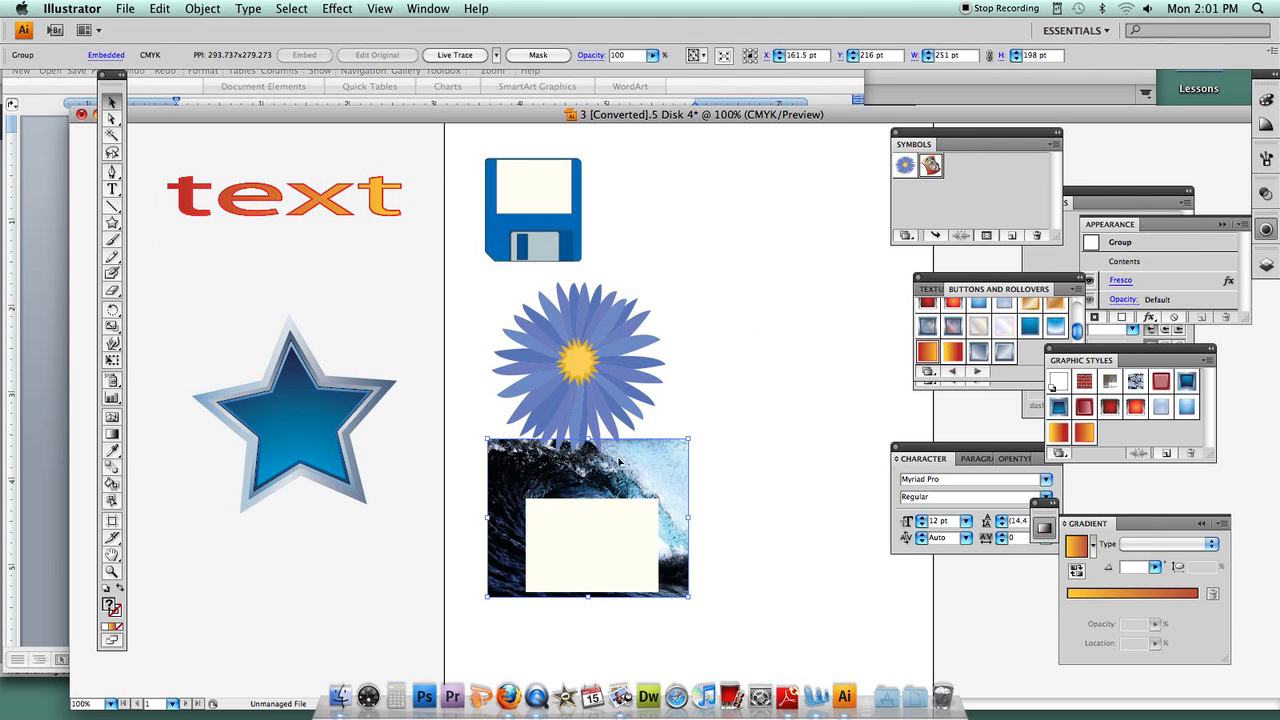
{"action": "left_click", "coordinate": [697, 372]}
{"action": "left_click_drag", "start_coordinate": [643, 442], "coordinate": [773, 284]}
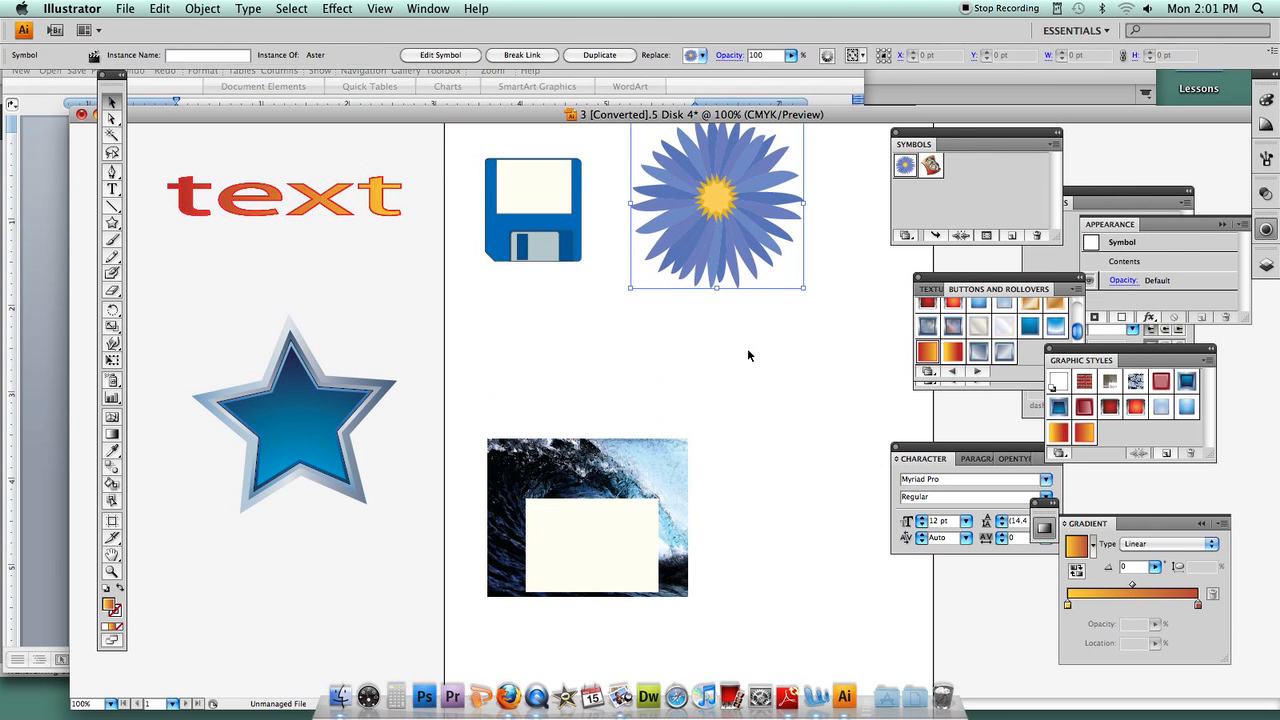
{"action": "left_click", "coordinate": [616, 540]}
{"action": "key", "text": "Delete"}
{"action": "left_click_drag", "start_coordinate": [634, 545], "coordinate": [619, 484]}
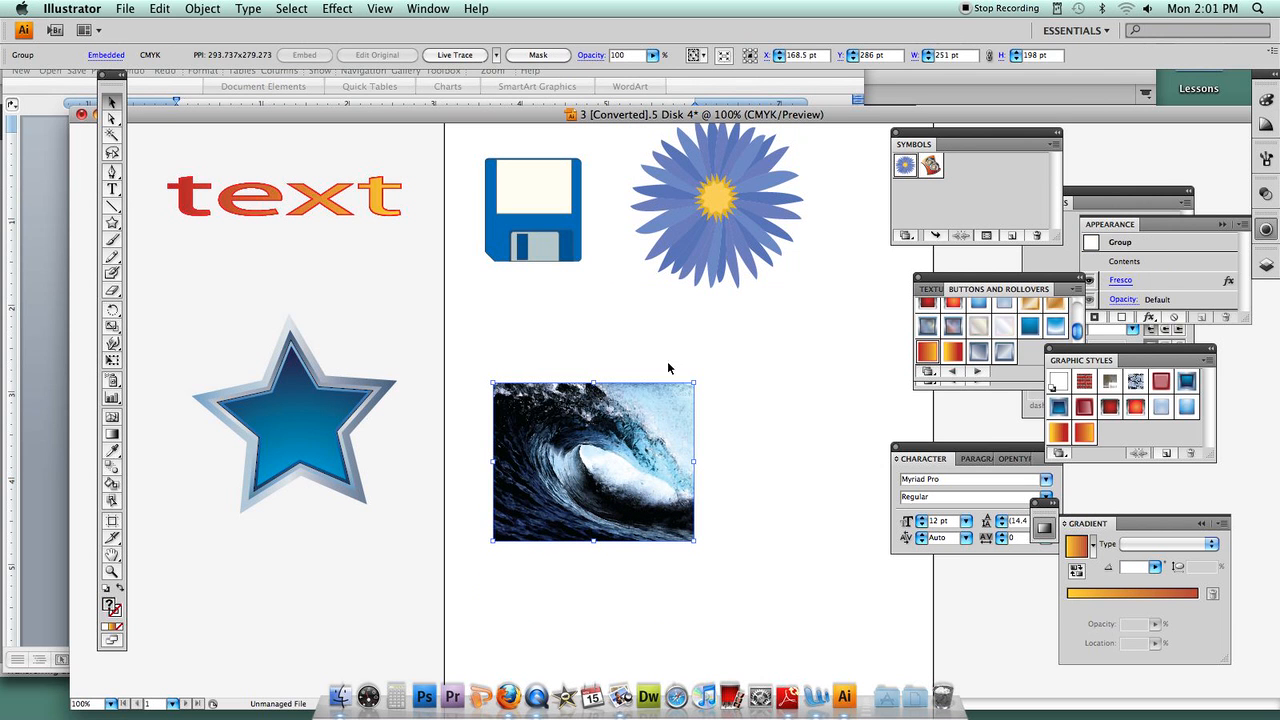
Step: Bring the wave picture to the front and position it over the blue star
{"action": "left_click_drag", "start_coordinate": [632, 434], "coordinate": [451, 417]}
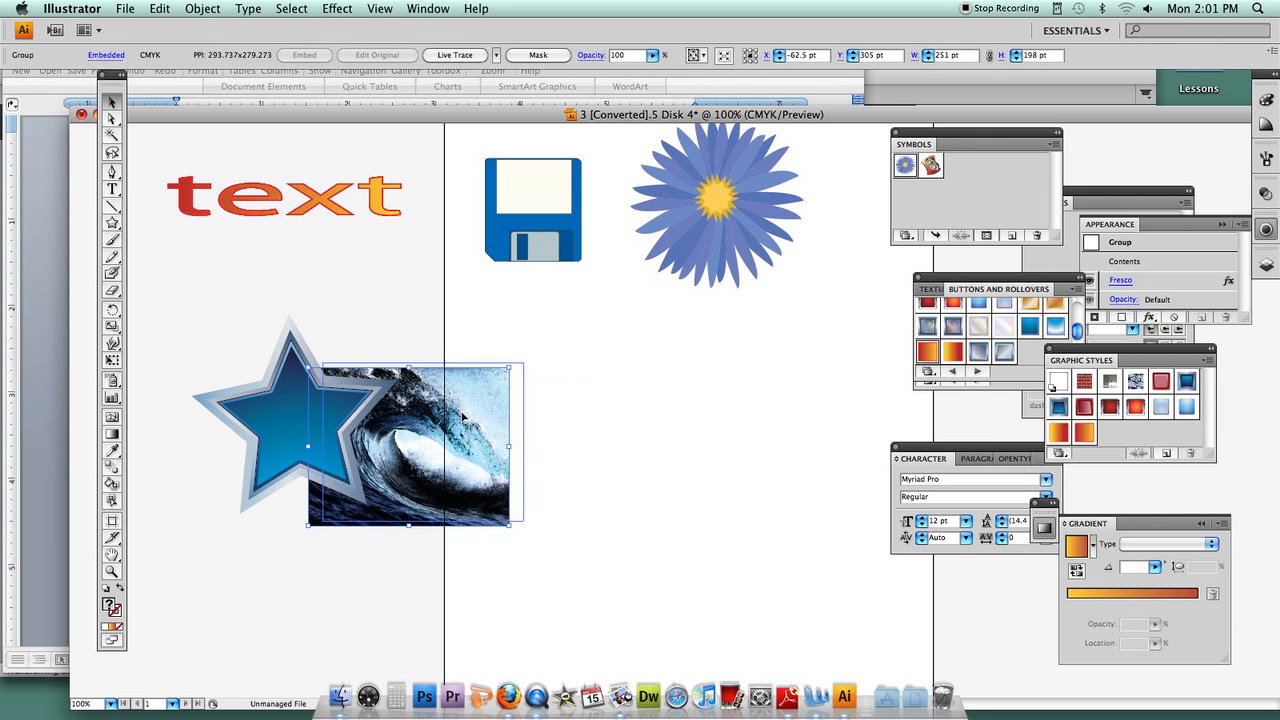
{"action": "right_click", "coordinate": [452, 417]}
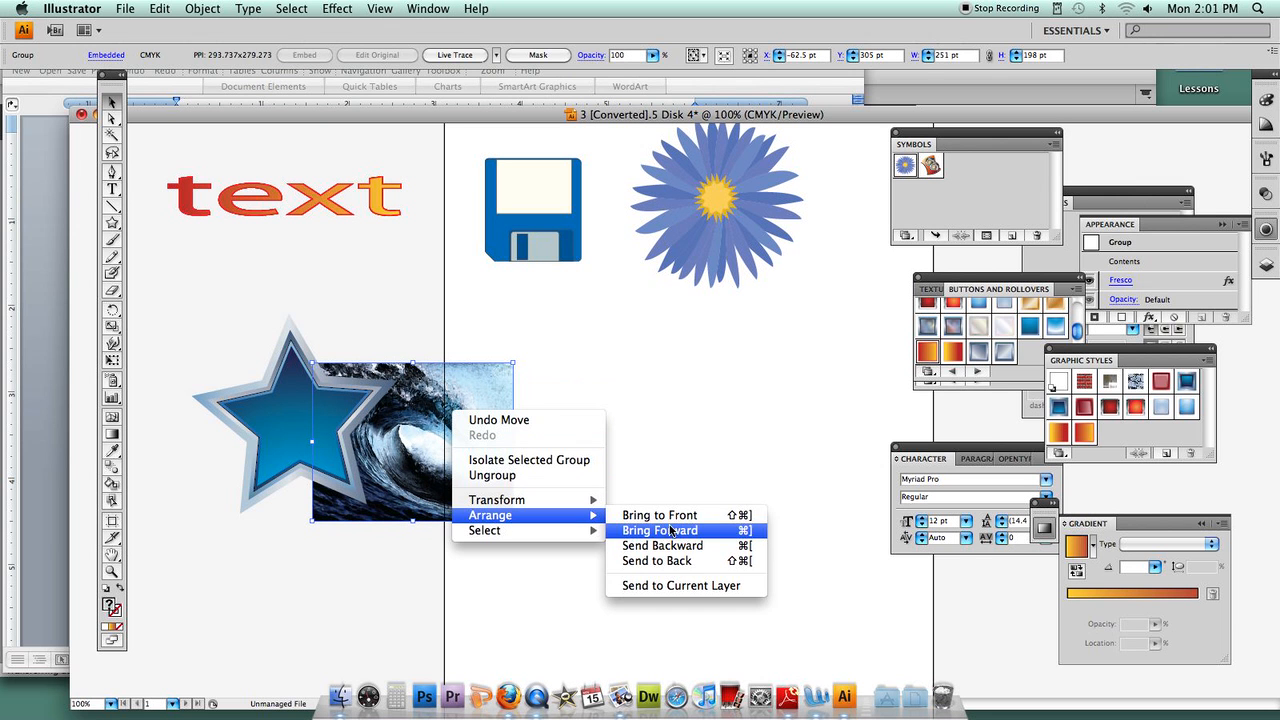
{"action": "left_click", "coordinate": [660, 515]}
{"action": "left_click_drag", "start_coordinate": [482, 448], "coordinate": [376, 435]}
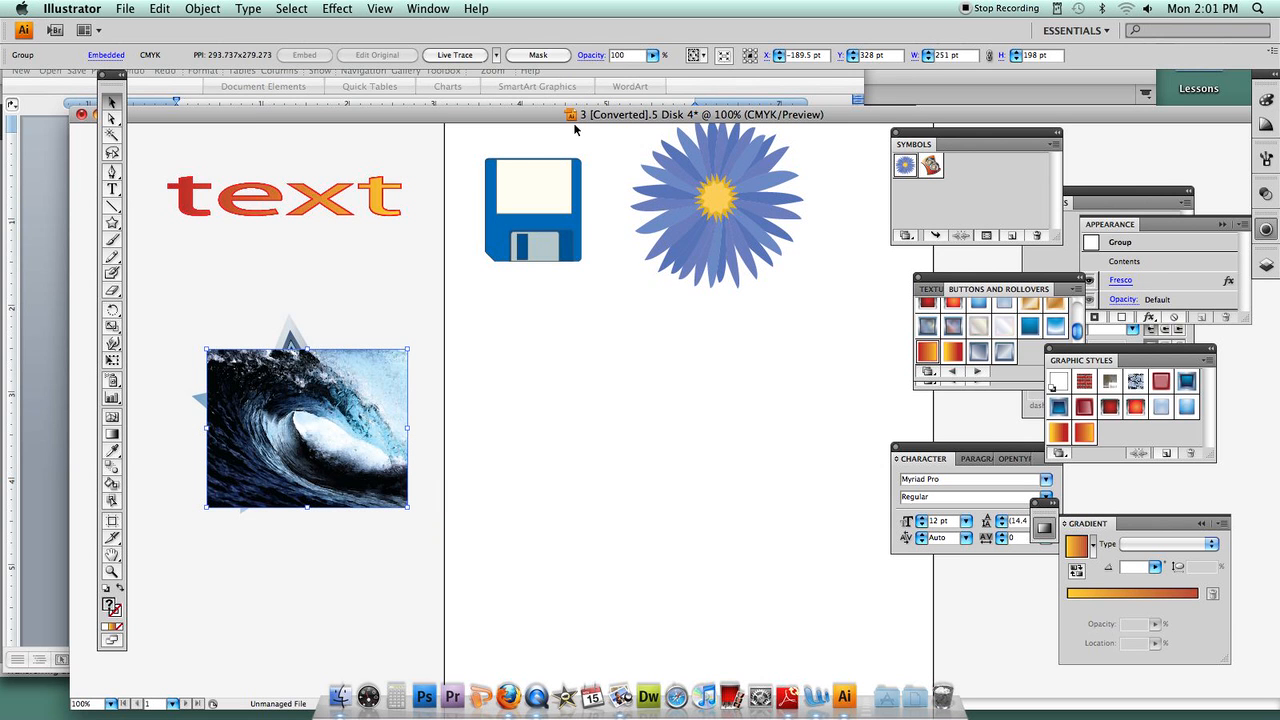
Step: Show the Transparency panel and set the wave picture's opacity to 29%
{"action": "left_click", "coordinate": [651, 56]}
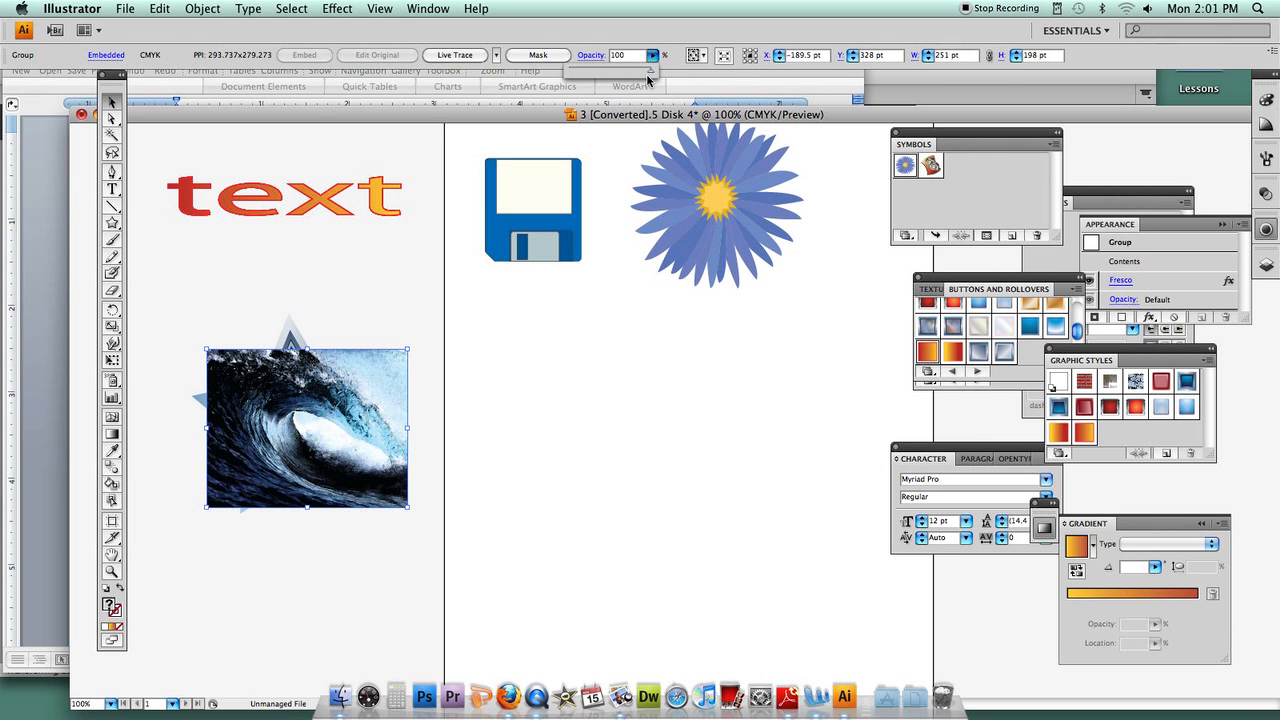
{"action": "mouse_move", "coordinate": [651, 76]}
{"action": "left_mouse_down"}
{"action": "mouse_move", "coordinate": [605, 69]}
{"action": "mouse_move", "coordinate": [661, 74]}
{"action": "left_mouse_up"}
{"action": "left_click", "coordinate": [428, 8]}
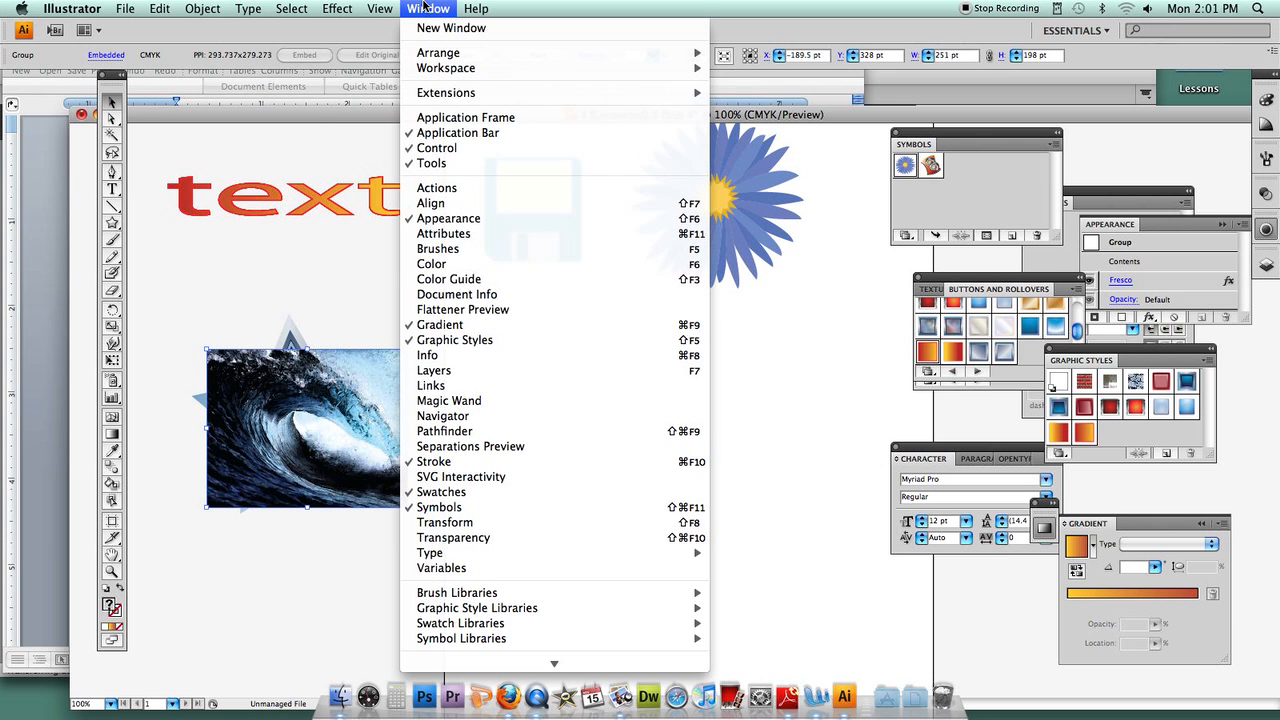
{"action": "left_click", "coordinate": [444, 535]}
{"action": "left_click", "coordinate": [1228, 207]}
{"action": "left_click_drag", "start_coordinate": [1228, 224], "coordinate": [1168, 226]}
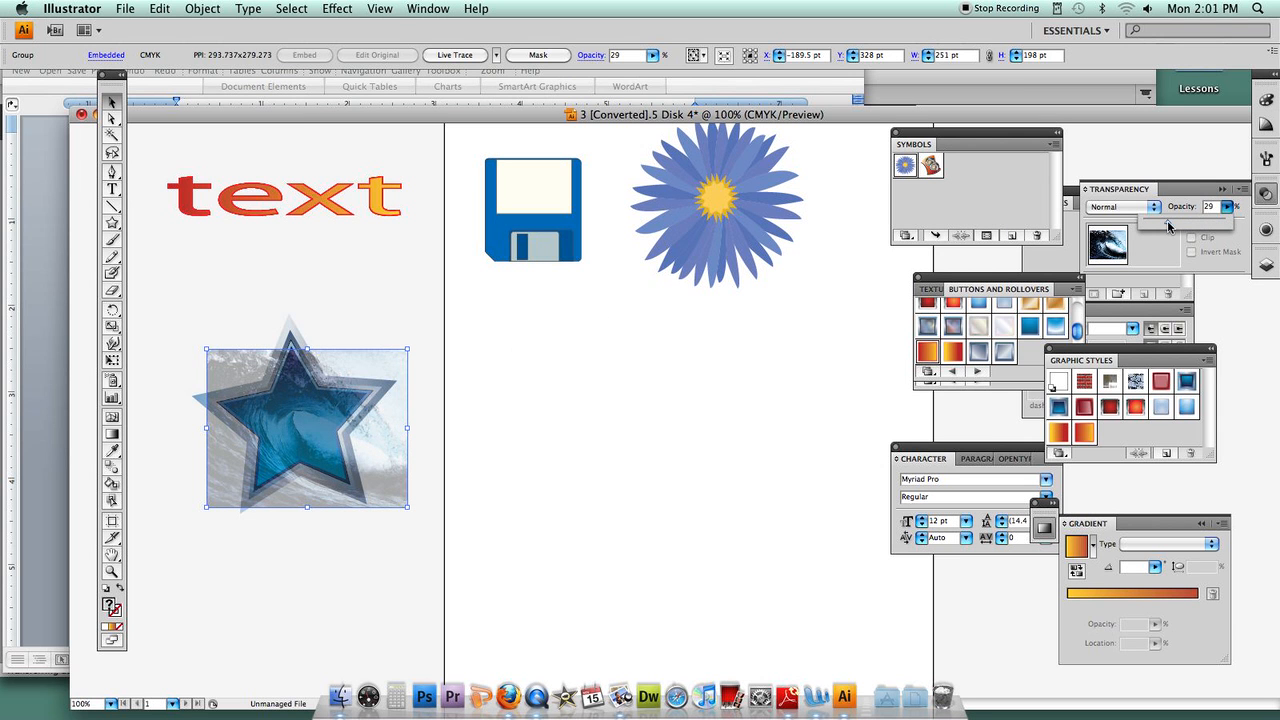
{"action": "left_click", "coordinate": [1242, 219]}
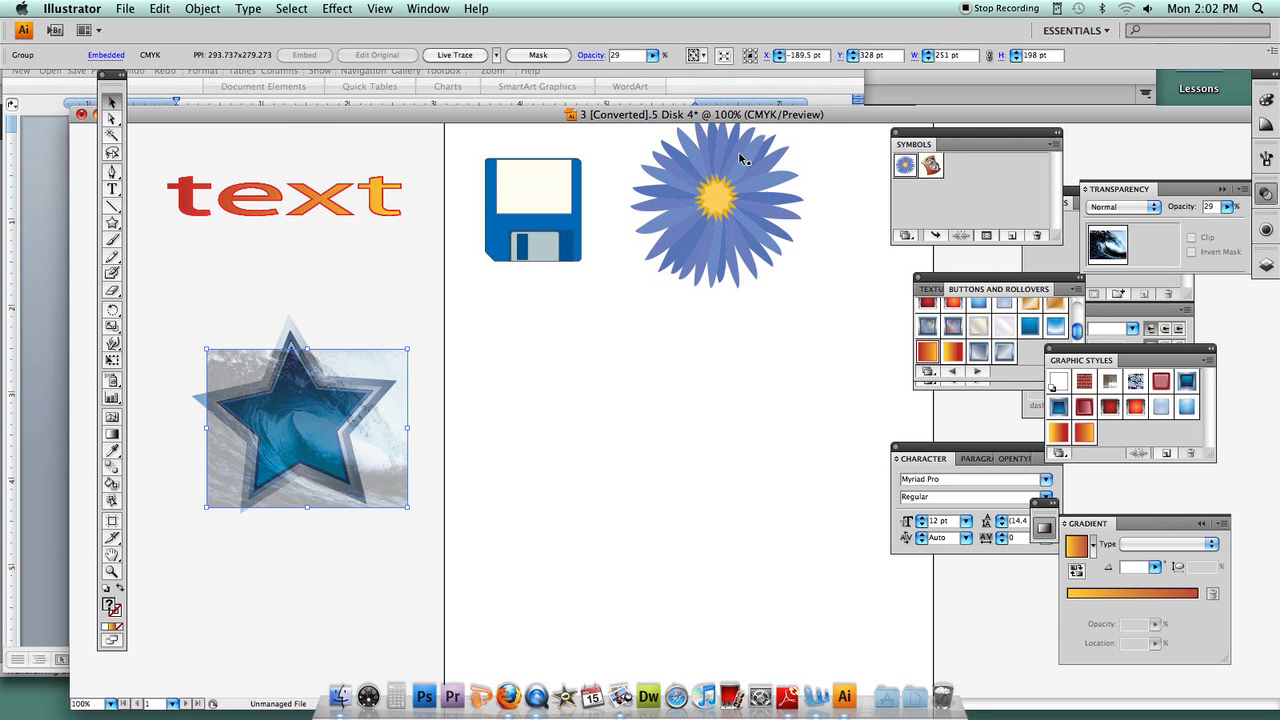
Step: Restore the wave picture's opacity to 100% and move it off the blue star, up toward the disk
{"action": "left_click", "coordinate": [1227, 207]}
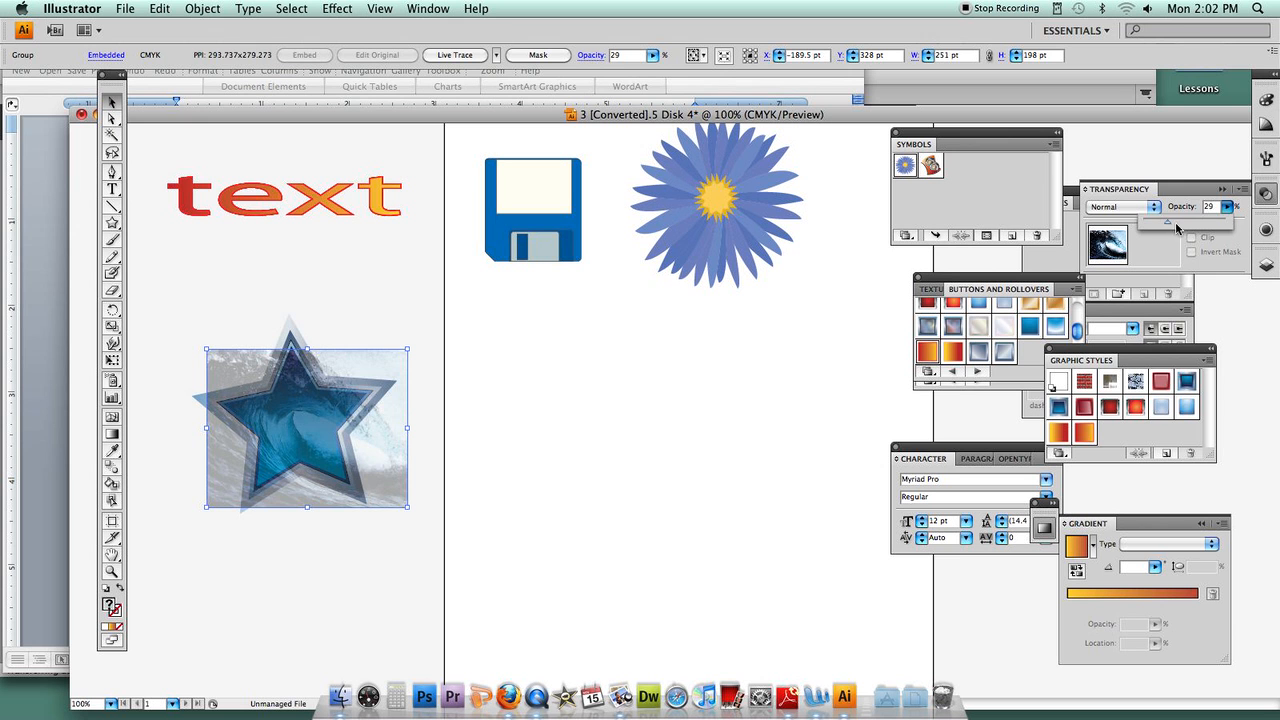
{"action": "left_click_drag", "start_coordinate": [1172, 224], "coordinate": [1238, 226]}
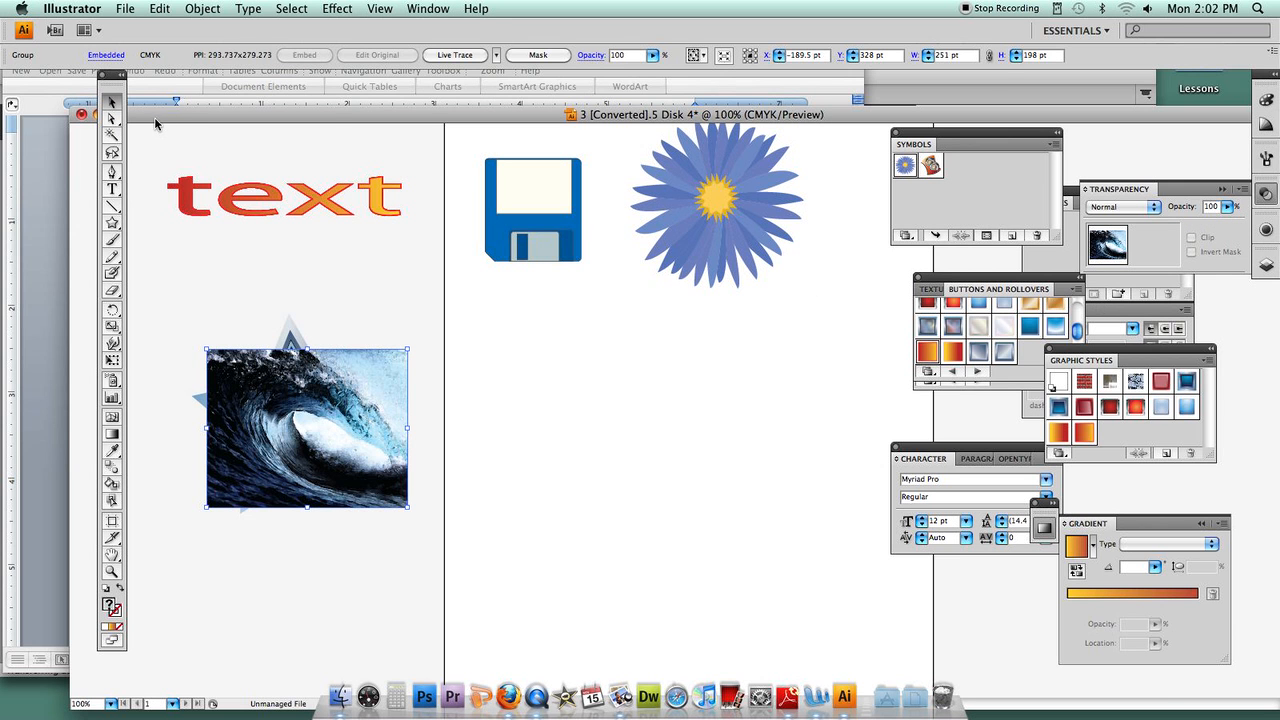
{"action": "left_click_drag", "start_coordinate": [300, 396], "coordinate": [446, 345]}
Step: Set the blue star's opacity to 26%
{"action": "left_click", "coordinate": [309, 417]}
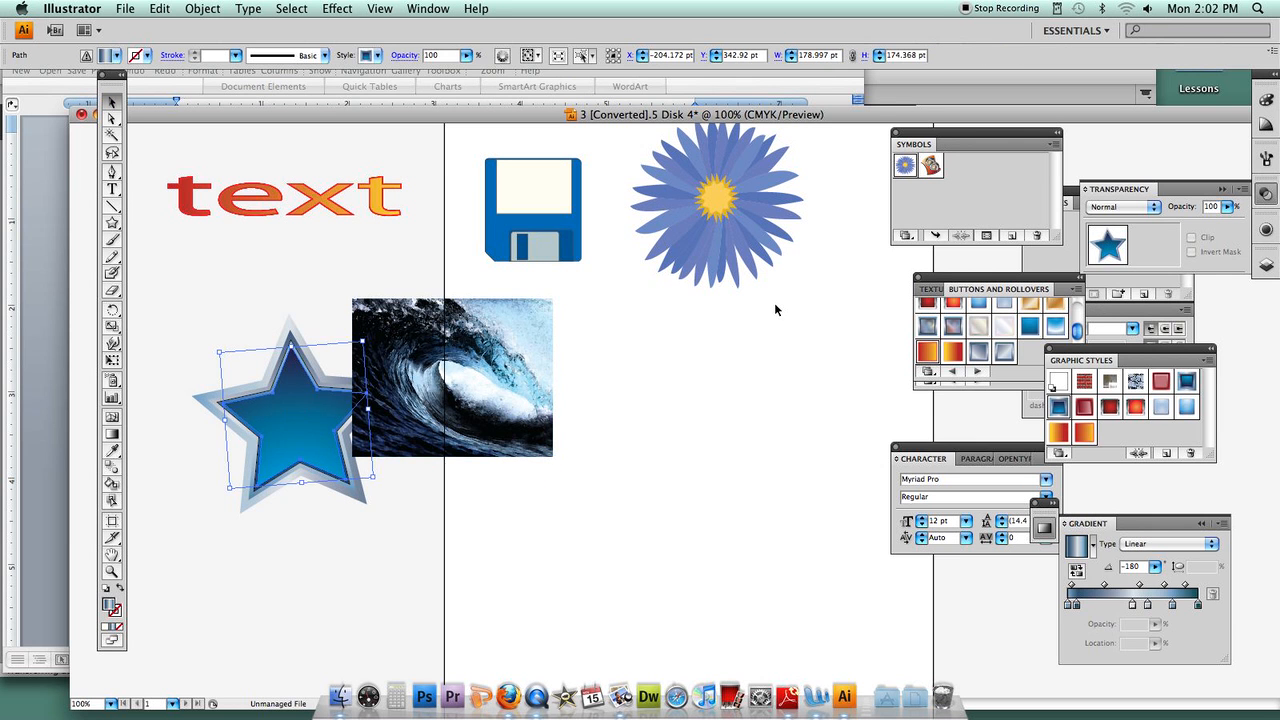
{"action": "left_click", "coordinate": [1225, 208]}
{"action": "left_click_drag", "start_coordinate": [1227, 224], "coordinate": [1165, 224]}
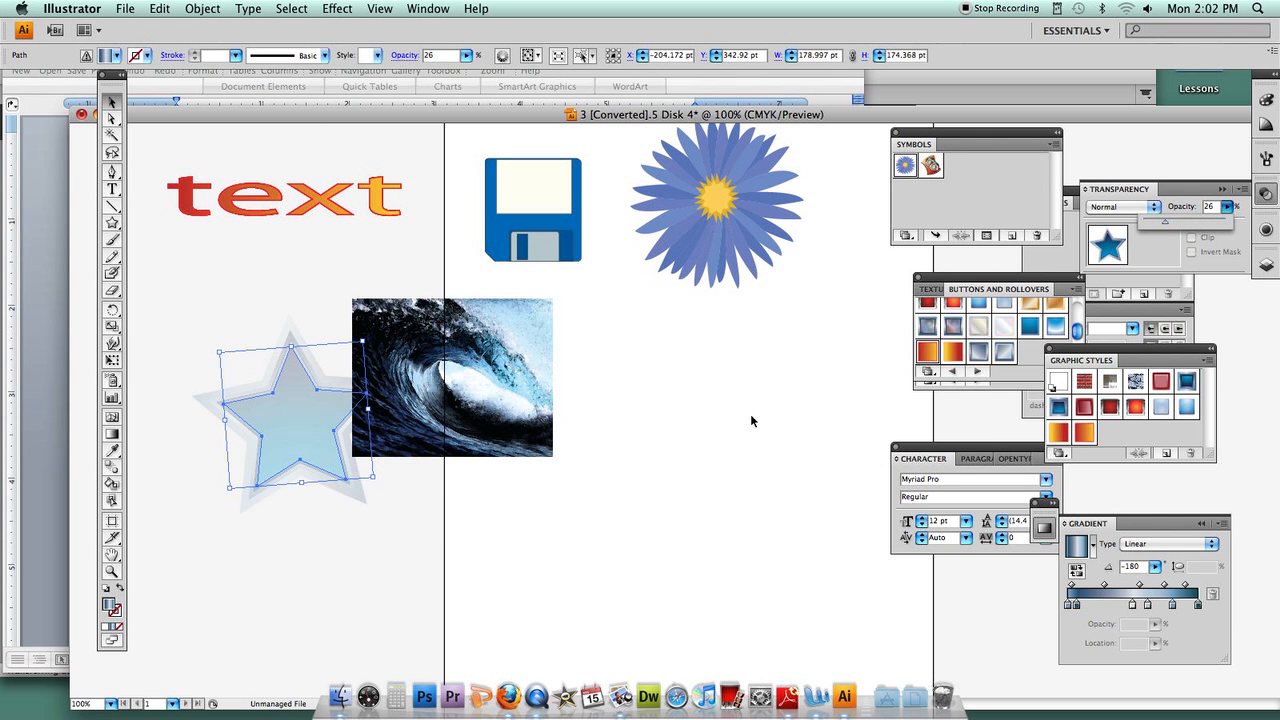
Step: Bring the blue star to the front and position it over the right half of the wave picture
{"action": "left_click_drag", "start_coordinate": [298, 428], "coordinate": [370, 427]}
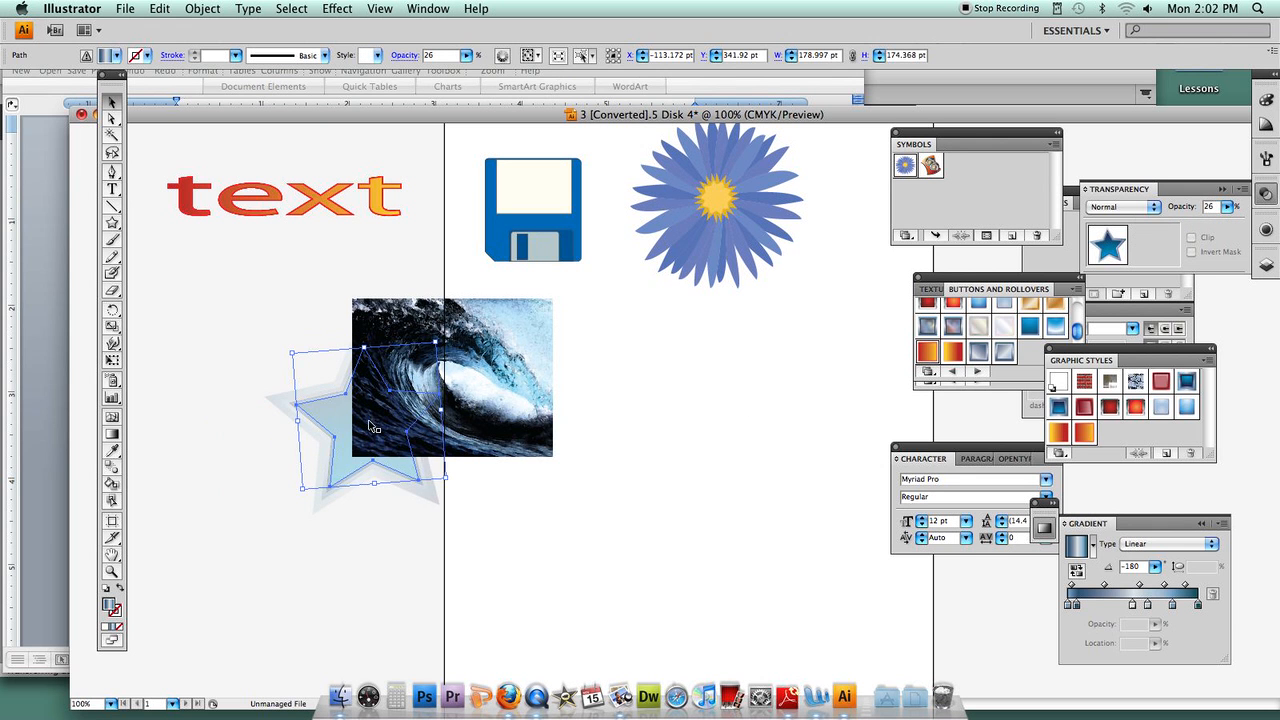
{"action": "right_click", "coordinate": [332, 421]}
{"action": "mouse_move", "coordinate": [445, 605]}
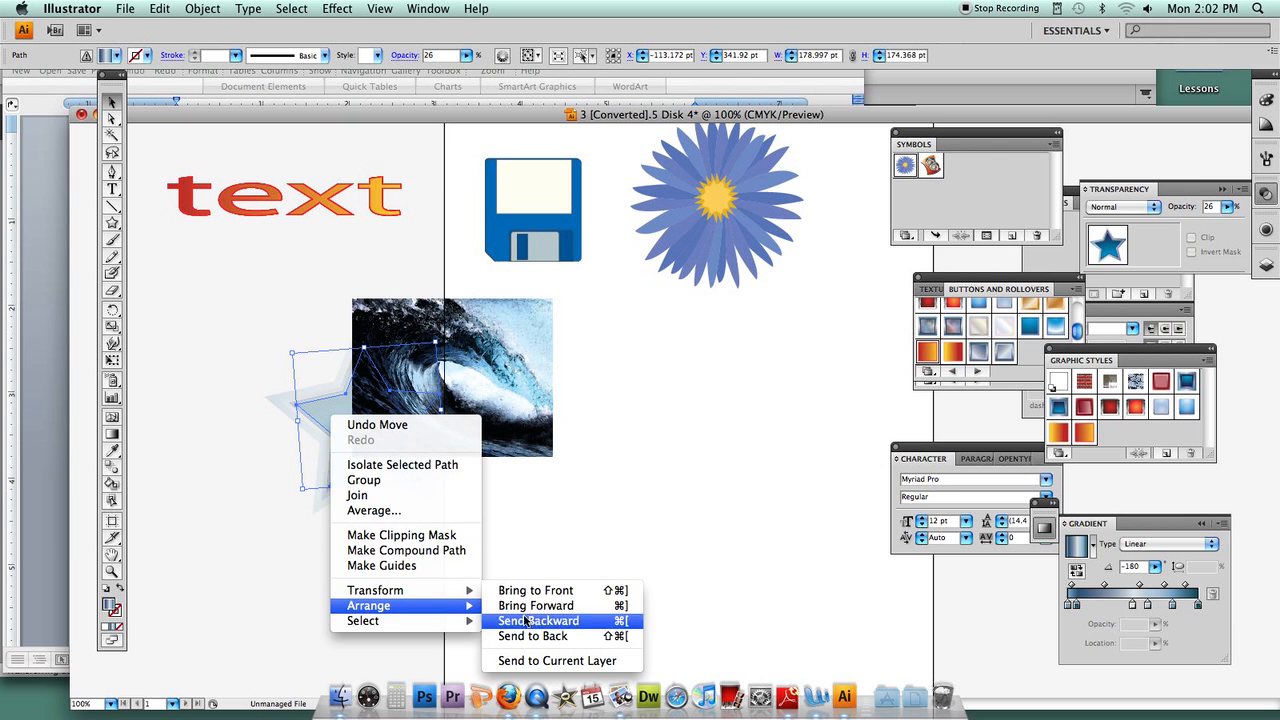
{"action": "left_click", "coordinate": [535, 590]}
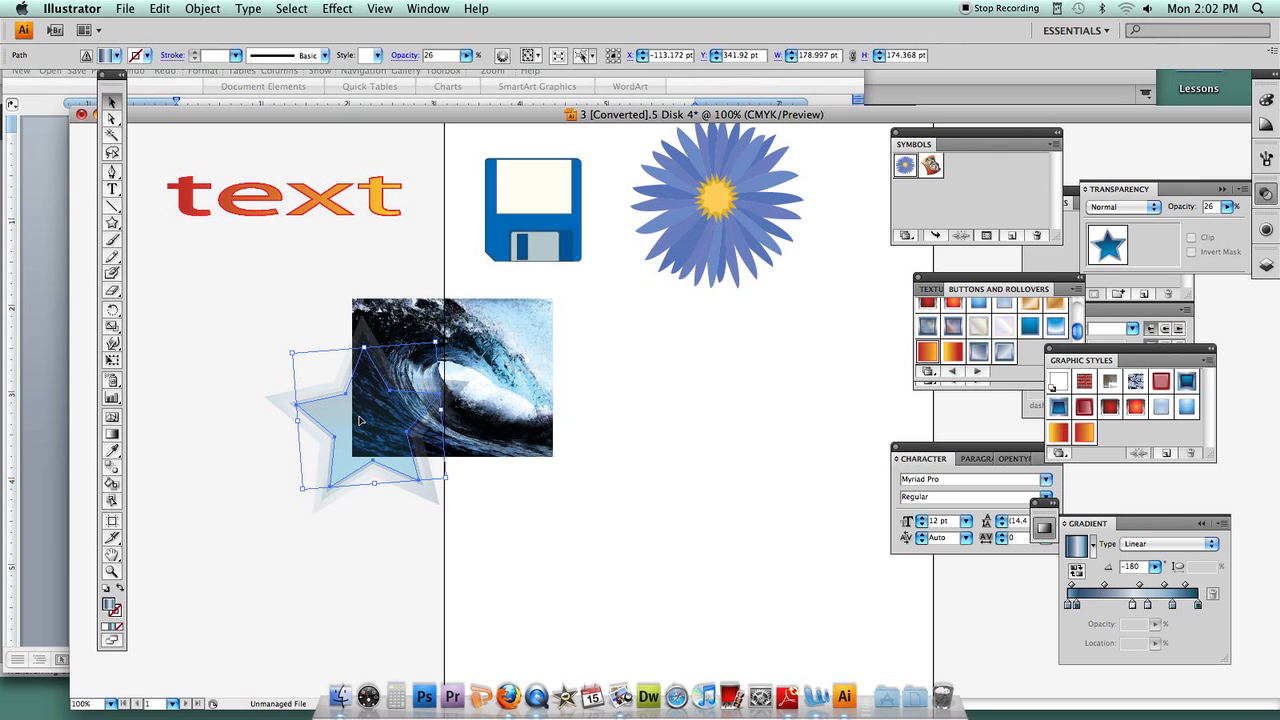
{"action": "left_click_drag", "start_coordinate": [420, 400], "coordinate": [577, 357]}
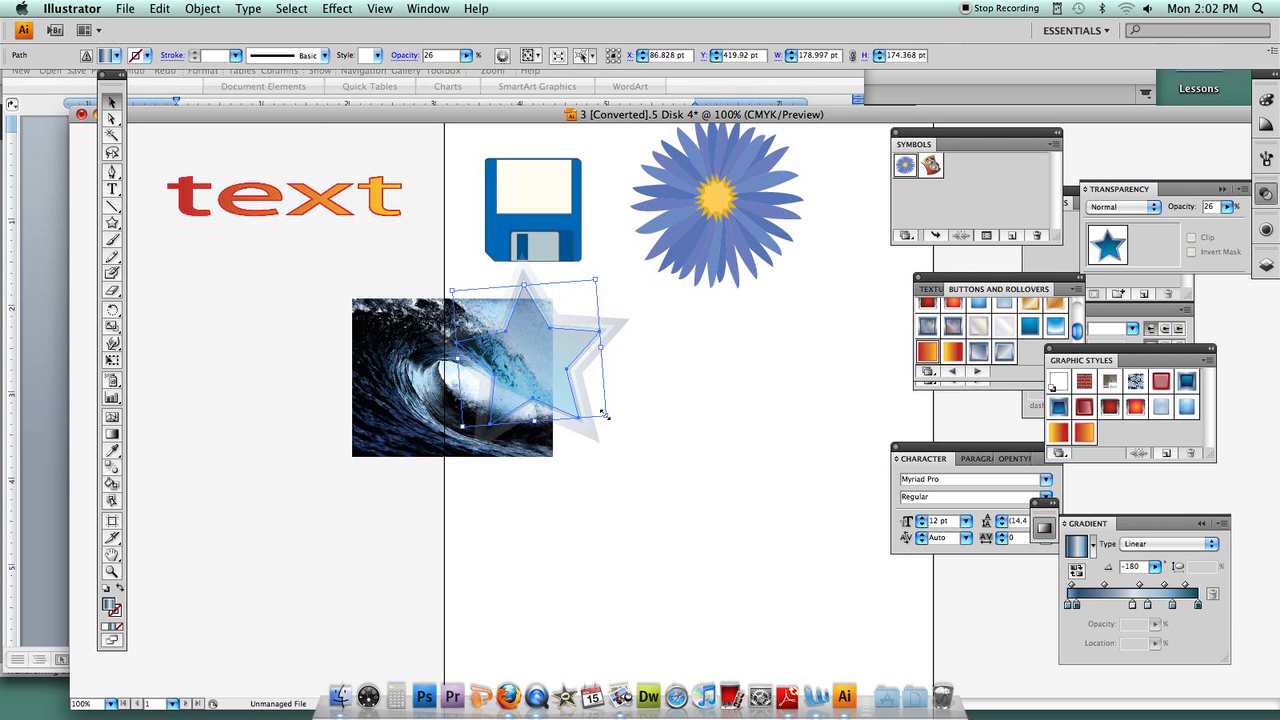
Step: Shrink the star to about 92 by 90 pt and set its opacity to 100%
{"action": "left_click_drag", "start_coordinate": [605, 415], "coordinate": [524, 353]}
{"action": "left_click", "coordinate": [568, 358]}
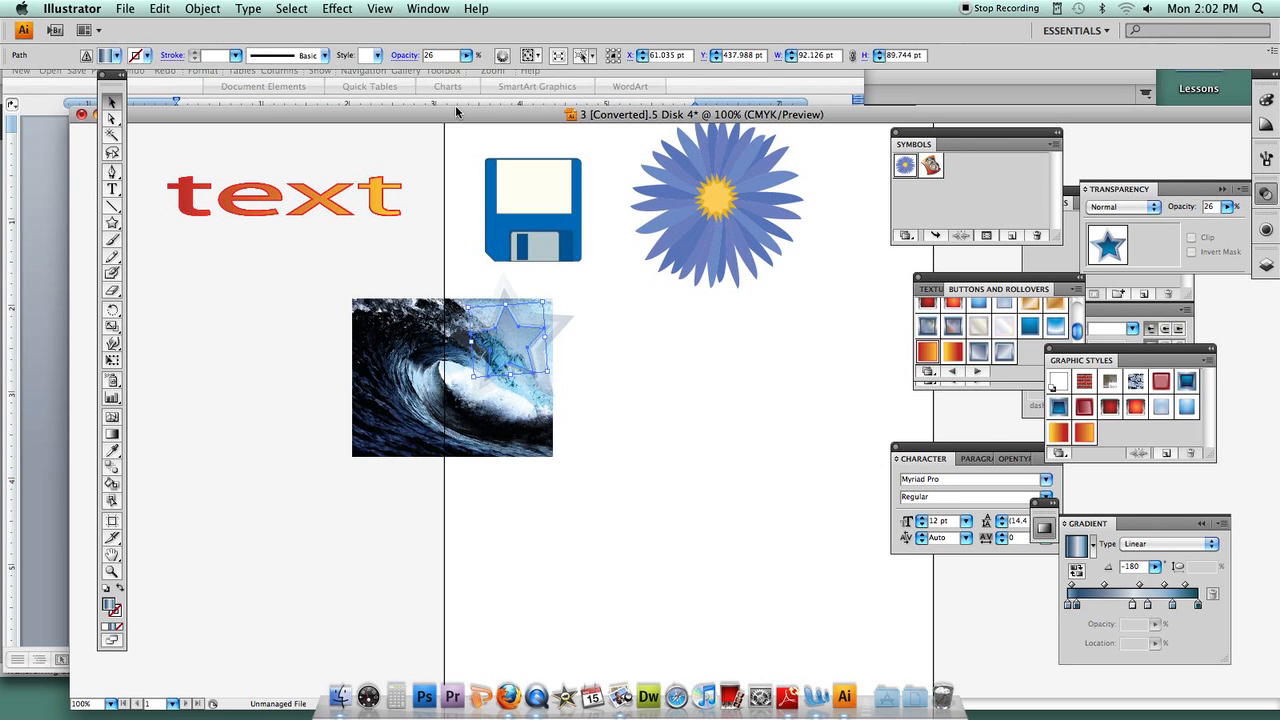
{"action": "left_click", "coordinate": [466, 55]}
{"action": "left_click_drag", "start_coordinate": [459, 68], "coordinate": [641, 375]}
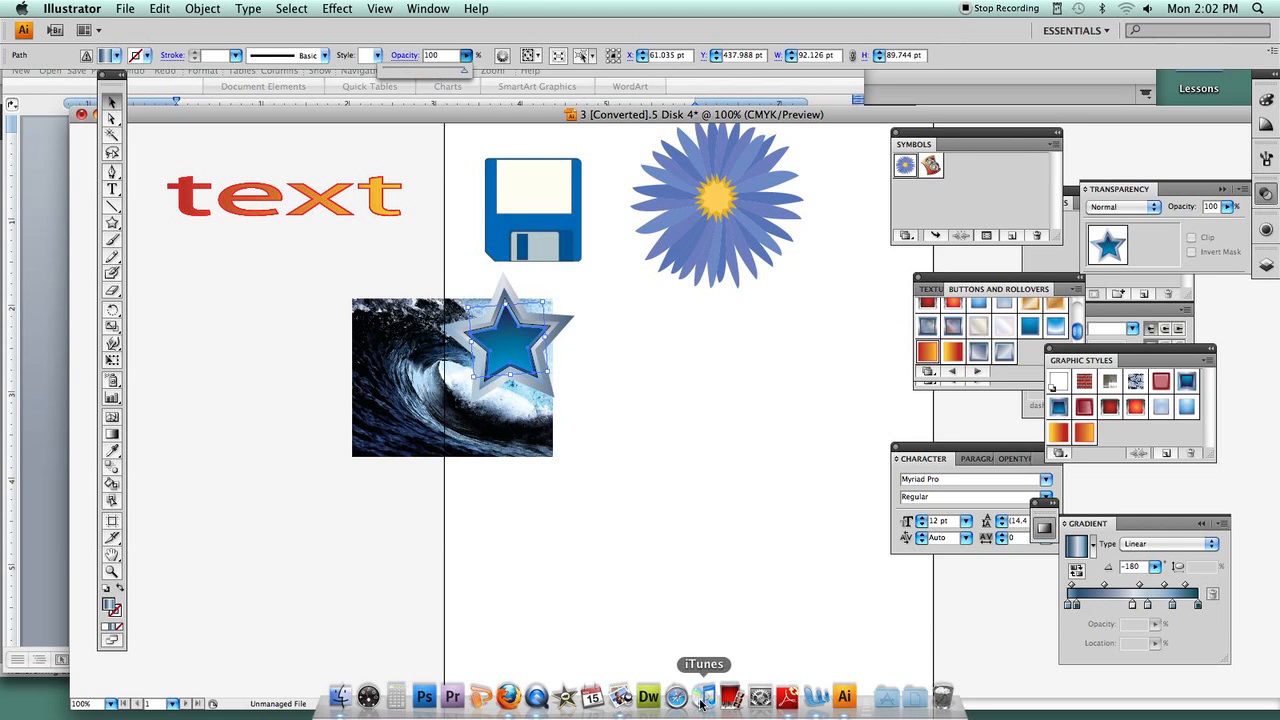
Step: Check the techniques list in the Word document, and switch to Photoshop for the transparent .psd item
{"action": "left_click", "coordinate": [817, 696]}
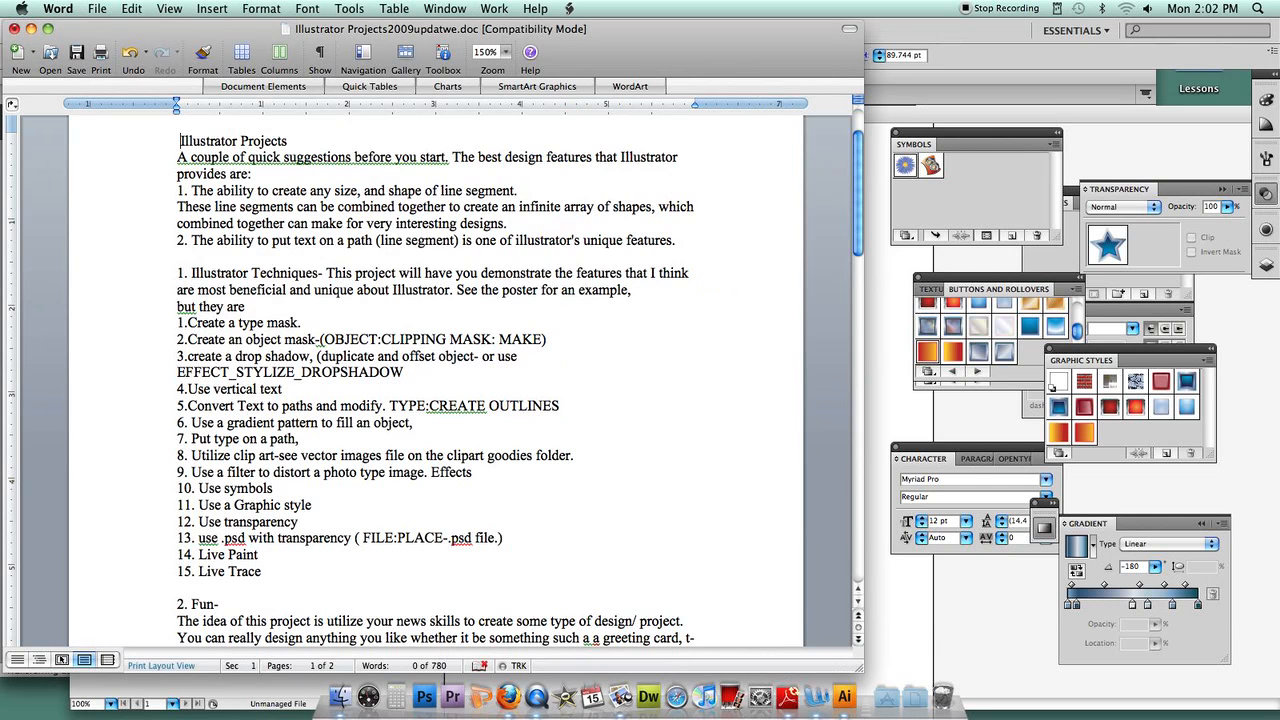
{"action": "left_click", "coordinate": [425, 698]}
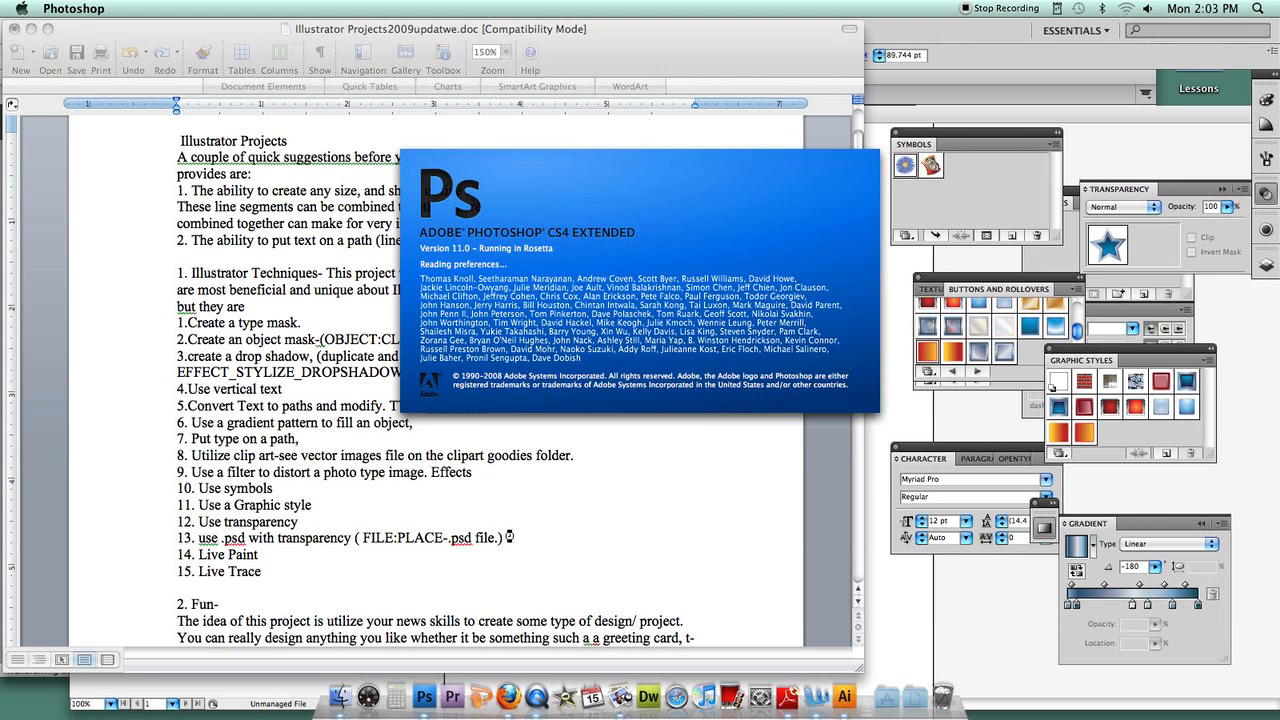
{"action": "left_click", "coordinate": [489, 529]}
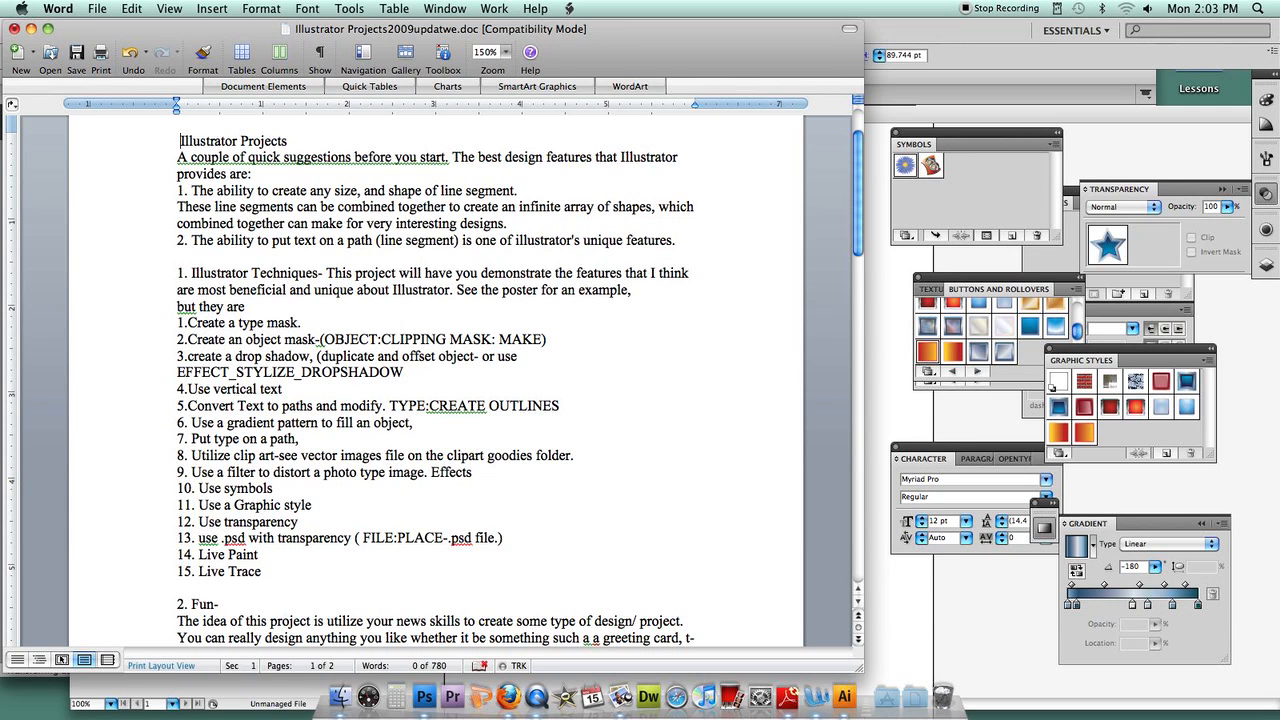
{"action": "left_click", "coordinate": [423, 697]}
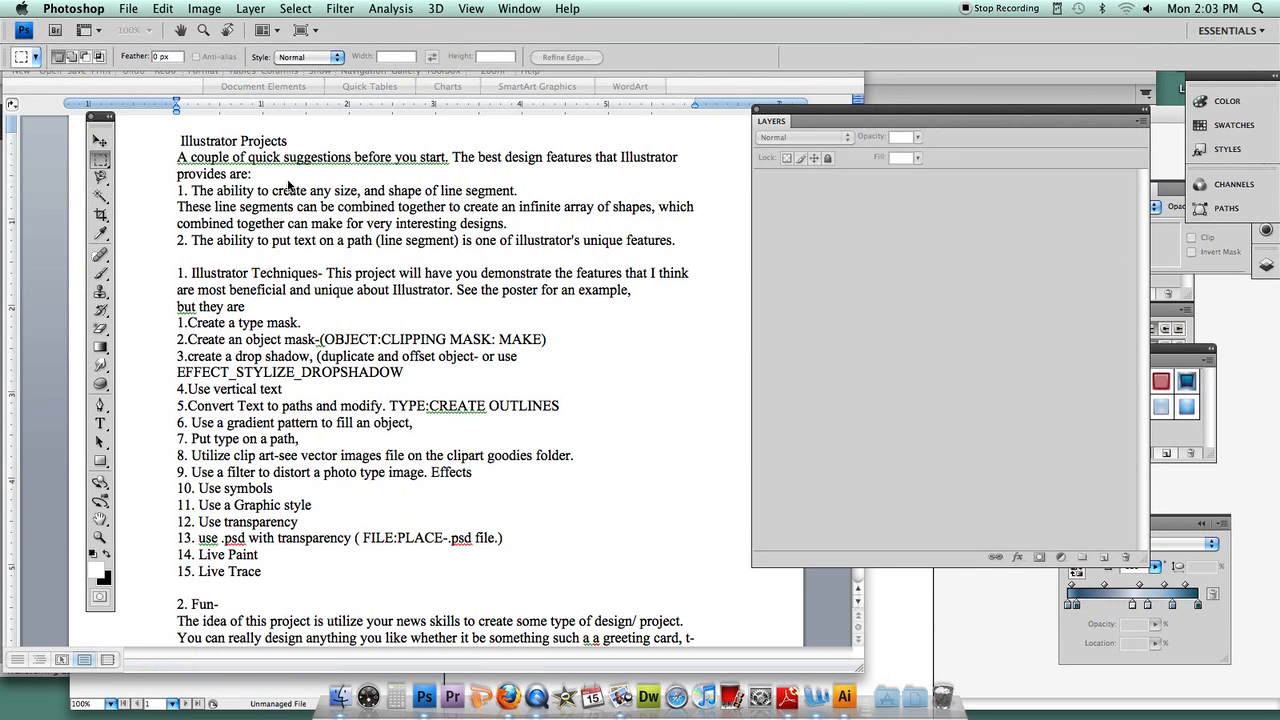
Step: Create a 1024 by 768 pixel RGB document at 72 pixels/inch with a white background, and move its window beside the tools
{"action": "key", "text": "super+n"}
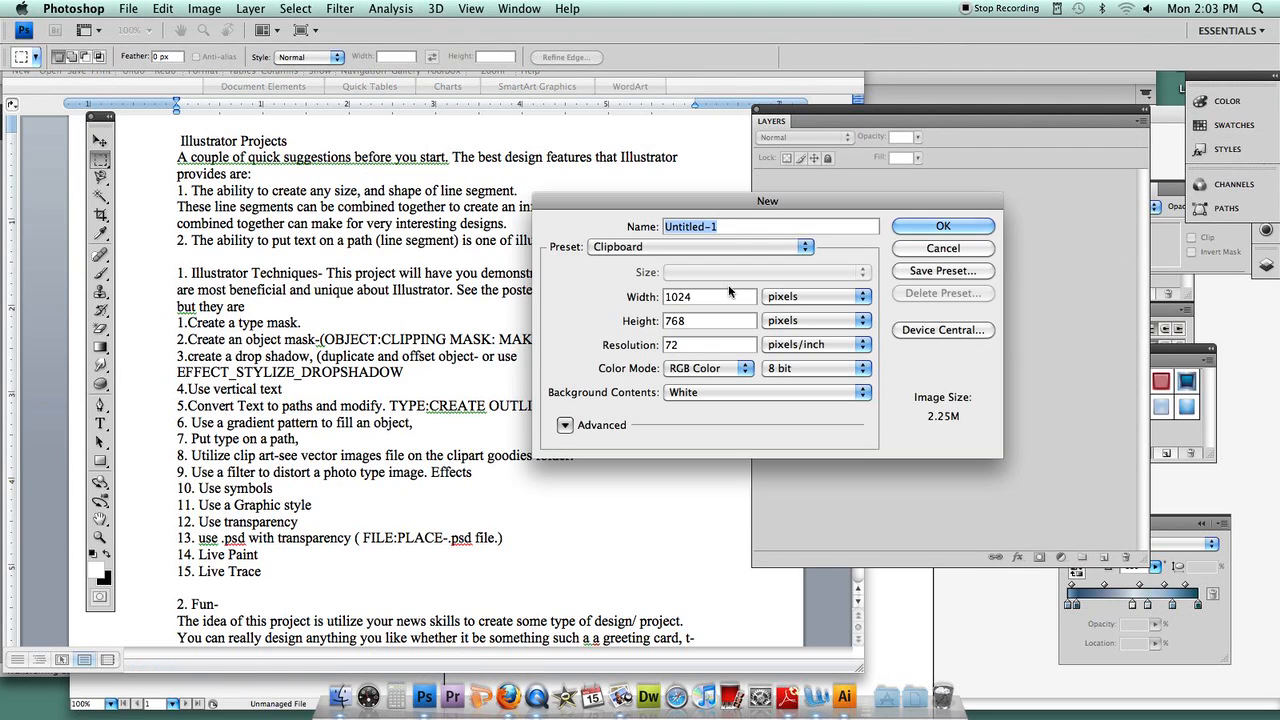
{"action": "left_click", "coordinate": [918, 228]}
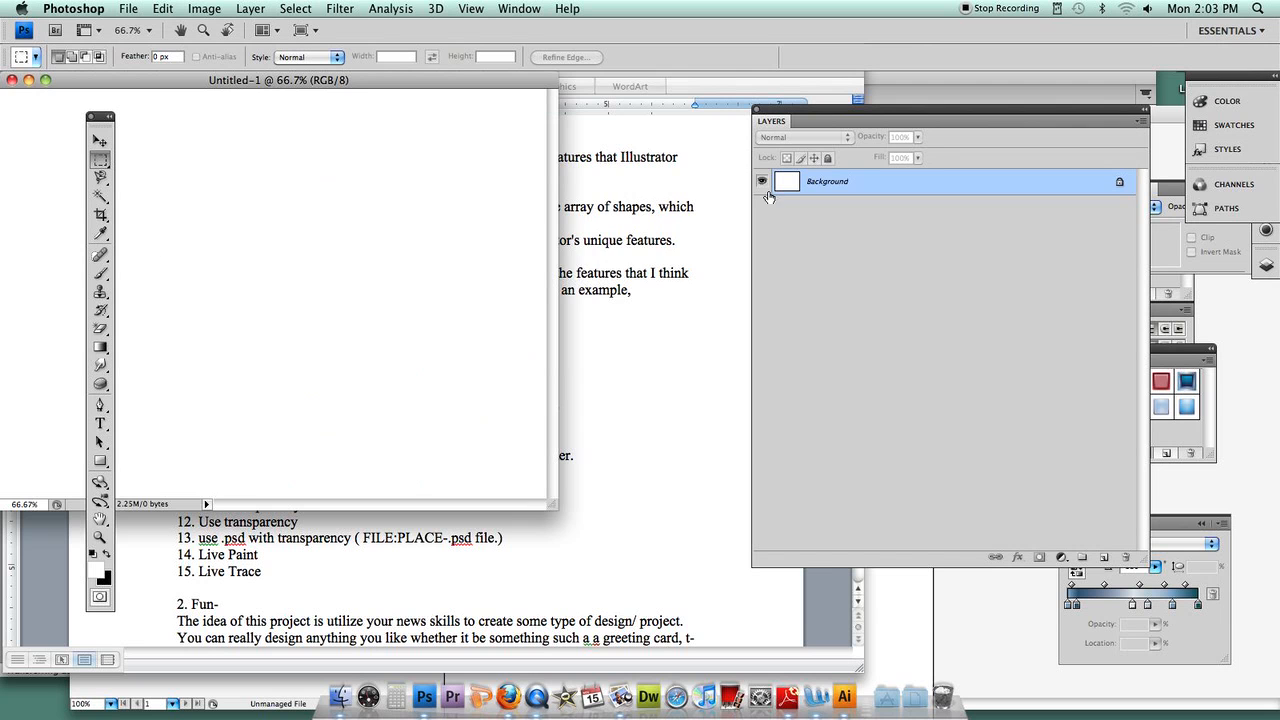
{"action": "left_click_drag", "start_coordinate": [474, 93], "coordinate": [640, 121]}
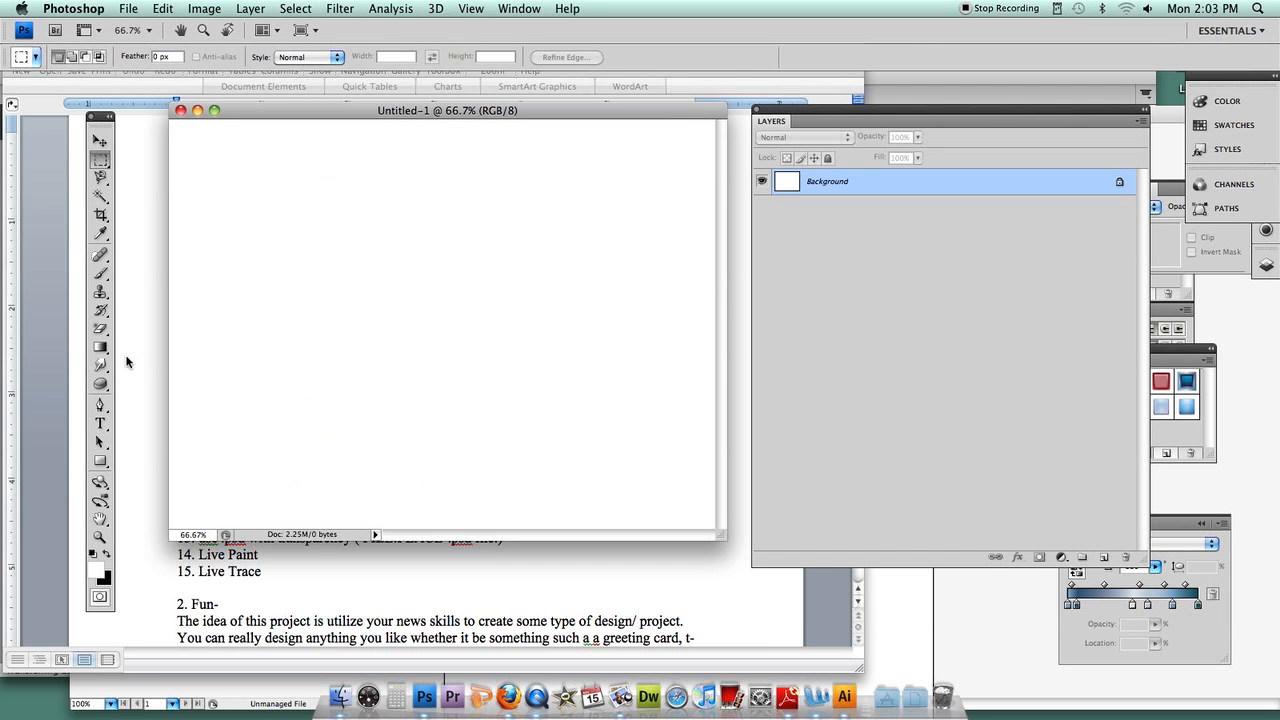
Step: Add the text "THIS IS A TEST" on the canvas in 60 pt Myriad Pro Regular
{"action": "left_click", "coordinate": [100, 424]}
{"action": "left_click", "coordinate": [285, 340]}
{"action": "type", "text": "This is a text"}
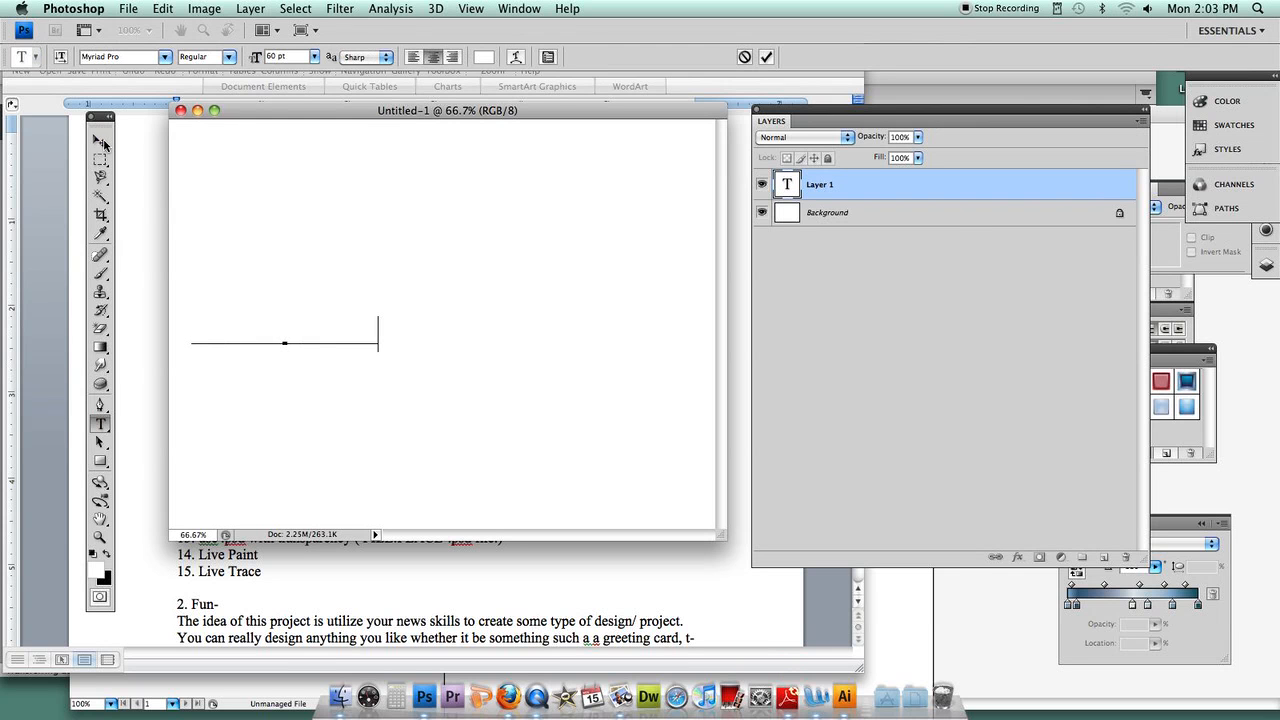
{"action": "left_click", "coordinate": [103, 143]}
Step: Try several preset styles on the text layer, ending with the one combining drop shadow, bevel and emboss, gradient overlay and stroke
{"action": "key", "text": "super+a"}
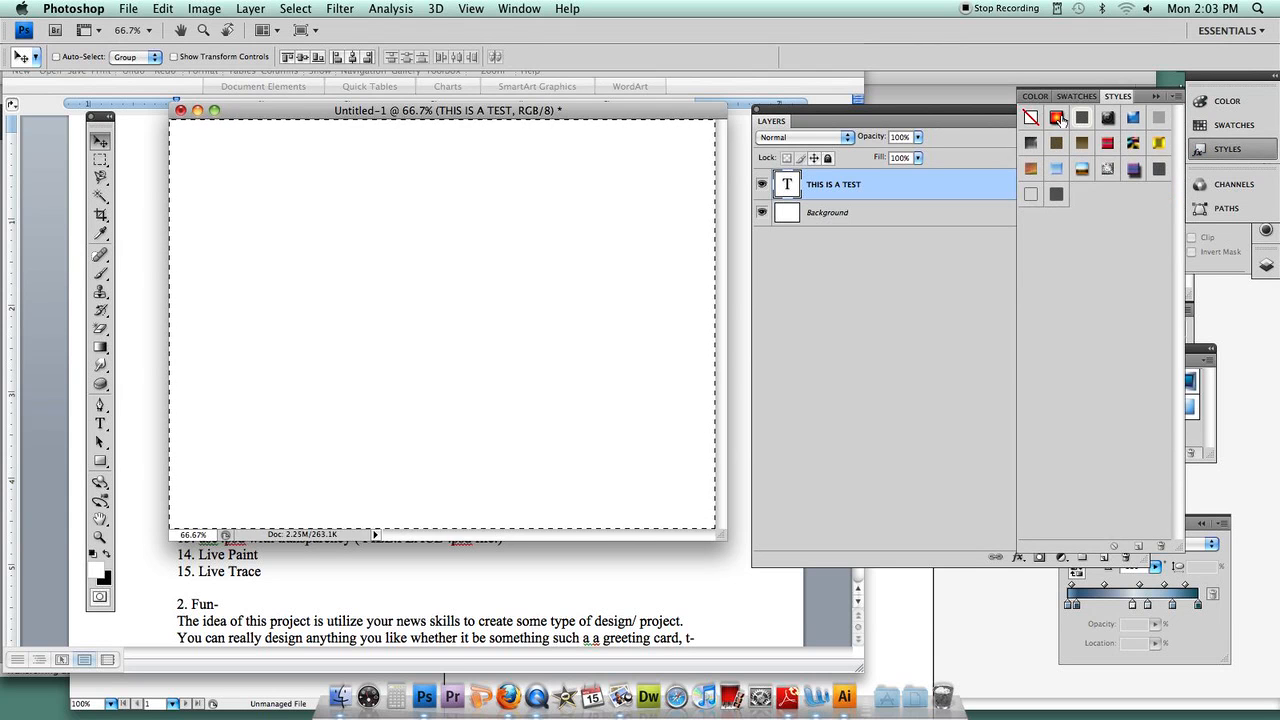
{"action": "left_click", "coordinate": [1056, 117]}
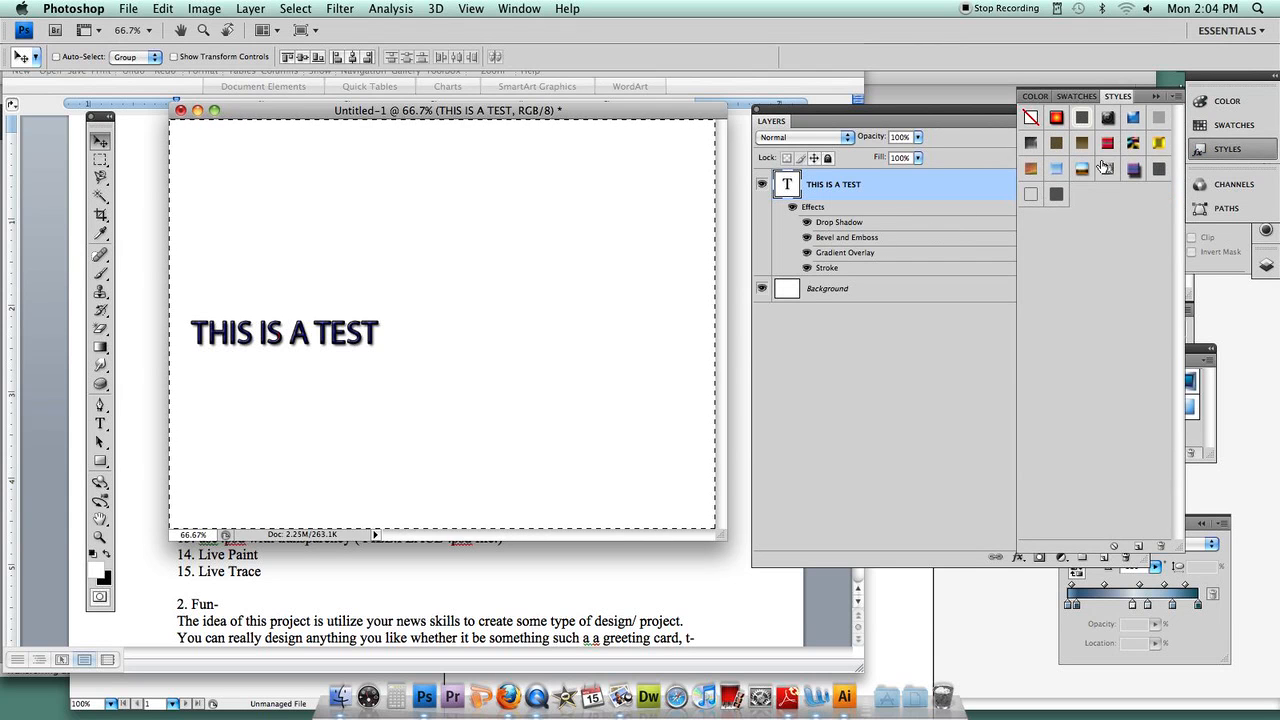
{"action": "left_click", "coordinate": [1056, 167]}
{"action": "left_click", "coordinate": [1081, 142]}
{"action": "left_click", "coordinate": [1107, 142]}
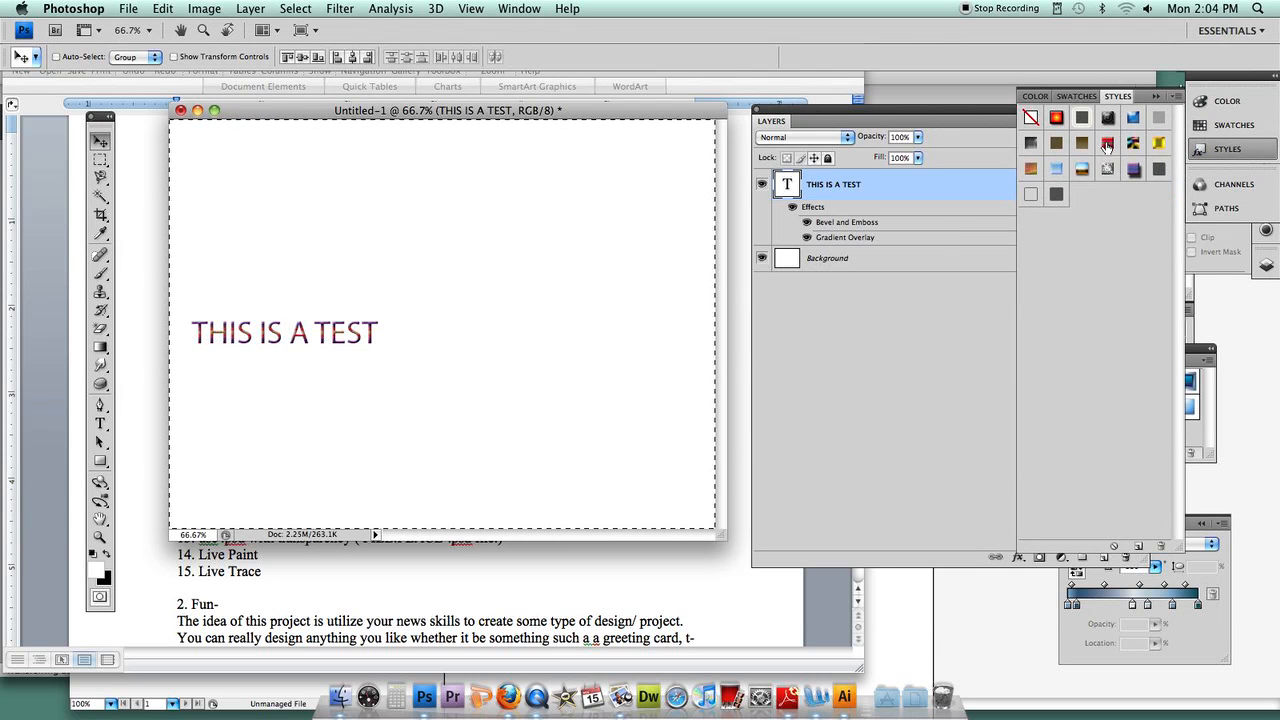
{"action": "left_click", "coordinate": [1155, 145]}
{"action": "left_click", "coordinate": [1133, 143]}
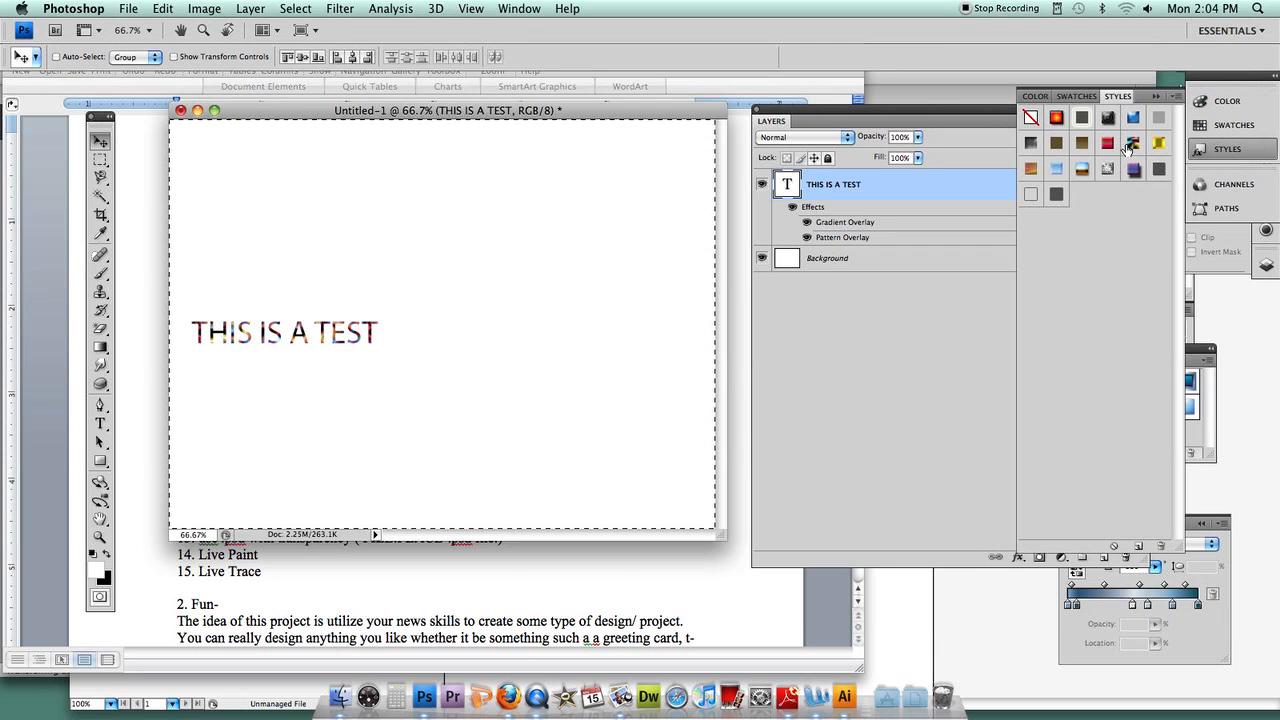
{"action": "left_click", "coordinate": [1056, 117]}
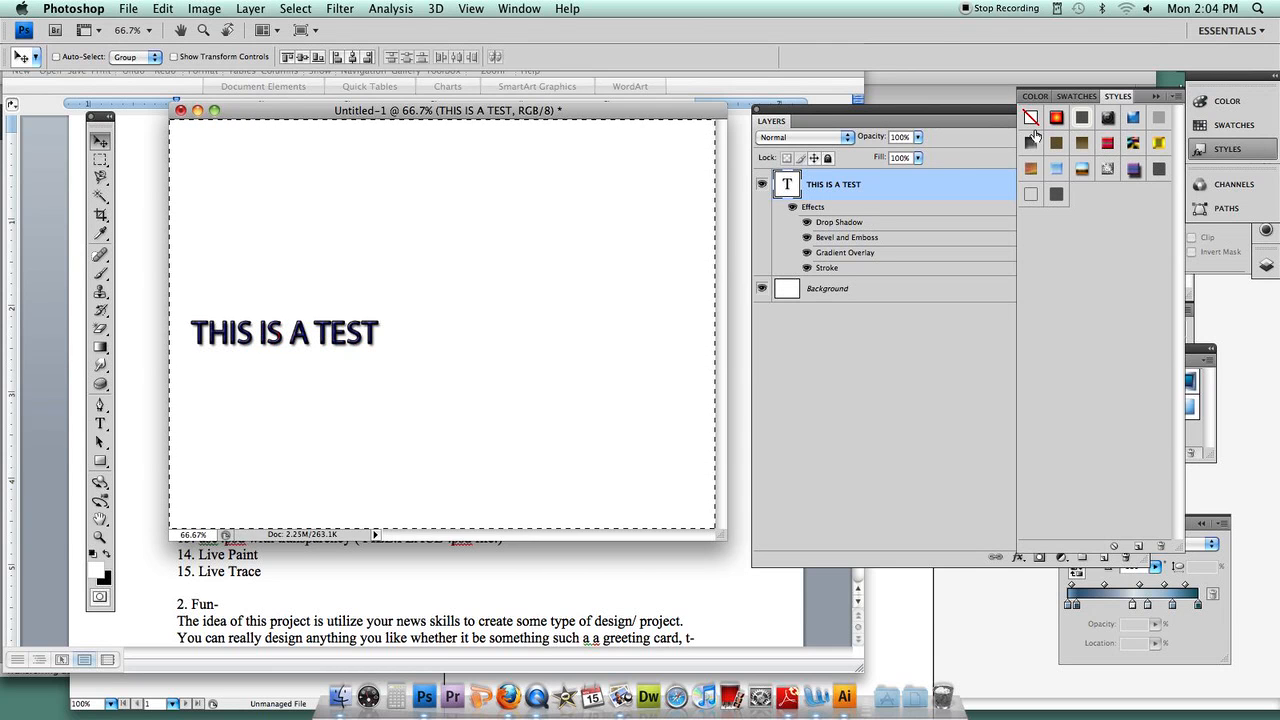
Step: Enlarge the styled text across the middle of the canvas and hide the white Background layer
{"action": "left_click_drag", "start_coordinate": [398, 322], "coordinate": [575, 271]}
{"action": "key", "text": "ctrl+t"}
{"action": "key", "text": "Return"}
{"action": "left_click", "coordinate": [762, 289]}
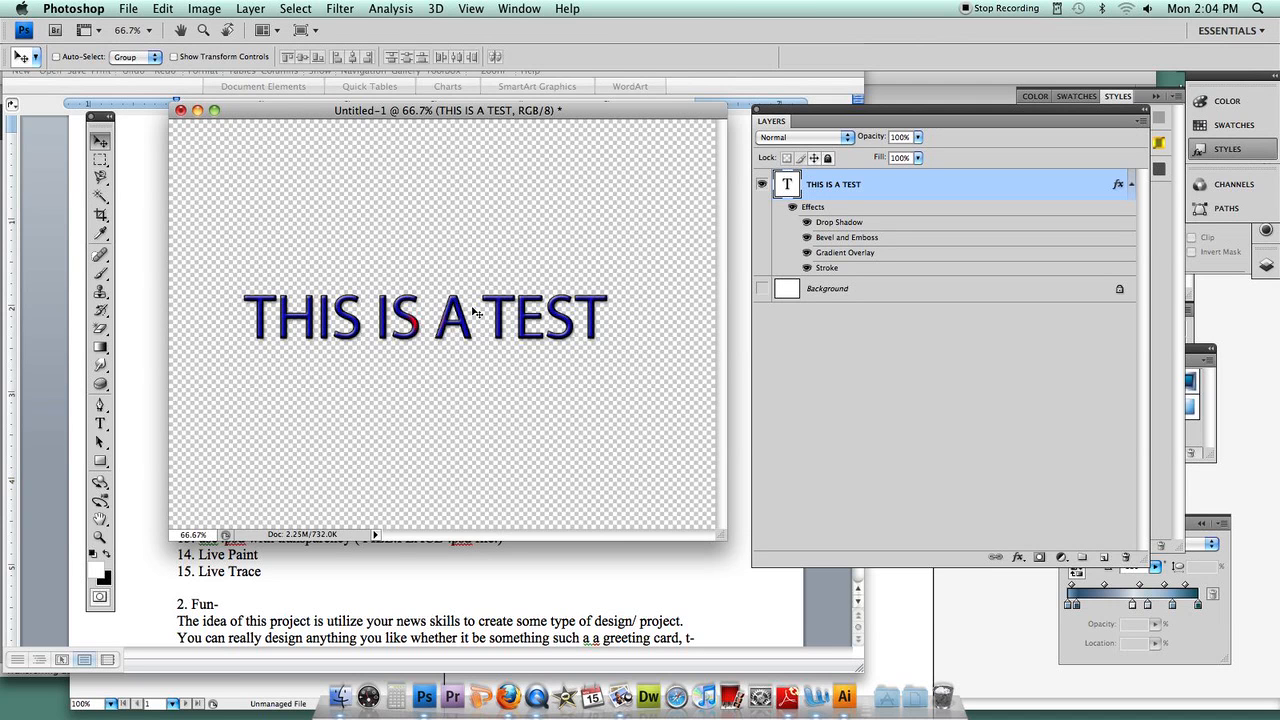
Step: Save the document as transparent.psd on the Desktop in Photoshop format with layers kept
{"action": "left_click", "coordinate": [128, 8]}
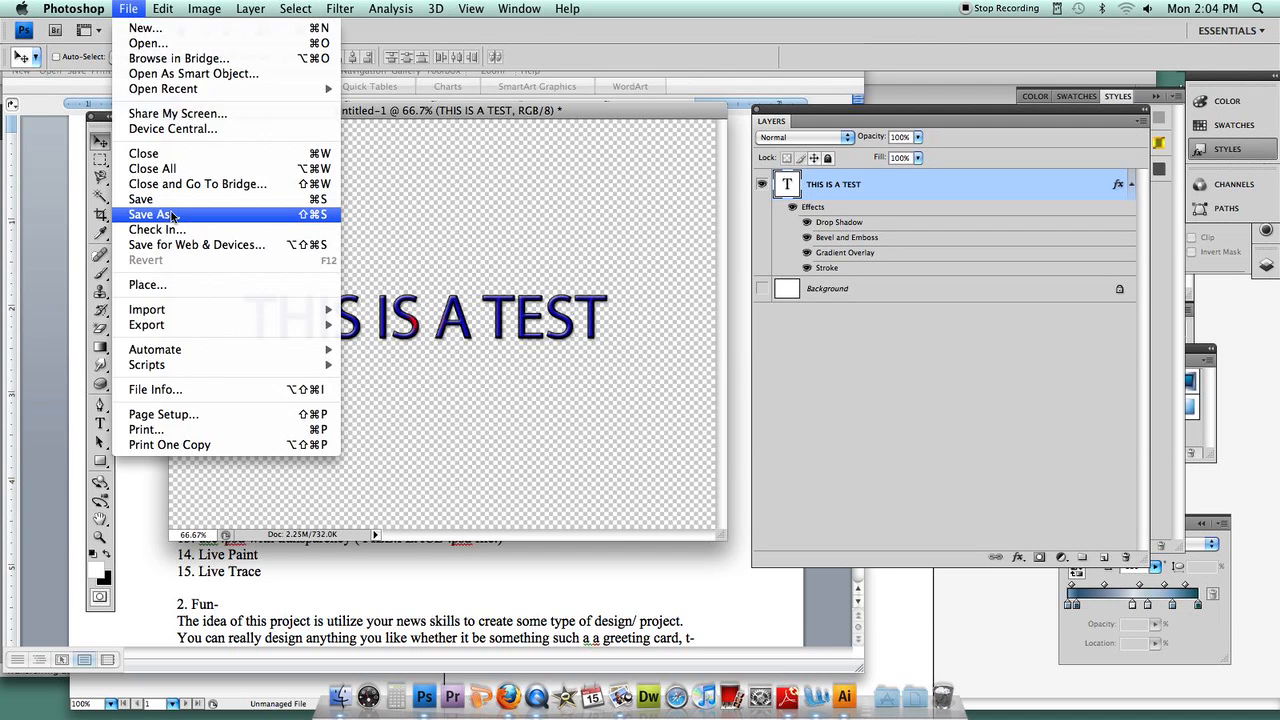
{"action": "left_click", "coordinate": [296, 238]}
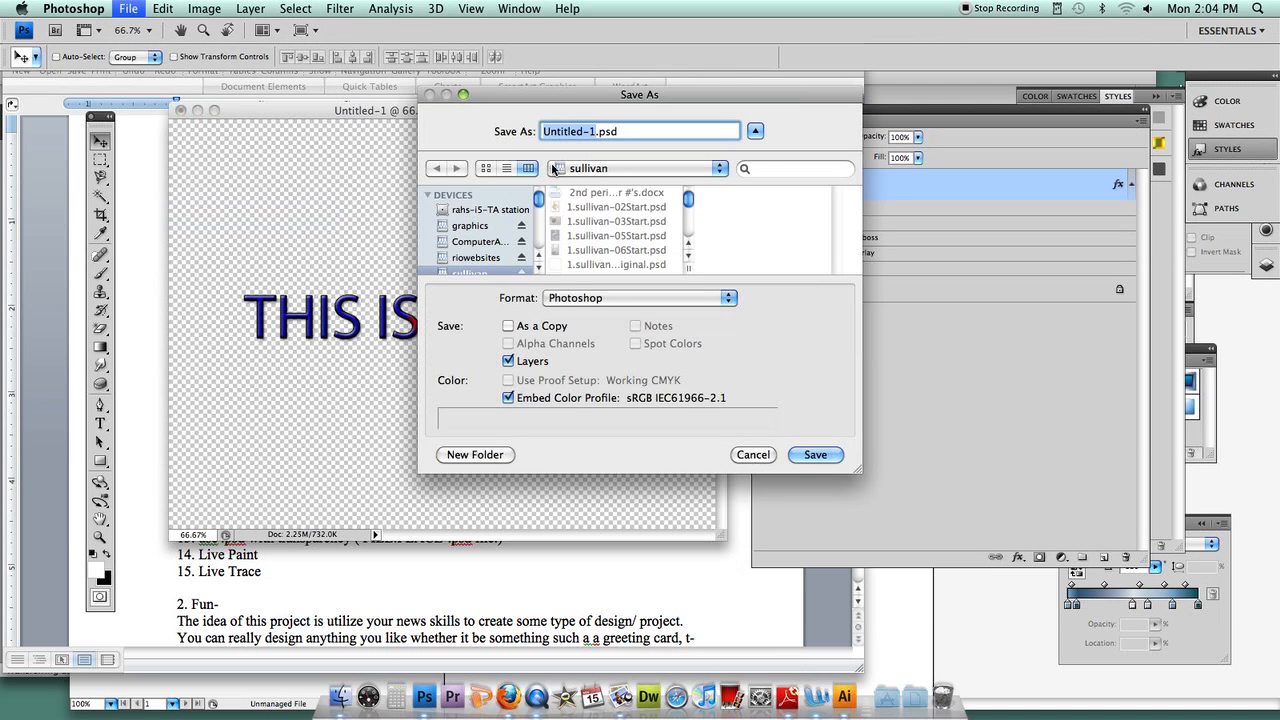
{"action": "type", "text": "transparent"}
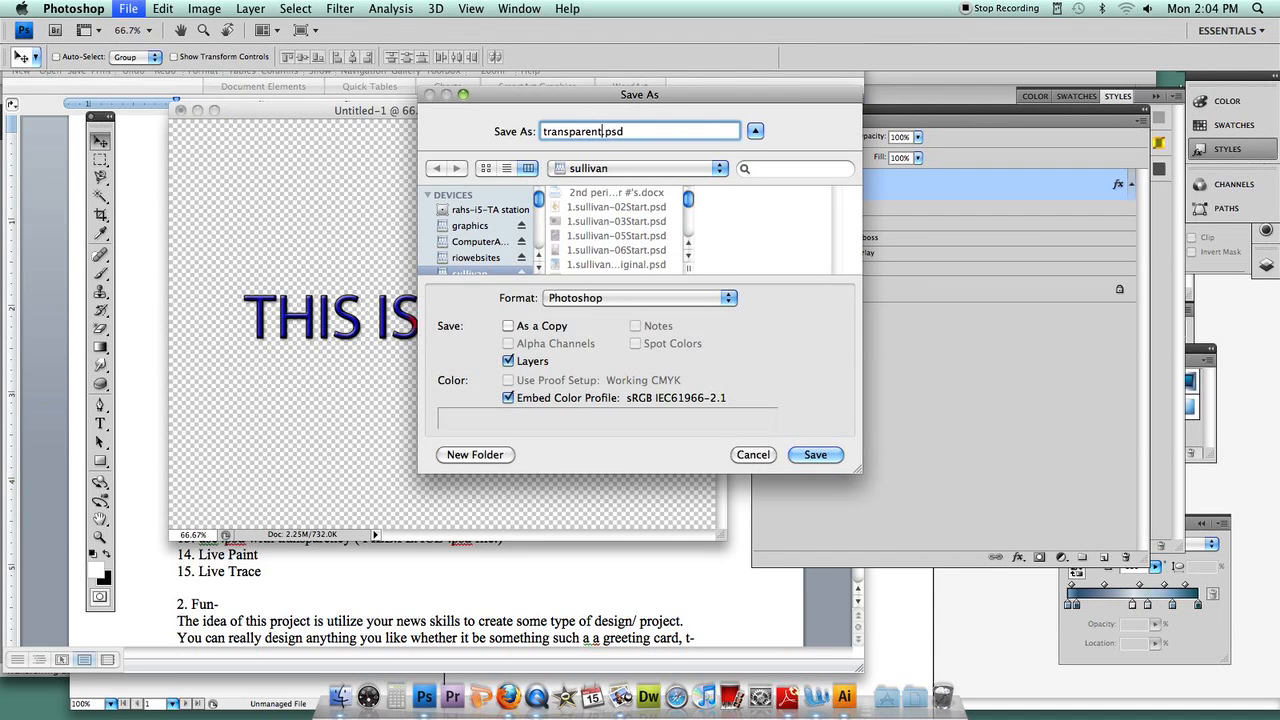
{"action": "scroll", "coordinate": [530, 232], "scroll_direction": "down", "scroll_amount": 5}
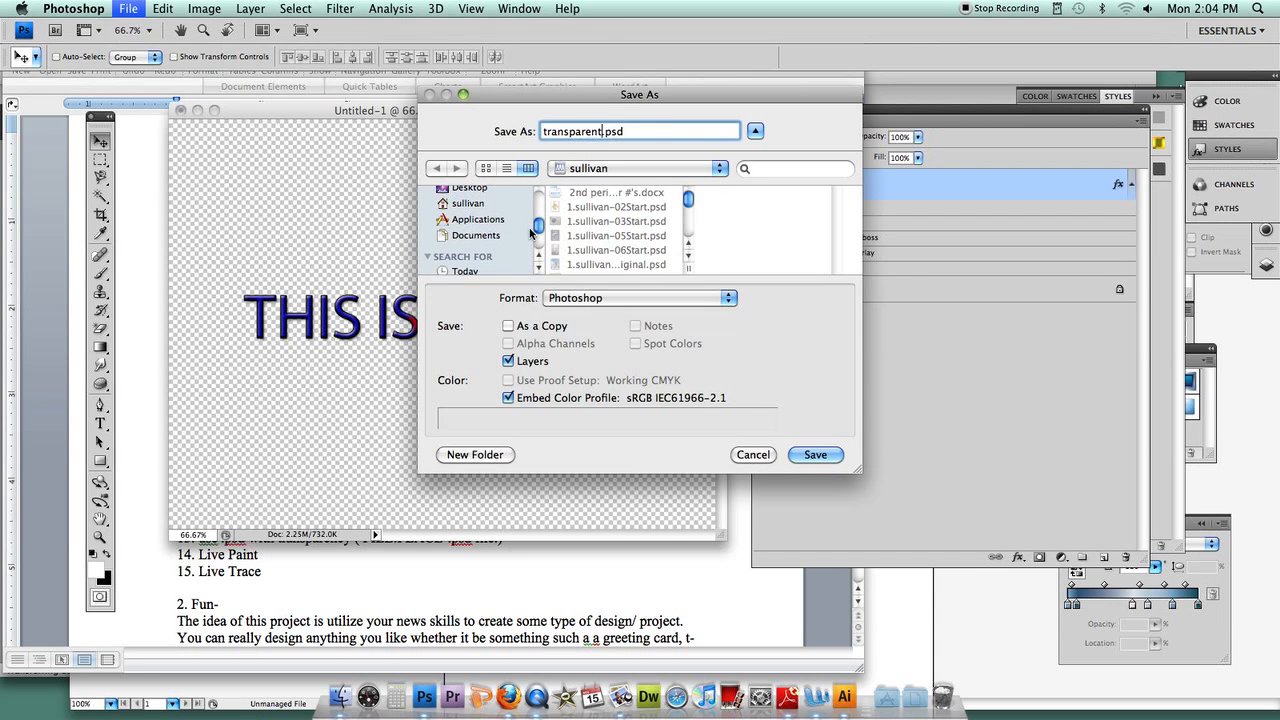
{"action": "left_click", "coordinate": [480, 191]}
{"action": "left_click", "coordinate": [812, 452]}
{"action": "key", "text": "Return"}
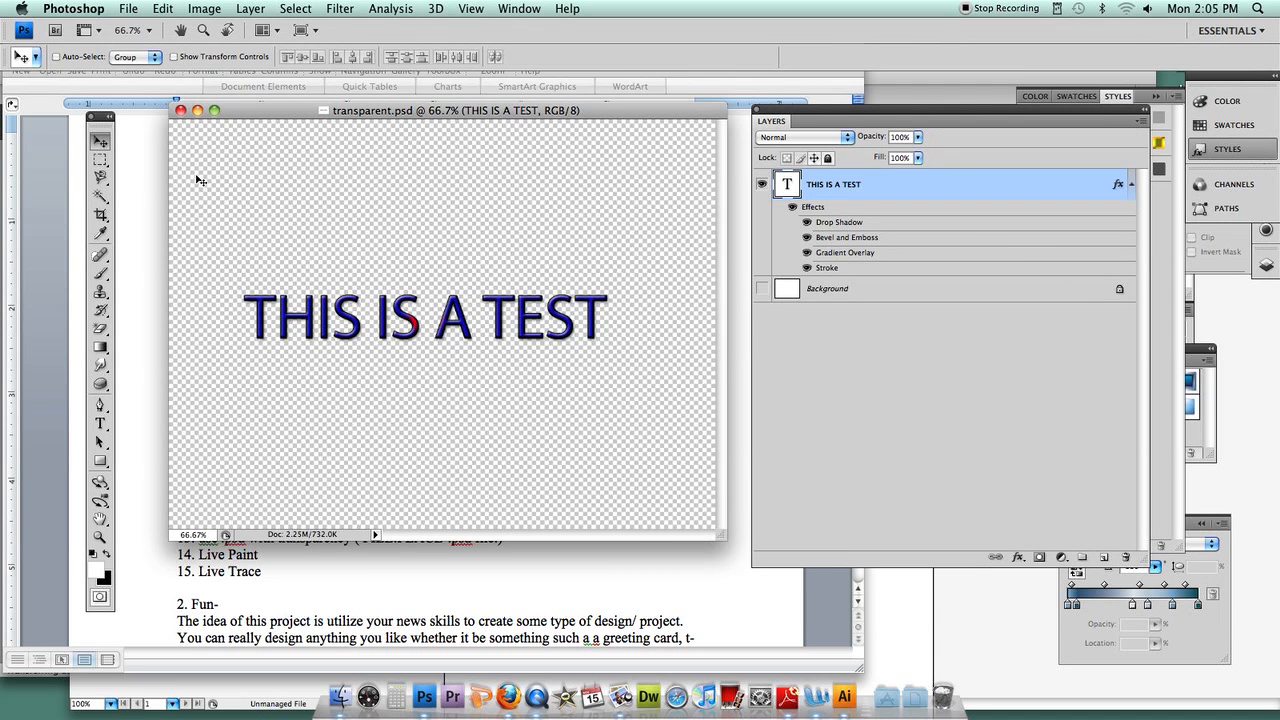
Step: Switch to Illustrator and place transparent.psd from the Desktop unlinked, with the preview shown and layers converted to objects
{"action": "left_click", "coordinate": [138, 190]}
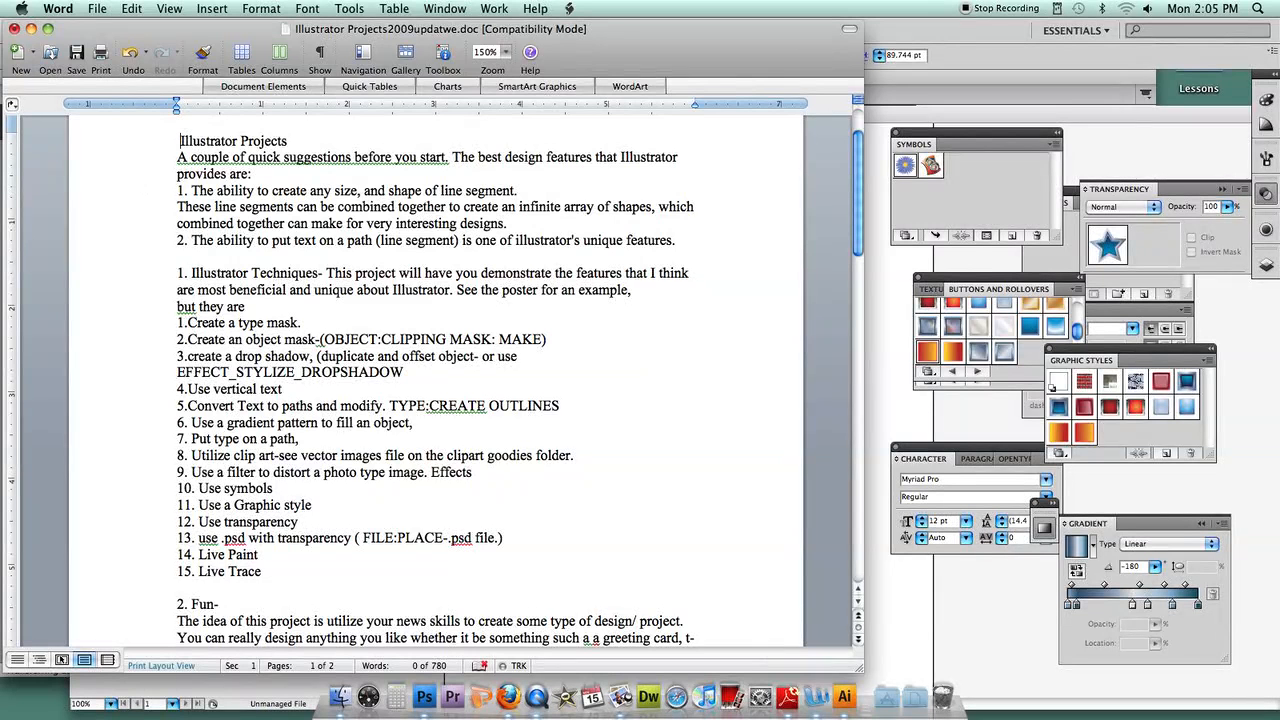
{"action": "left_click", "coordinate": [845, 696]}
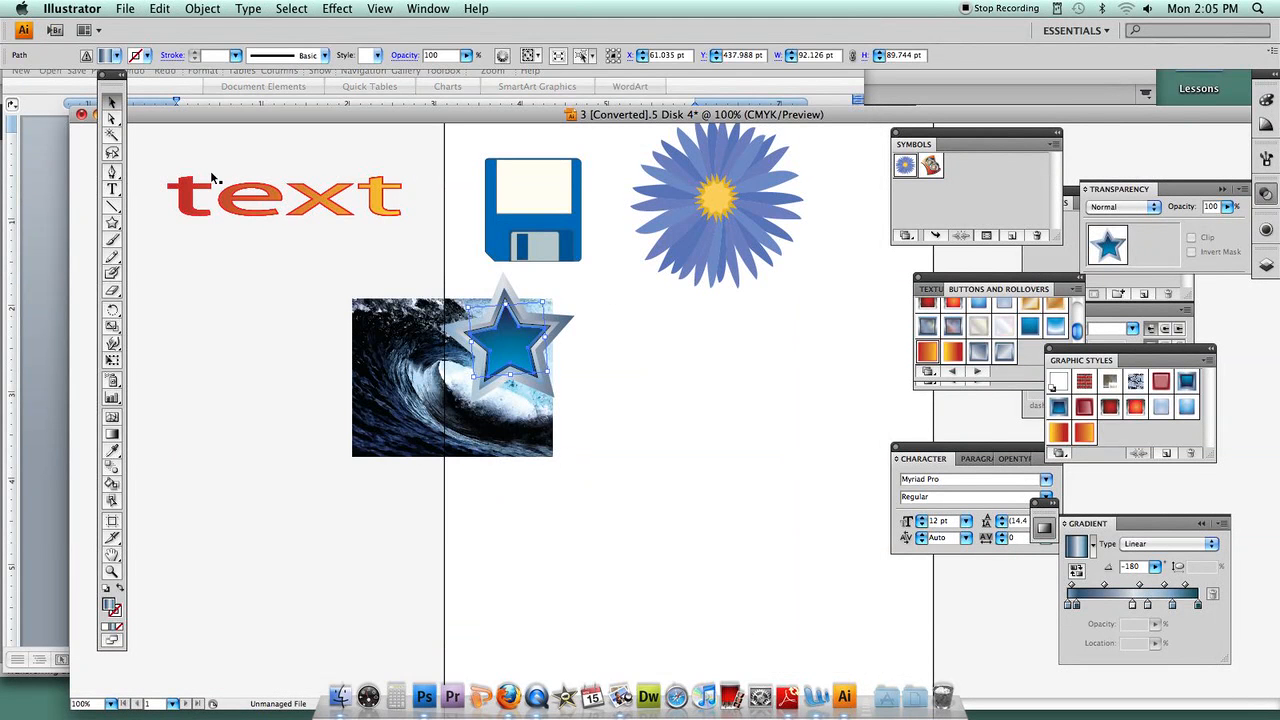
{"action": "left_click", "coordinate": [229, 277]}
{"action": "left_click", "coordinate": [129, 14]}
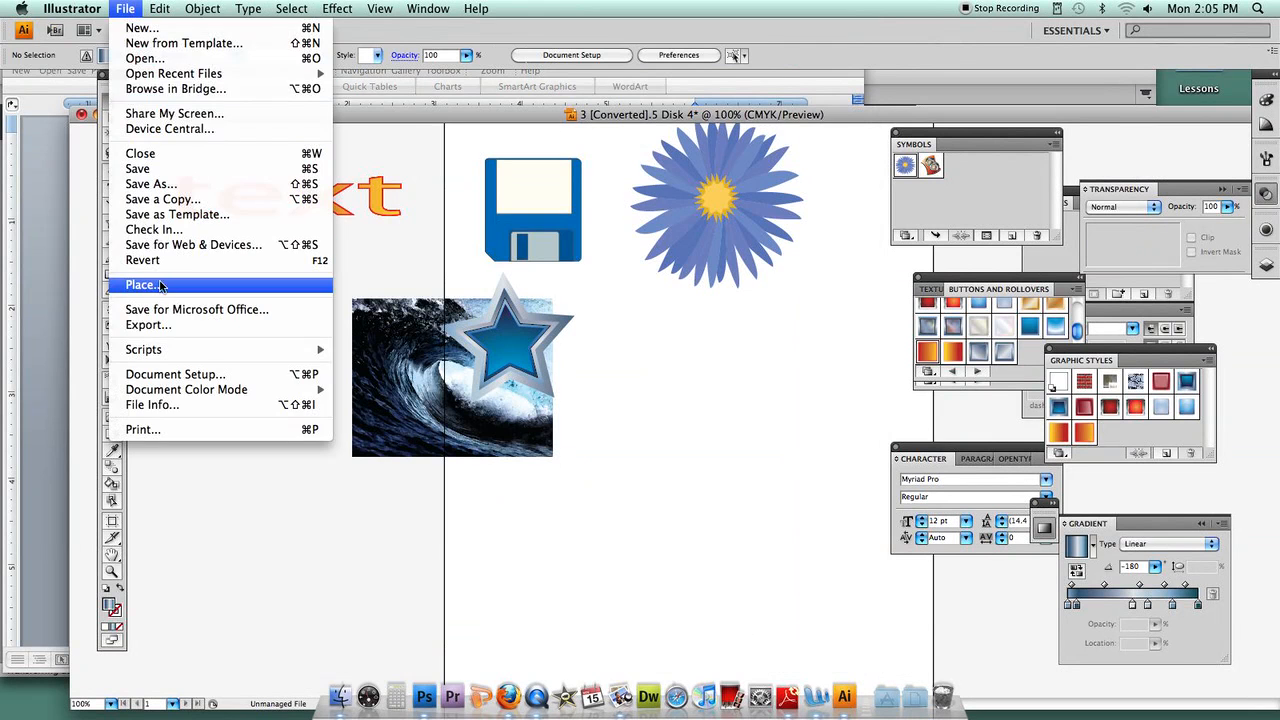
{"action": "left_click", "coordinate": [150, 284]}
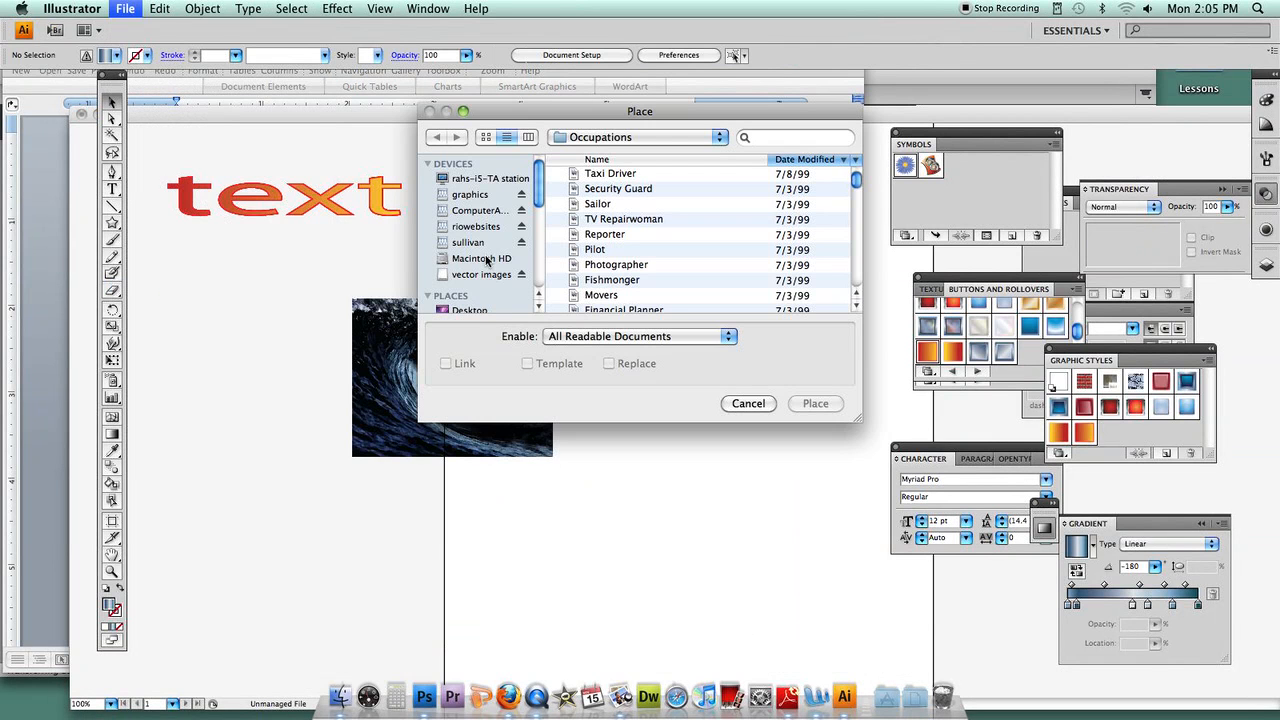
{"action": "left_click", "coordinate": [470, 310]}
{"action": "left_click", "coordinate": [600, 174]}
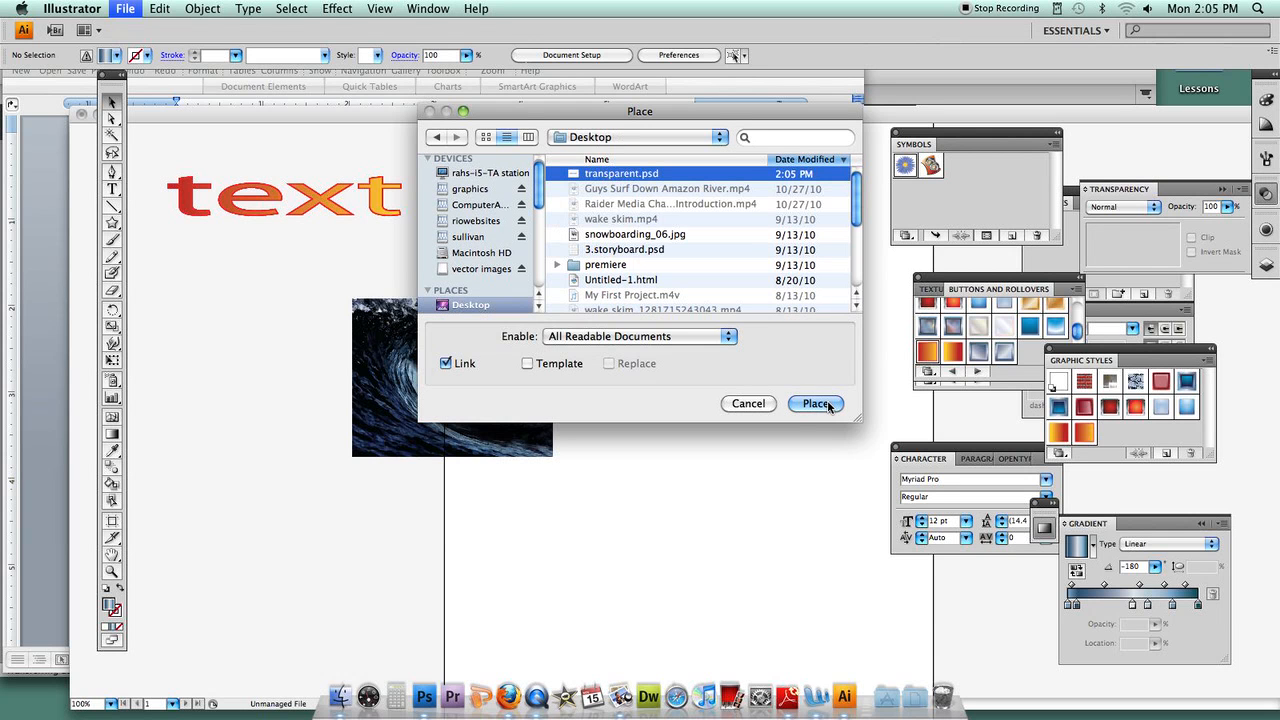
{"action": "left_click", "coordinate": [446, 364]}
{"action": "left_click", "coordinate": [815, 404]}
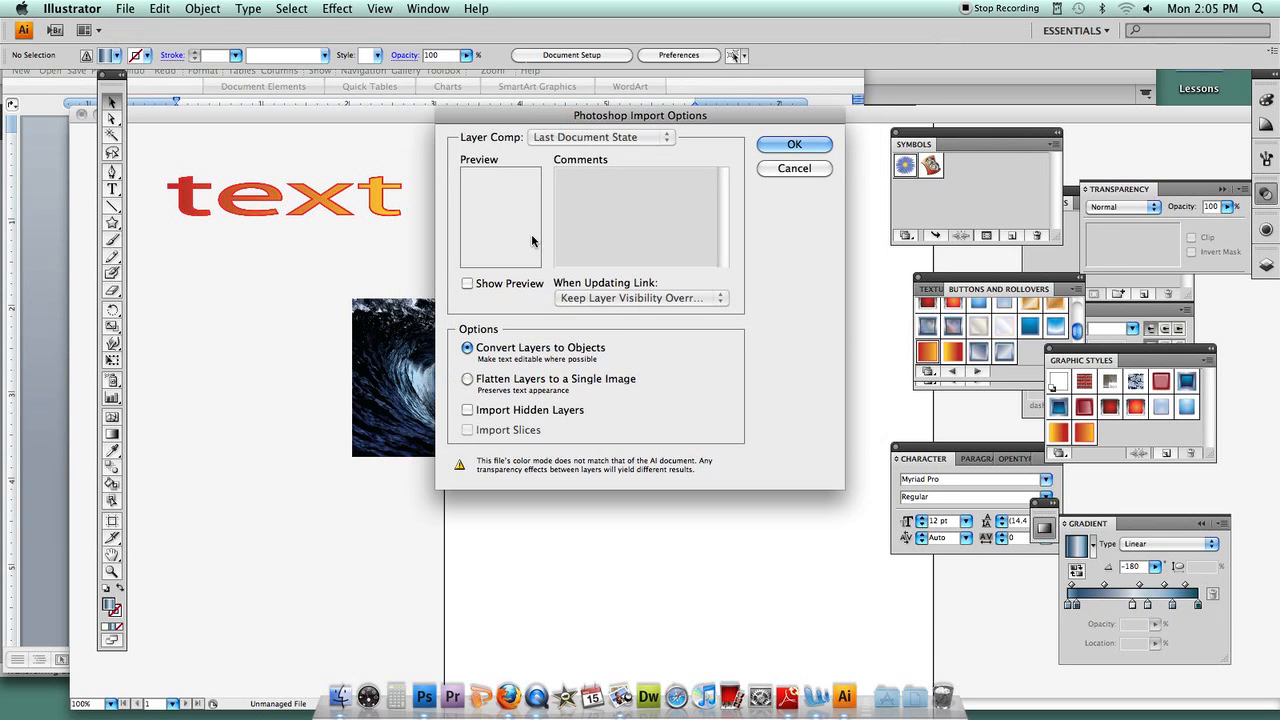
{"action": "left_click", "coordinate": [467, 284]}
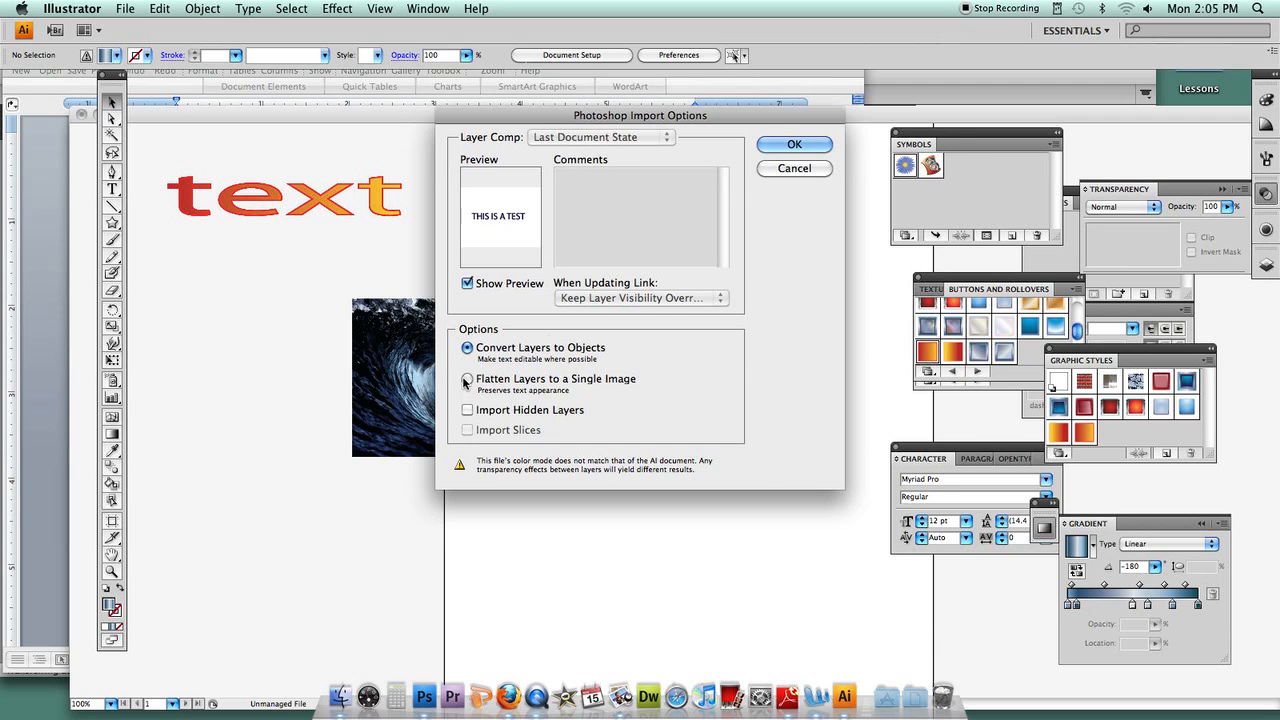
{"action": "left_click", "coordinate": [779, 146]}
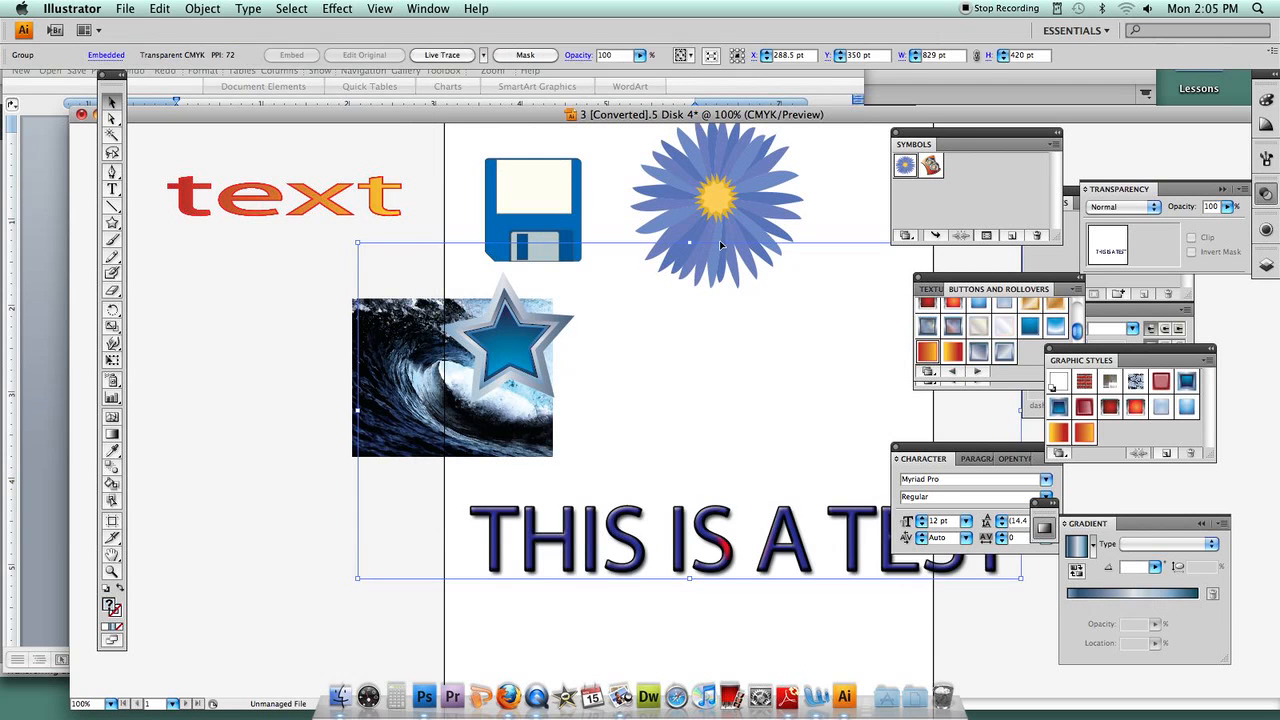
Step: Scale the placed "THIS IS A TEST" artwork down to about 394 pt wide and move its text just below the wave photo
{"action": "left_click_drag", "start_coordinate": [621, 530], "coordinate": [503, 448]}
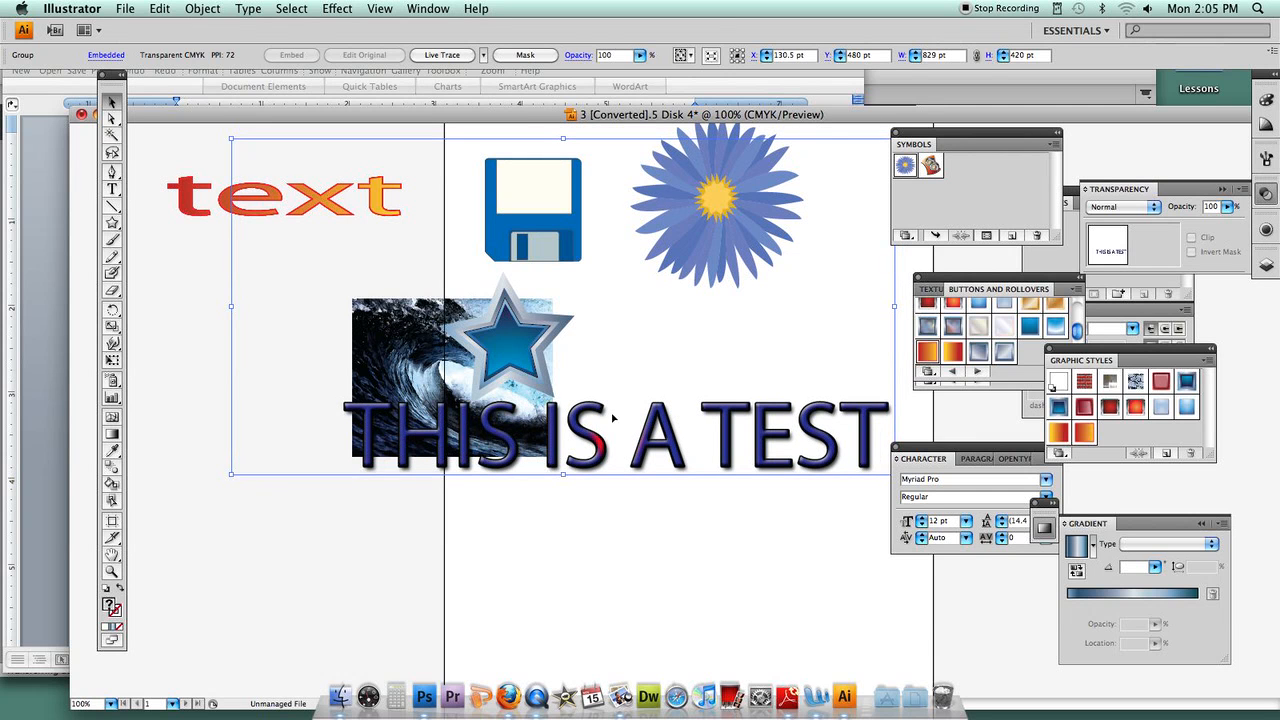
{"action": "left_click_drag", "start_coordinate": [228, 145], "coordinate": [579, 314]}
{"action": "left_click_drag", "start_coordinate": [597, 443], "coordinate": [355, 514]}
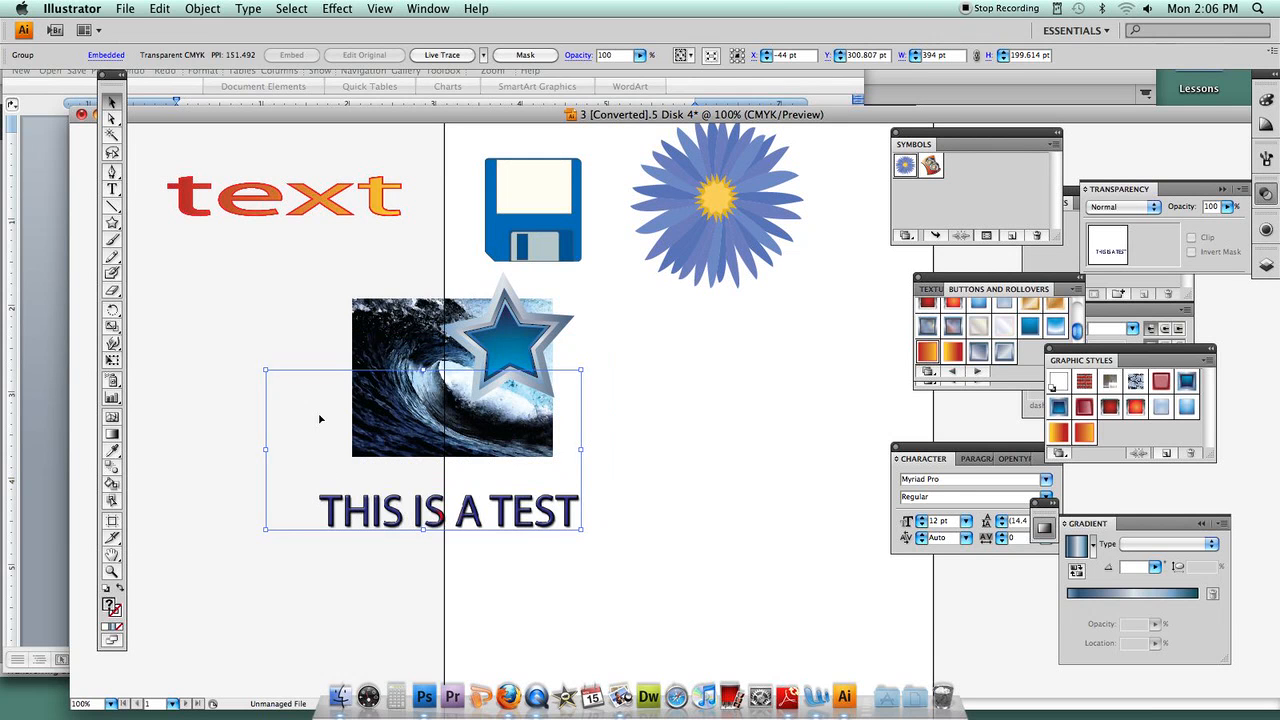
{"action": "left_click", "coordinate": [120, 9]}
{"action": "left_click", "coordinate": [176, 285]}
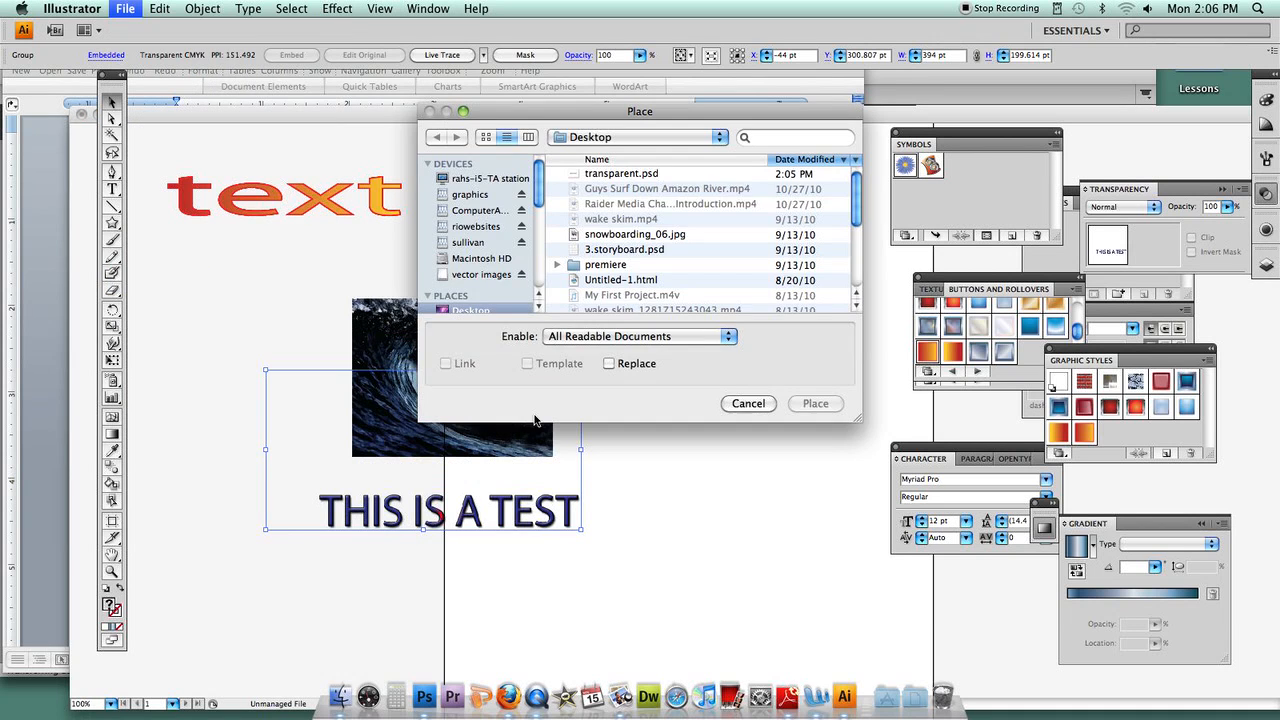
{"action": "left_click", "coordinate": [750, 403]}
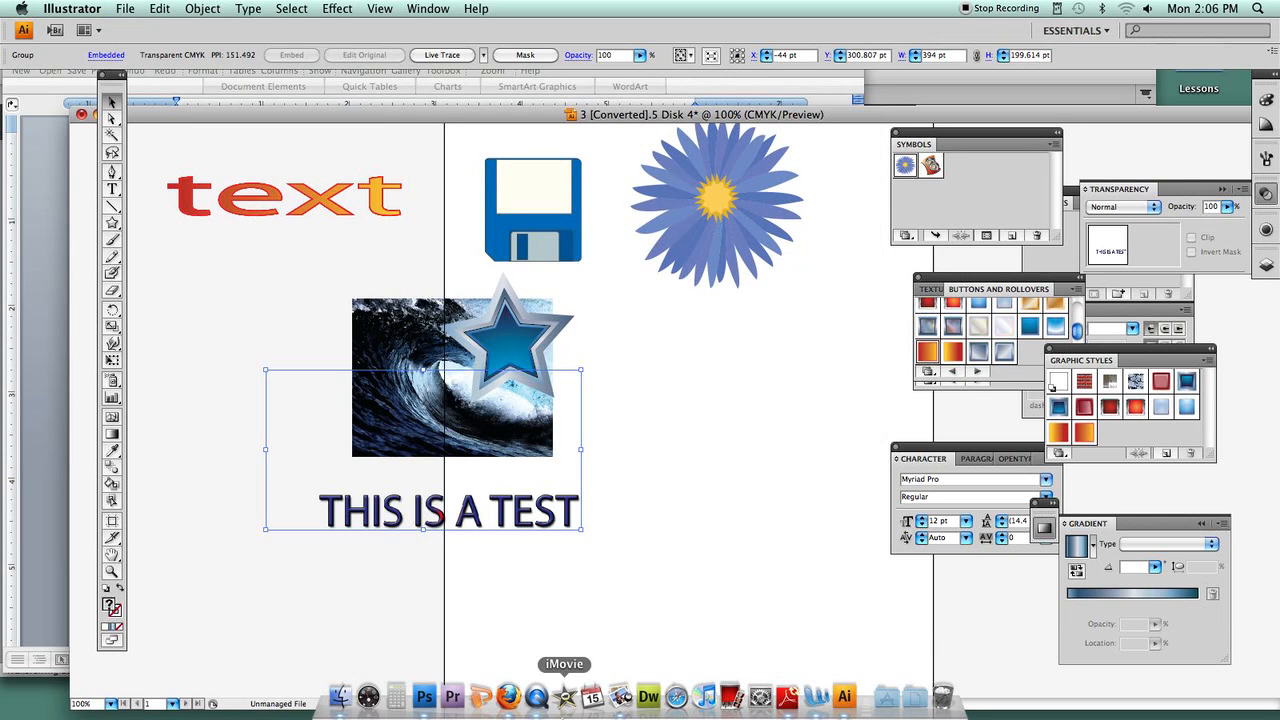
Step: Switch to Photoshop, move the Layers panel aside and add a new empty layer above the text layer in transparent.psd
{"action": "left_click", "coordinate": [424, 696]}
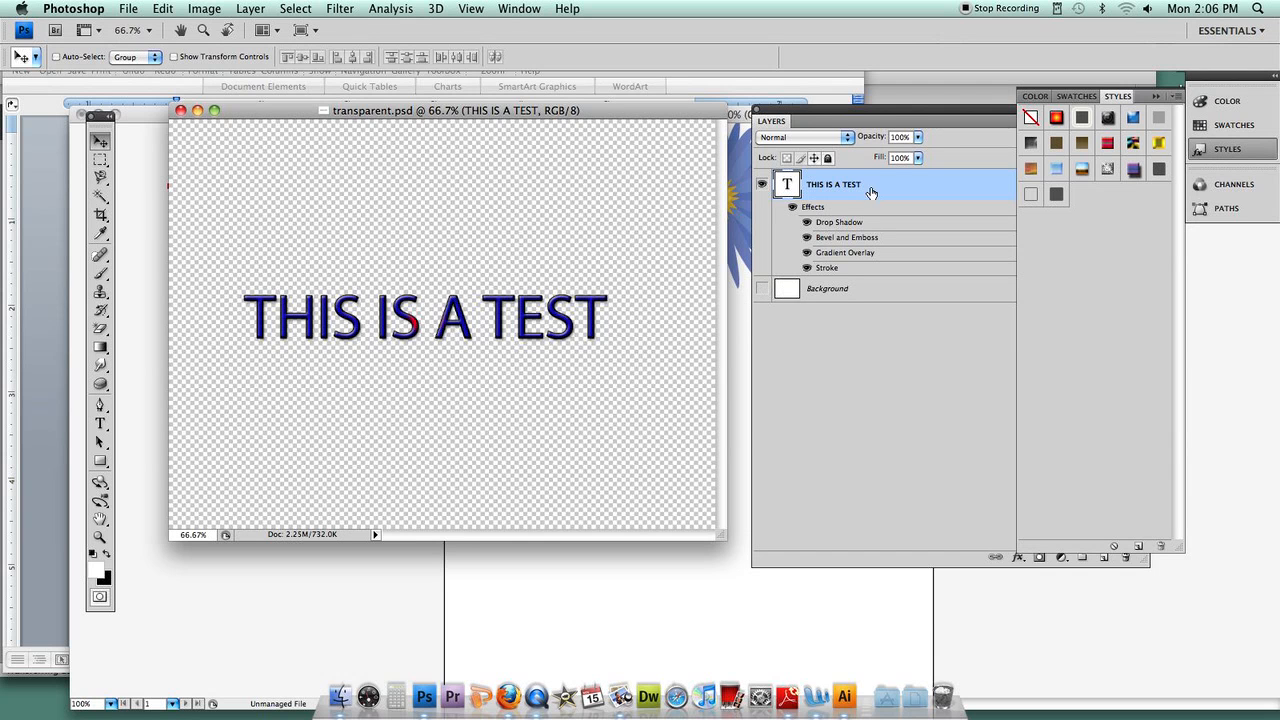
{"action": "left_click_drag", "start_coordinate": [876, 111], "coordinate": [806, 123]}
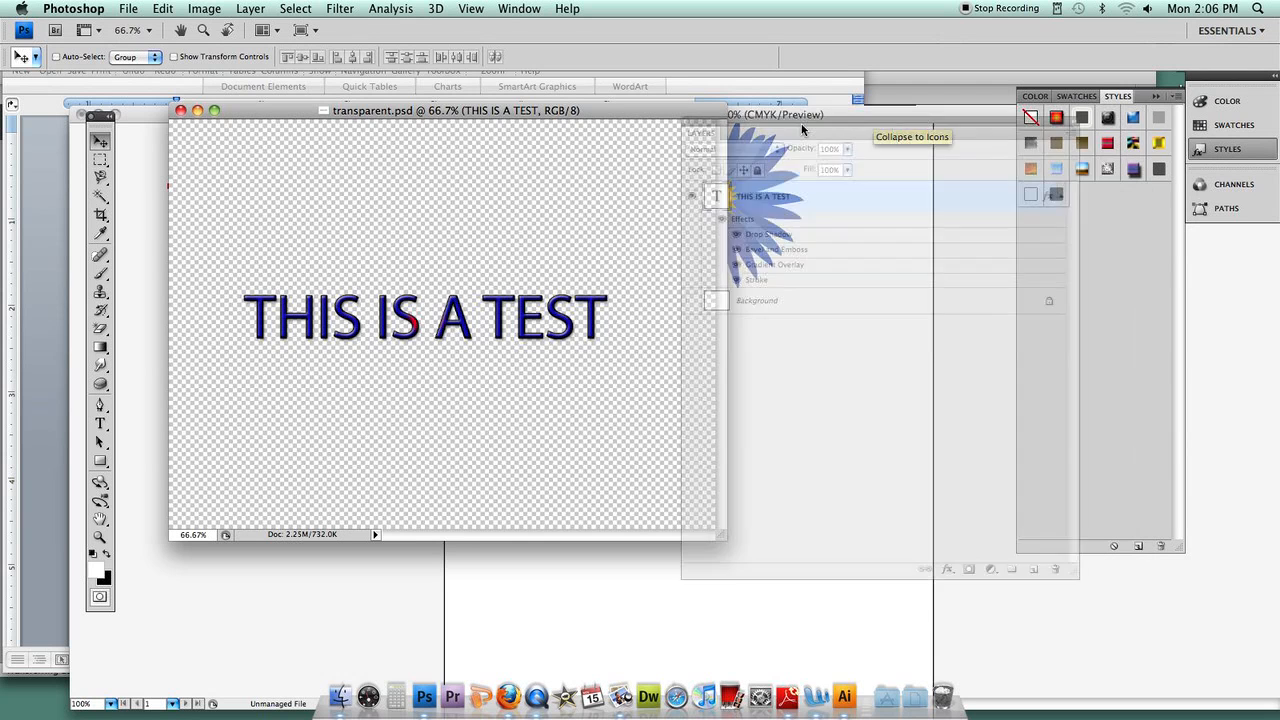
{"action": "left_click", "coordinate": [1070, 133]}
{"action": "left_click", "coordinate": [1100, 136]}
{"action": "left_click", "coordinate": [912, 265]}
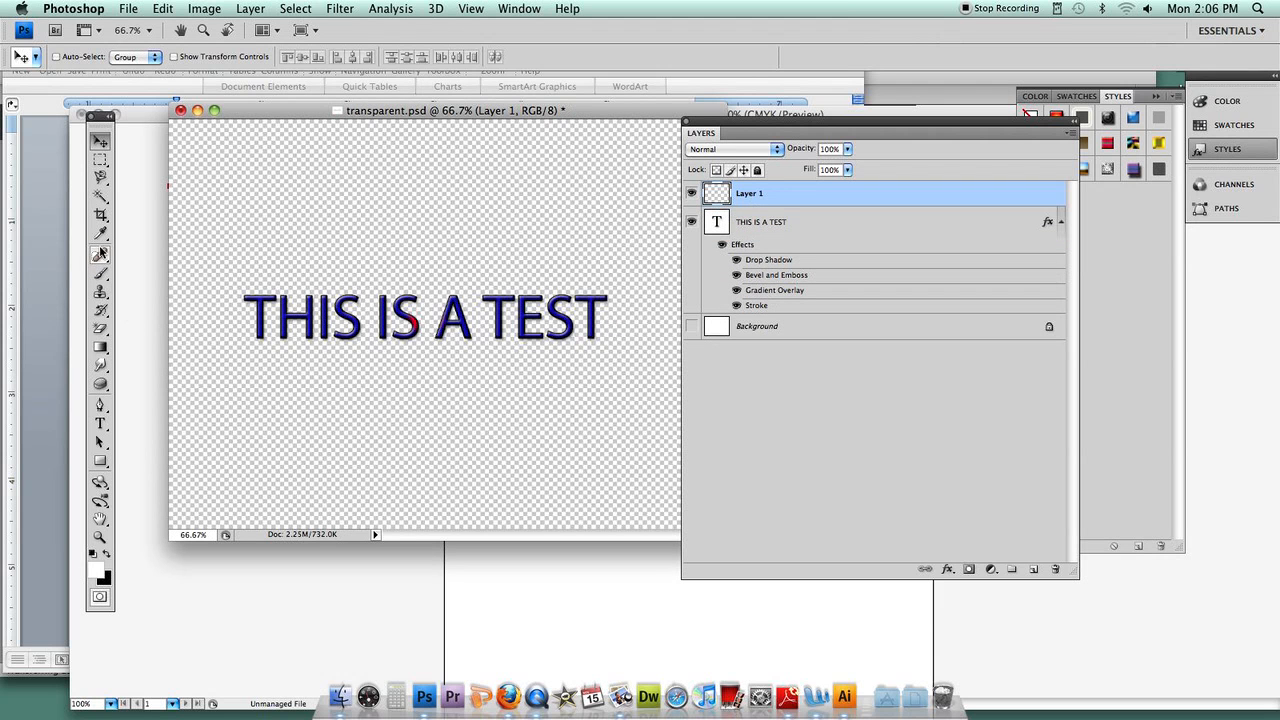
Step: Marquee a wide rectangle of about 292 by 81 pt above the text and fill it with a horizontal white-to-black gradient
{"action": "left_click", "coordinate": [100, 159]}
{"action": "left_click_drag", "start_coordinate": [215, 170], "coordinate": [298, 197]}
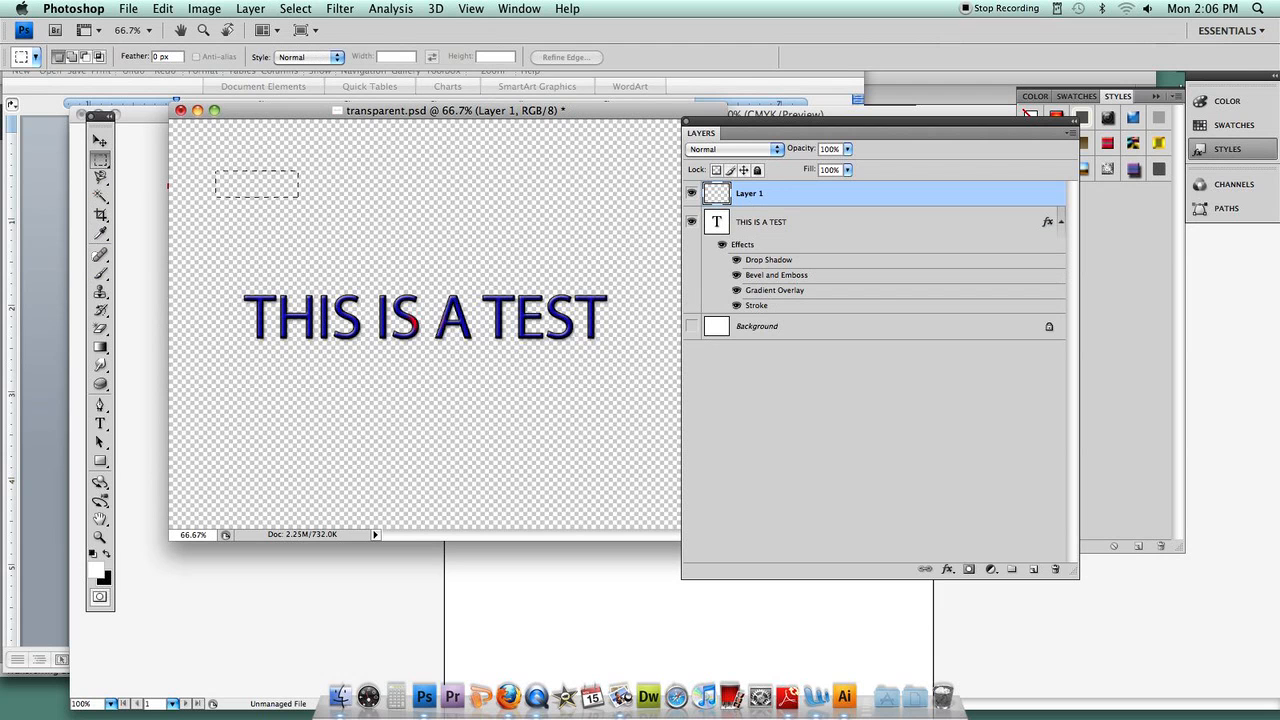
{"action": "left_click_drag", "start_coordinate": [371, 213], "coordinate": [372, 213]}
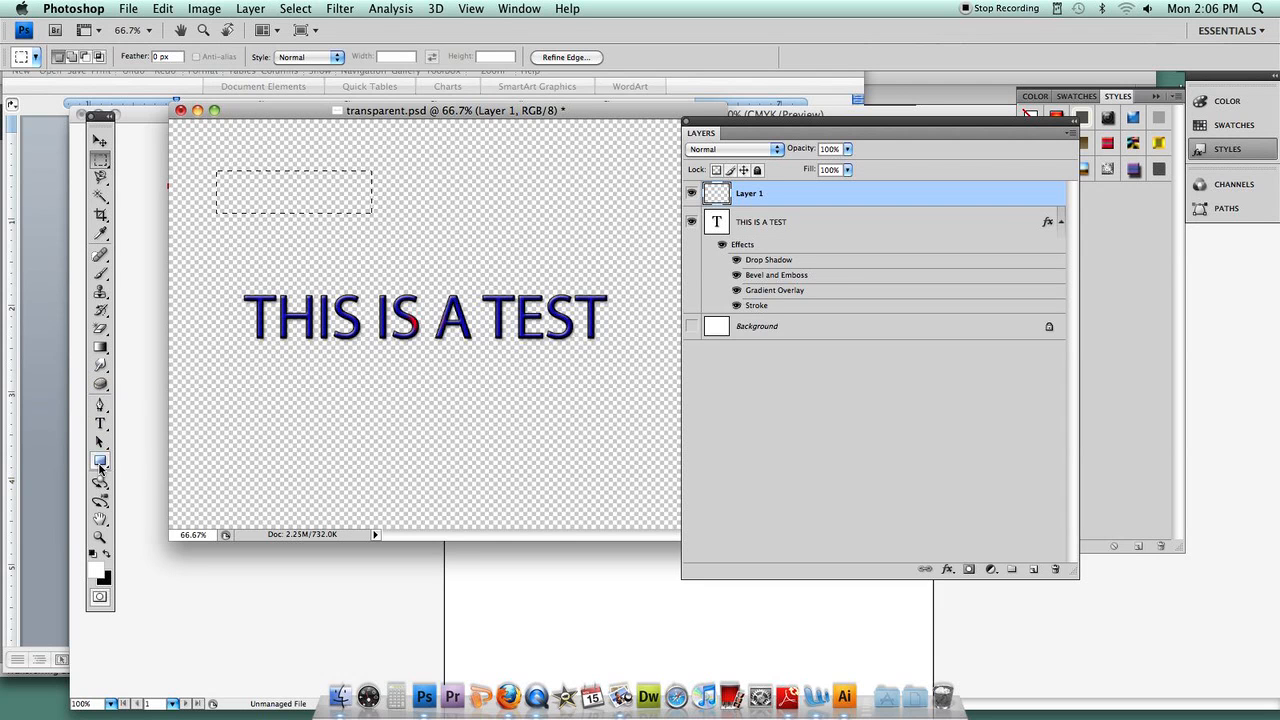
{"action": "left_click", "coordinate": [100, 348]}
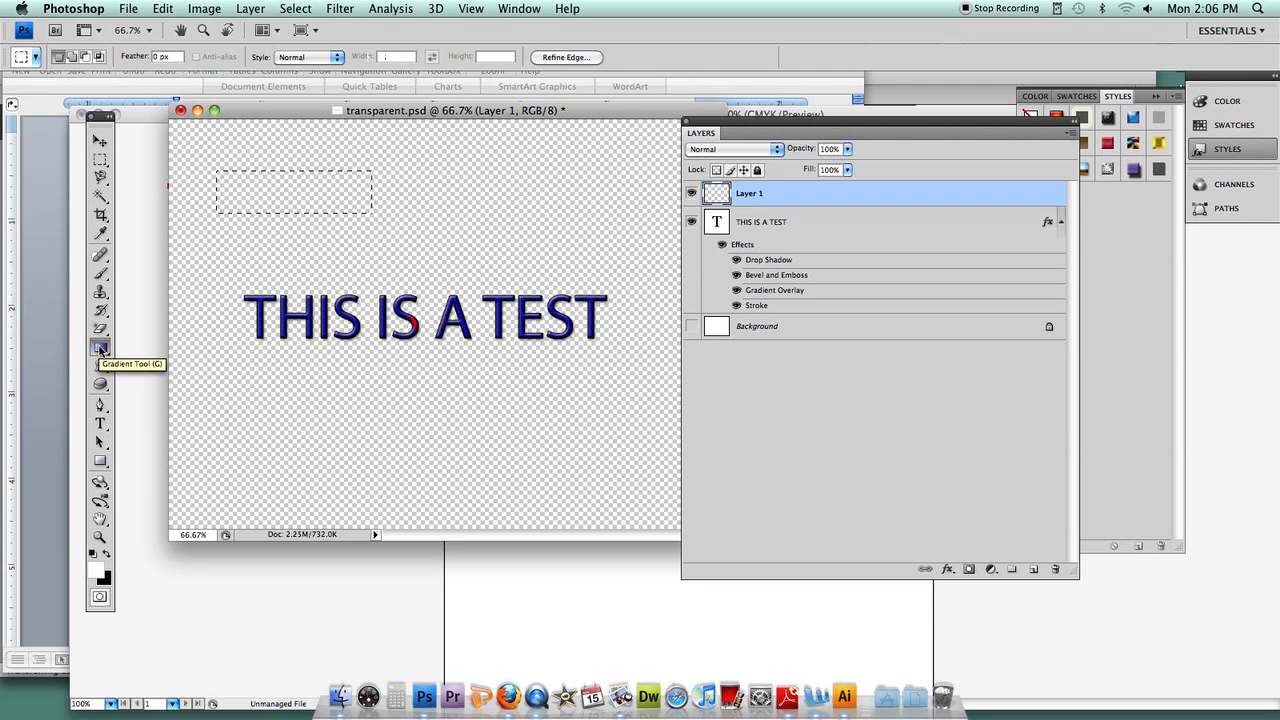
{"action": "left_click_drag", "start_coordinate": [220, 192], "coordinate": [297, 192]}
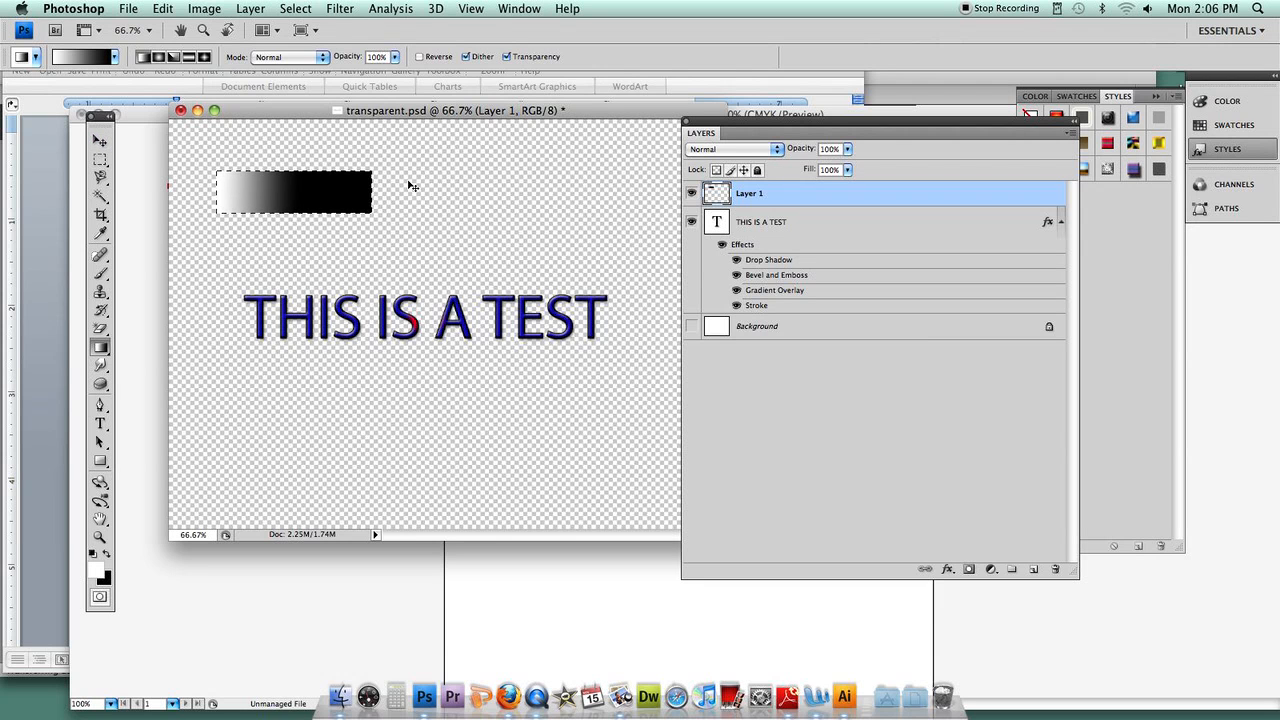
Step: Copy the gradient bar from its Photoshop layer and paste it into the Illustrator document
{"action": "key", "text": "super+w"}
{"action": "left_click", "coordinate": [697, 134]}
{"action": "key", "text": "super+a"}
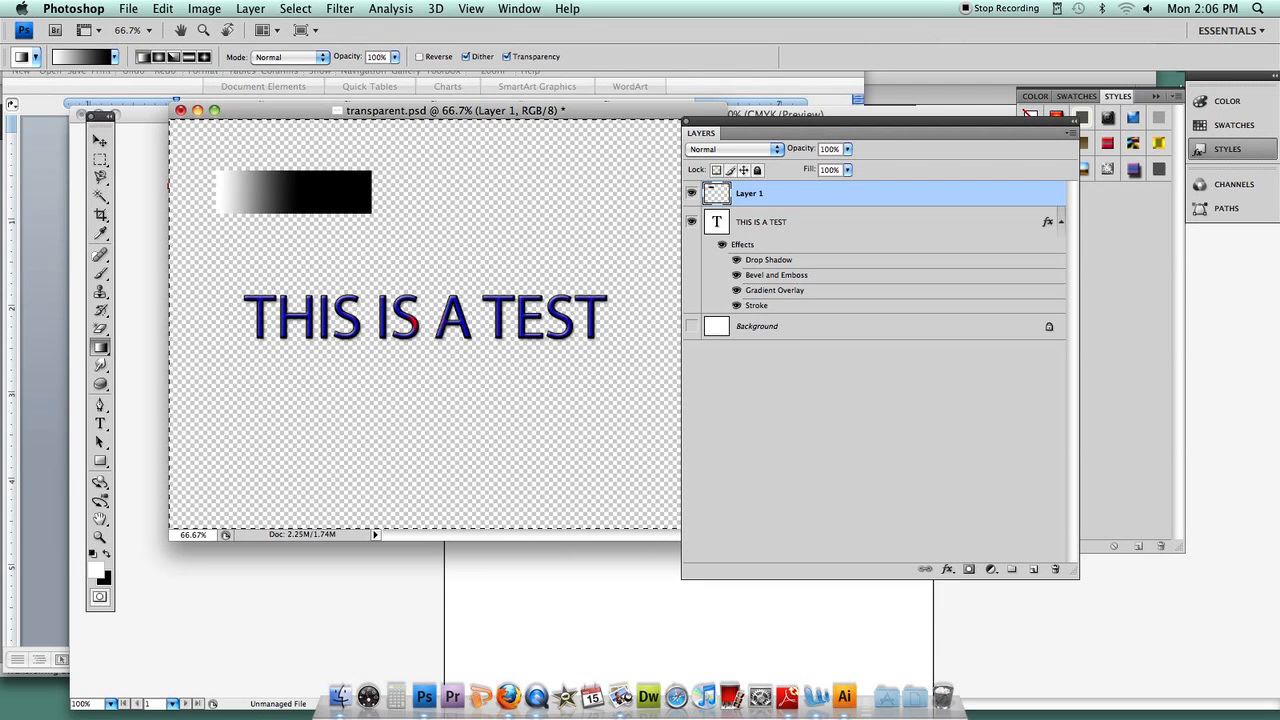
{"action": "key", "text": "super+Tab"}
{"action": "left_click", "coordinate": [665, 535]}
{"action": "key", "text": "super+v"}
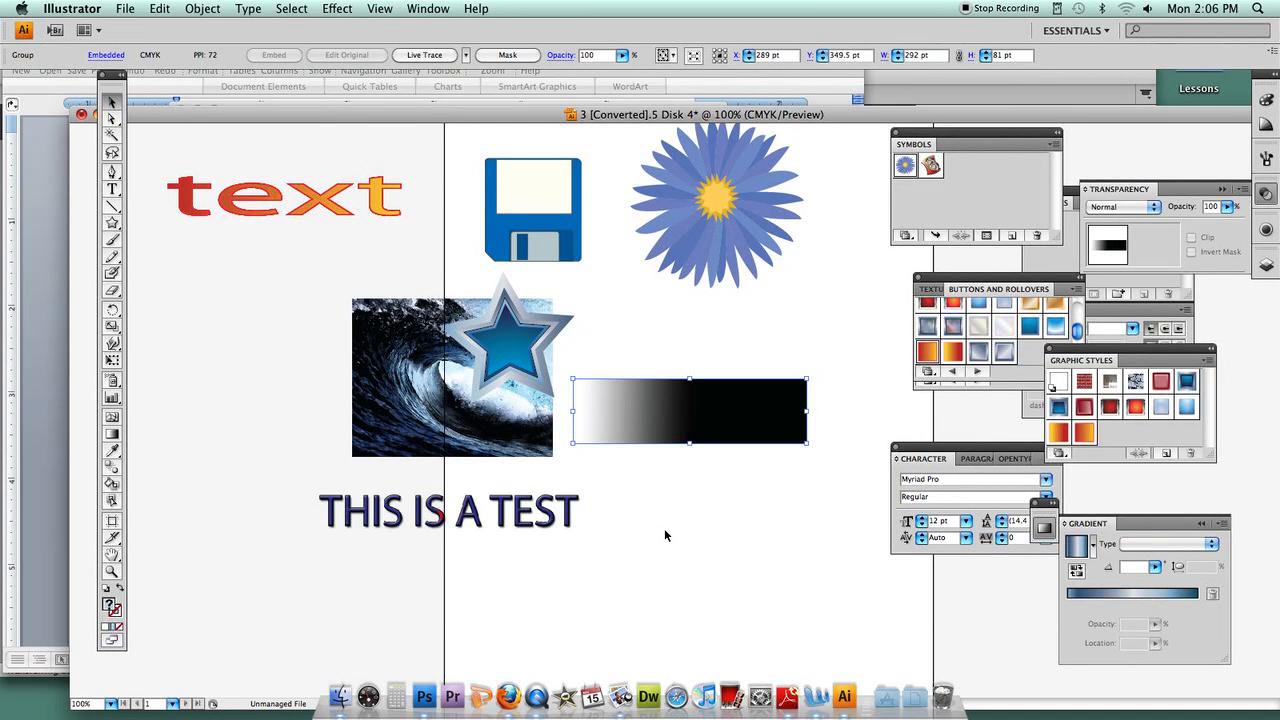
Step: Move the pasted gradient bar over the lower half of the wave photo, keeping the document open
{"action": "left_click_drag", "start_coordinate": [634, 423], "coordinate": [434, 401]}
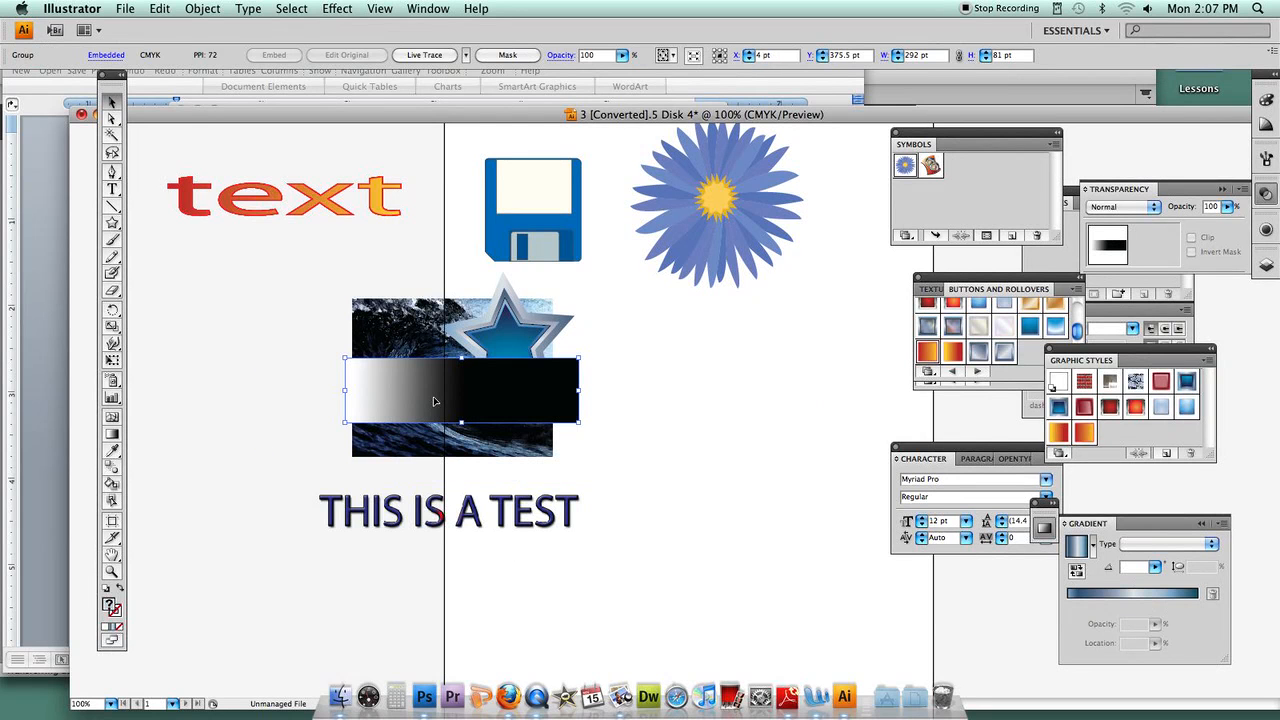
{"action": "key", "text": "super+w"}
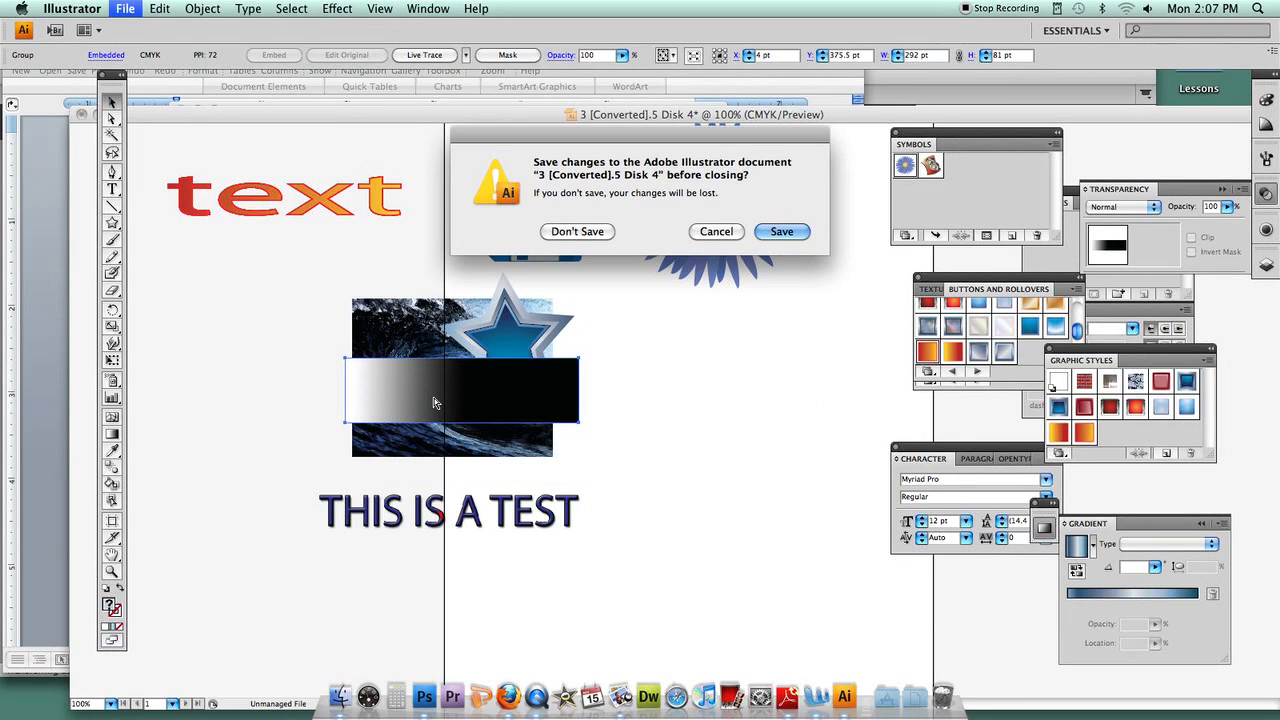
{"action": "left_click", "coordinate": [716, 232]}
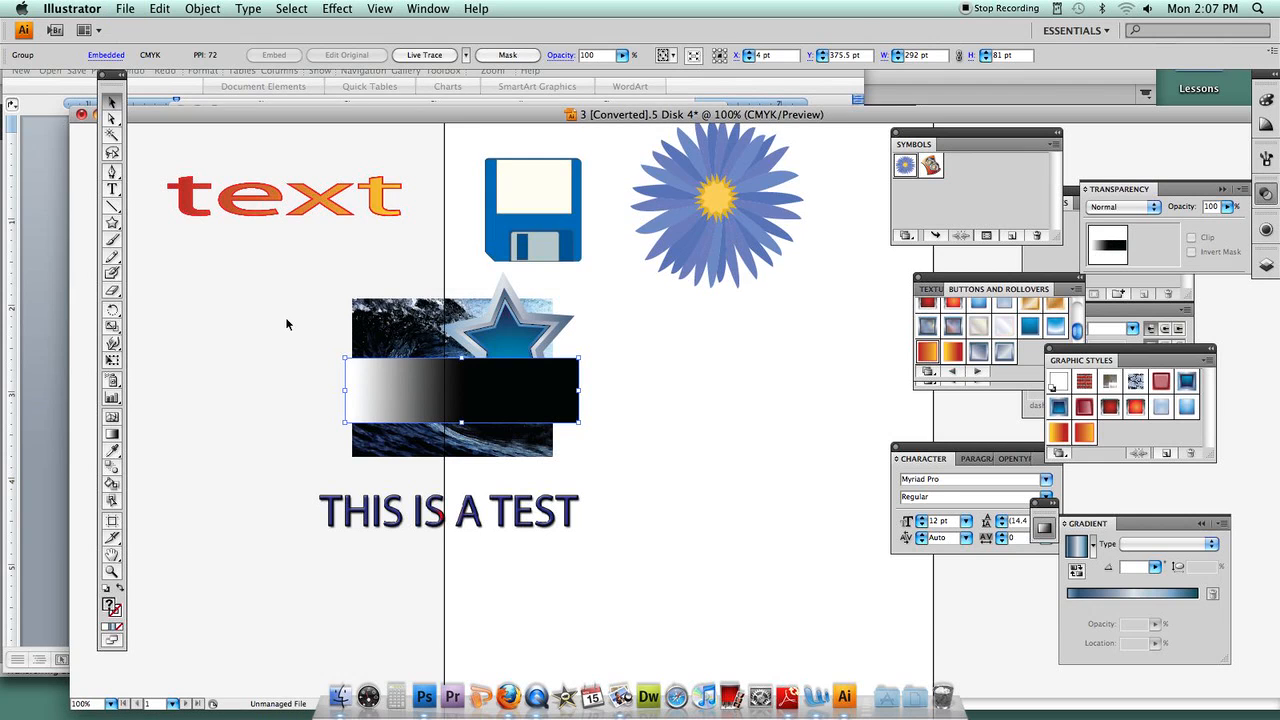
Step: Switch to Photoshop and hide the text and gradient layers, and show both again
{"action": "left_click", "coordinate": [45, 310]}
{"action": "left_click", "coordinate": [424, 697]}
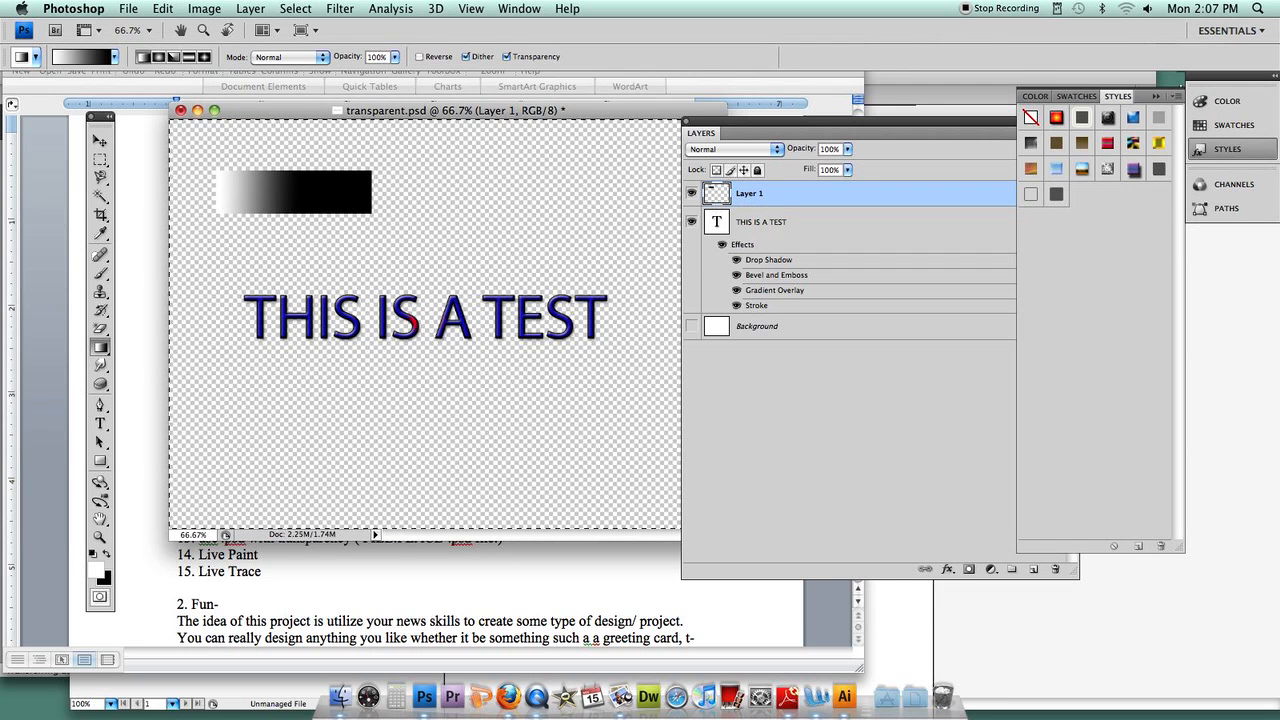
{"action": "left_click", "coordinate": [690, 222]}
{"action": "left_click", "coordinate": [691, 193]}
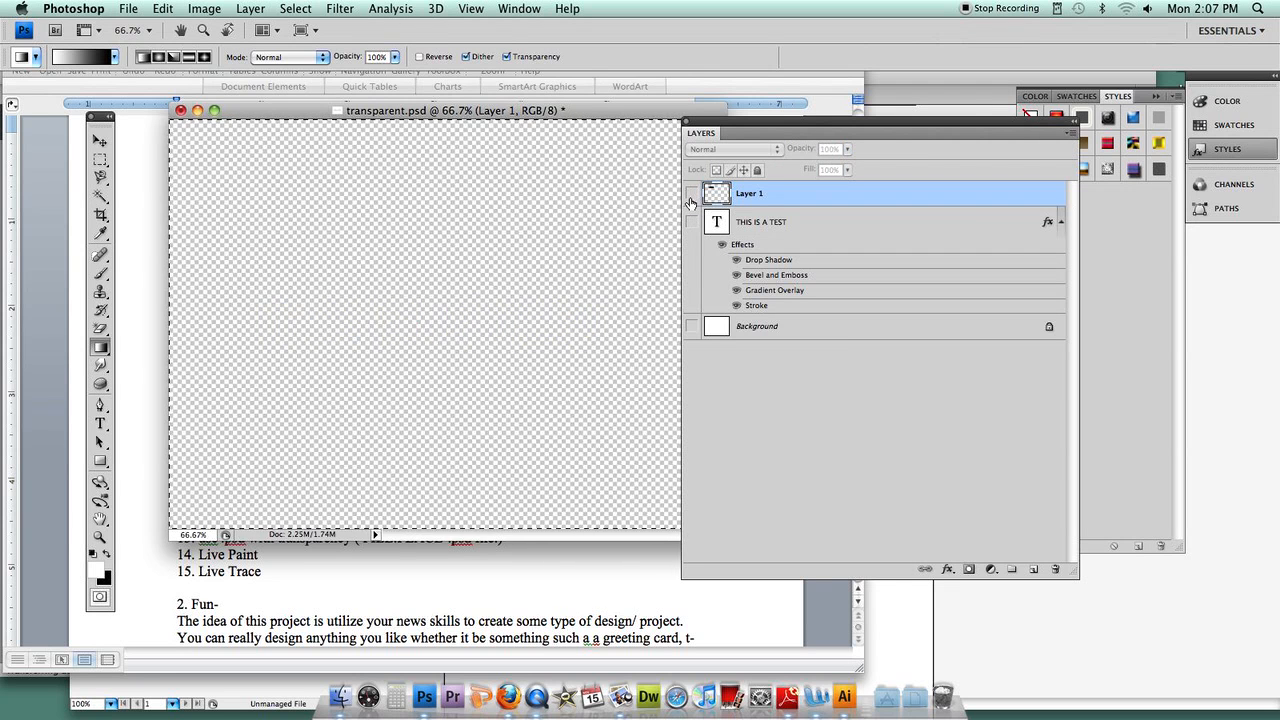
{"action": "left_click", "coordinate": [691, 221]}
{"action": "left_click", "coordinate": [691, 194]}
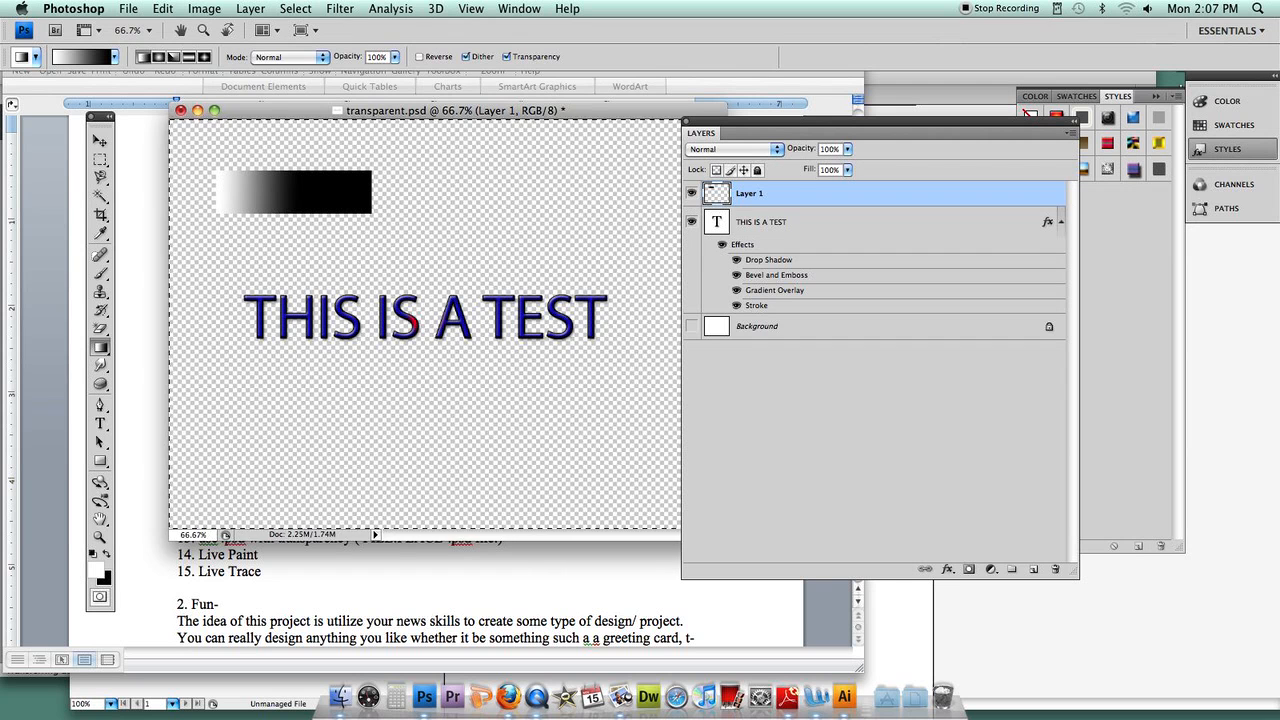
Step: Move the transparent.psd window aside and bring the project list forward in Word
{"action": "left_click", "coordinate": [100, 141]}
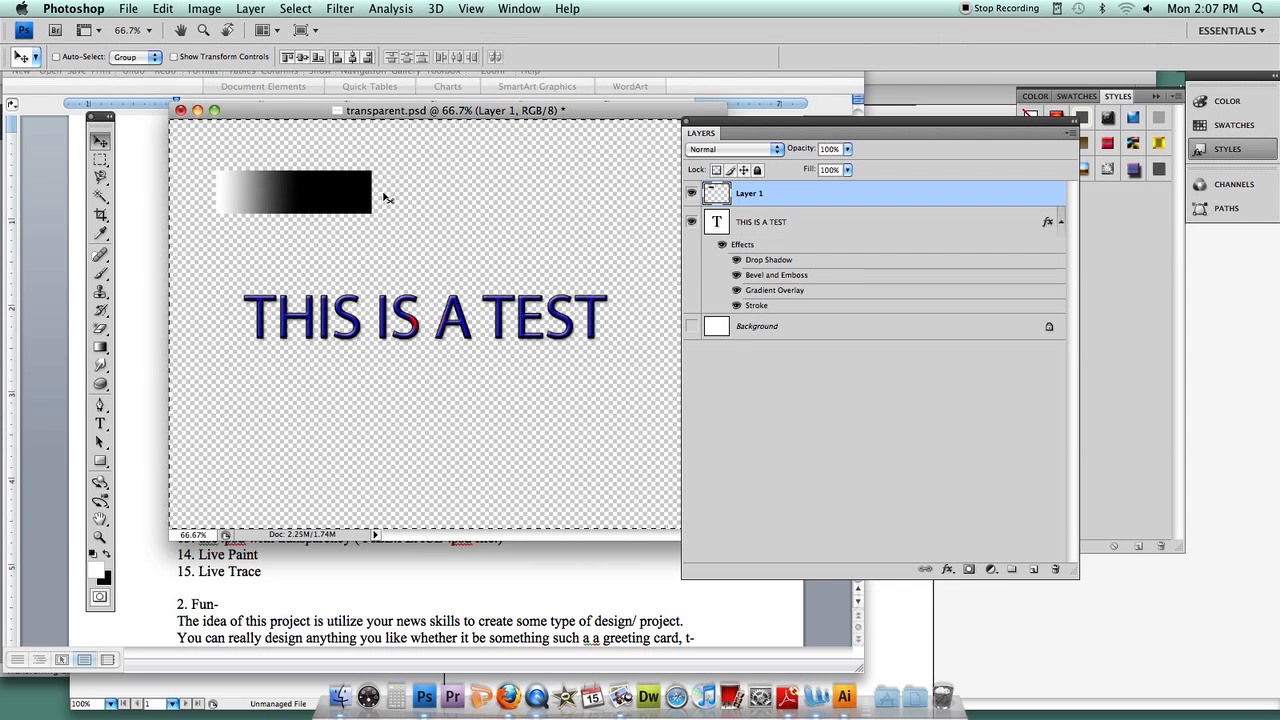
{"action": "left_click_drag", "start_coordinate": [293, 107], "coordinate": [391, 114]}
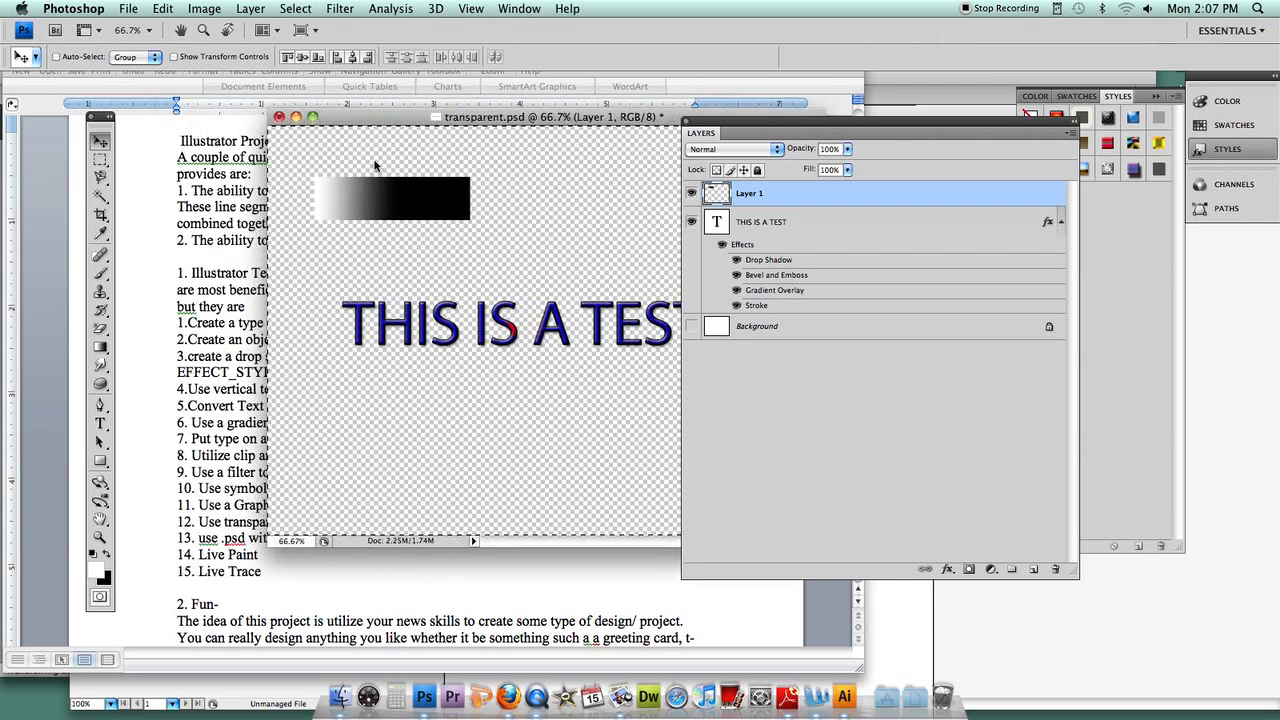
{"action": "left_click", "coordinate": [217, 378]}
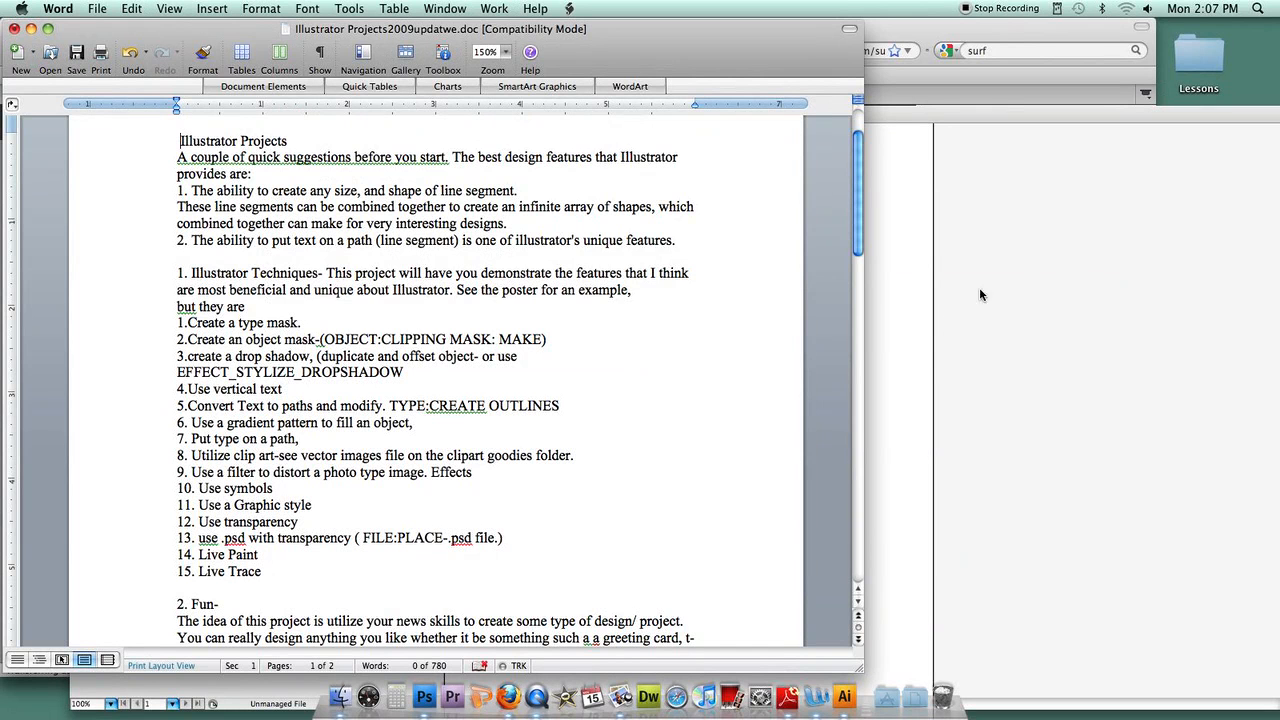
Step: Switch to Firefox and sign in at the authentication prompt with the user name and account password
{"action": "left_click", "coordinate": [508, 697]}
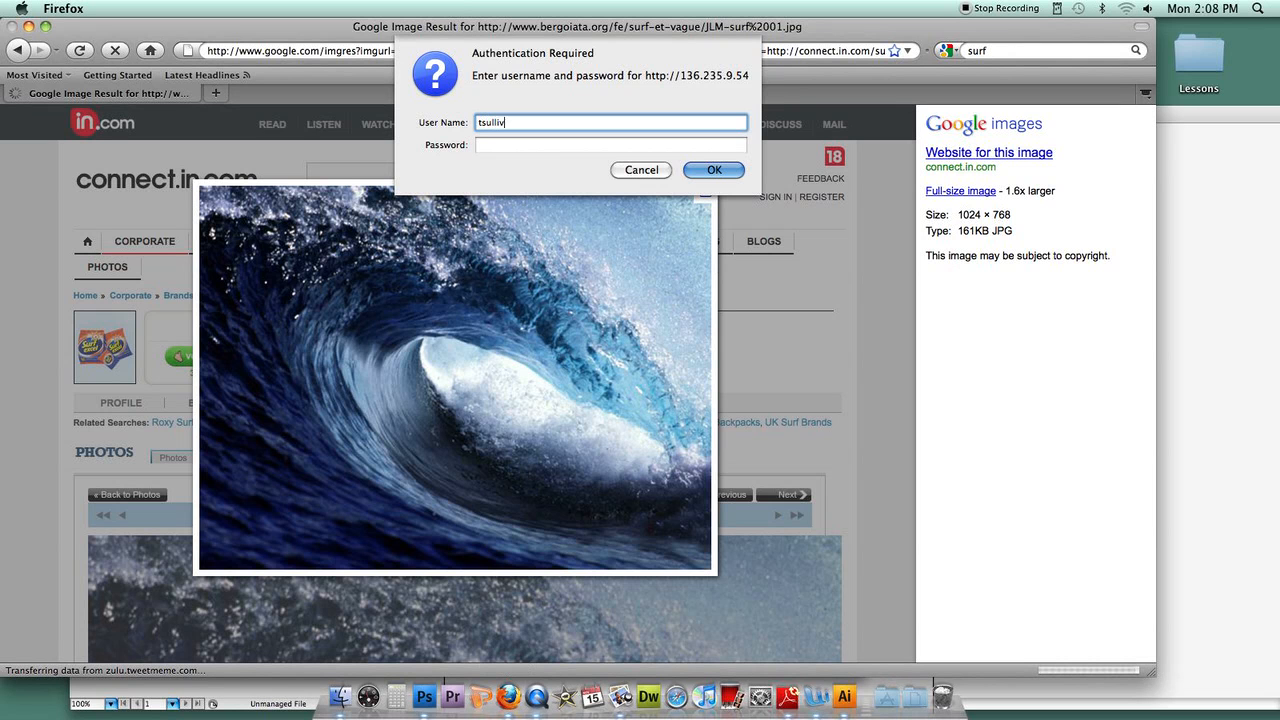
{"action": "key", "text": "Tab"}
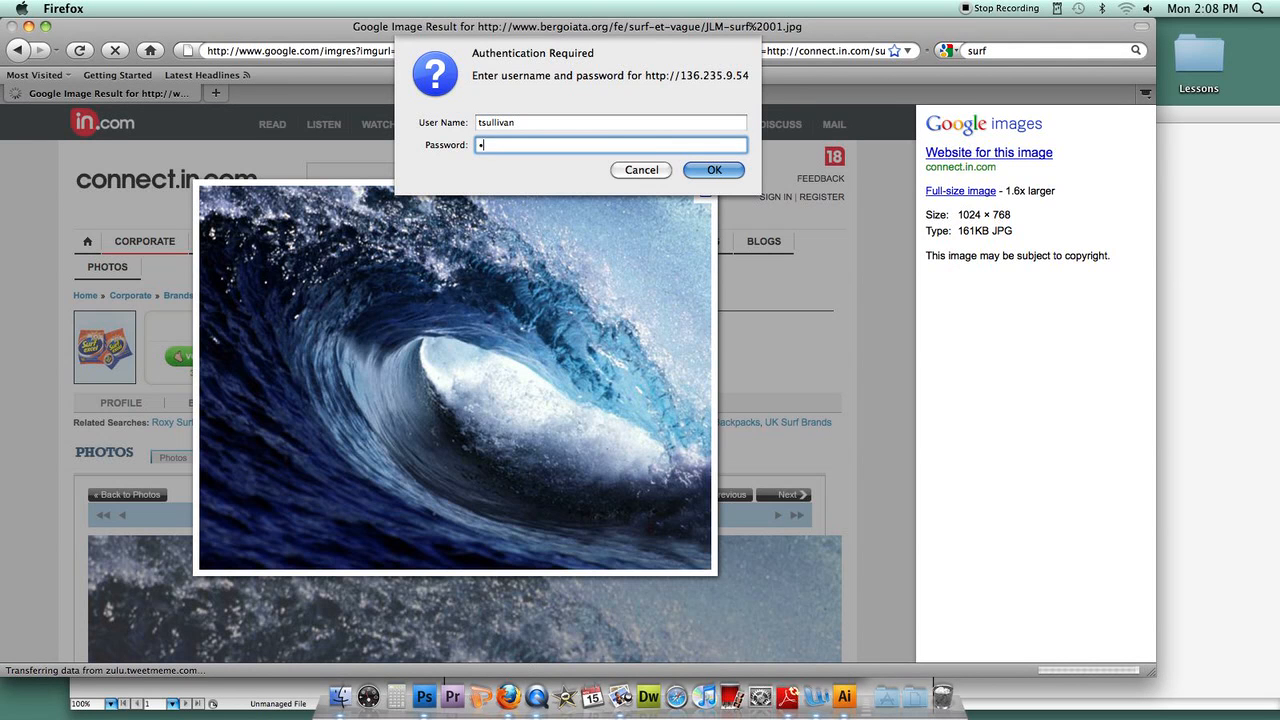
{"action": "key", "text": "Return"}
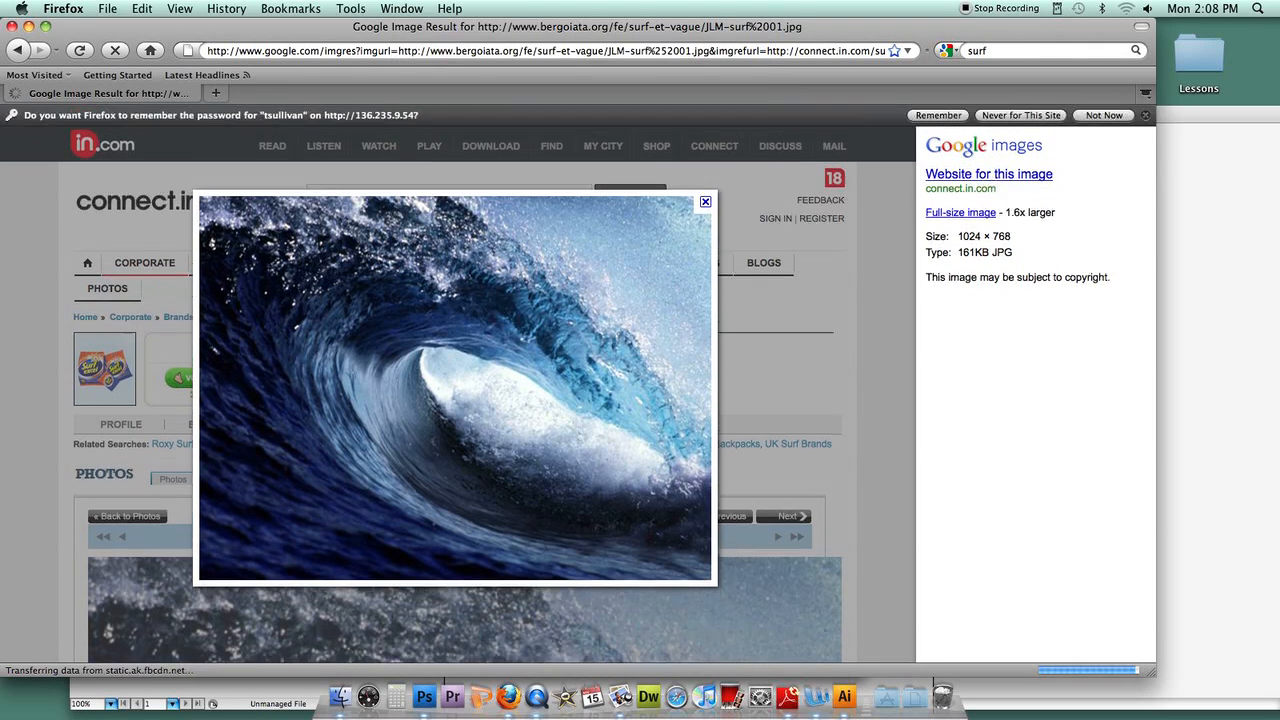
Step: Close the enlarged surf image and run a Google image search for "smiling face"
{"action": "left_click", "coordinate": [705, 204]}
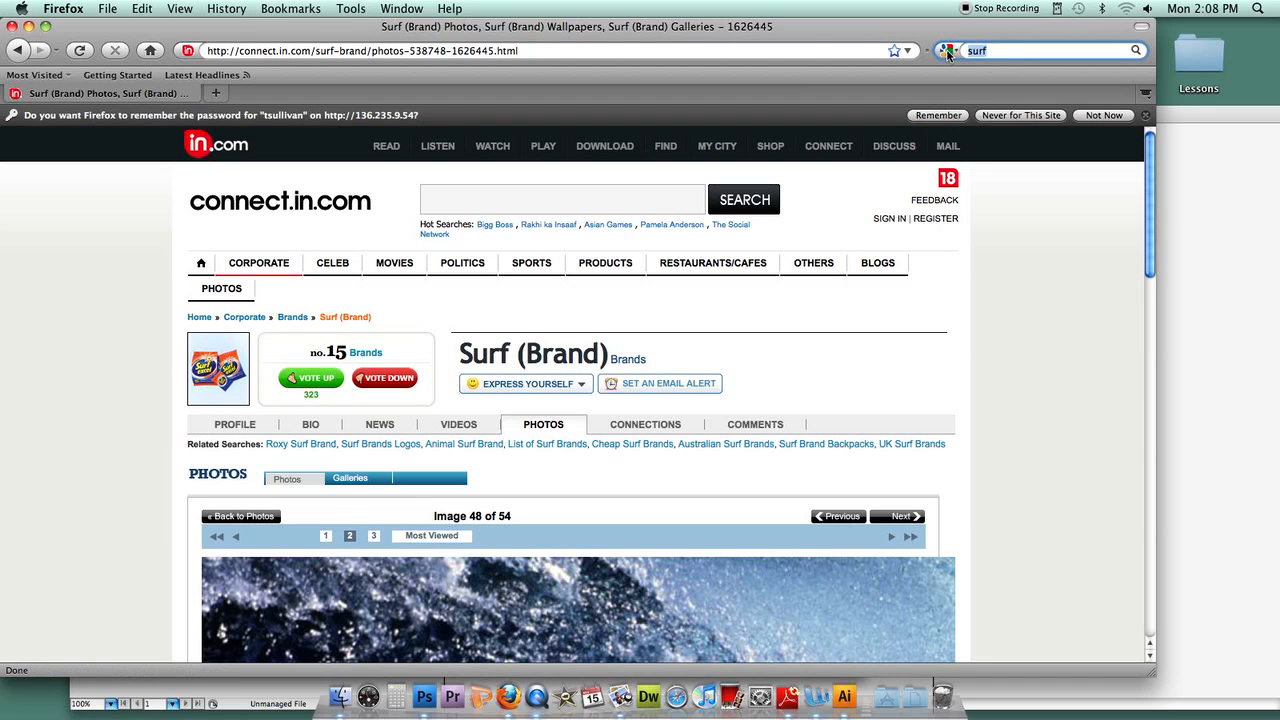
{"action": "left_click", "coordinate": [997, 51]}
{"action": "type", "text": "smil"}
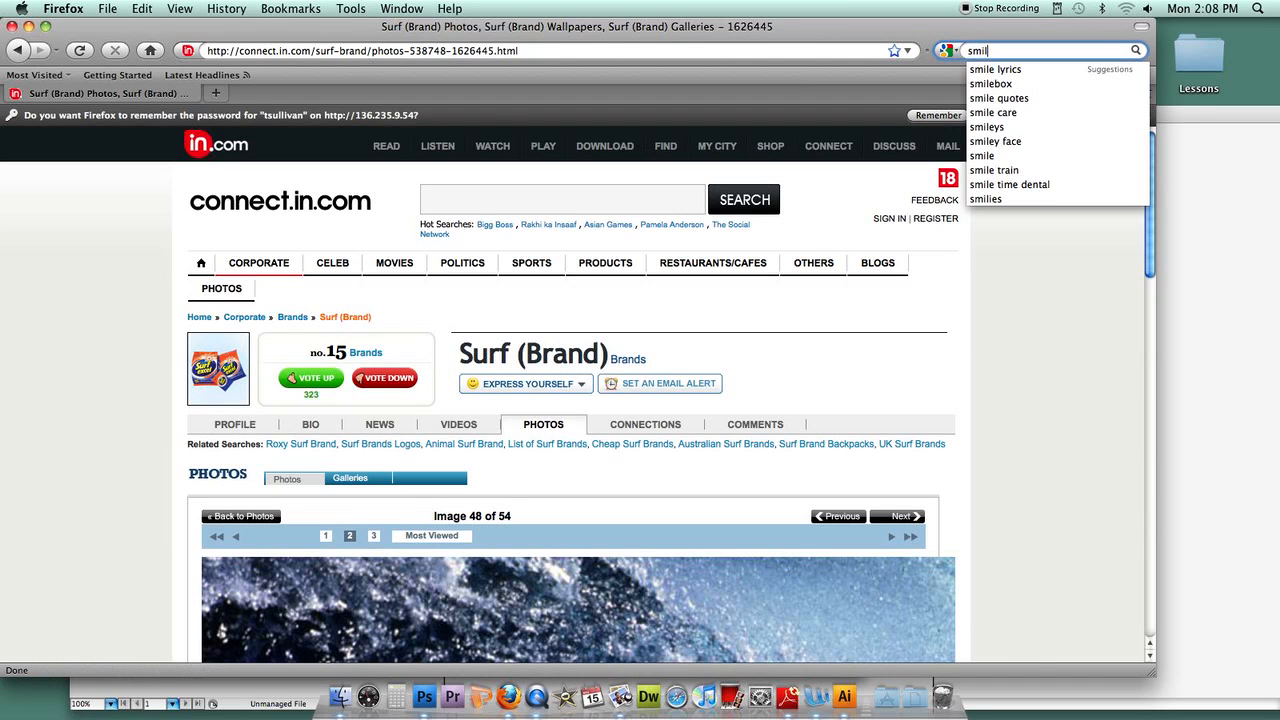
{"action": "type", "text": "ing face"}
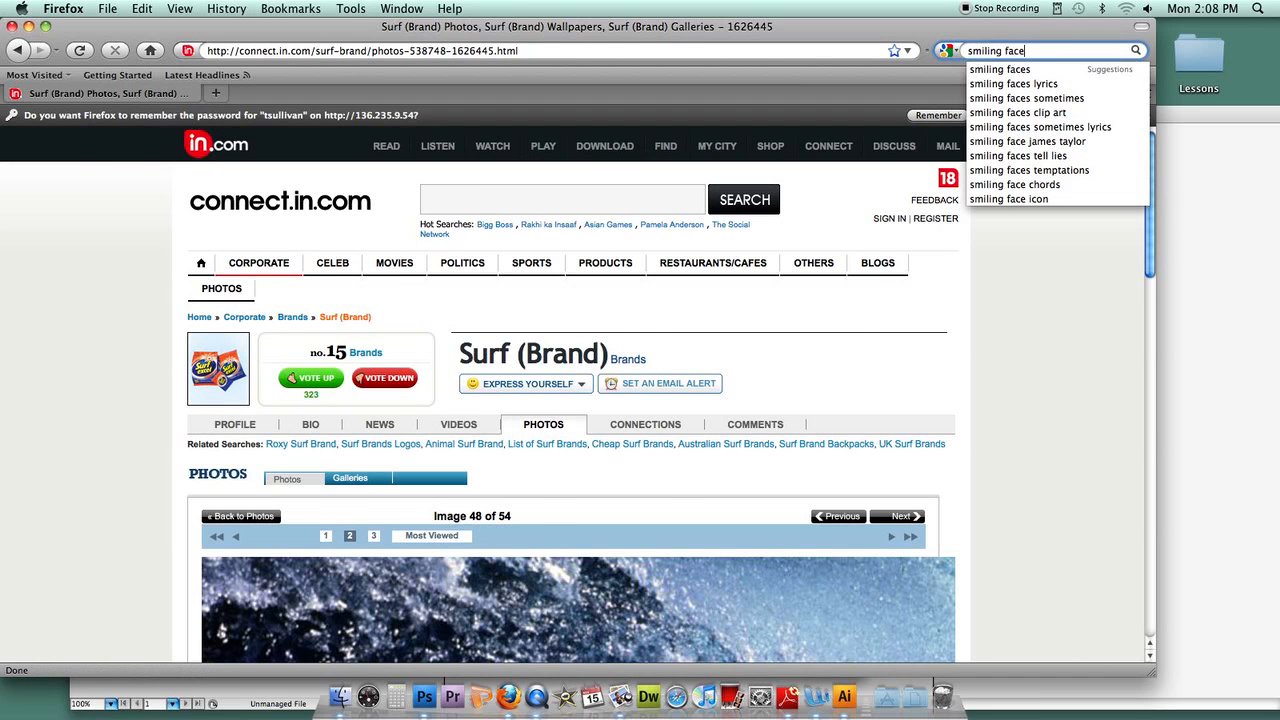
{"action": "key", "text": "Return"}
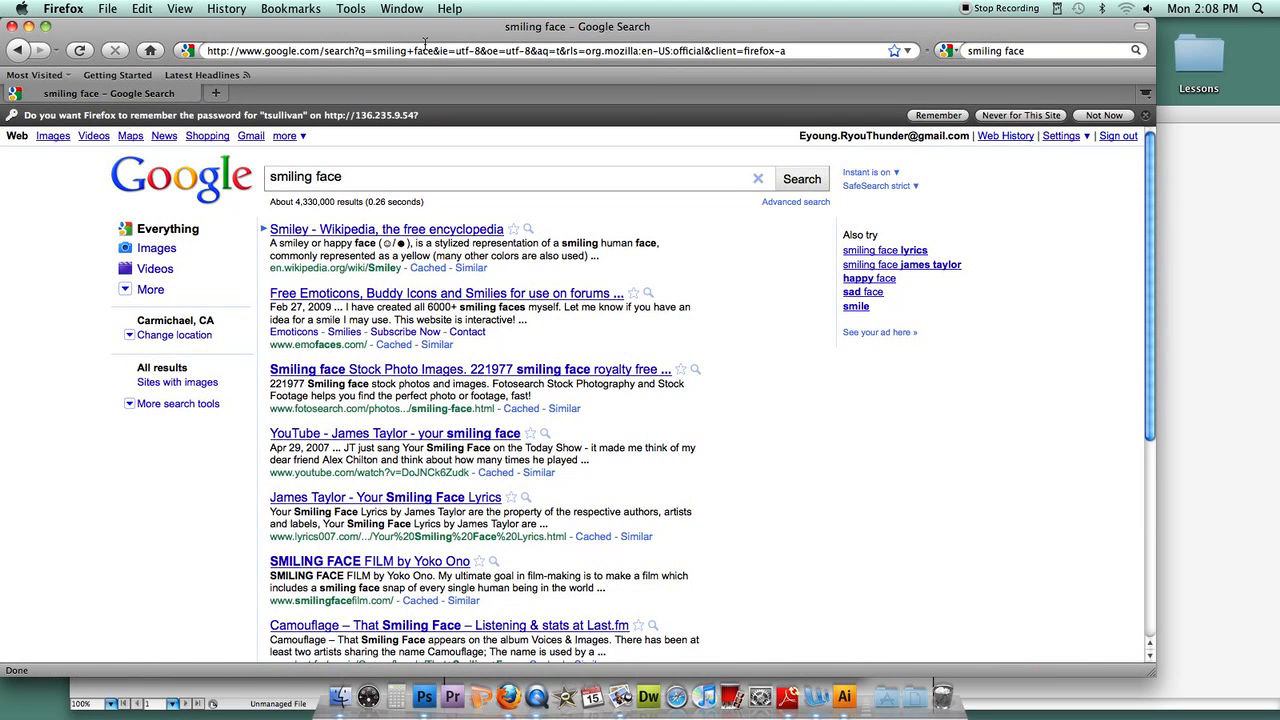
{"action": "left_click", "coordinate": [54, 145]}
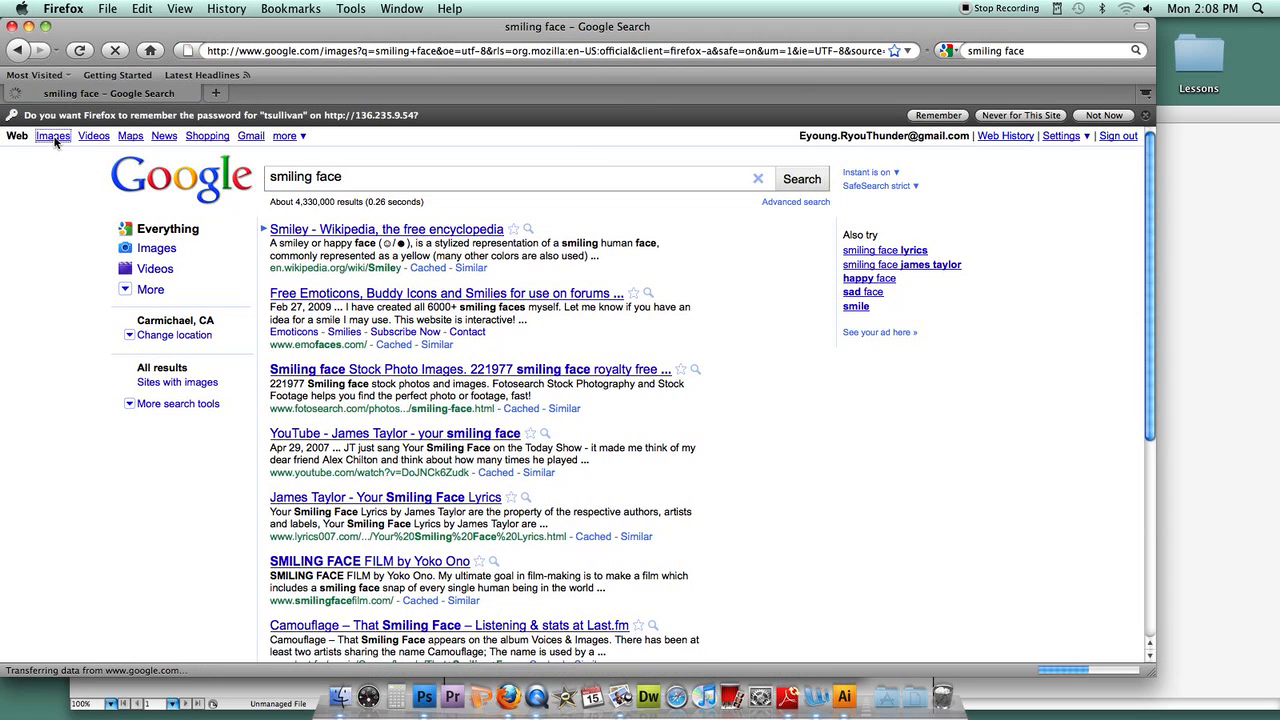
Step: Browse the image results, open the wareprise.com photo of a baby in a white hat, and copy the image
{"action": "mouse_move", "coordinate": [354, 341]}
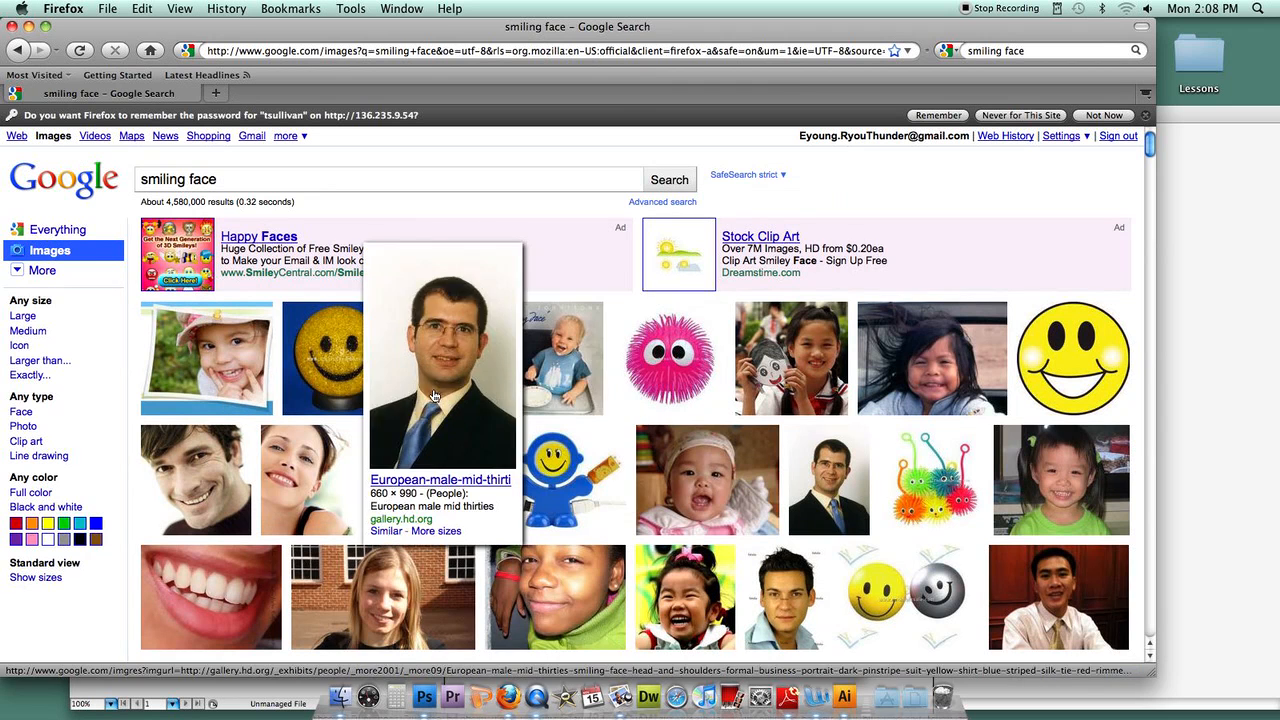
{"action": "mouse_move", "coordinate": [720, 447]}
{"action": "left_click_drag", "start_coordinate": [1151, 147], "coordinate": [1149, 188]}
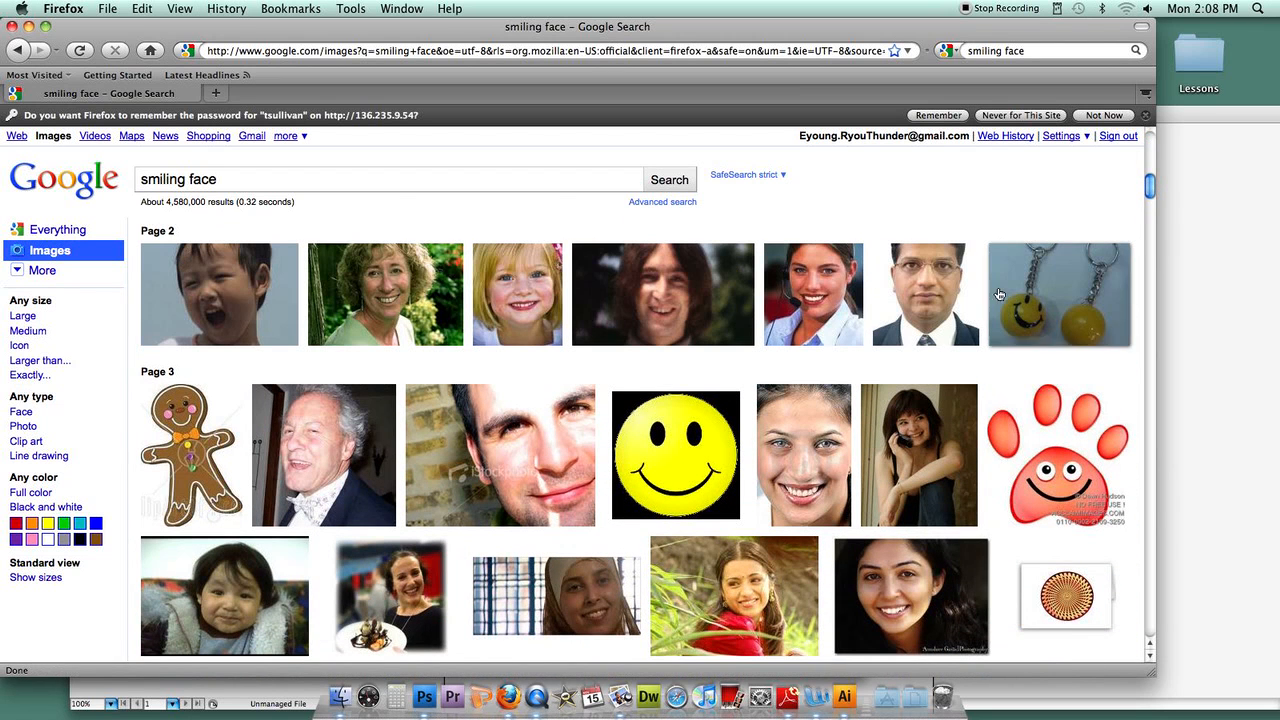
{"action": "mouse_move", "coordinate": [800, 427]}
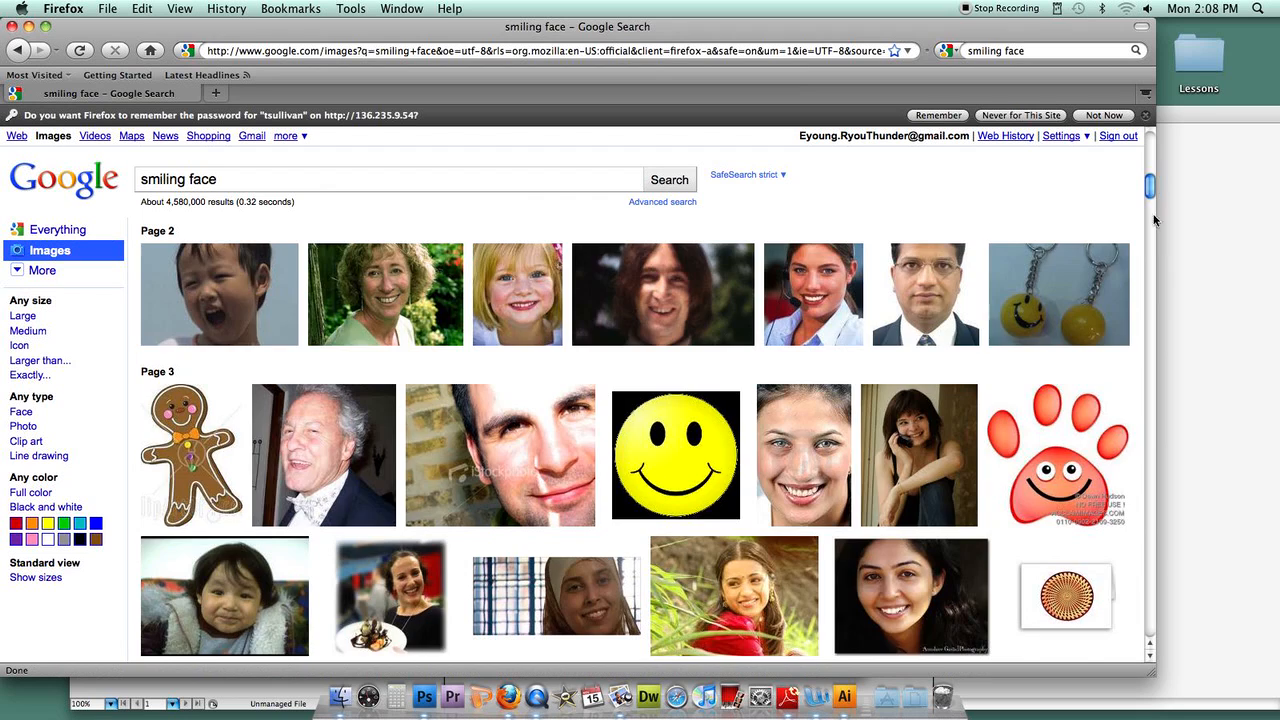
{"action": "left_click_drag", "start_coordinate": [1150, 193], "coordinate": [1150, 235]}
{"action": "left_click", "coordinate": [817, 302]}
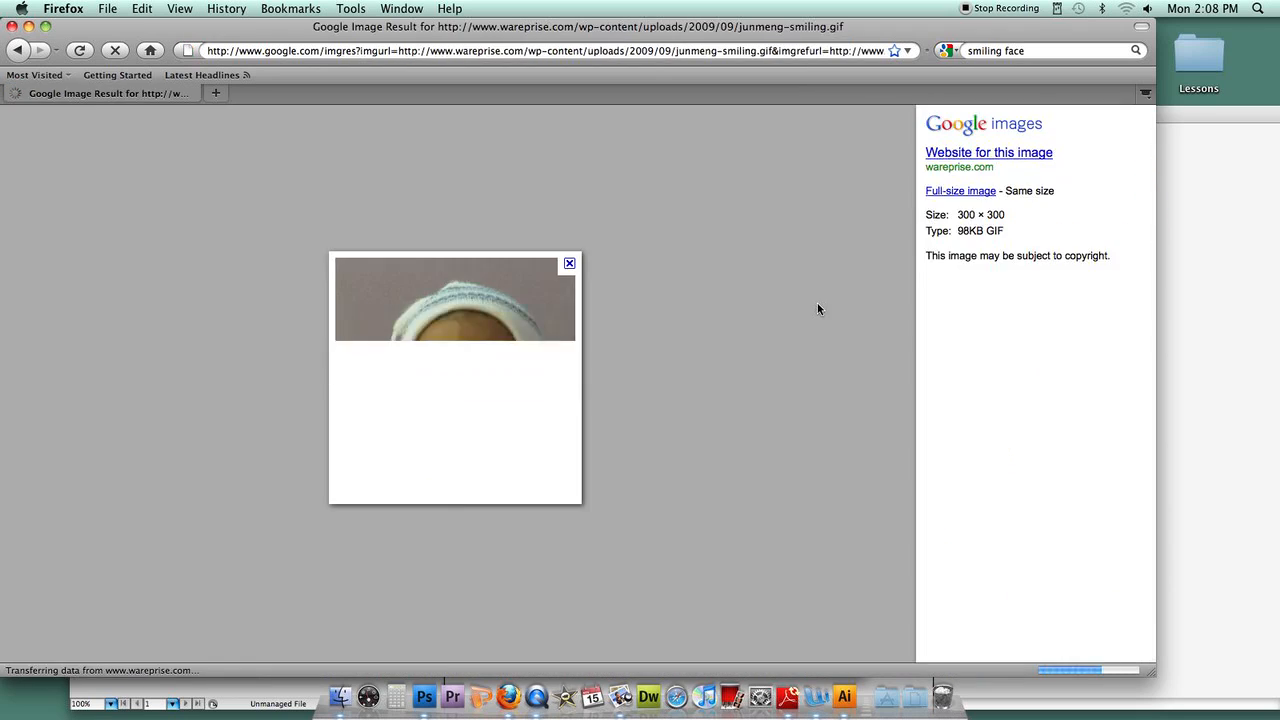
{"action": "right_click", "coordinate": [477, 359]}
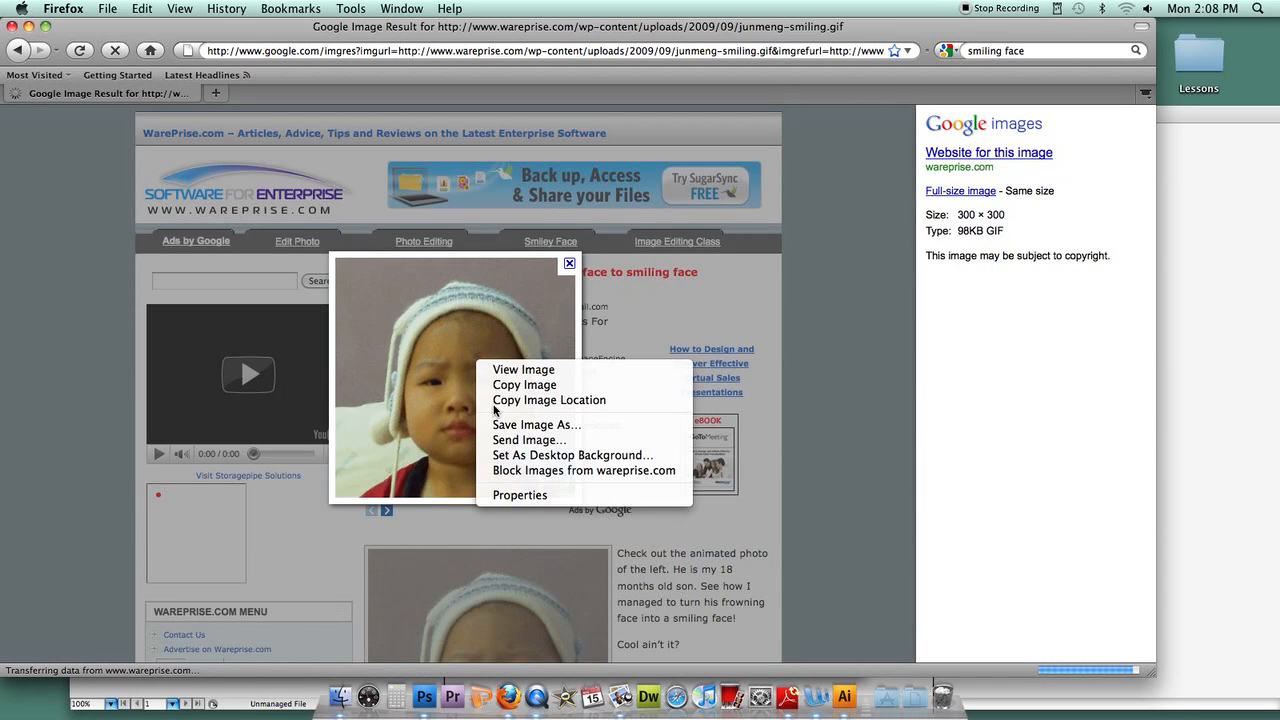
{"action": "left_click", "coordinate": [508, 385]}
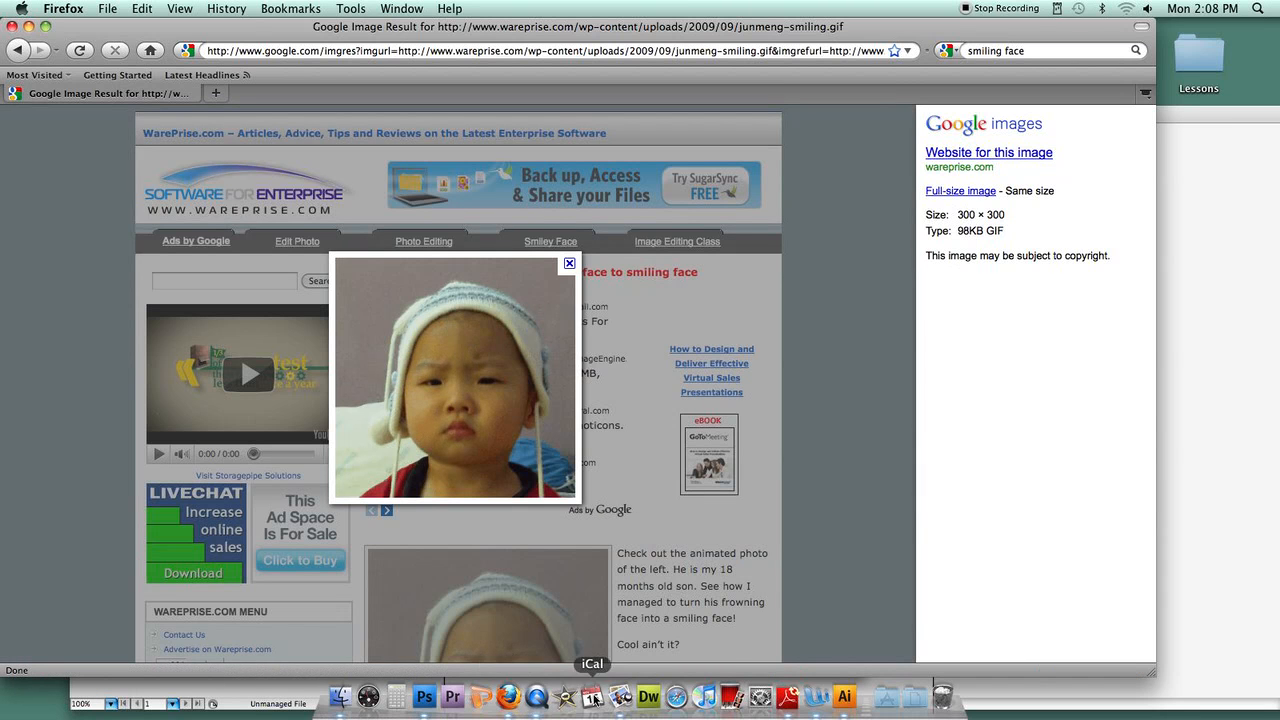
Step: Switch to Illustrator, paste the copied baby photo, and move it into the empty area below the blue flower
{"action": "left_click", "coordinate": [844, 696]}
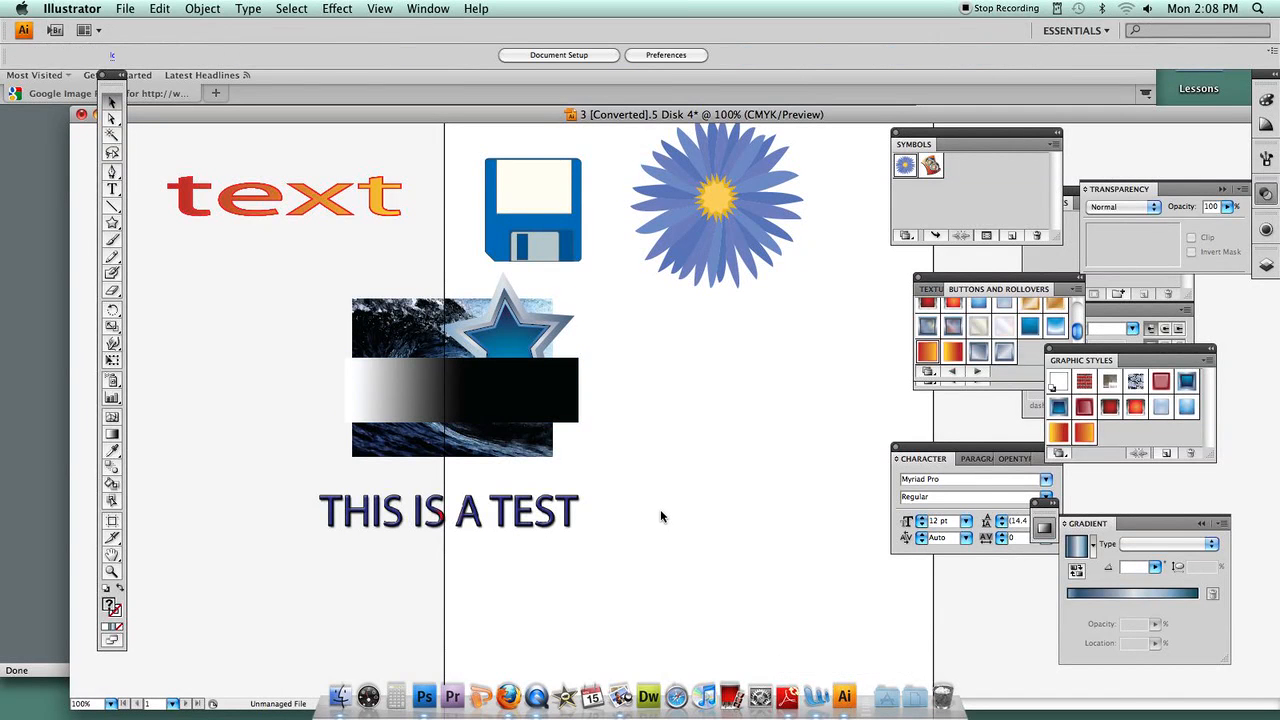
{"action": "key", "text": "super+v"}
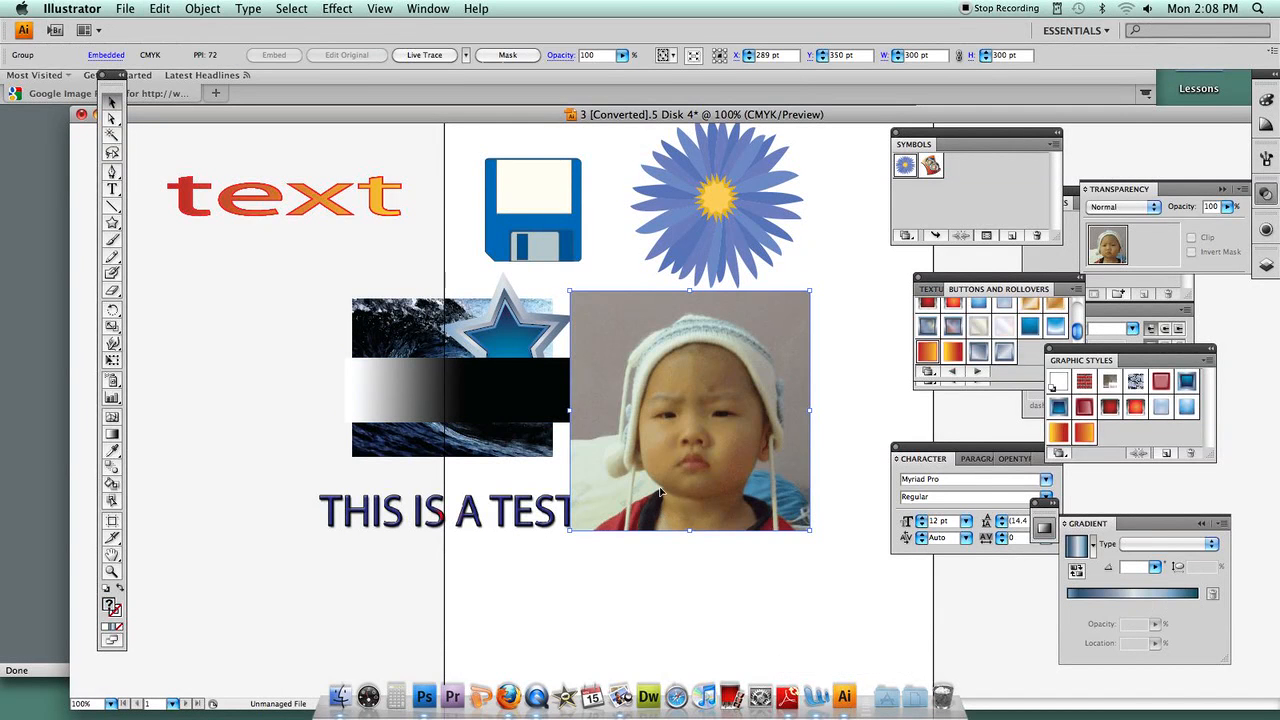
{"action": "left_click_drag", "start_coordinate": [699, 459], "coordinate": [732, 494]}
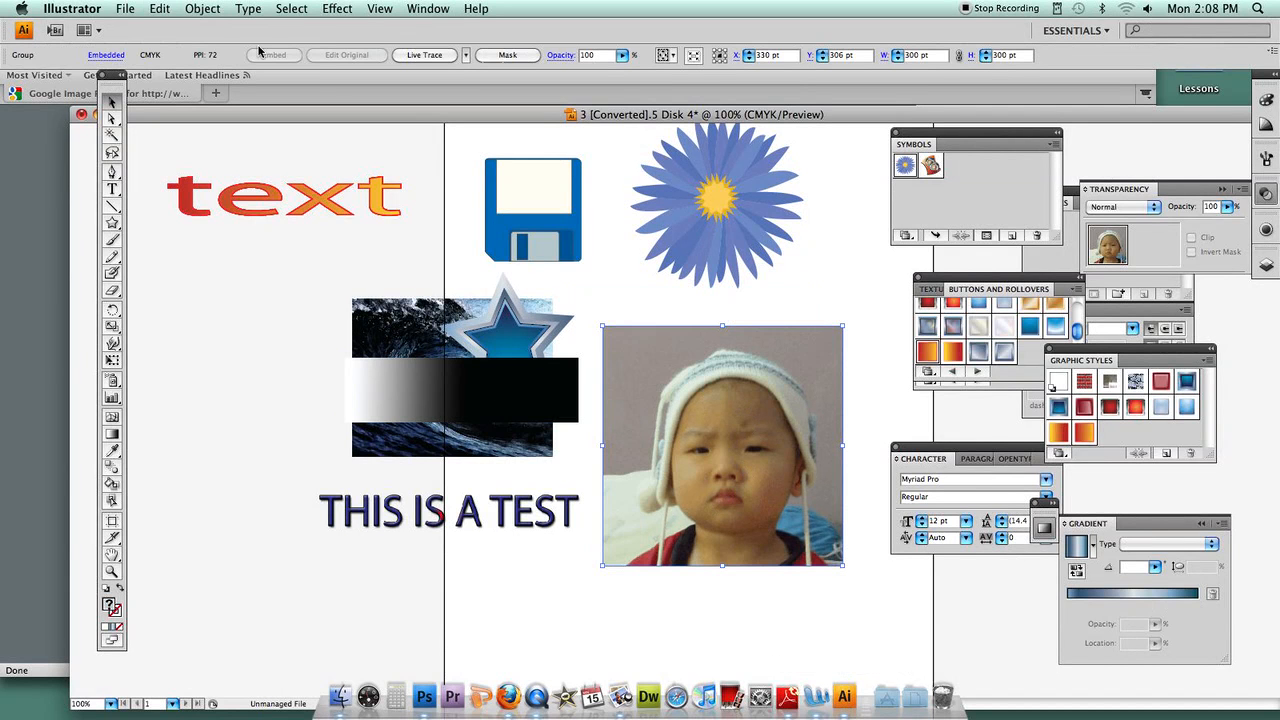
Step: Try Live Trace's Make and Expand on the baby photo with the default settings, and undo it
{"action": "left_click", "coordinate": [196, 9]}
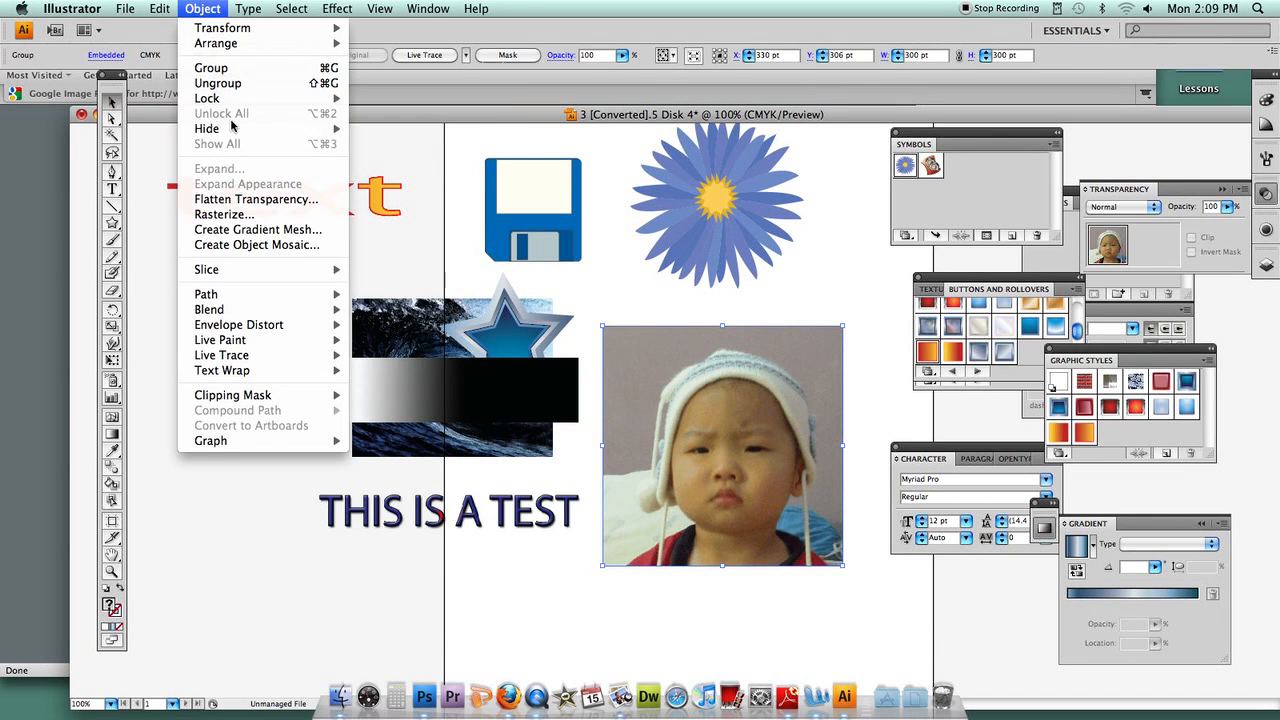
{"action": "mouse_move", "coordinate": [258, 341]}
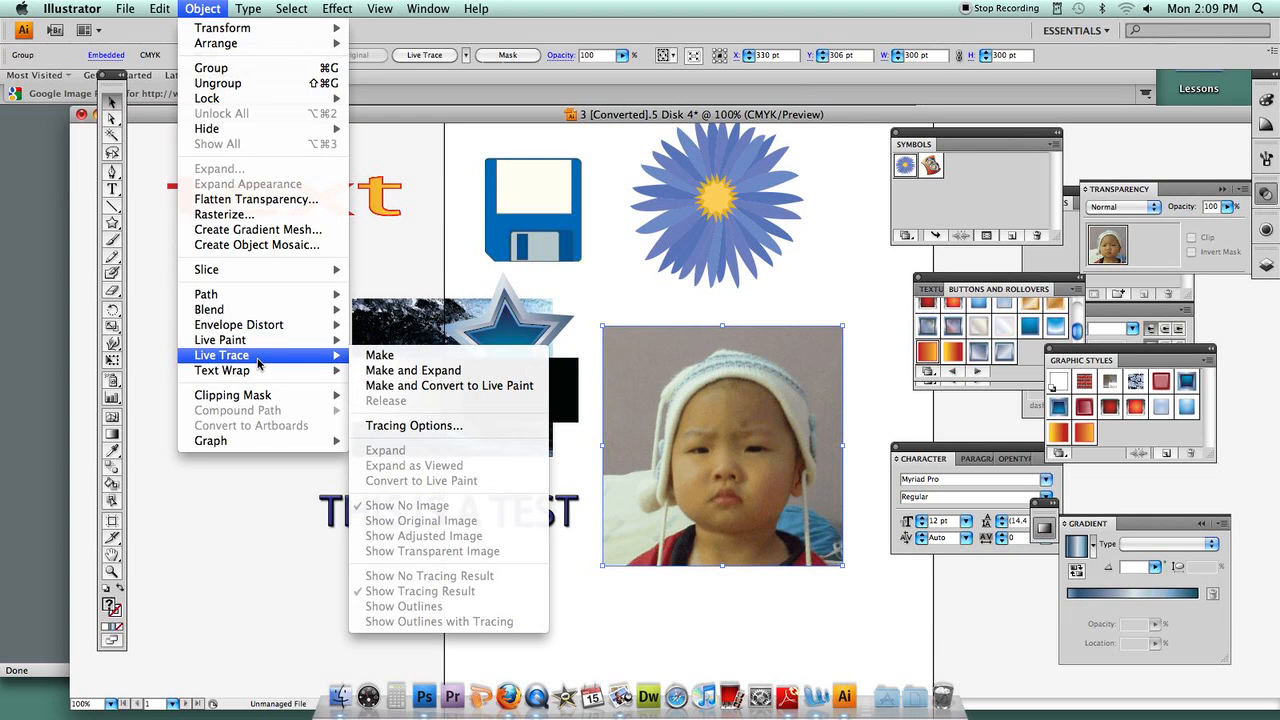
{"action": "left_click", "coordinate": [412, 372]}
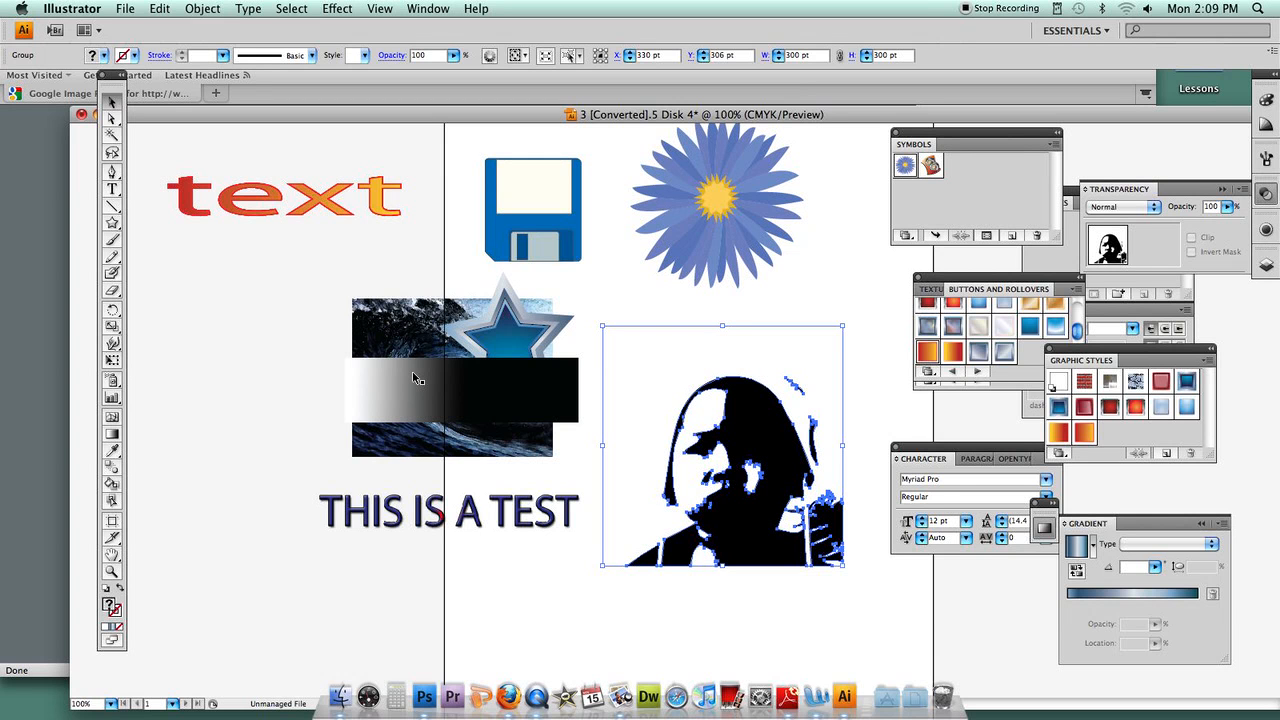
{"action": "left_click", "coordinate": [599, 317]}
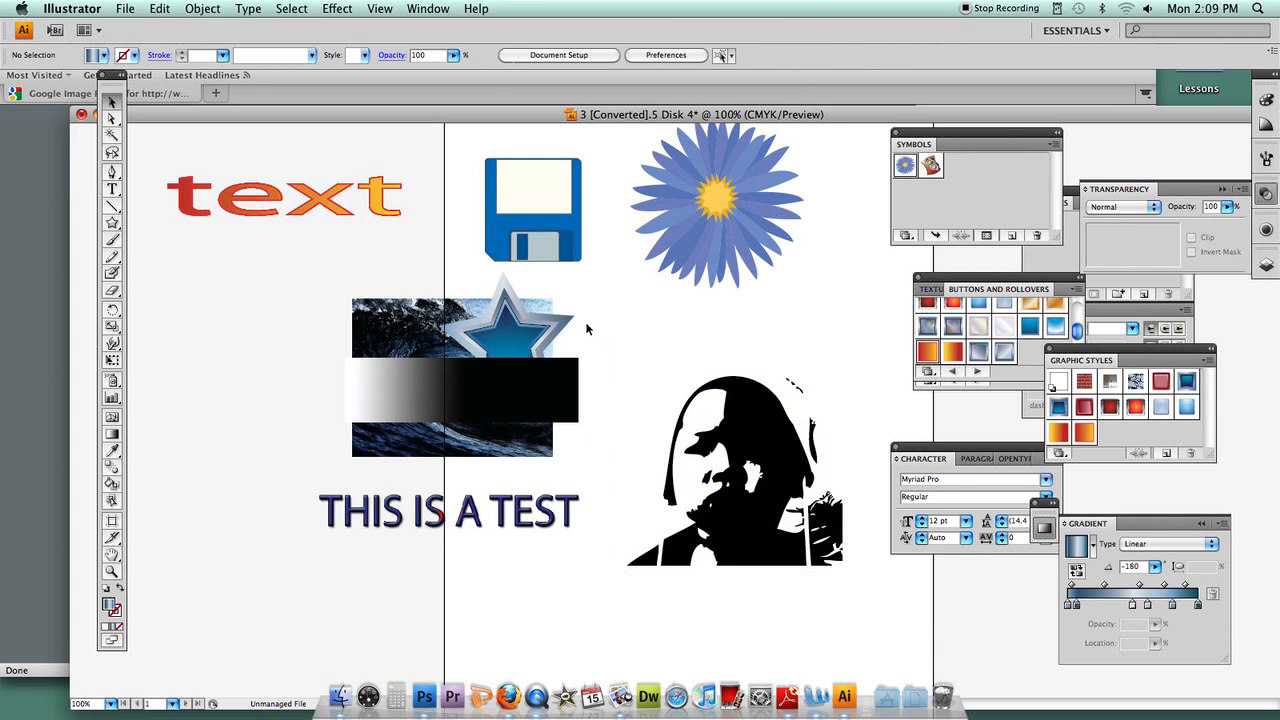
{"action": "key", "text": "super+z"}
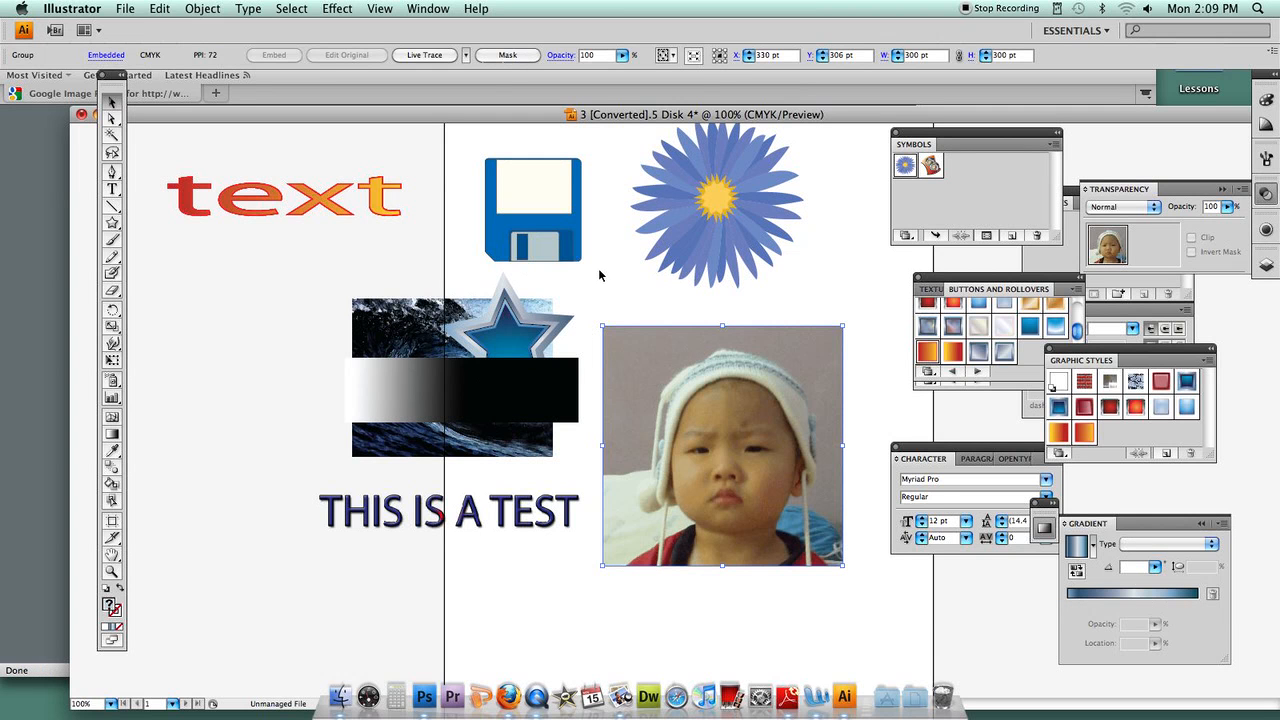
Step: Live Trace the baby photo through Tracing Options with preview on, Color mode and a maximum of 7 colors
{"action": "left_click", "coordinate": [203, 9]}
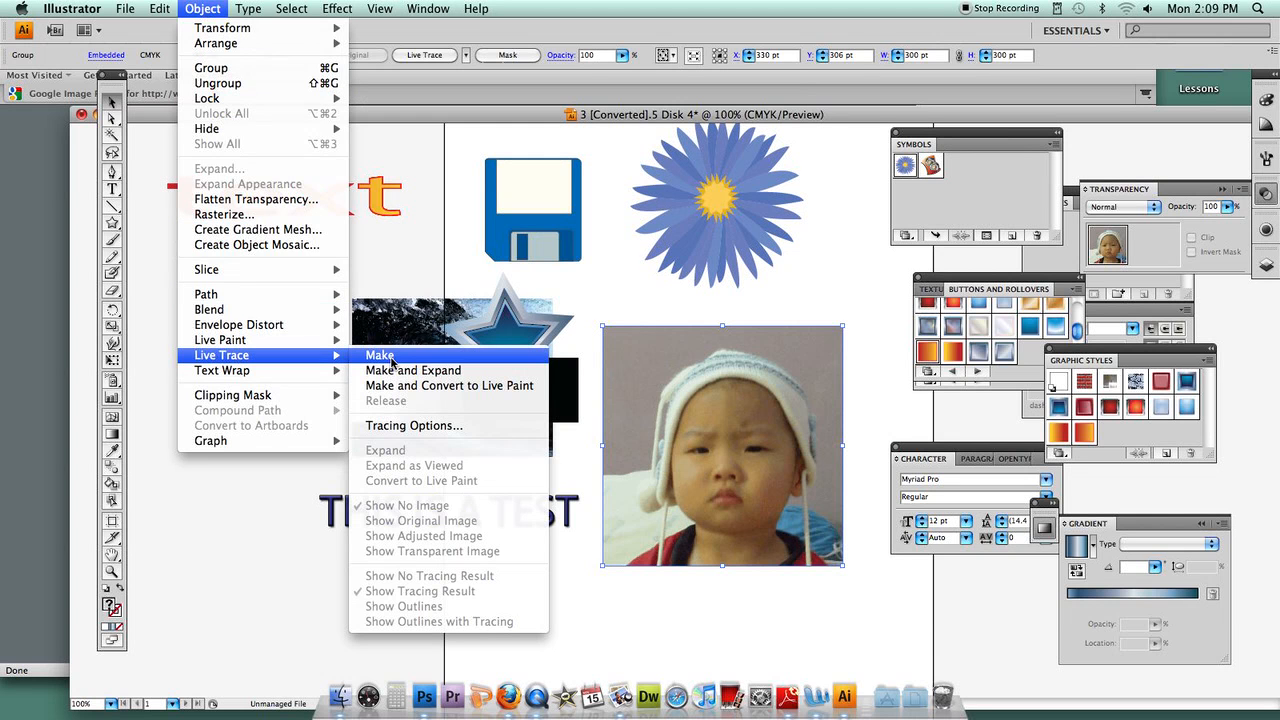
{"action": "left_click", "coordinate": [401, 428]}
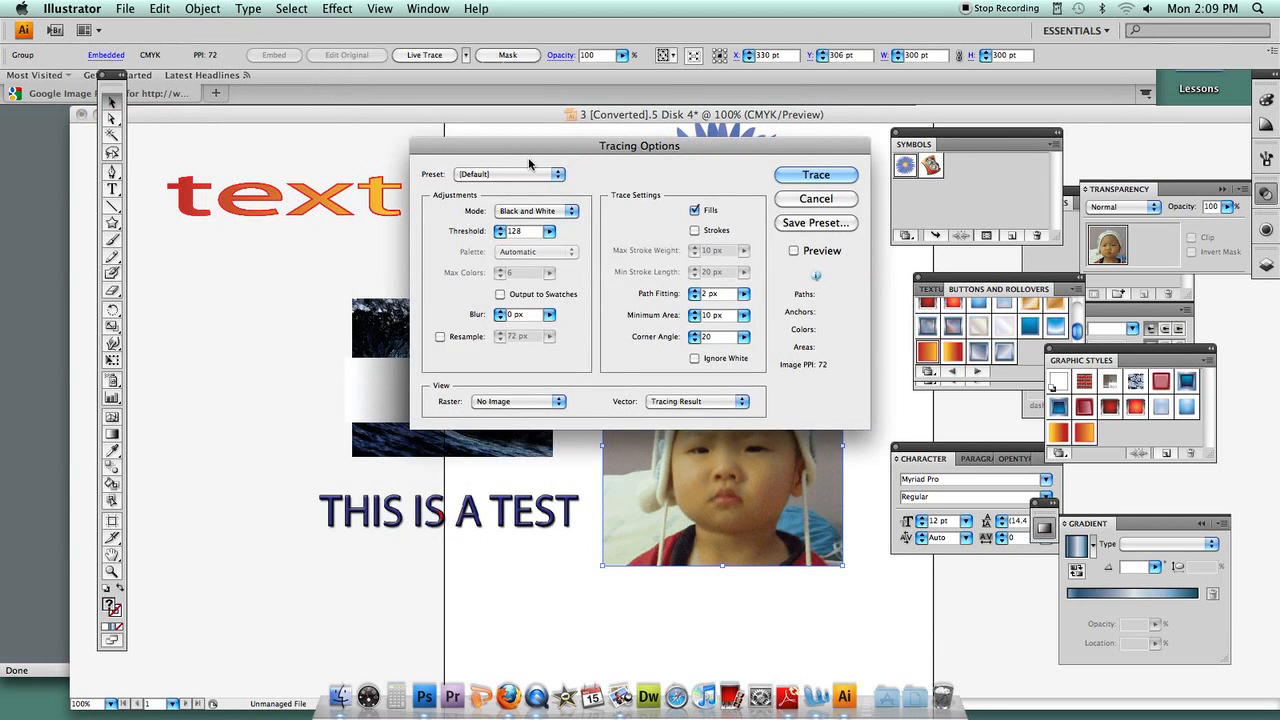
{"action": "left_click_drag", "start_coordinate": [519, 148], "coordinate": [442, 130]}
{"action": "left_click", "coordinate": [712, 230]}
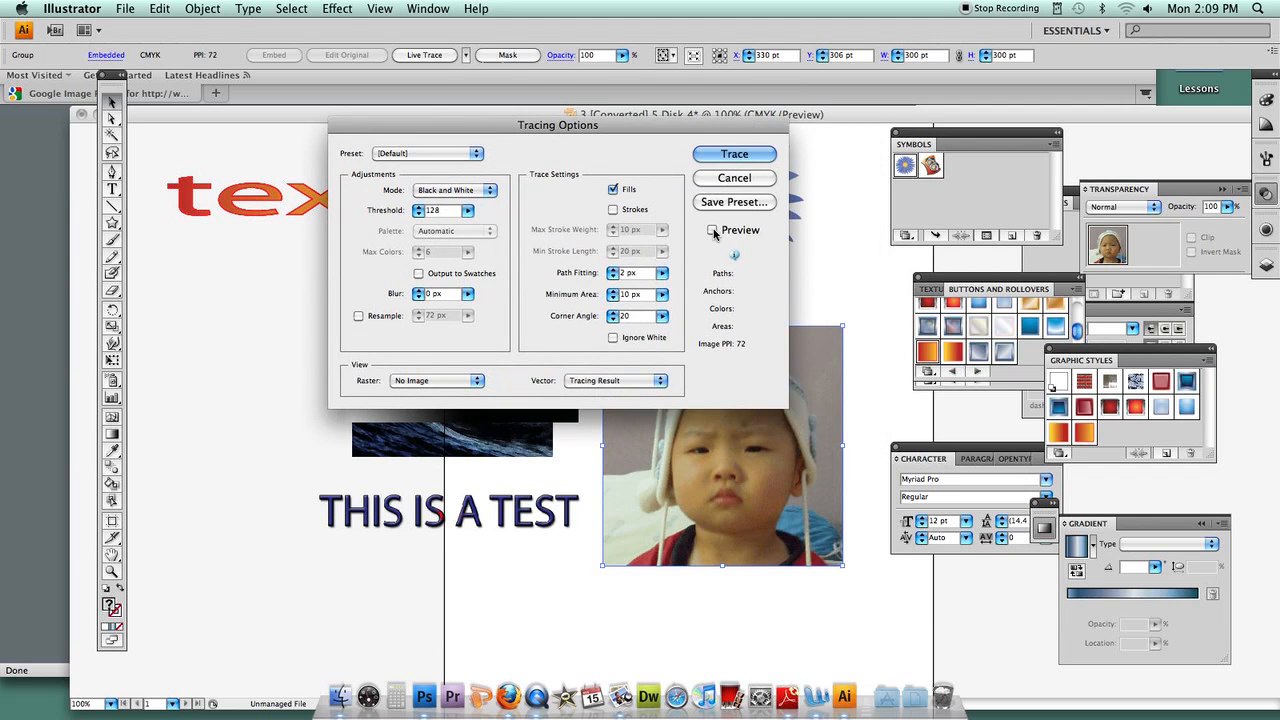
{"action": "left_click_drag", "start_coordinate": [485, 125], "coordinate": [229, 106]}
{"action": "left_click", "coordinate": [207, 172]}
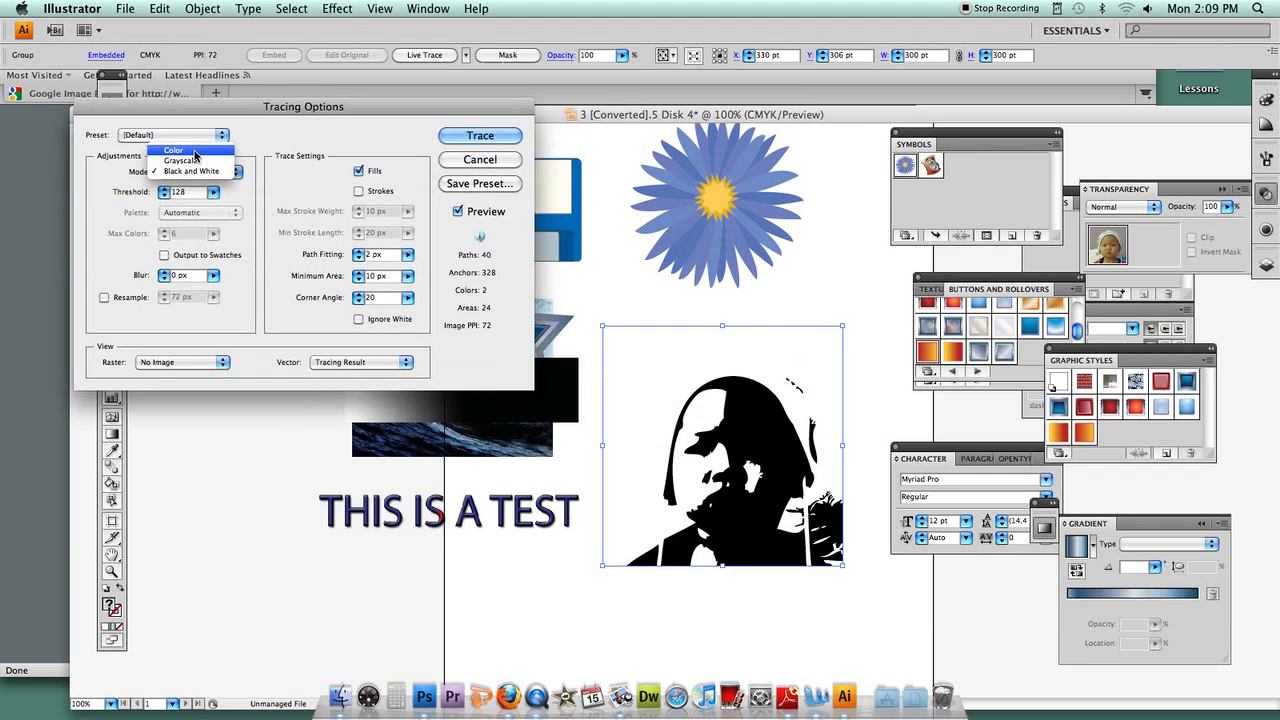
{"action": "left_click", "coordinate": [194, 152]}
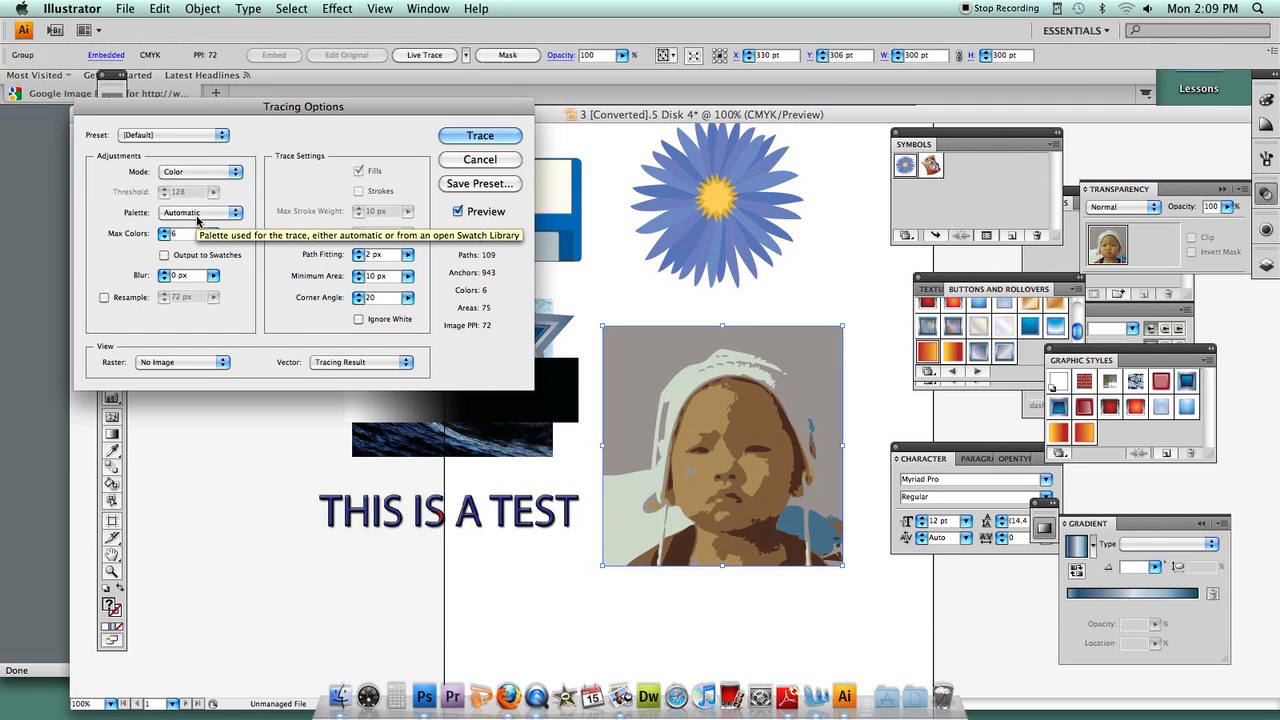
{"action": "left_click", "coordinate": [164, 231]}
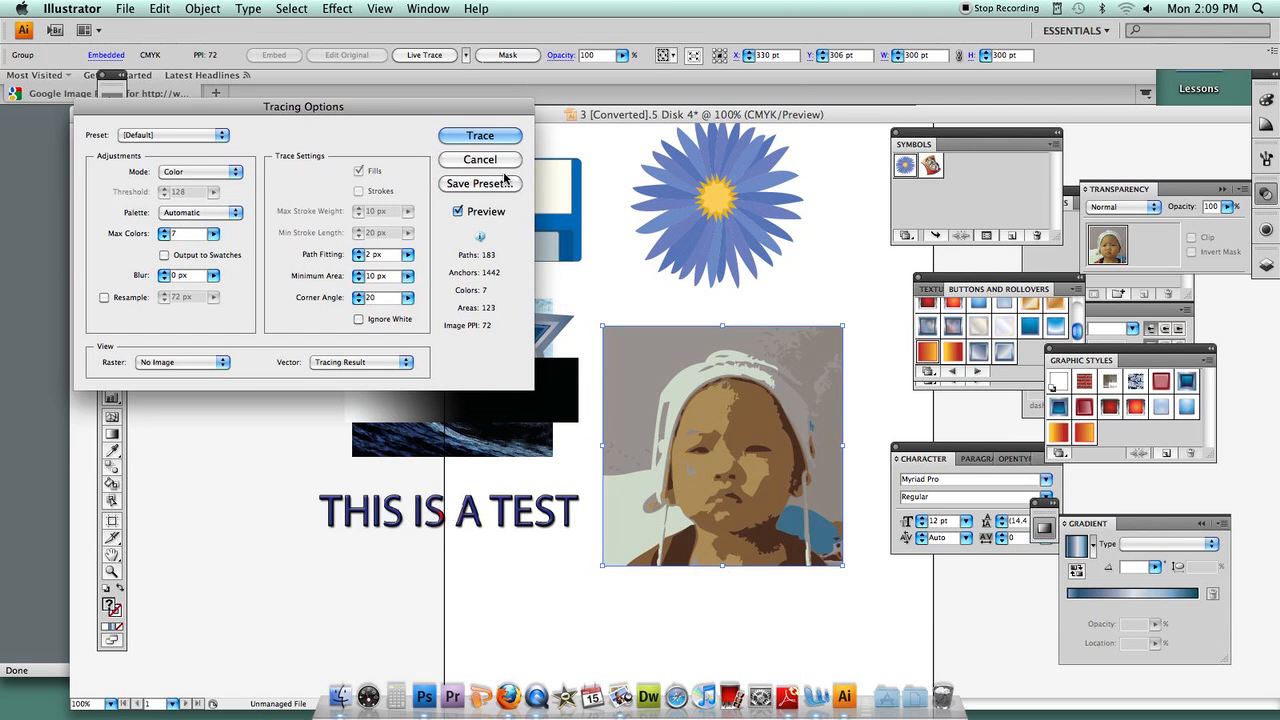
{"action": "left_click", "coordinate": [482, 135]}
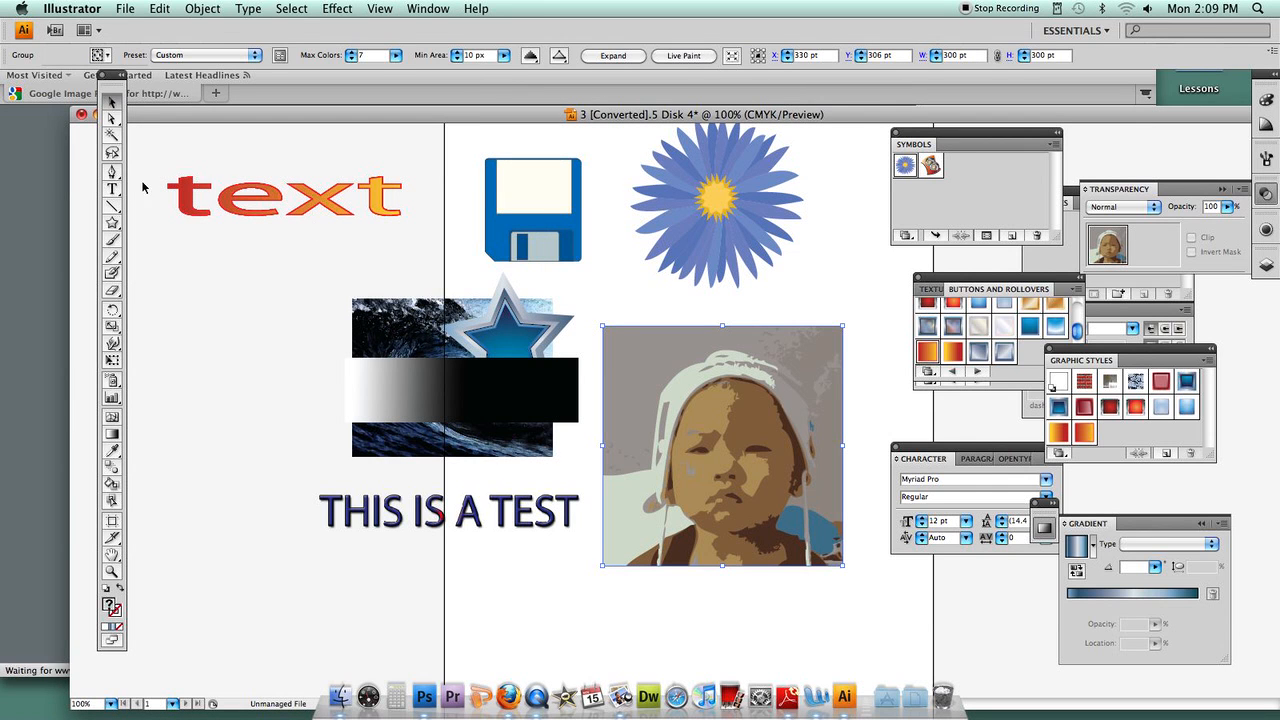
Step: Select the traced baby image with the Direct Selection tool and ungroup it
{"action": "left_click", "coordinate": [111, 118]}
{"action": "left_click", "coordinate": [568, 250]}
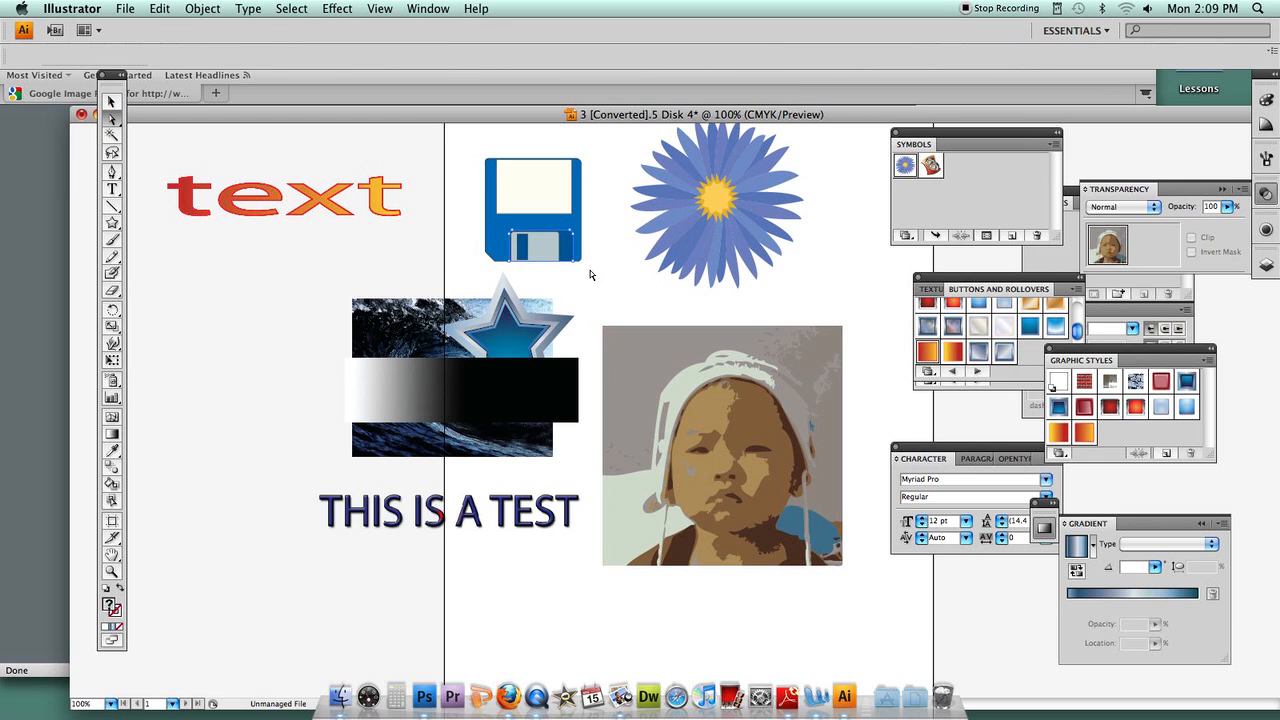
{"action": "left_click", "coordinate": [680, 385]}
{"action": "right_click", "coordinate": [686, 390]}
{"action": "left_click", "coordinate": [643, 303]}
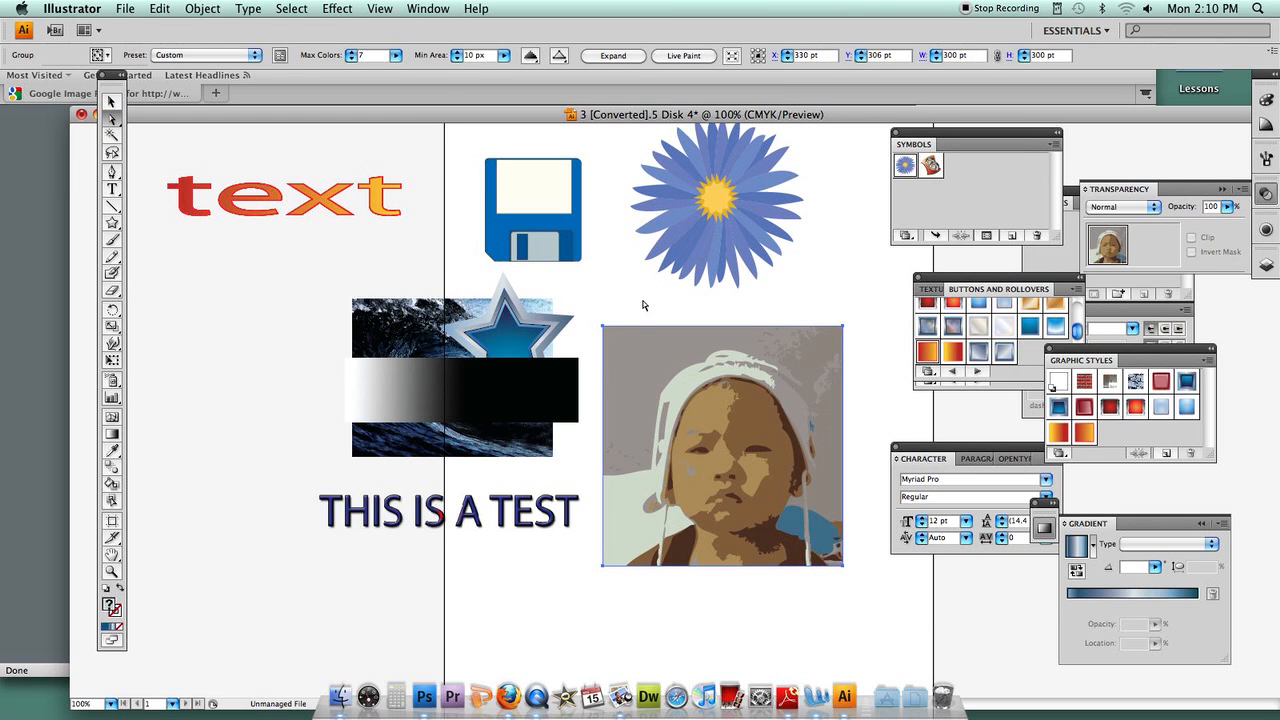
{"action": "left_click", "coordinate": [645, 308]}
{"action": "left_click", "coordinate": [676, 362]}
{"action": "right_click", "coordinate": [683, 374]}
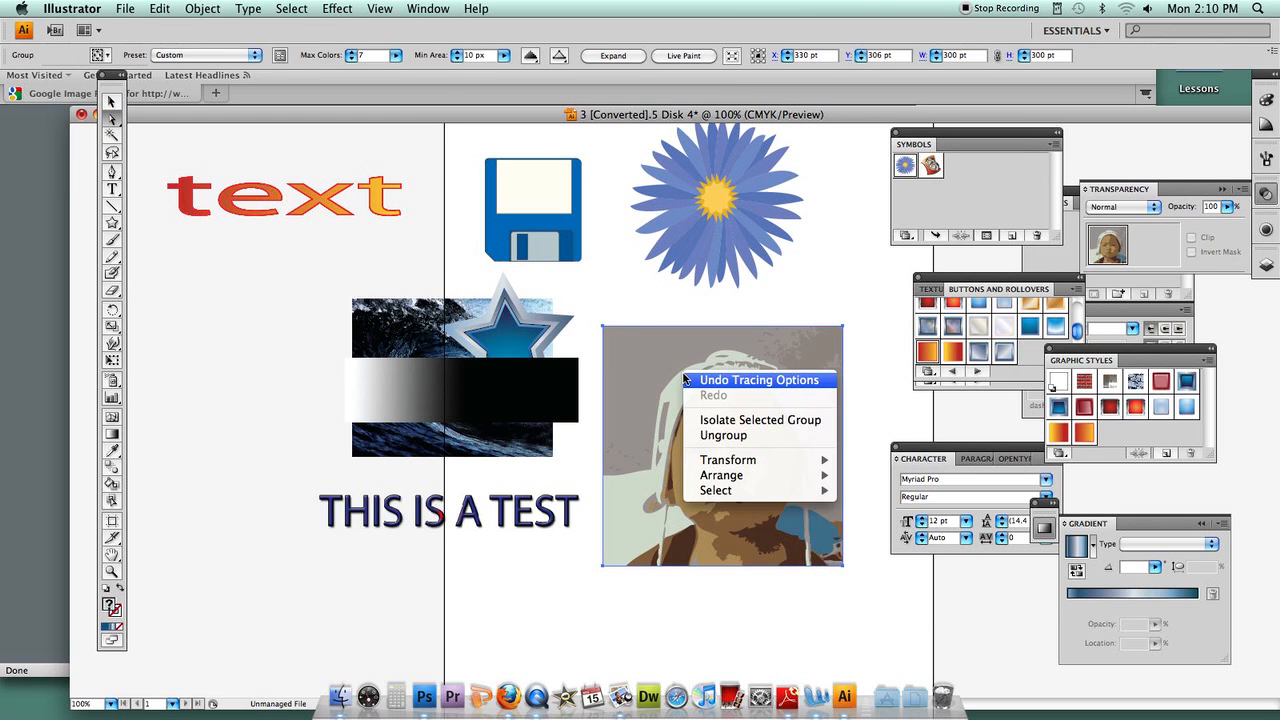
{"action": "left_click", "coordinate": [736, 436]}
{"action": "right_click", "coordinate": [679, 385]}
{"action": "left_click", "coordinate": [652, 360]}
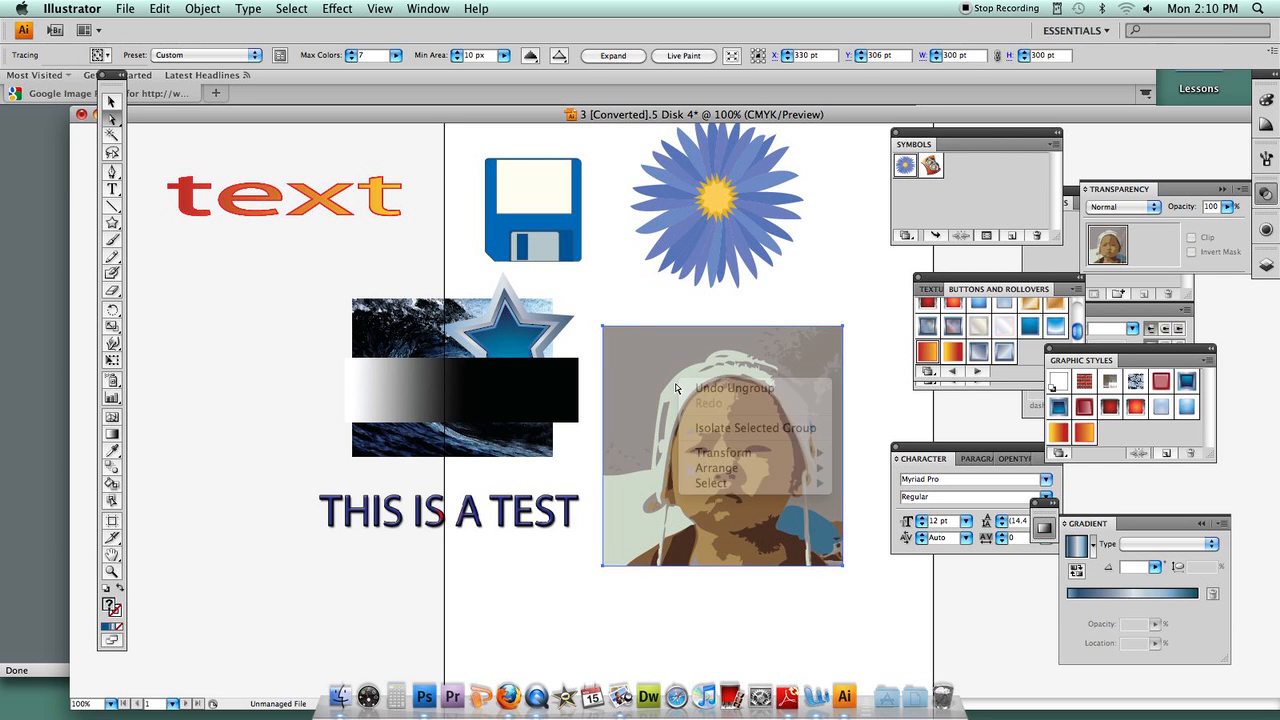
Step: Expand the baby image's live tracing into editable paths and deselect it
{"action": "left_click", "coordinate": [203, 9]}
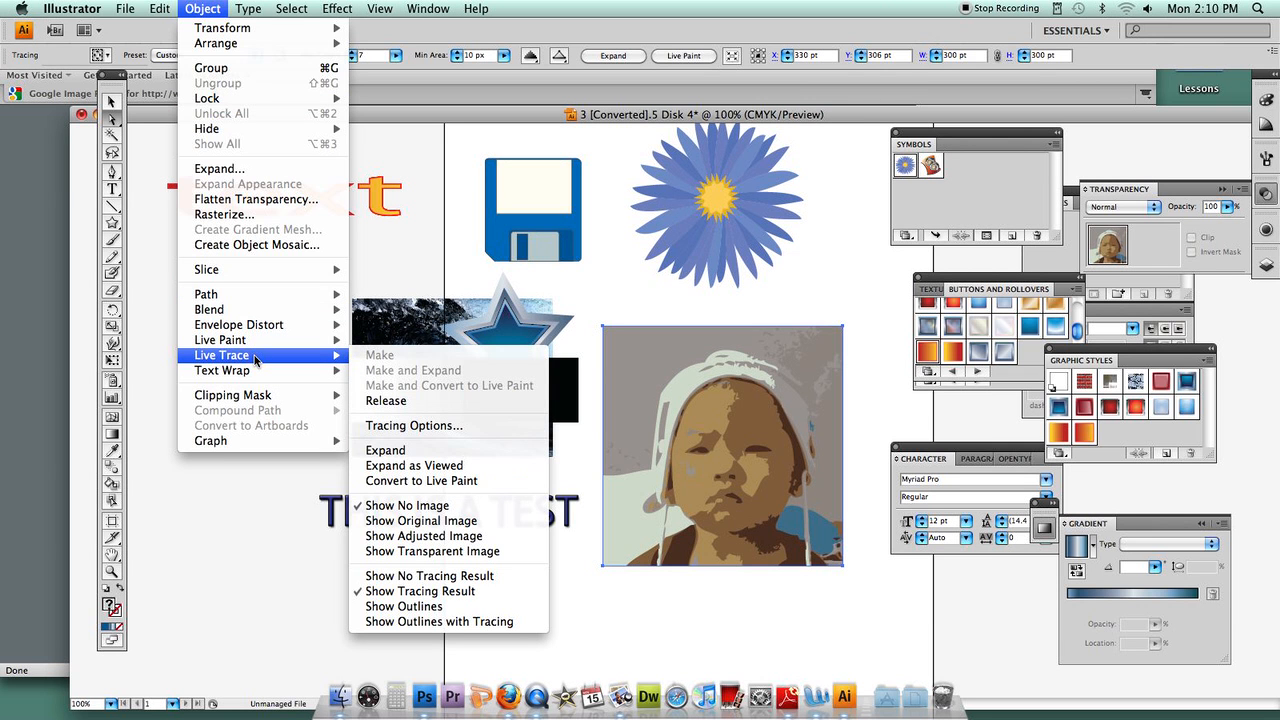
{"action": "left_click", "coordinate": [398, 456]}
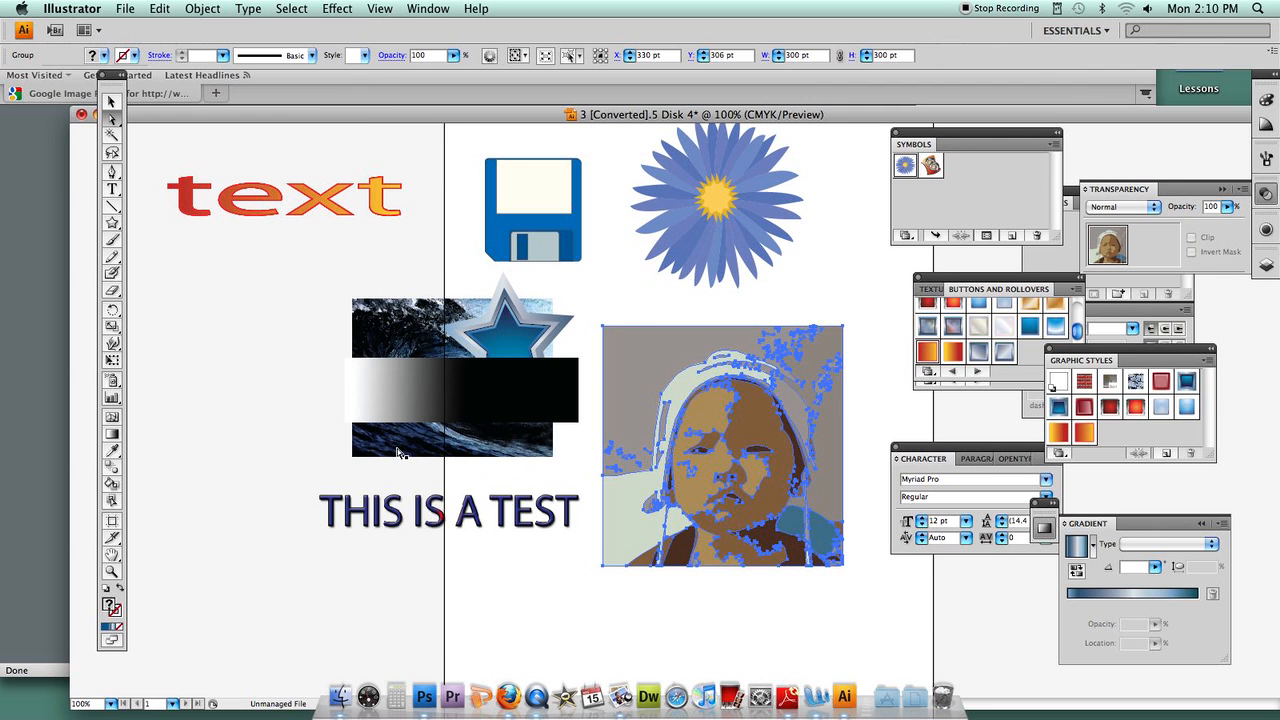
{"action": "left_click", "coordinate": [636, 313]}
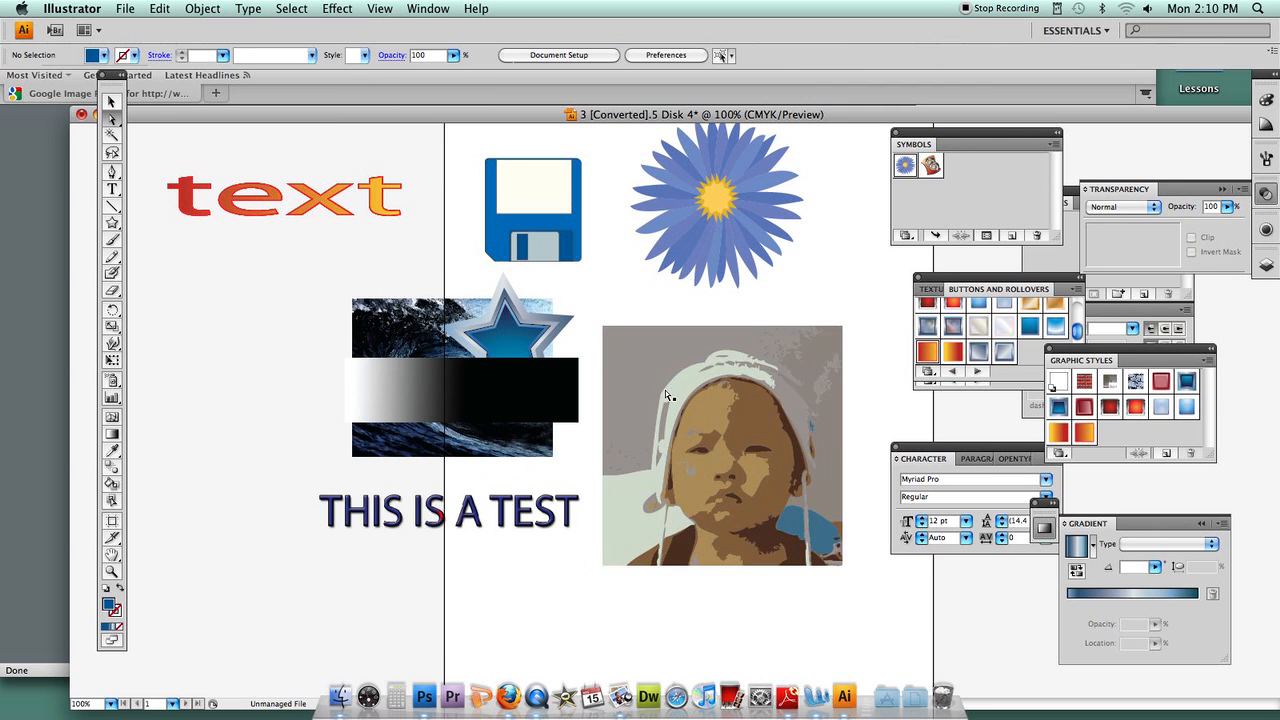
Step: Fill the light tan shape on the left side of the traced baby's face with bright orange, about C 7, M 41, Y 92, K 0
{"action": "left_click", "coordinate": [672, 392]}
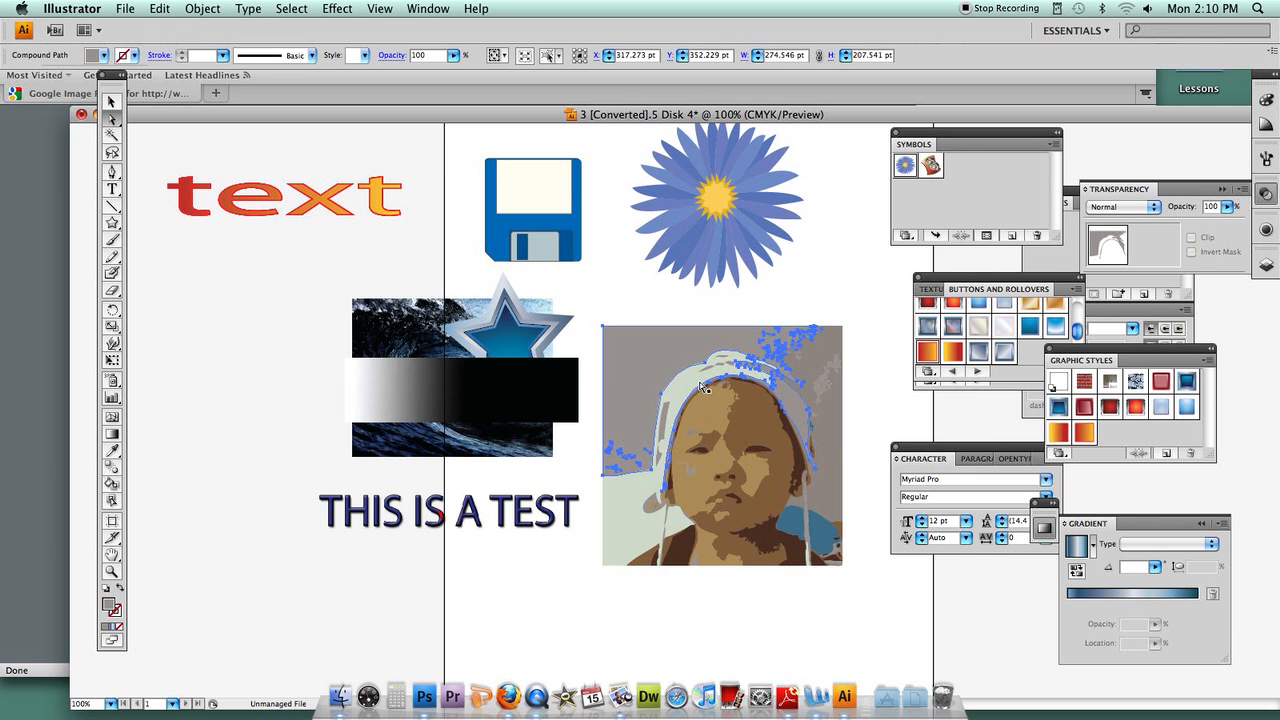
{"action": "left_click", "coordinate": [713, 415]}
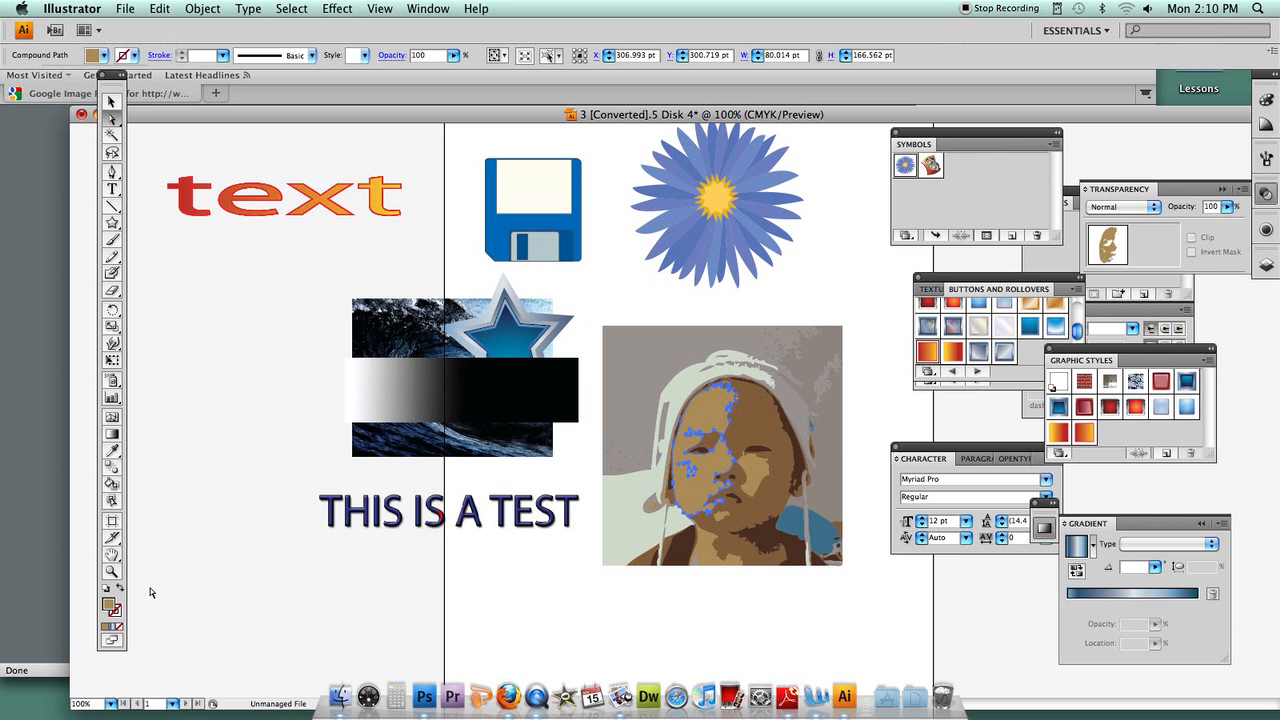
{"action": "double_click", "coordinate": [110, 606]}
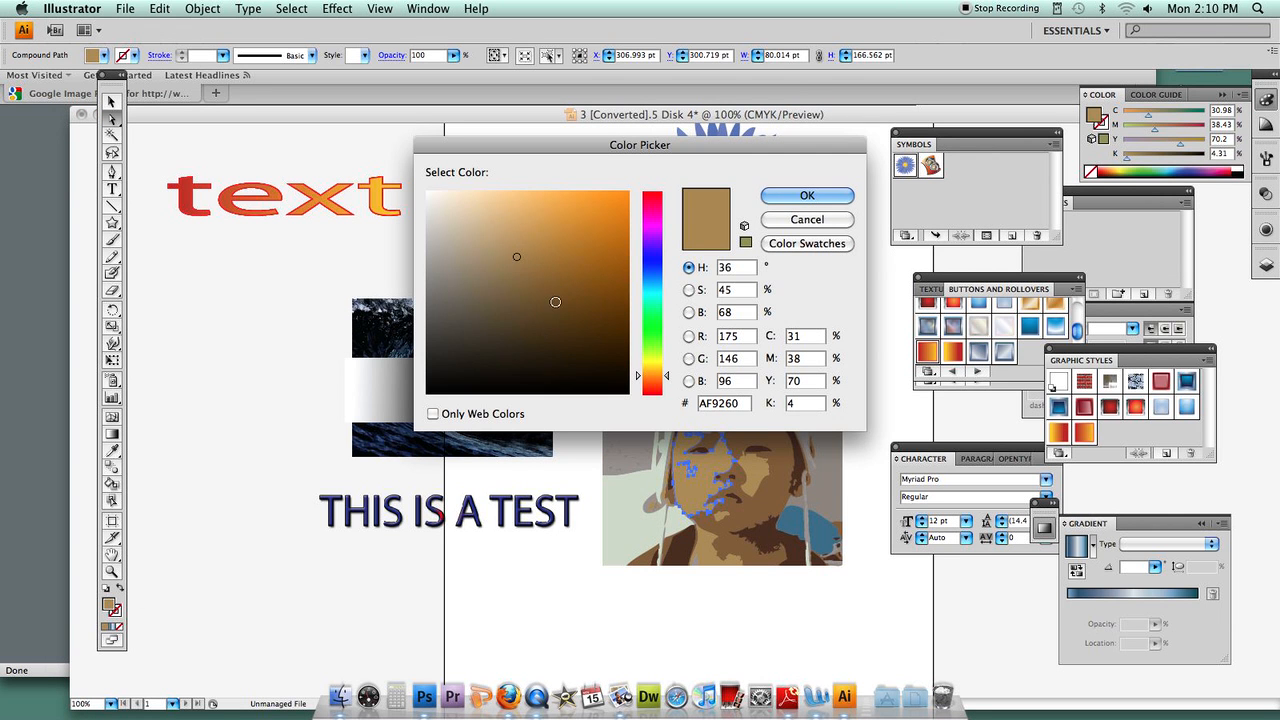
{"action": "left_click", "coordinate": [591, 228]}
{"action": "left_click", "coordinate": [586, 206]}
{"action": "key", "text": "Return"}
{"action": "left_click", "coordinate": [571, 281]}
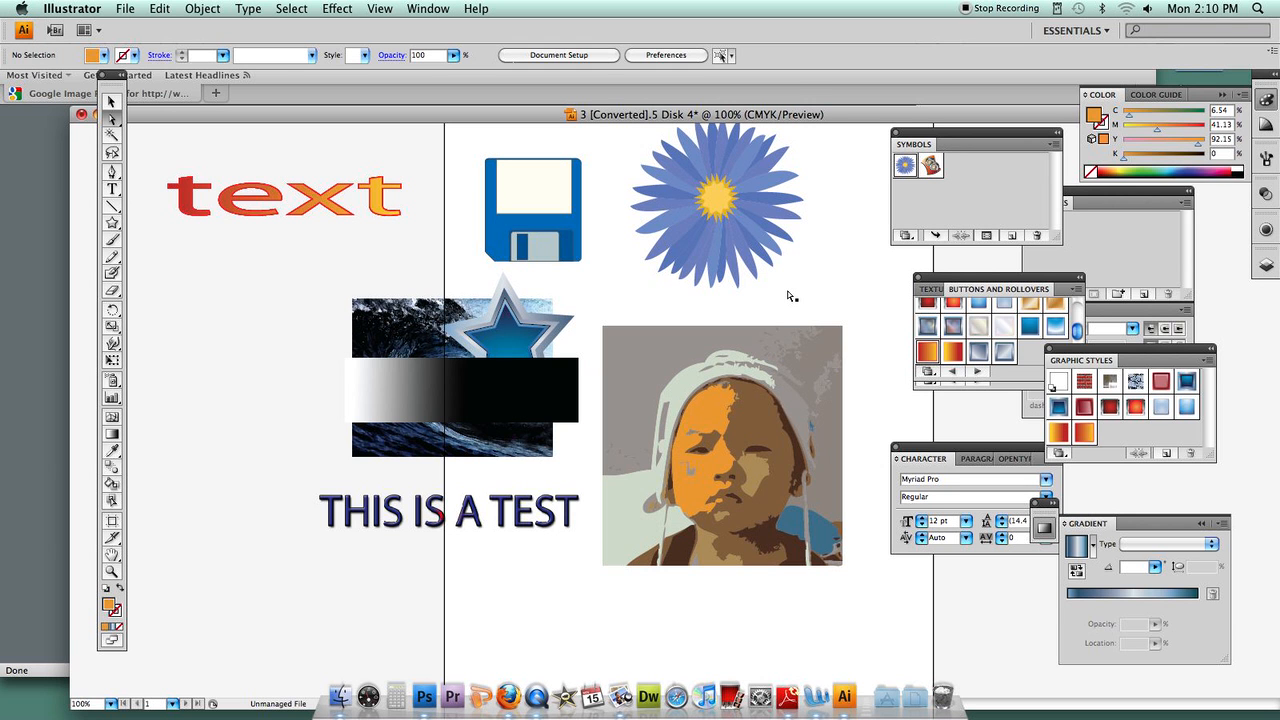
Step: Paste another copy of the original baby photo and move it below the orange word "text"
{"action": "key", "text": "super+v"}
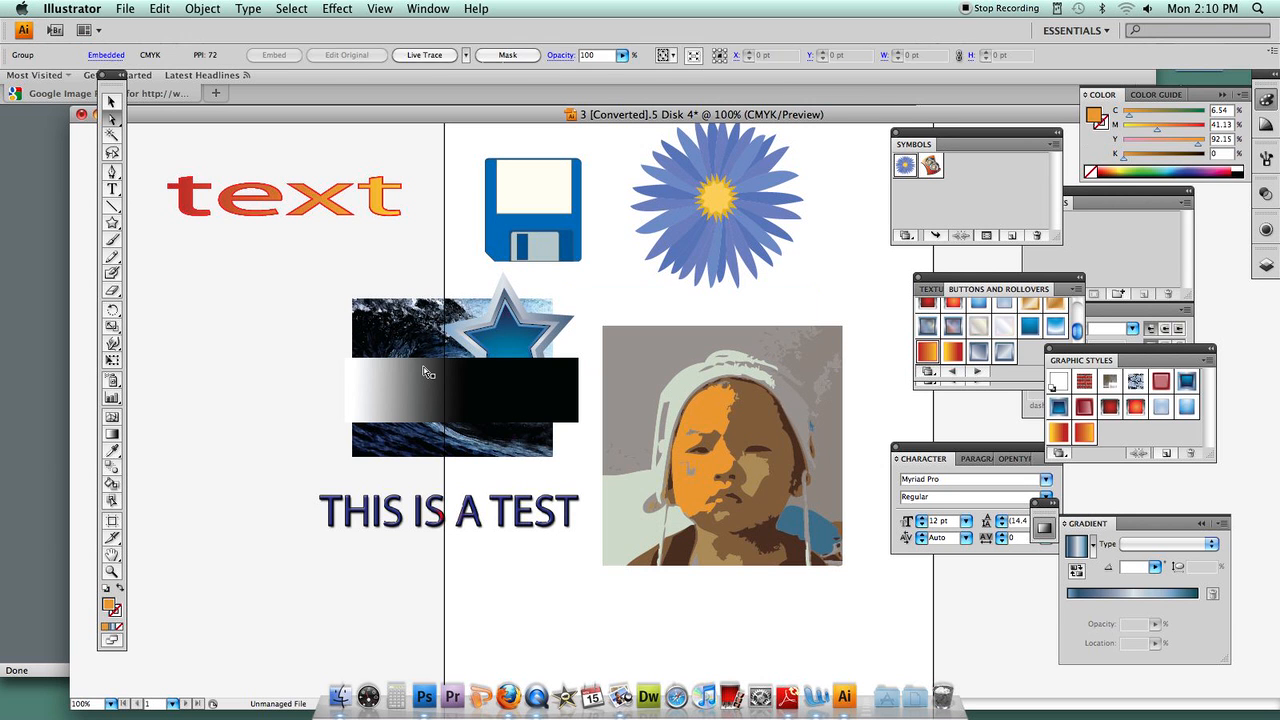
{"action": "left_click_drag", "start_coordinate": [593, 429], "coordinate": [161, 371]}
{"action": "left_click", "coordinate": [200, 9]}
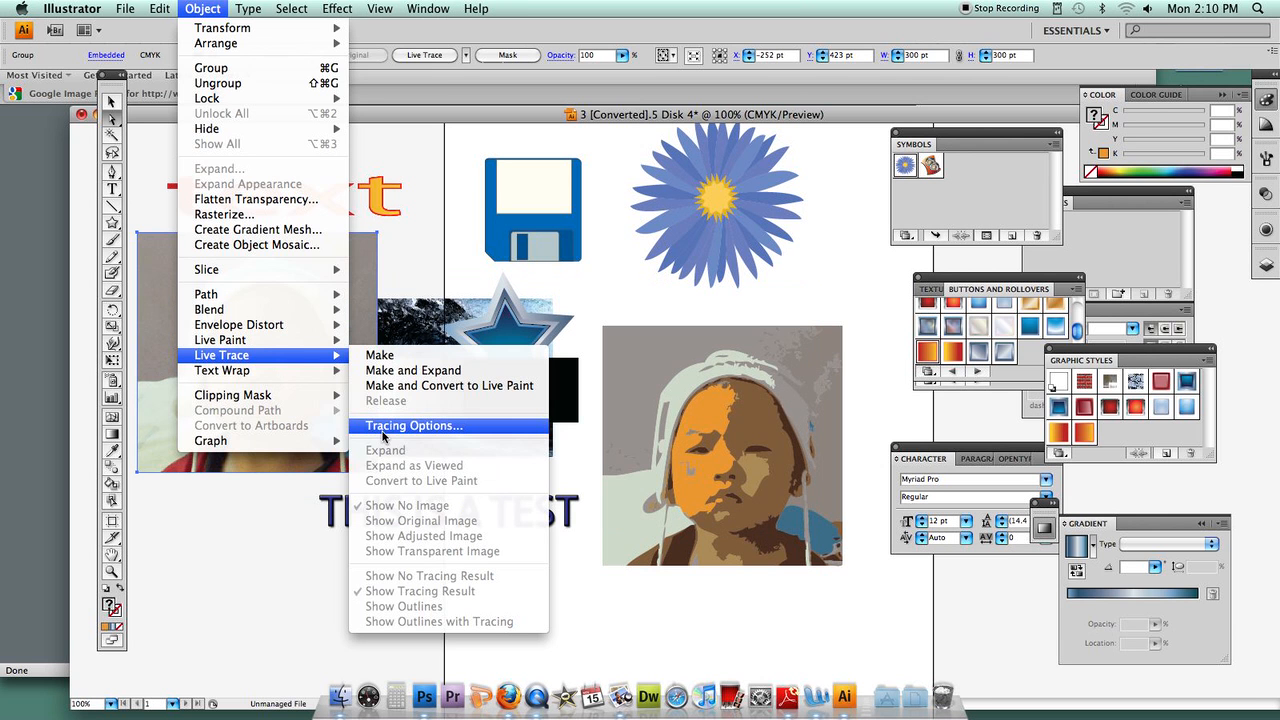
{"action": "left_click", "coordinate": [383, 431]}
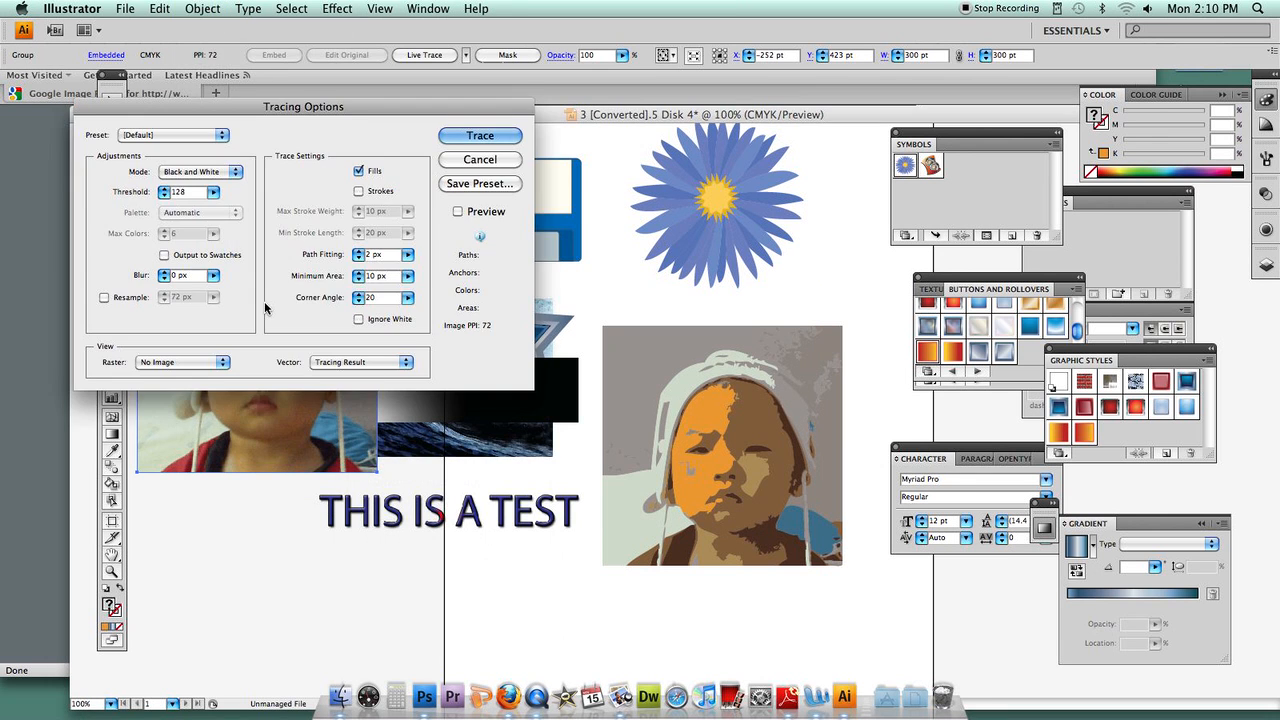
{"action": "left_click", "coordinate": [454, 211]}
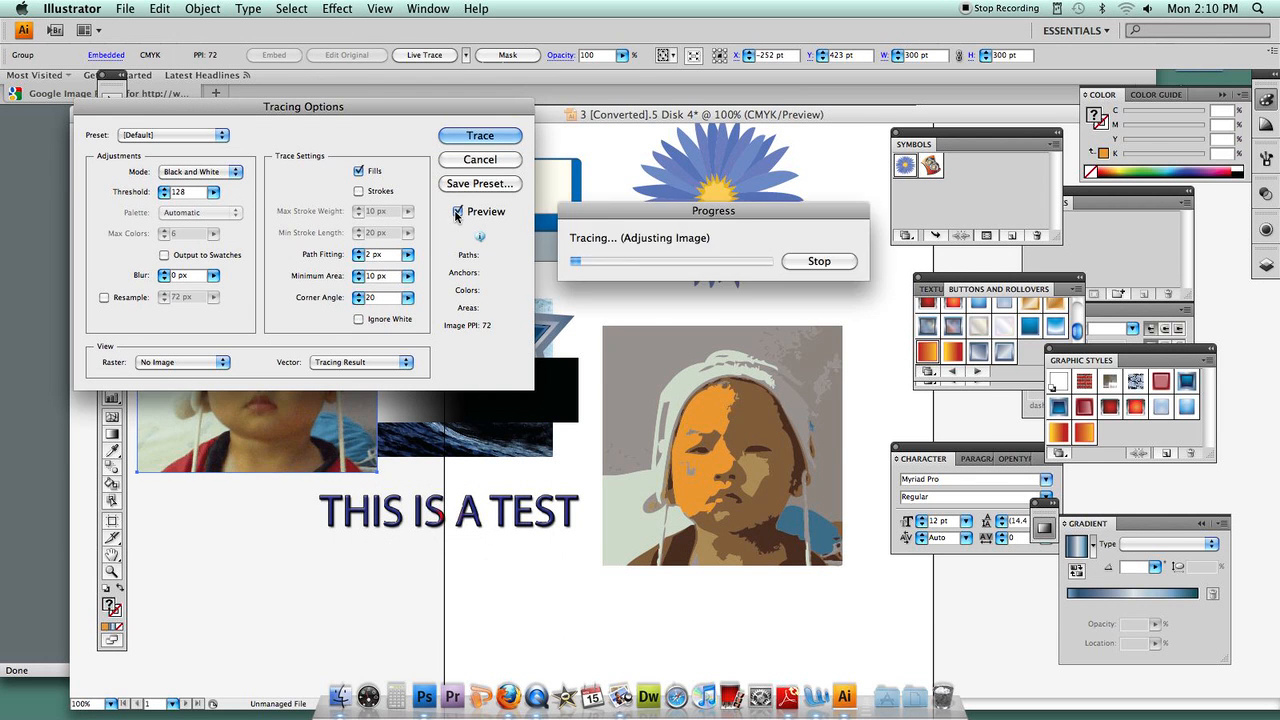
{"action": "left_click", "coordinate": [198, 171]}
{"action": "left_click", "coordinate": [189, 150]}
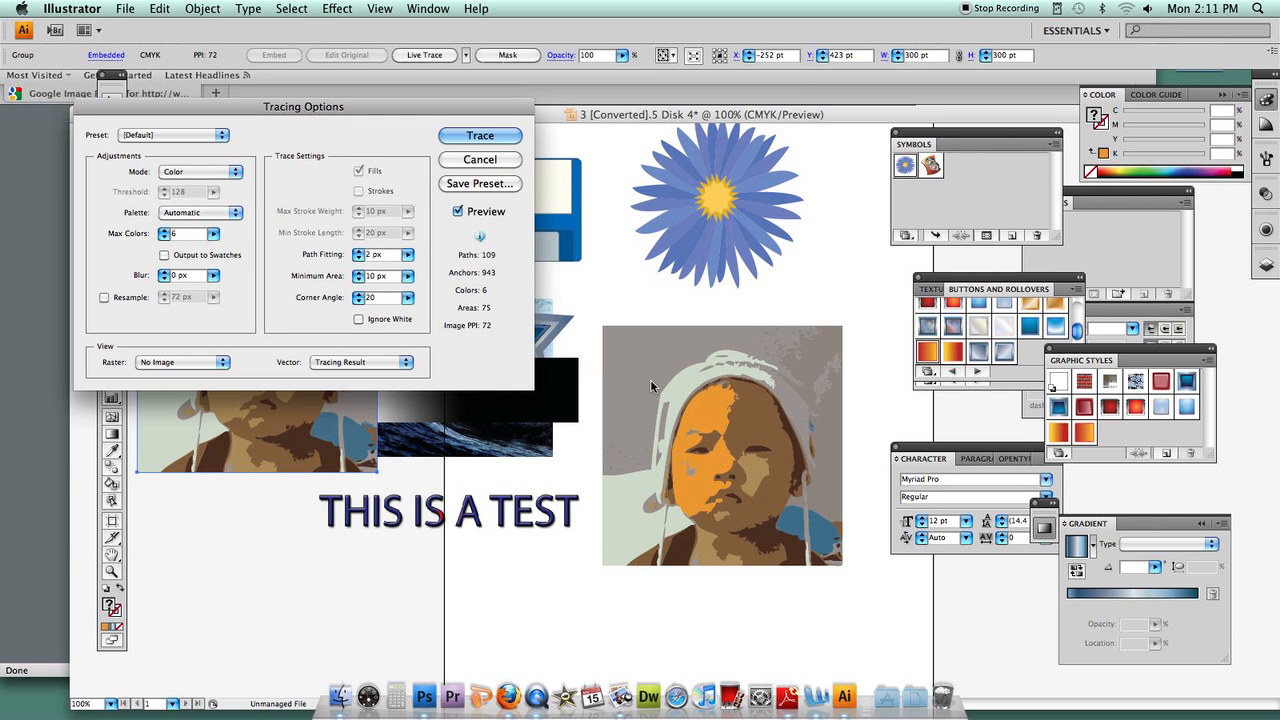
{"action": "left_click", "coordinate": [479, 160]}
Step: Try Live Trace's Make and Expand on the pasted baby photo with the default settings, and undo it
{"action": "left_click", "coordinate": [206, 10]}
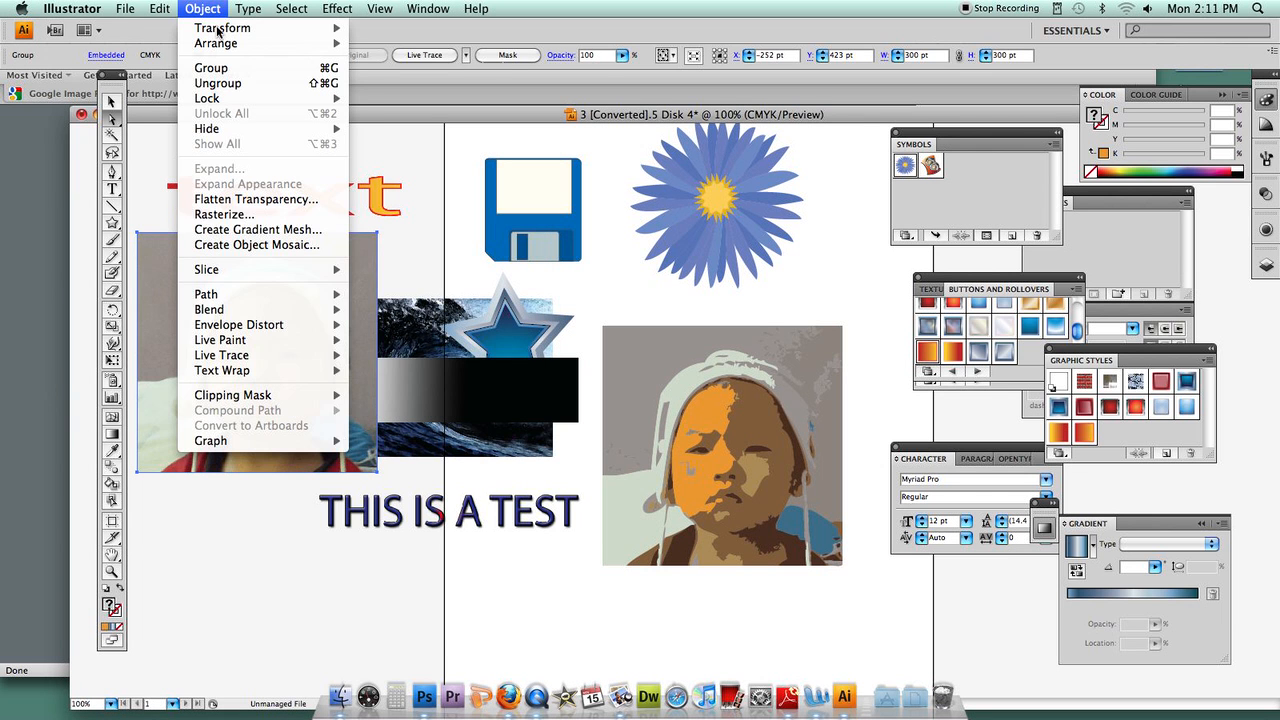
{"action": "mouse_move", "coordinate": [250, 362]}
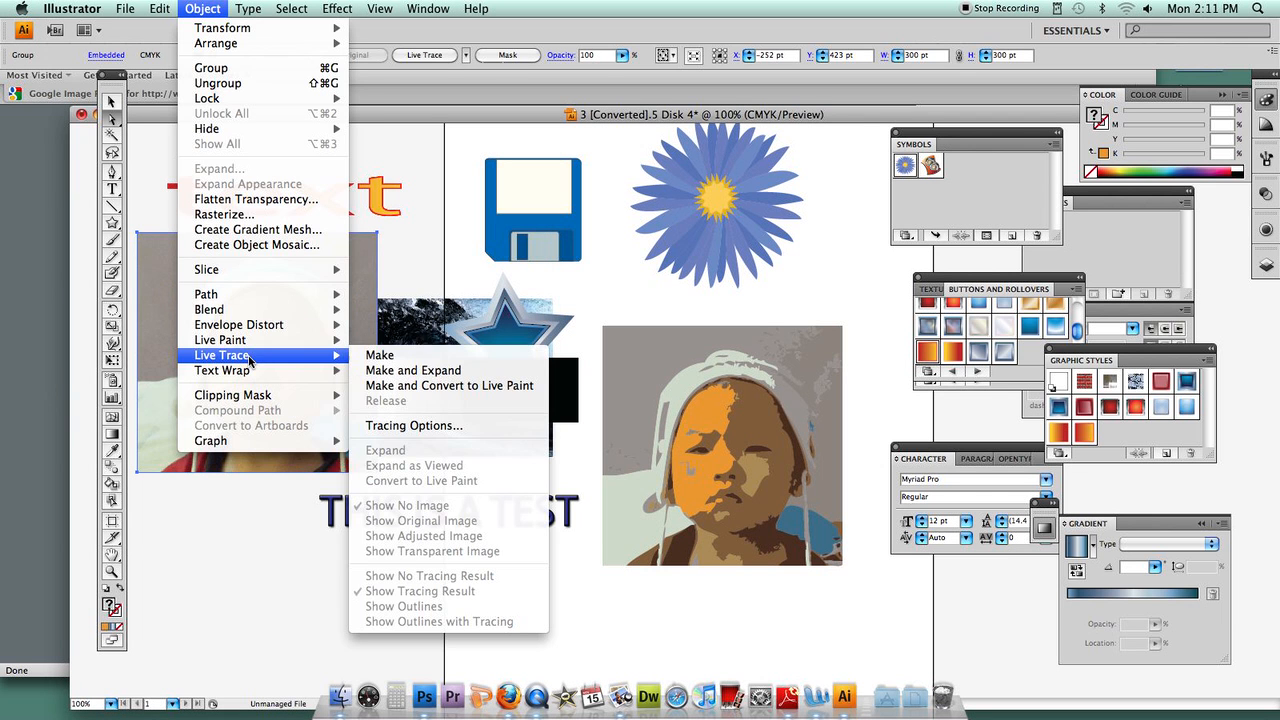
{"action": "left_click", "coordinate": [415, 370]}
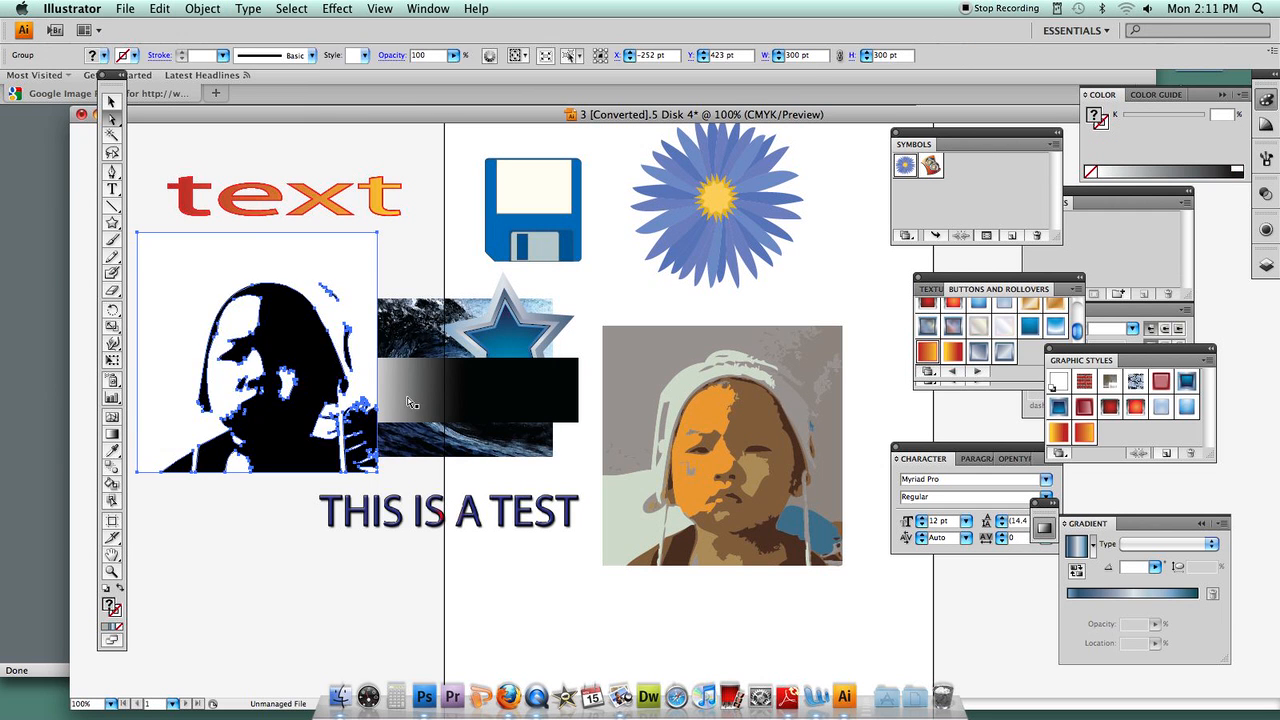
{"action": "key", "text": "super+z"}
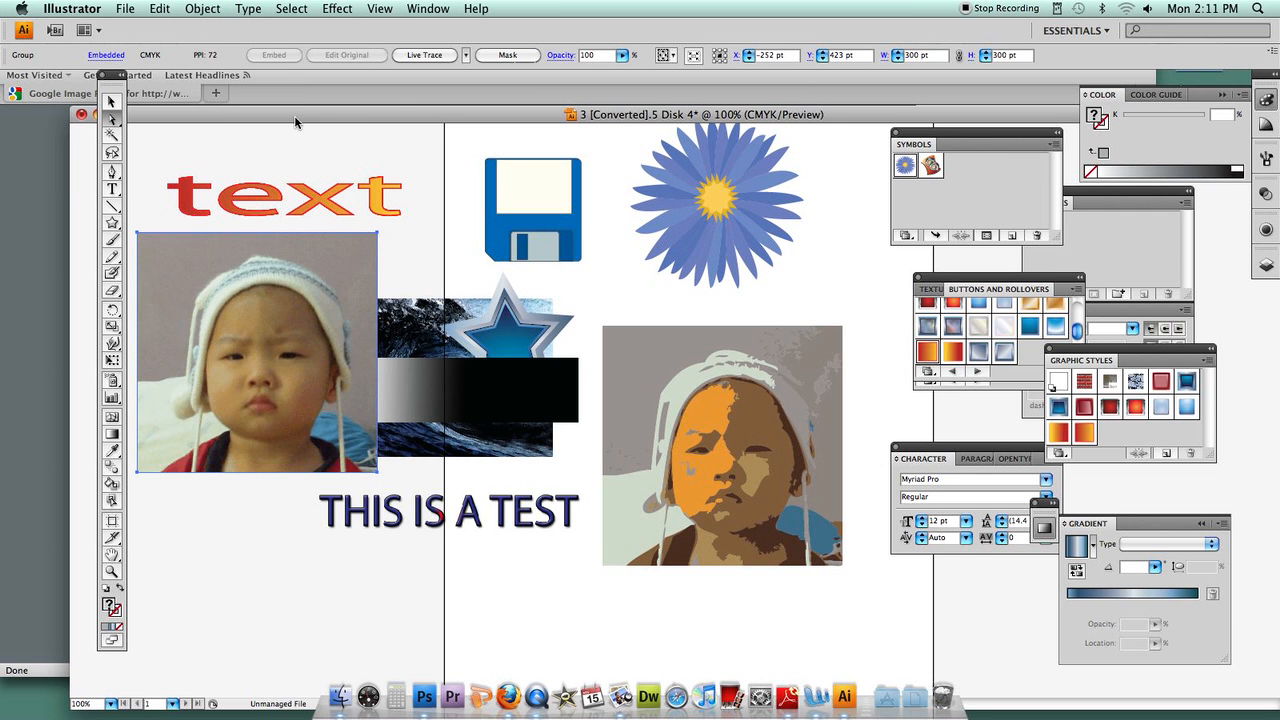
Step: Live Trace the pasted baby photo through Tracing Options in Color mode with a maximum of 6 colors and preview on
{"action": "left_click", "coordinate": [202, 9]}
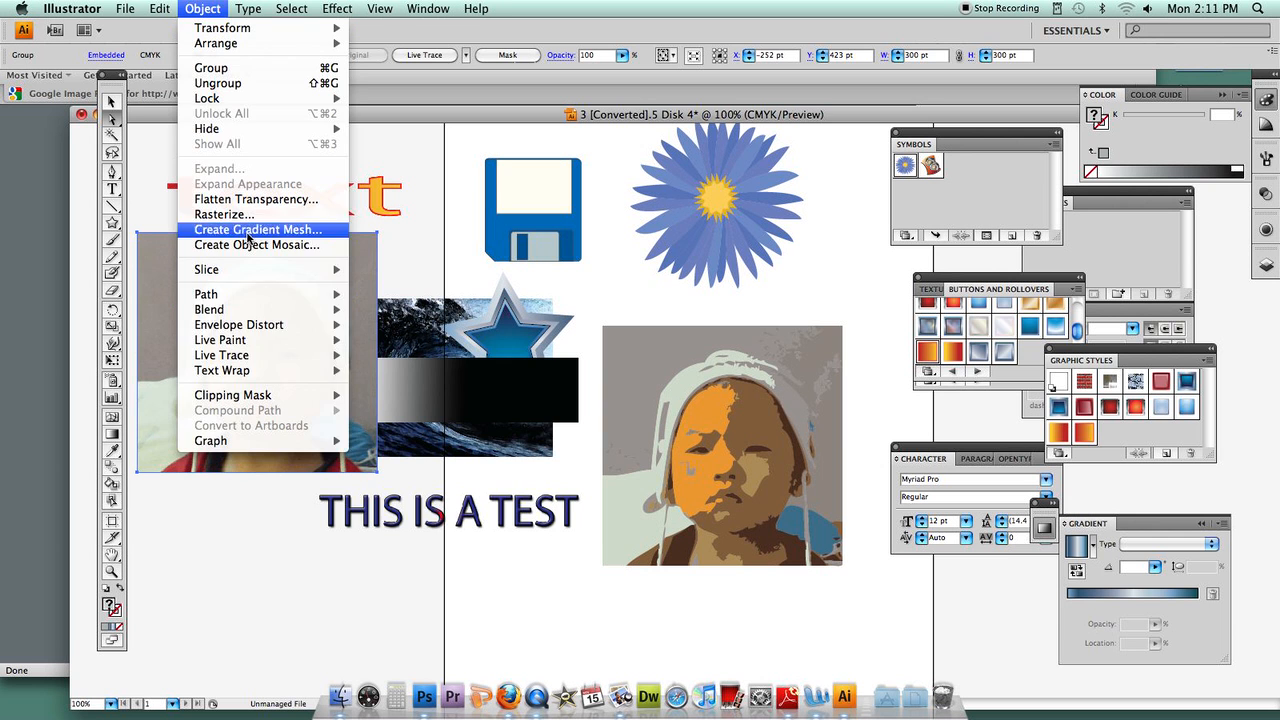
{"action": "mouse_move", "coordinate": [272, 356]}
{"action": "left_click", "coordinate": [405, 426]}
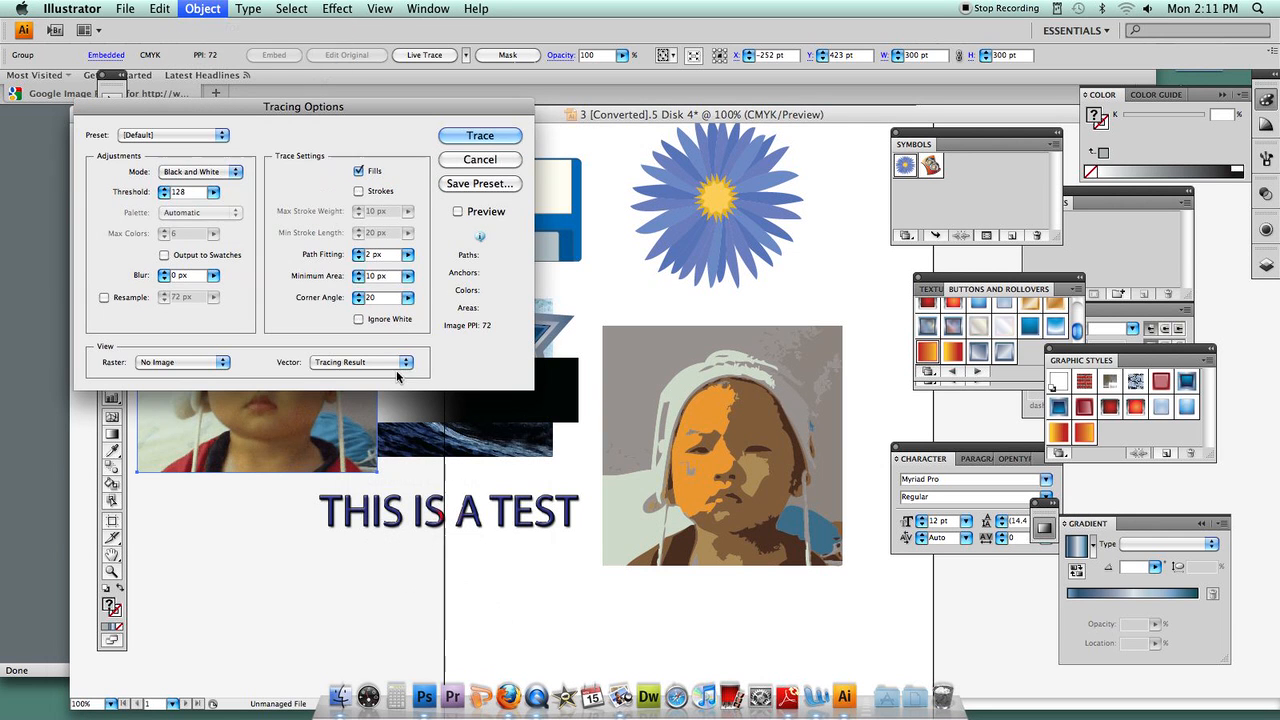
{"action": "left_click", "coordinate": [200, 171]}
{"action": "left_click", "coordinate": [197, 151]}
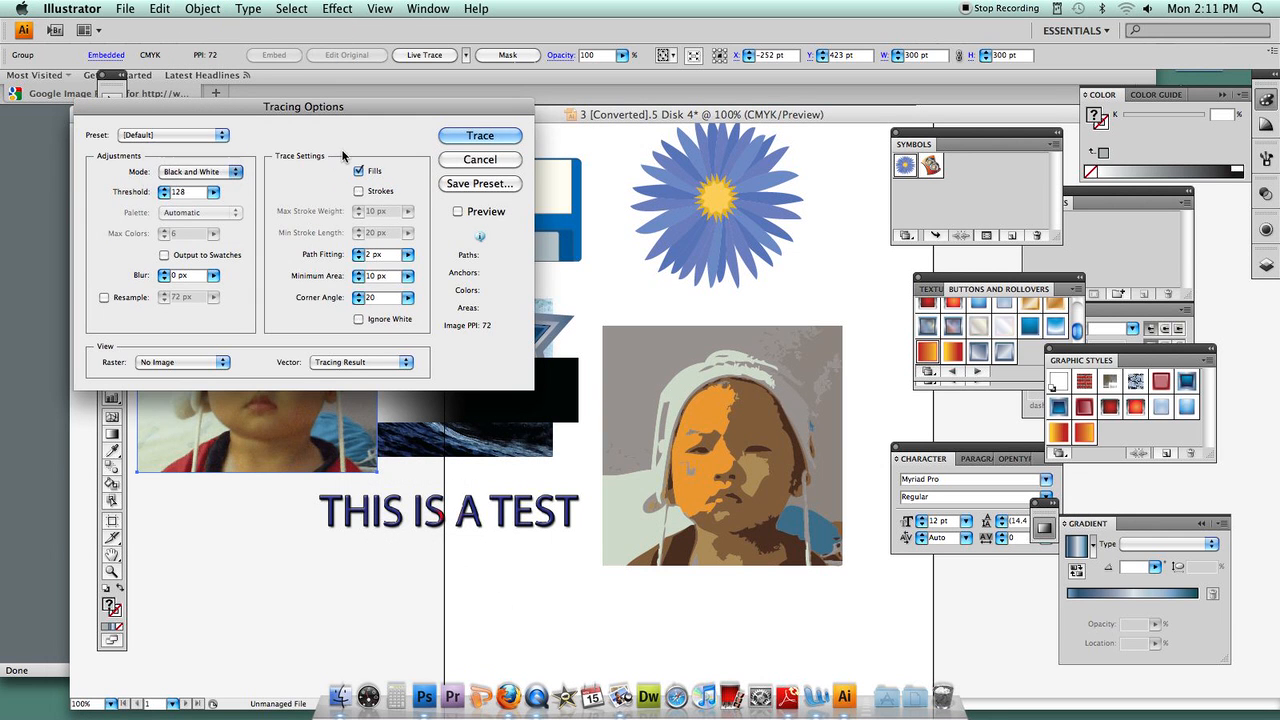
{"action": "left_click_drag", "start_coordinate": [247, 120], "coordinate": [457, 118]}
{"action": "left_click", "coordinate": [667, 210]}
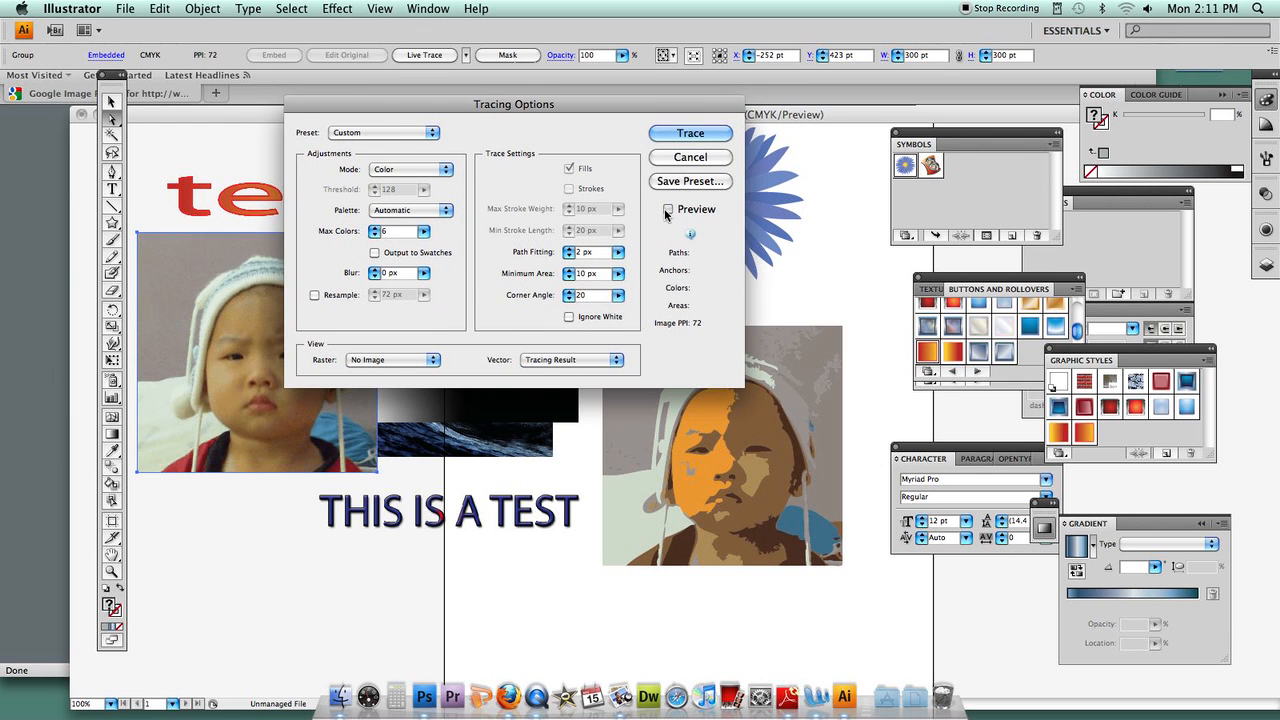
{"action": "left_click", "coordinate": [689, 134]}
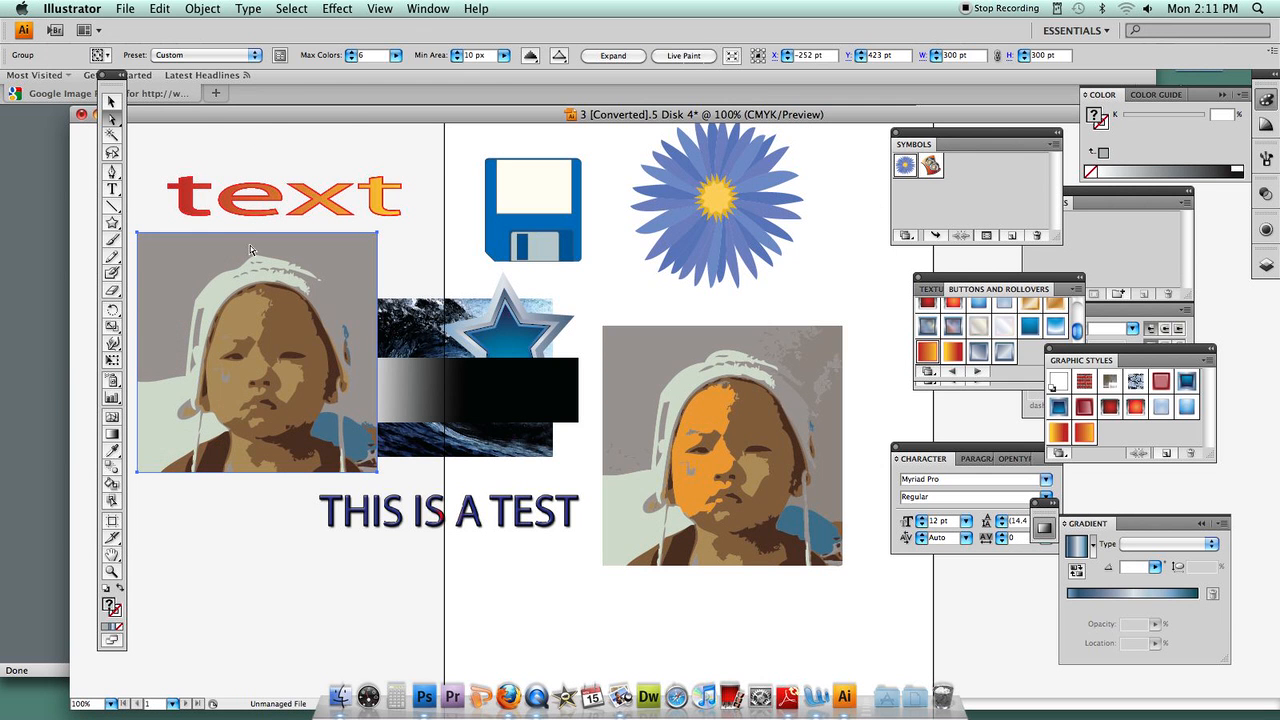
Step: Expand the second baby image's live tracing into editable paths and deselect it
{"action": "left_click", "coordinate": [203, 8]}
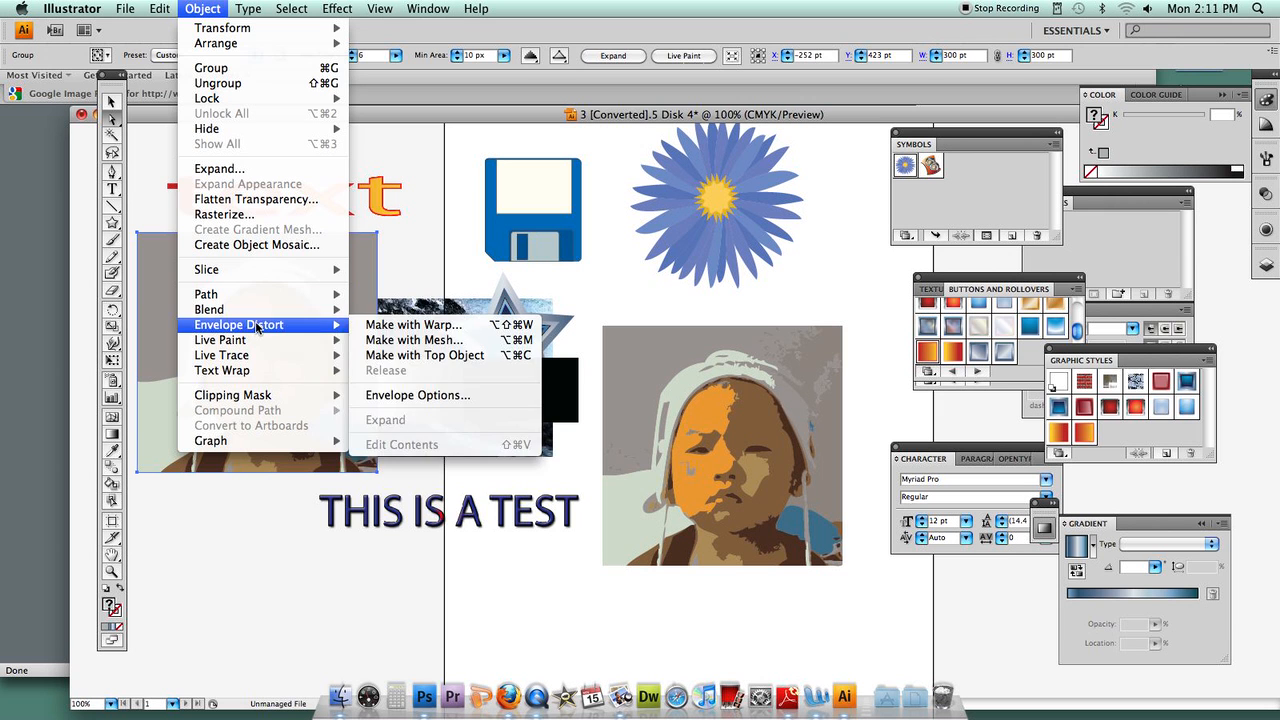
{"action": "mouse_move", "coordinate": [330, 356]}
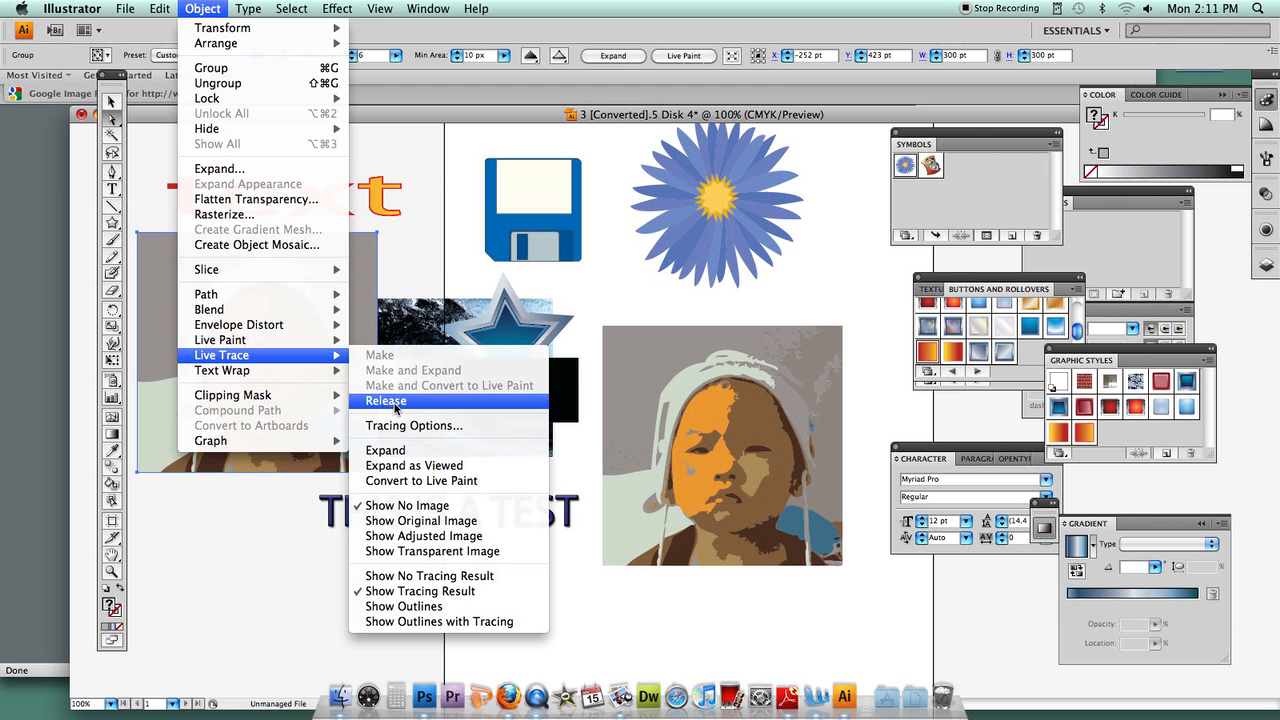
{"action": "left_click", "coordinate": [400, 450]}
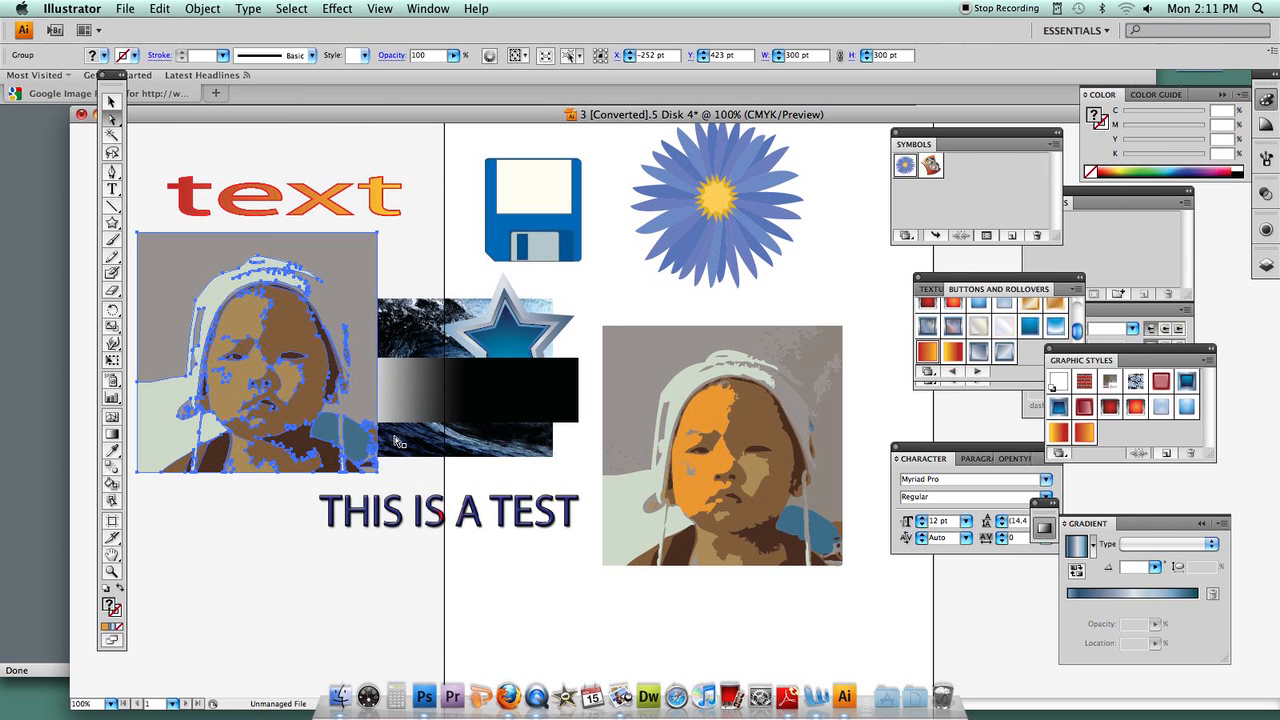
{"action": "left_click", "coordinate": [266, 178]}
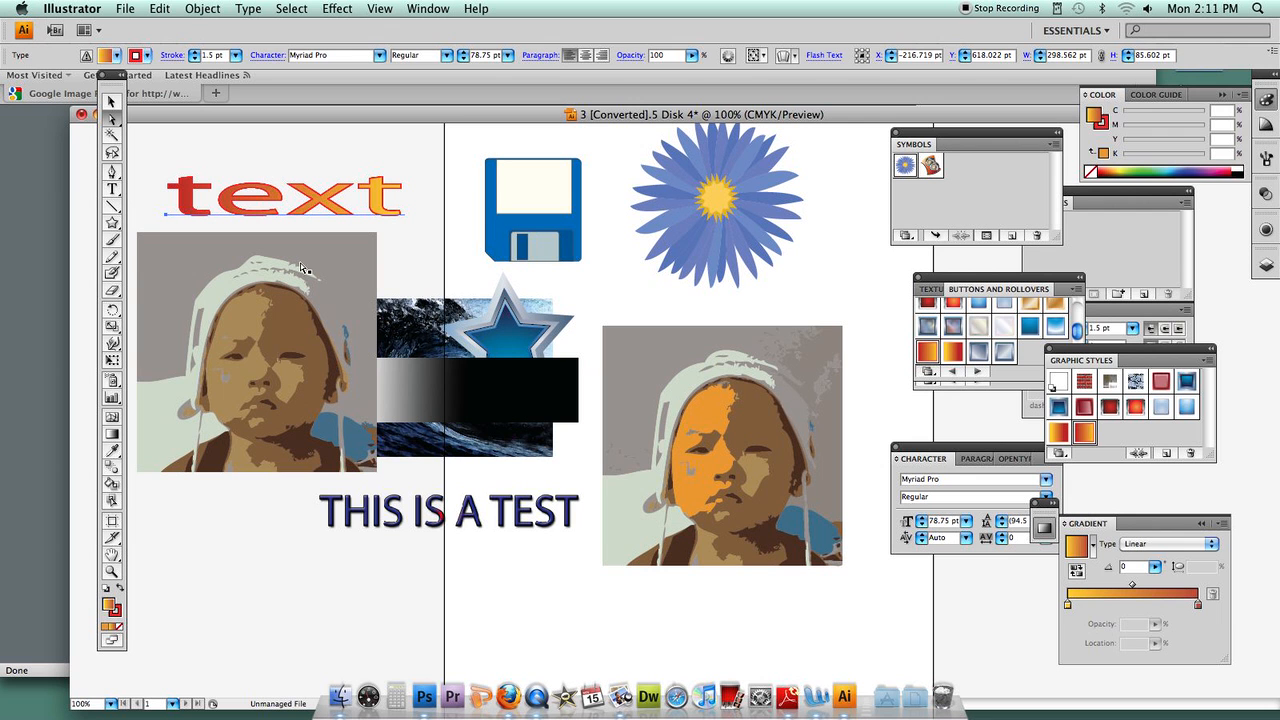